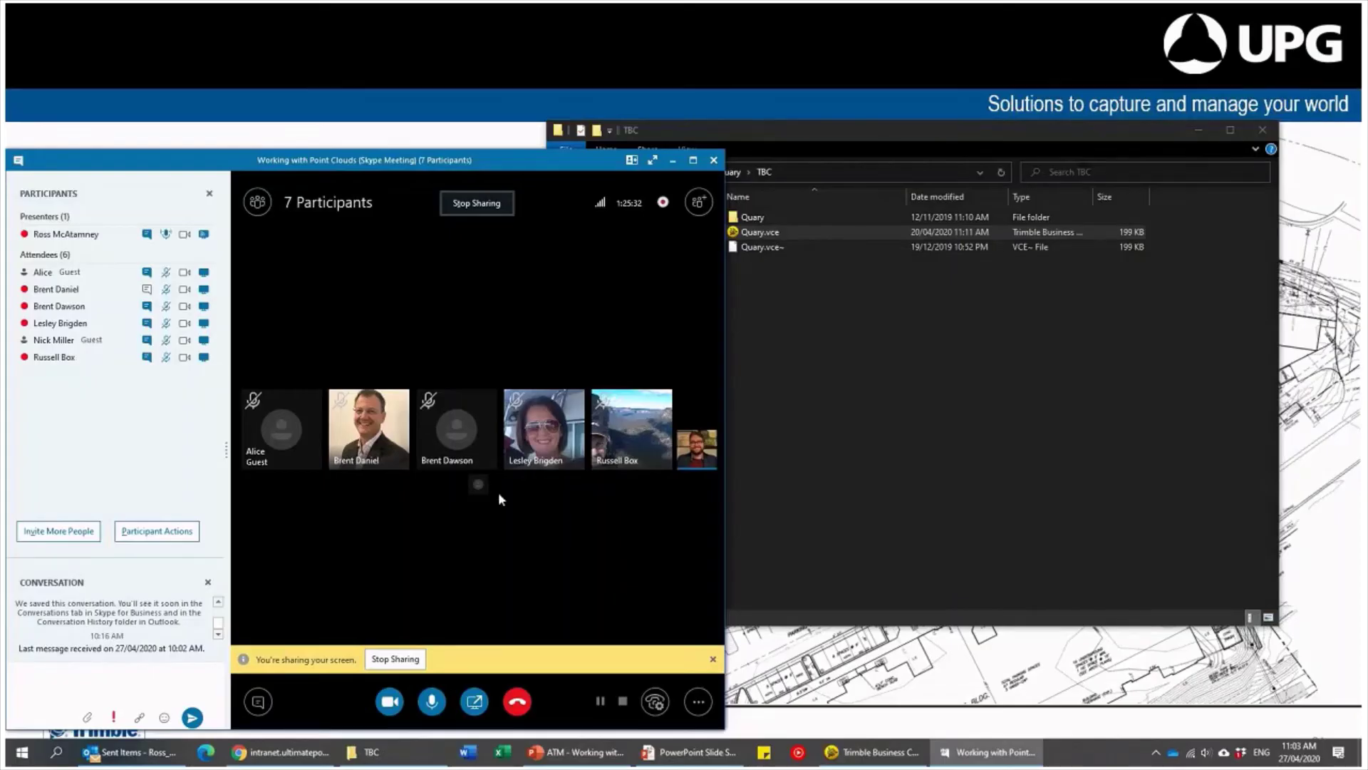
- Minimize the meeting window and open the Quary.vce project from the TBC folder in Trimble Business Center
{"action": "left_click", "coordinate": [672, 161]}
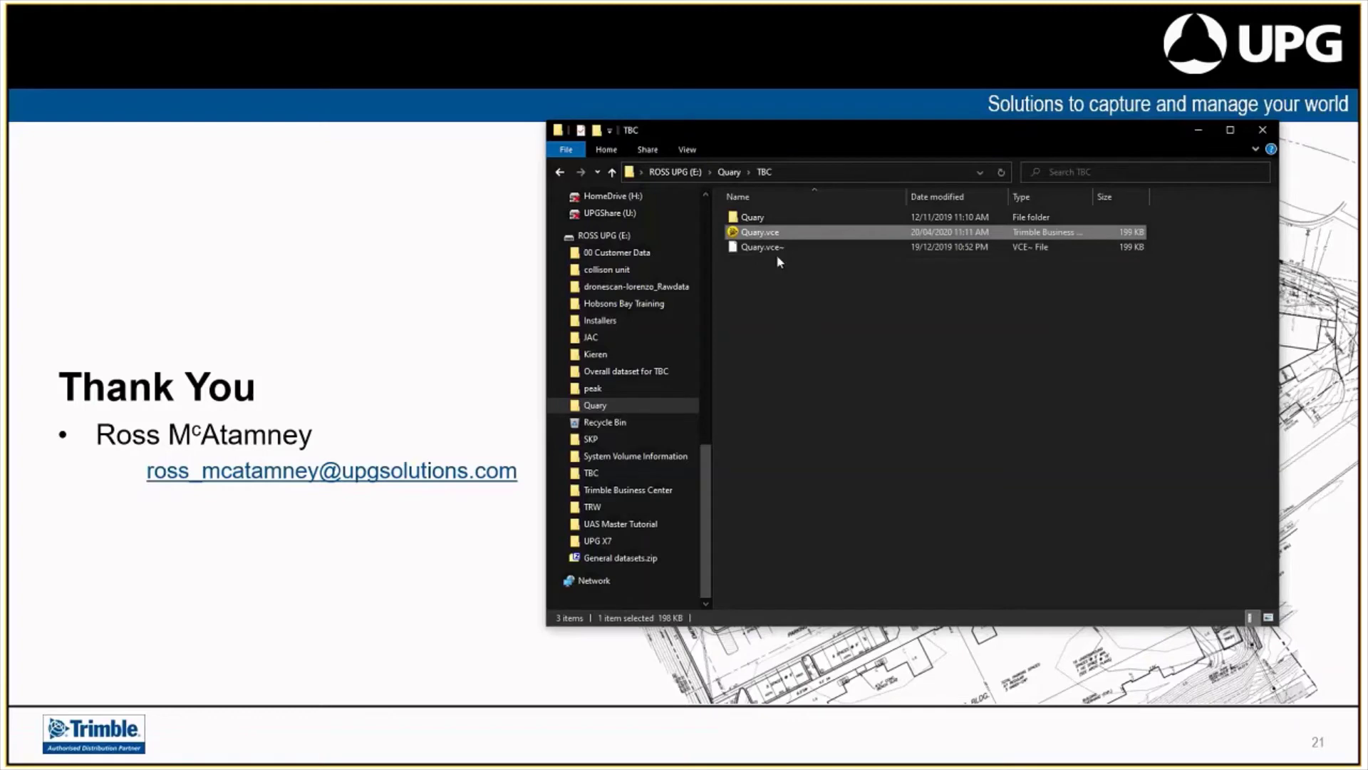
{"action": "double_click", "coordinate": [762, 235]}
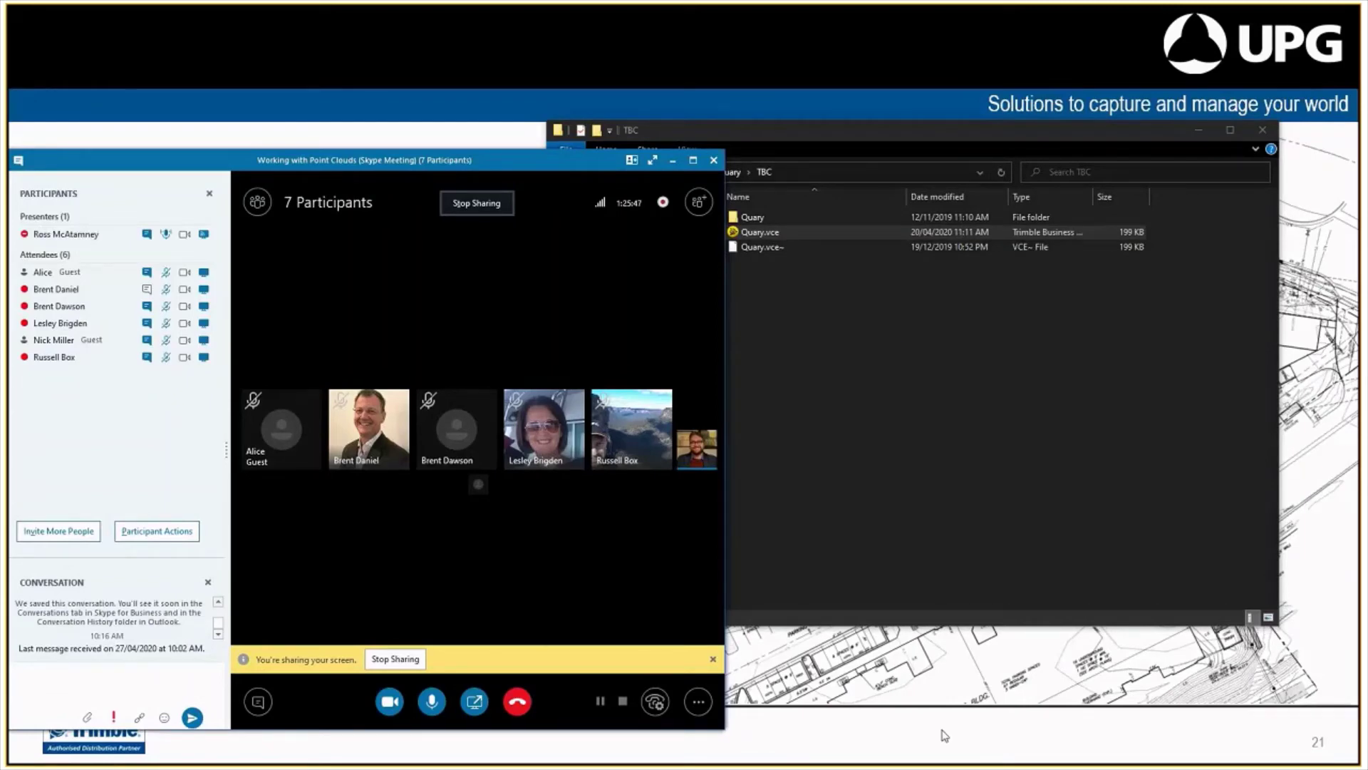
{"action": "left_click", "coordinate": [673, 160]}
{"action": "key", "text": "alt+Tab"}
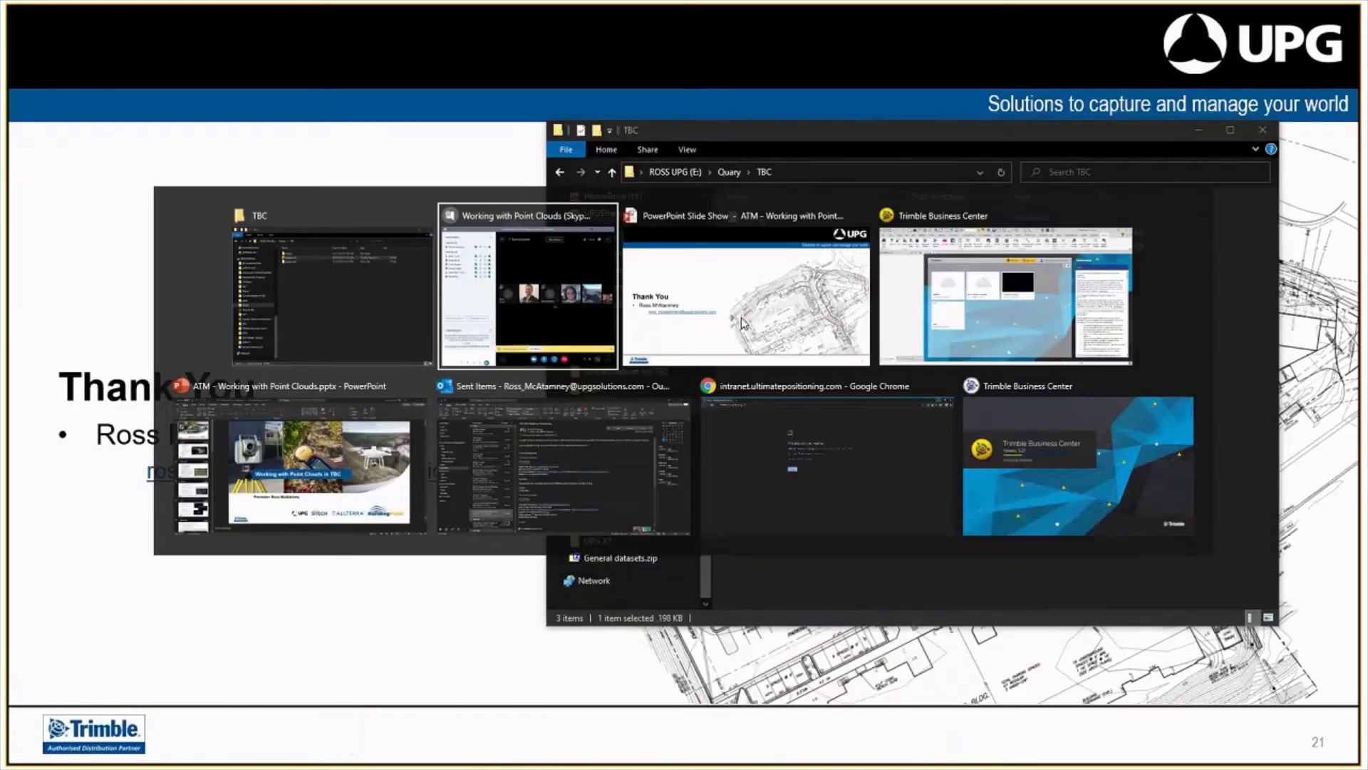
{"action": "left_click", "coordinate": [602, 307]}
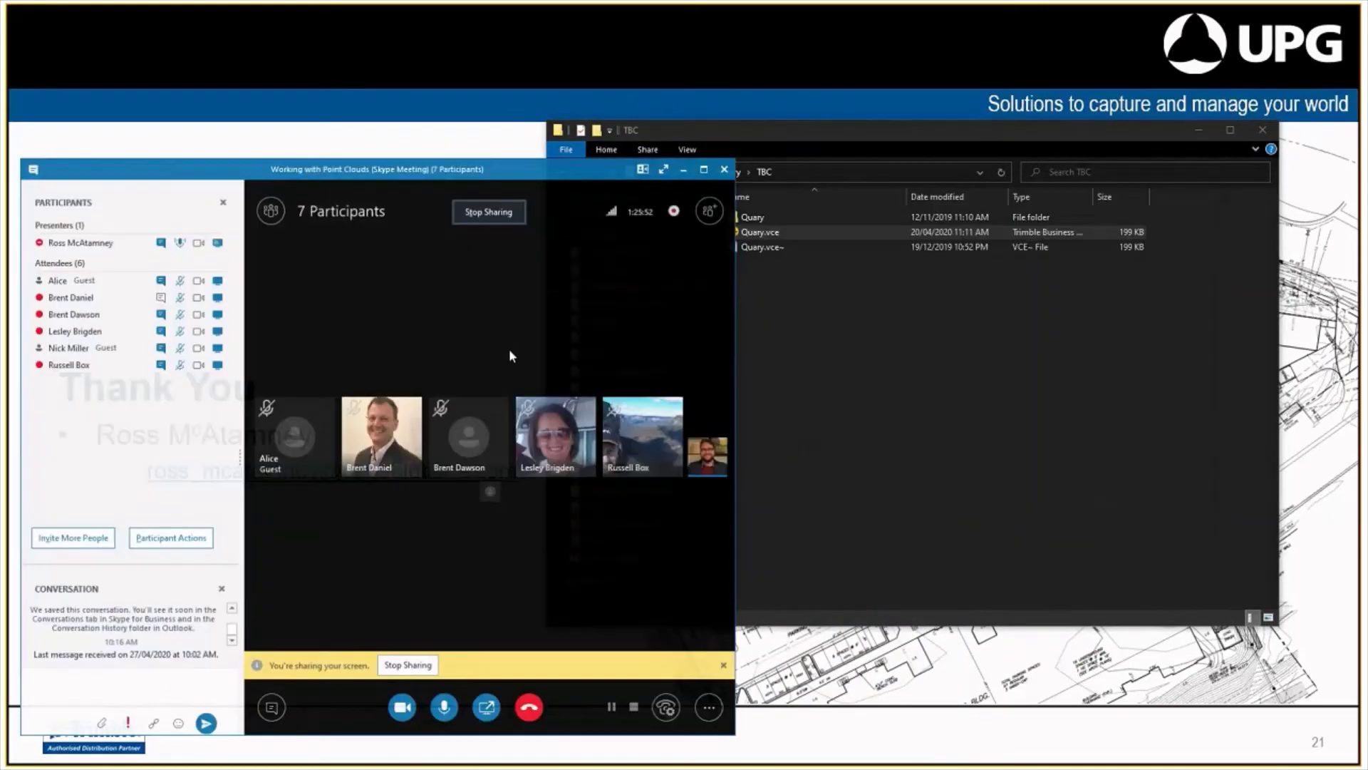
{"action": "key", "text": "super"}
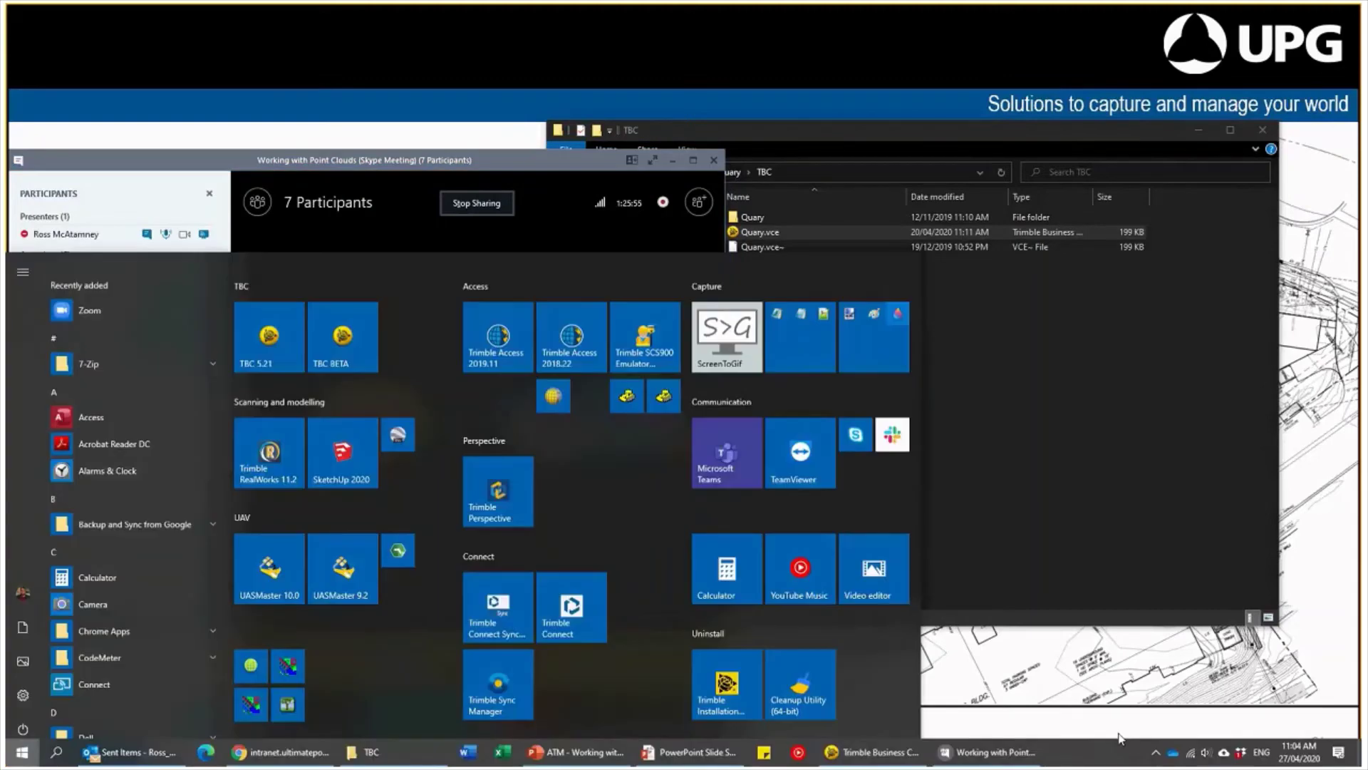
{"action": "left_click", "coordinate": [779, 234]}
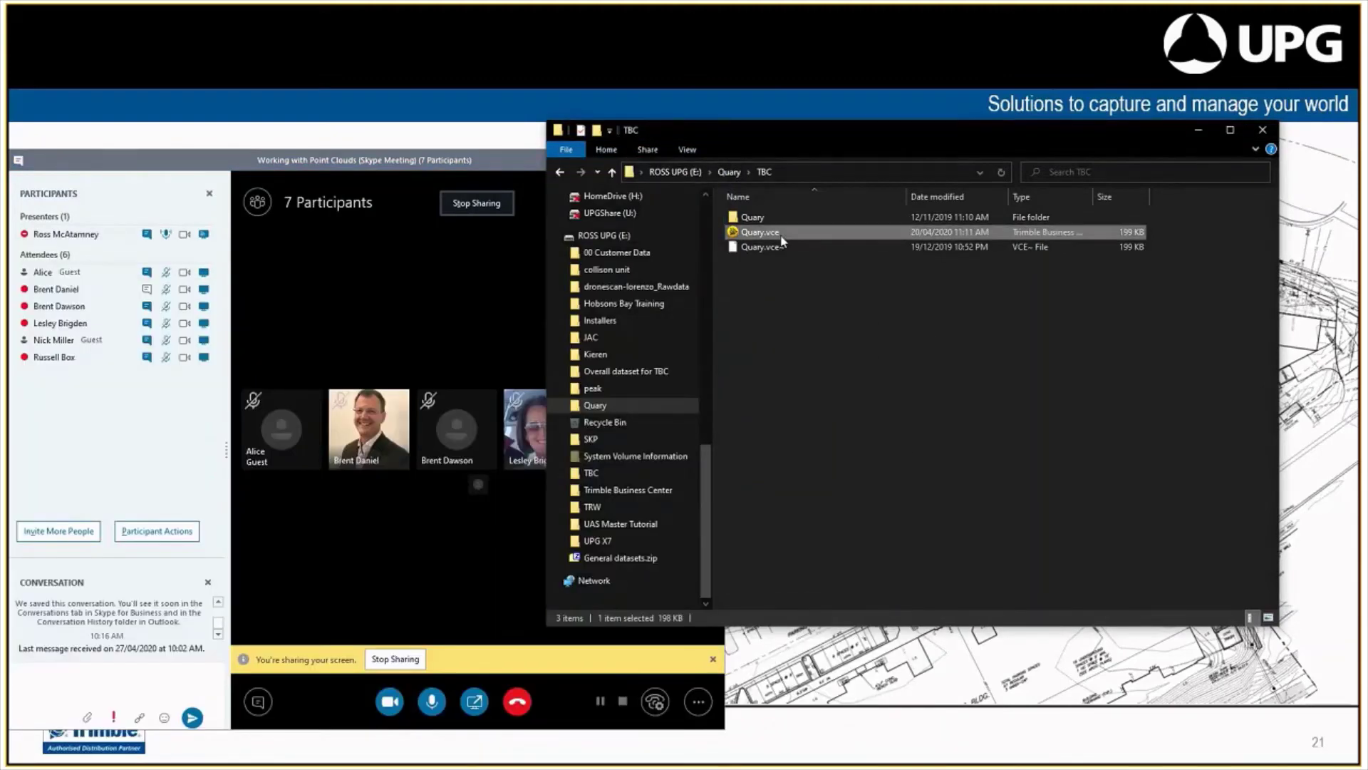
{"action": "double_click", "coordinate": [773, 232]}
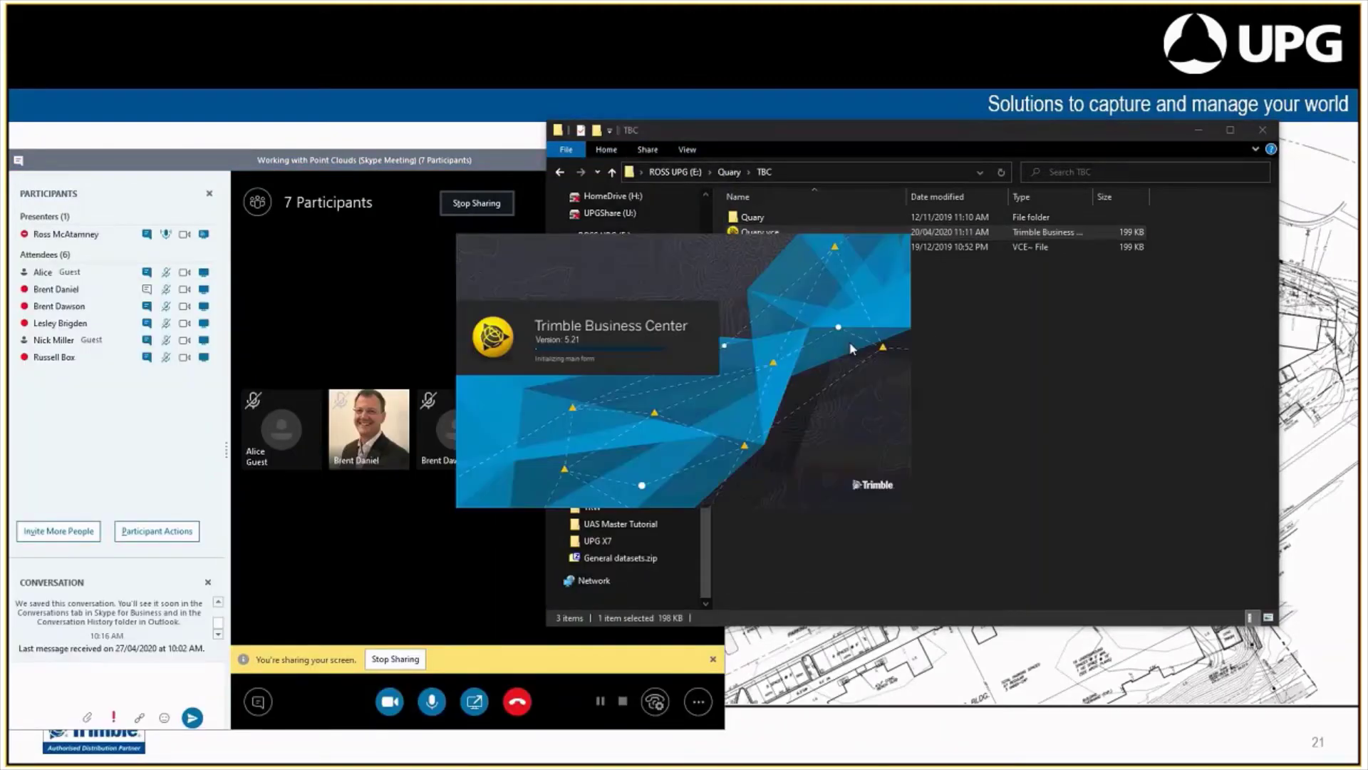
- Clear the meeting and folder windows off the screen and decline to delete the project file's lock
{"action": "left_click", "coordinate": [533, 165]}
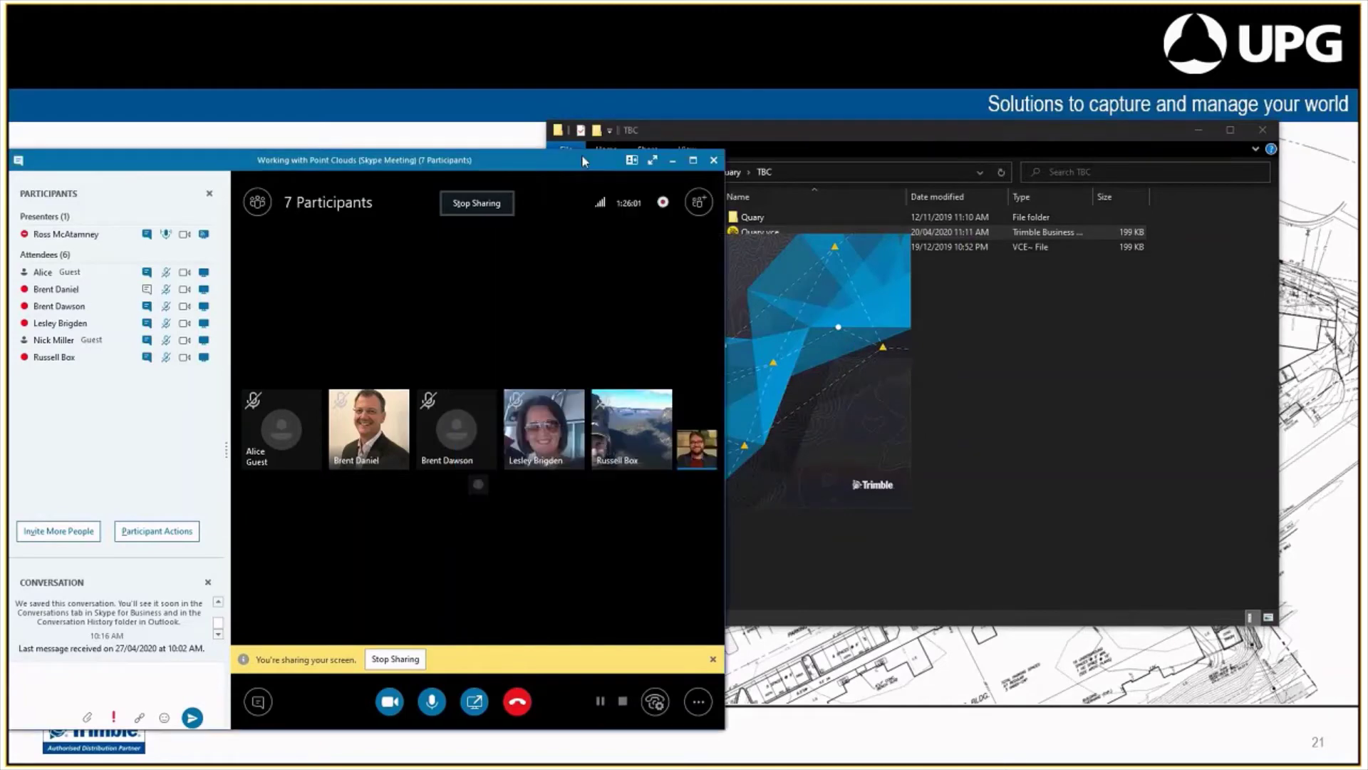
{"action": "left_click", "coordinate": [672, 161]}
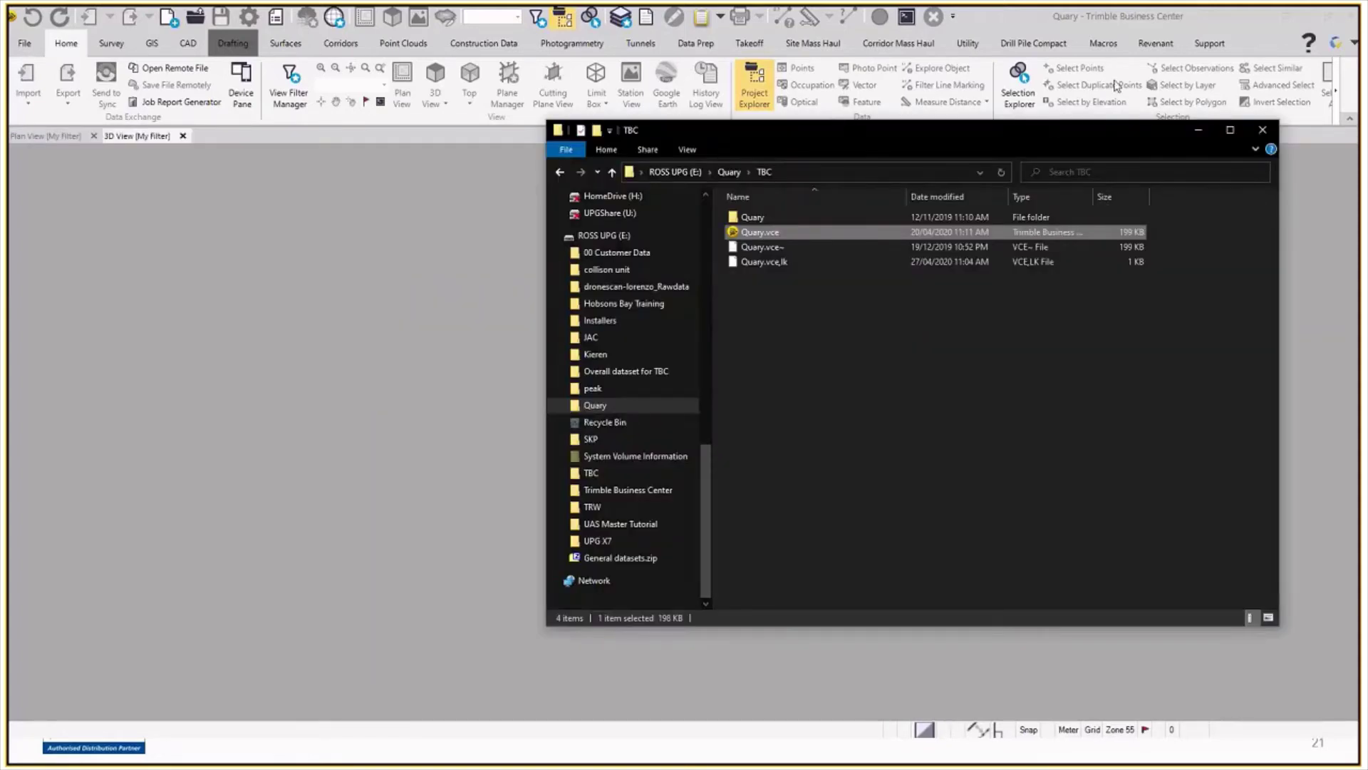
{"action": "left_click", "coordinate": [1200, 130]}
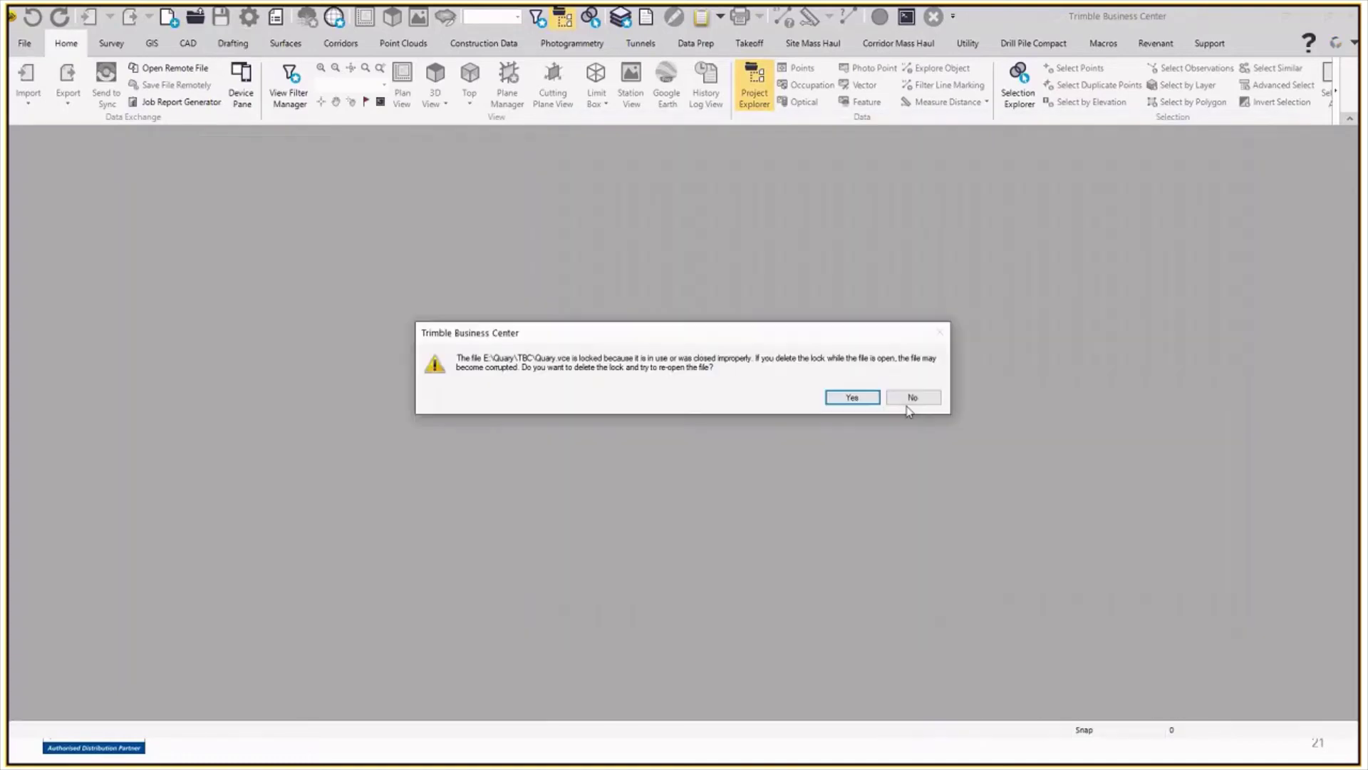
{"action": "left_click", "coordinate": [910, 397]}
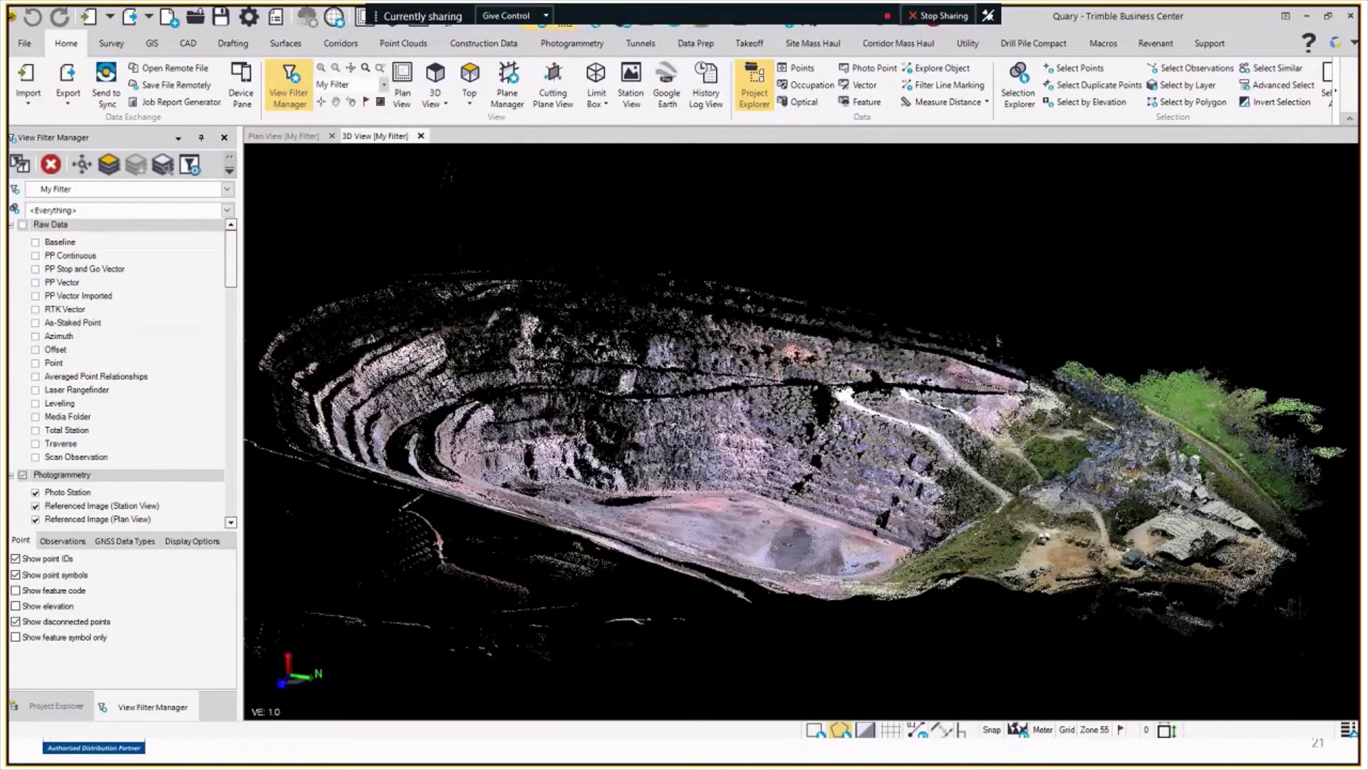
- Render the quarry's point cloud regions using Scan Color
{"action": "middle_click_drag", "start_coordinate": [1141, 456], "coordinate": [1097, 426]}
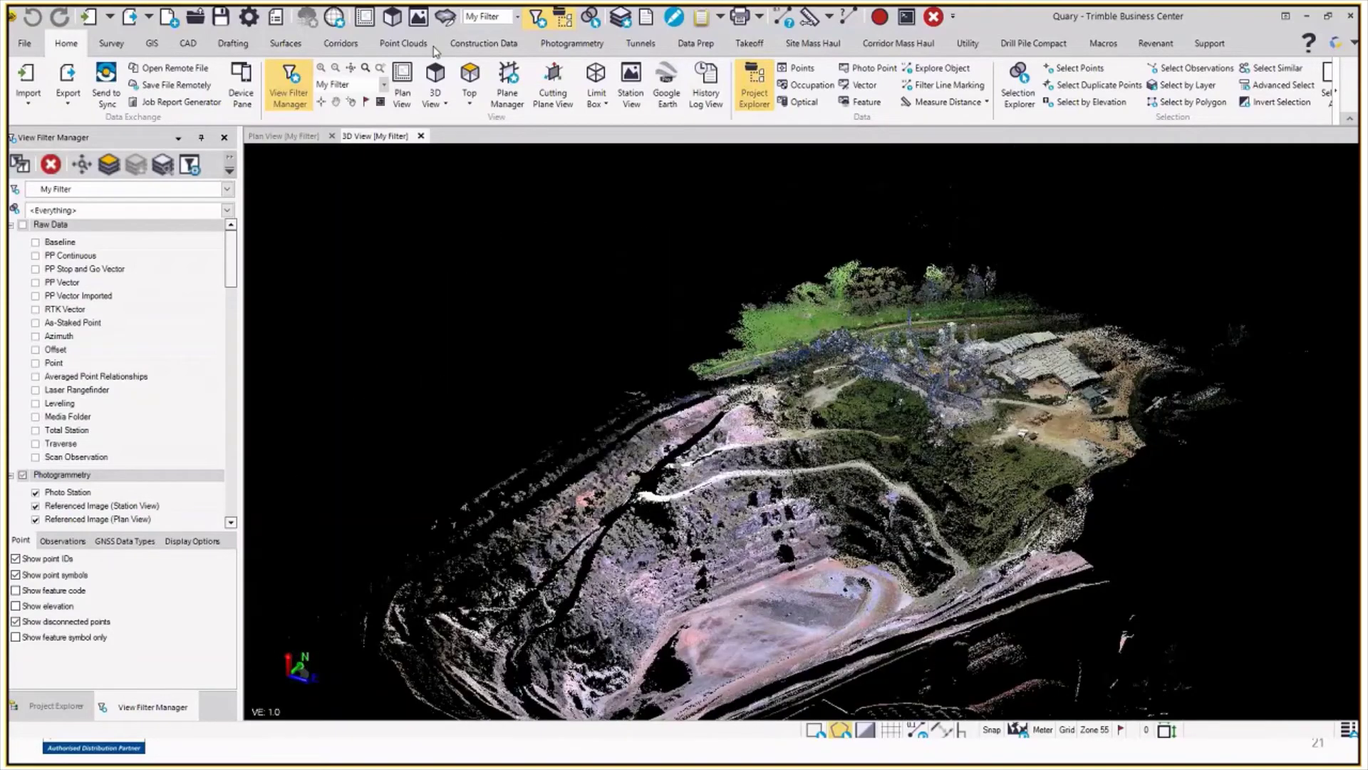
{"action": "left_click", "coordinate": [404, 43]}
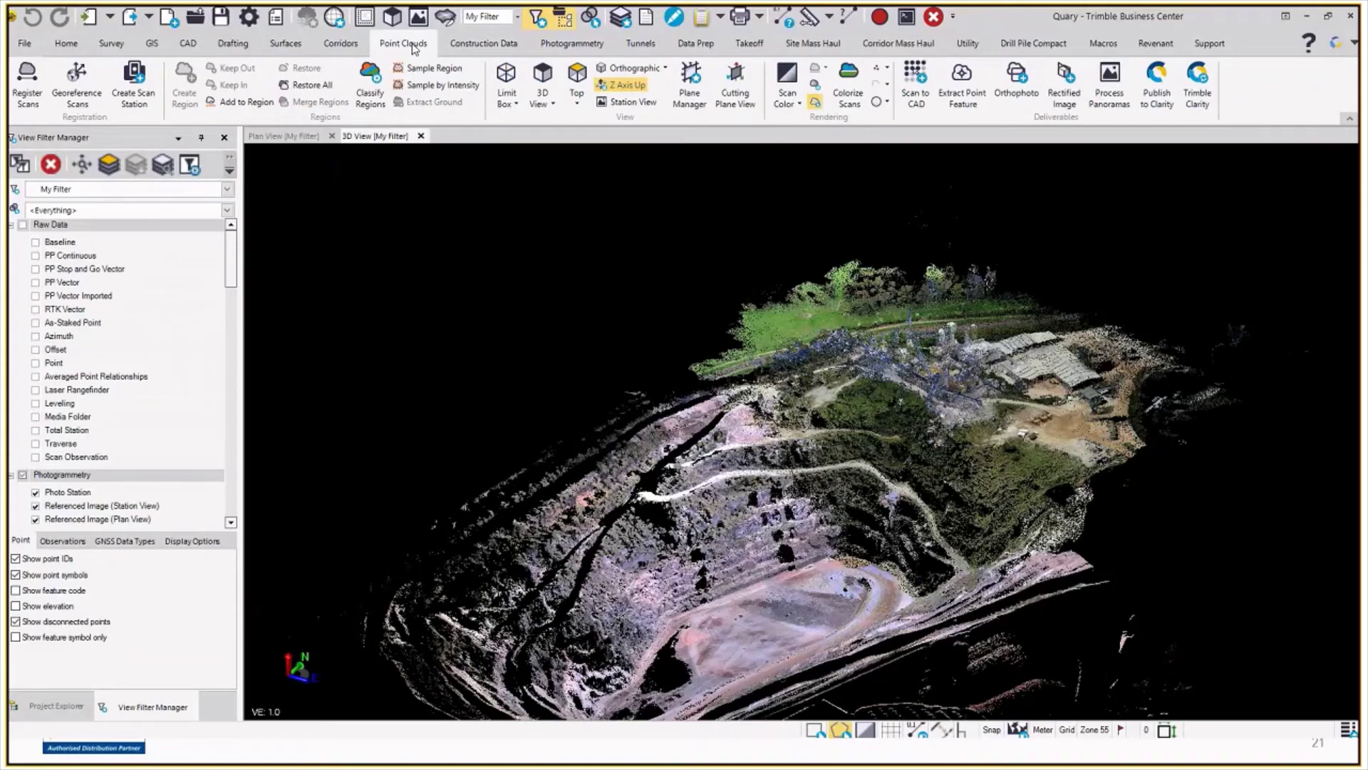
{"action": "left_click", "coordinate": [786, 82]}
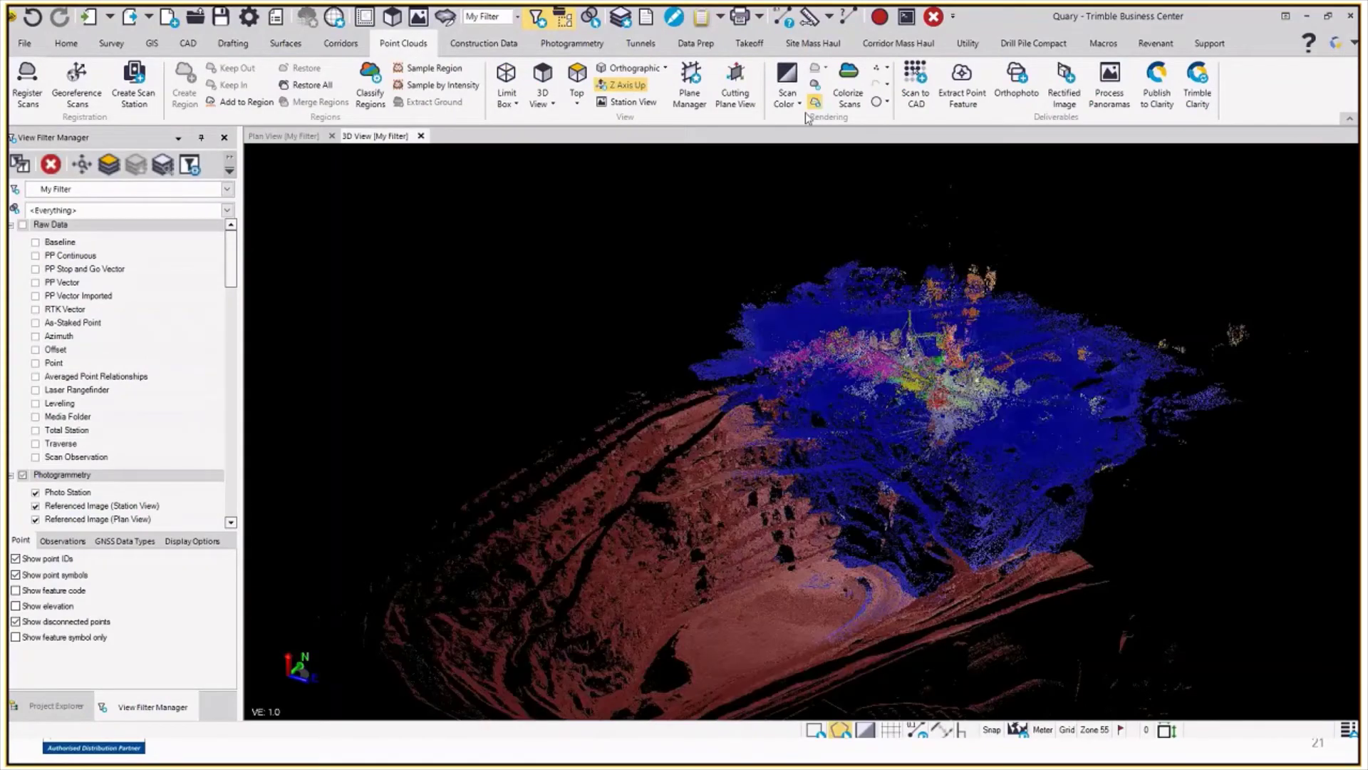
- Examine the scan-colored quarry from several angles, then close in on the individual scan stations around the processing plant
{"action": "left_click_drag", "start_coordinate": [869, 376], "coordinate": [841, 385]}
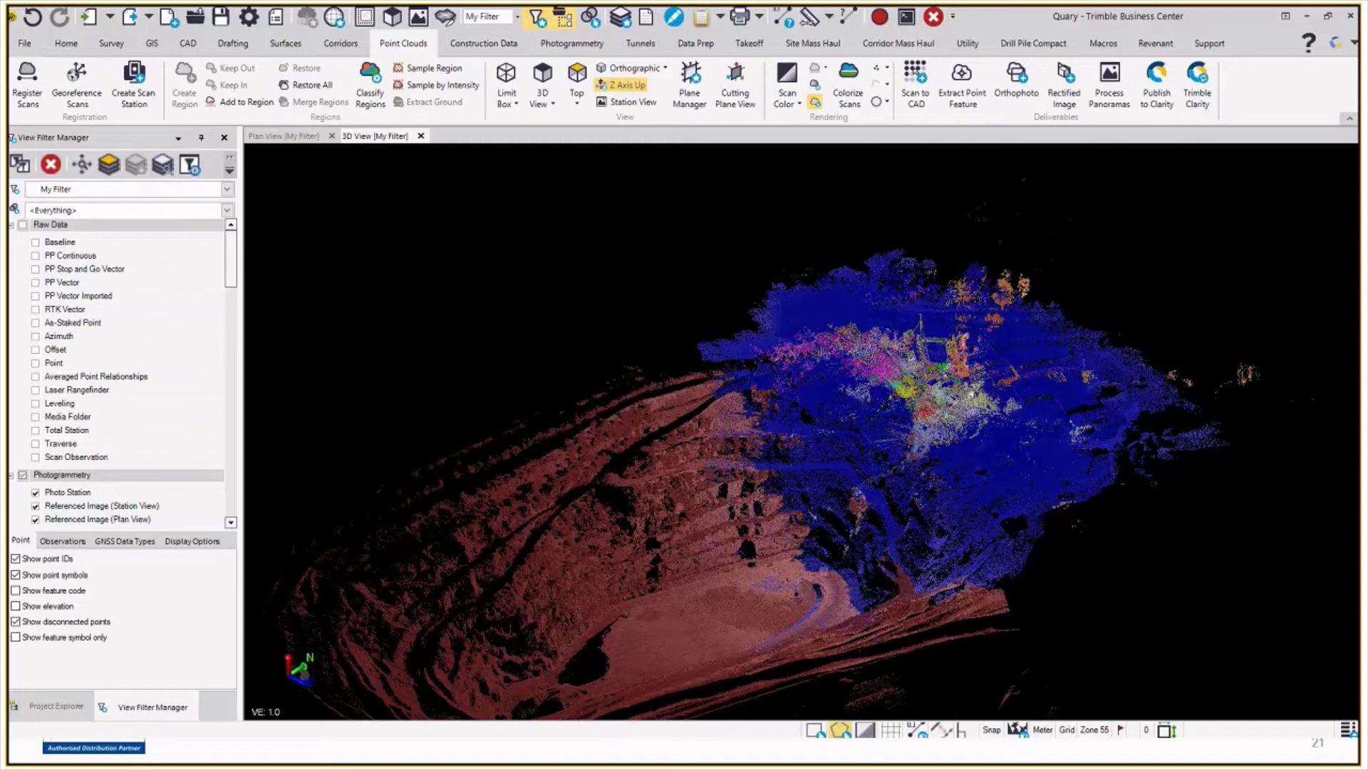
{"action": "middle_click_drag", "start_coordinate": [582, 640], "coordinate": [535, 647]}
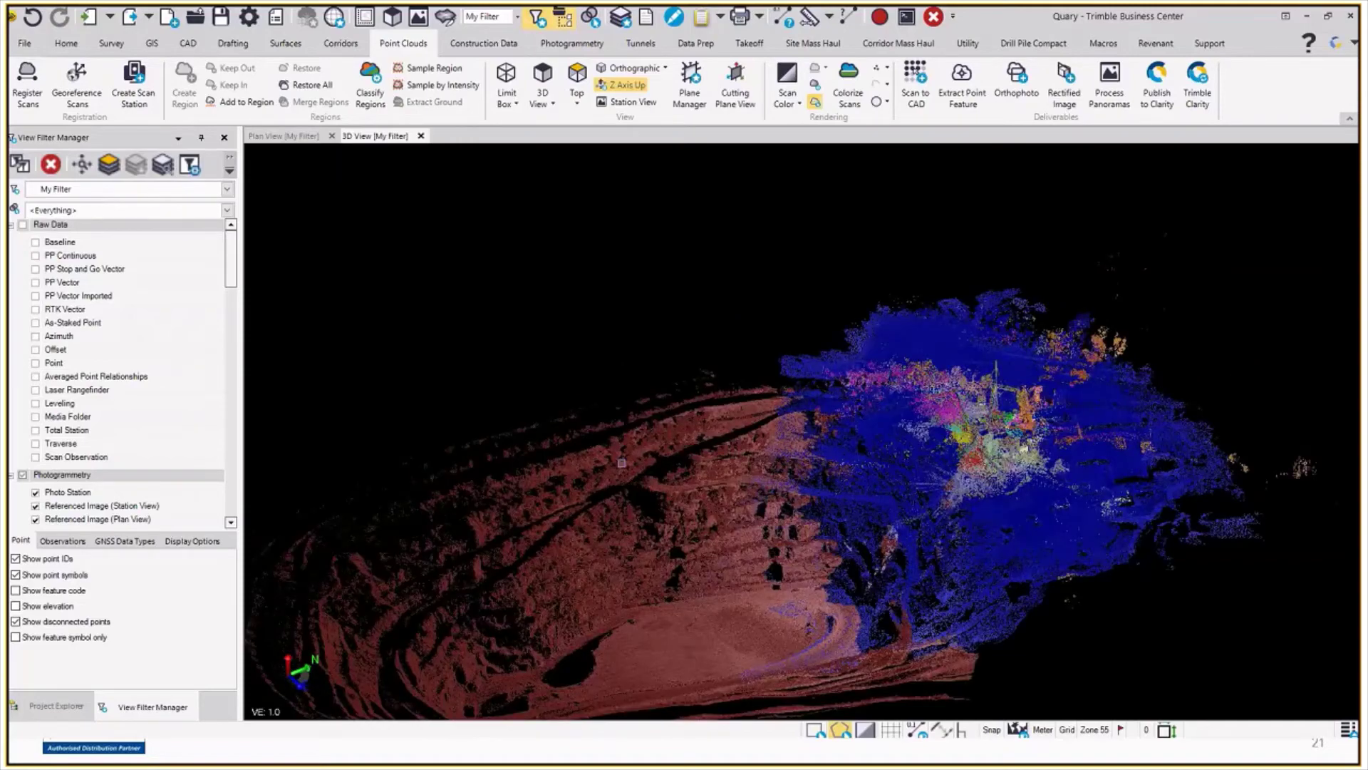
{"action": "scroll", "coordinate": [615, 336], "scroll_direction": "down", "scroll_amount": 2}
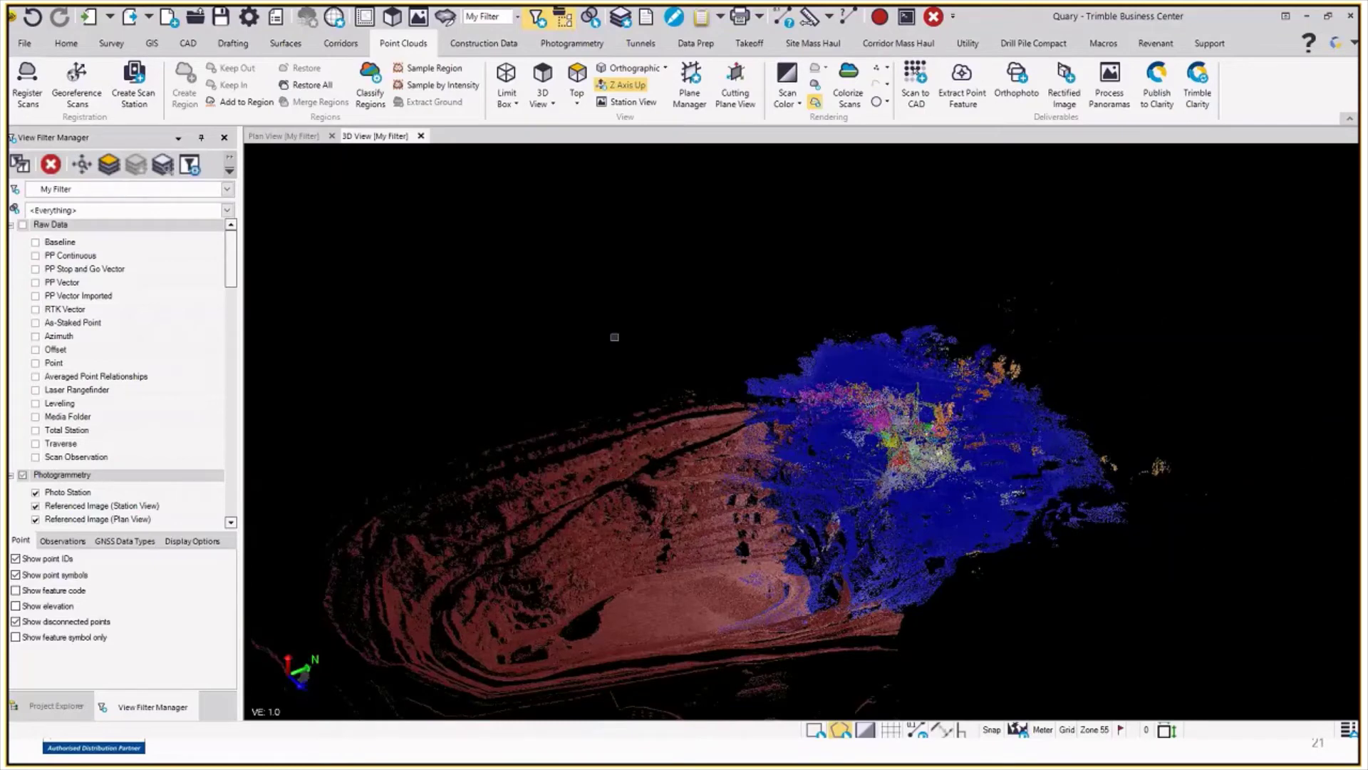
{"action": "middle_click_drag", "start_coordinate": [615, 337], "coordinate": [634, 342]}
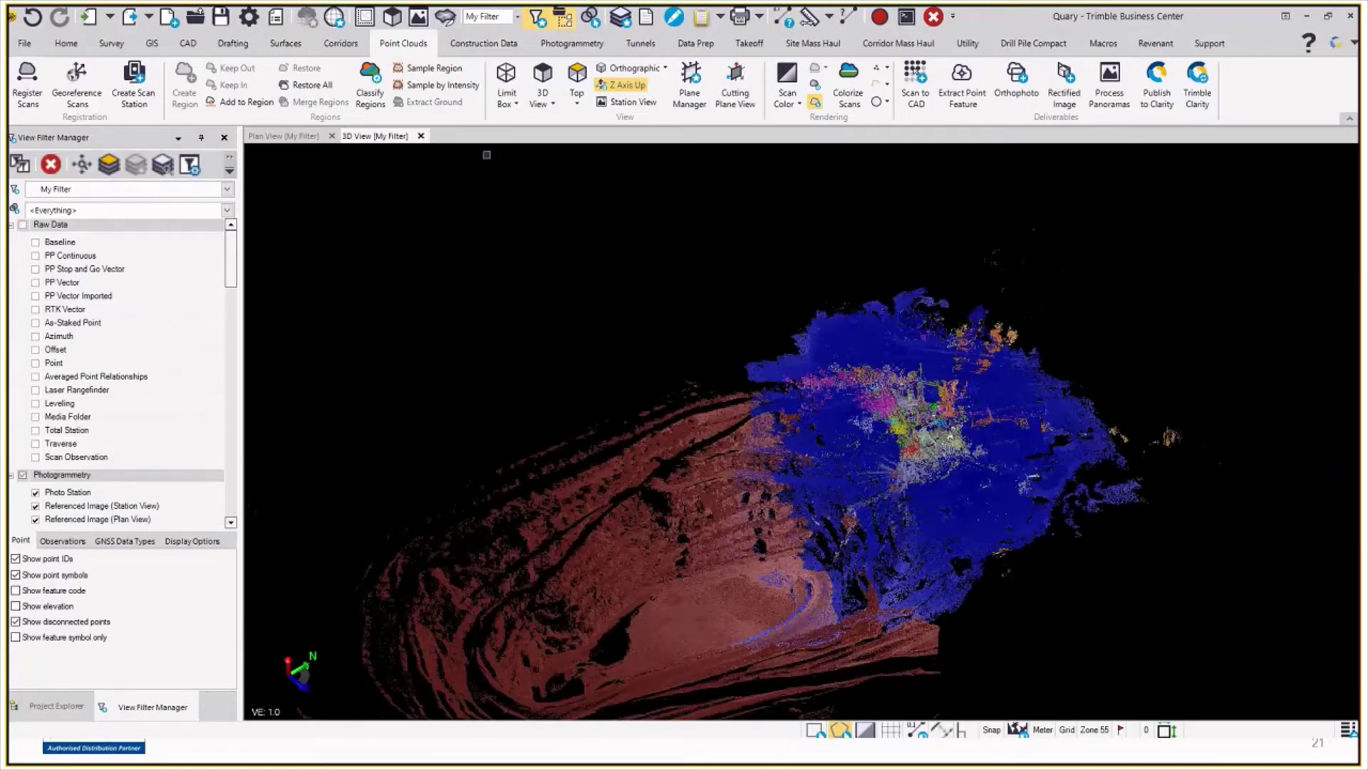
{"action": "middle_click_drag", "start_coordinate": [849, 508], "coordinate": [1009, 501]}
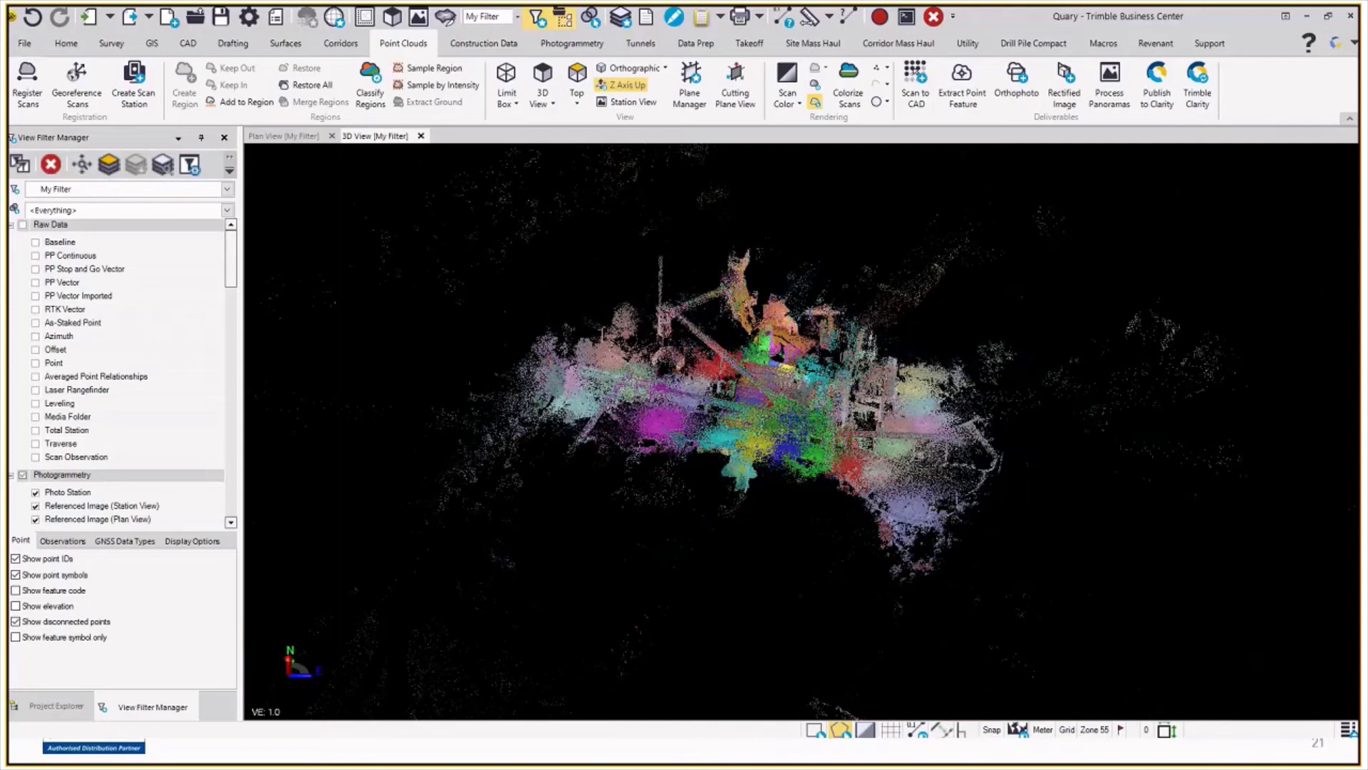
{"action": "scroll", "coordinate": [791, 438], "scroll_direction": "up", "scroll_amount": 3}
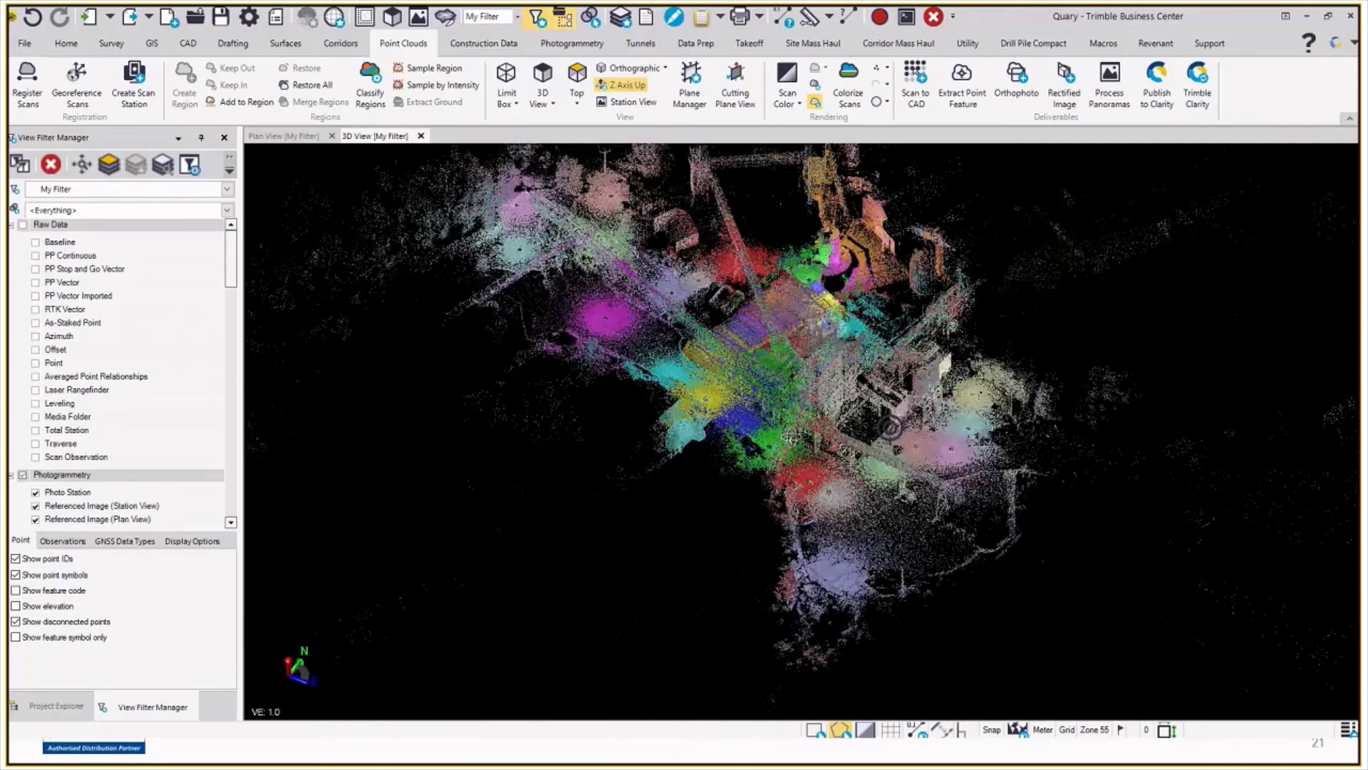
{"action": "scroll", "coordinate": [791, 438], "scroll_direction": "up", "scroll_amount": 5}
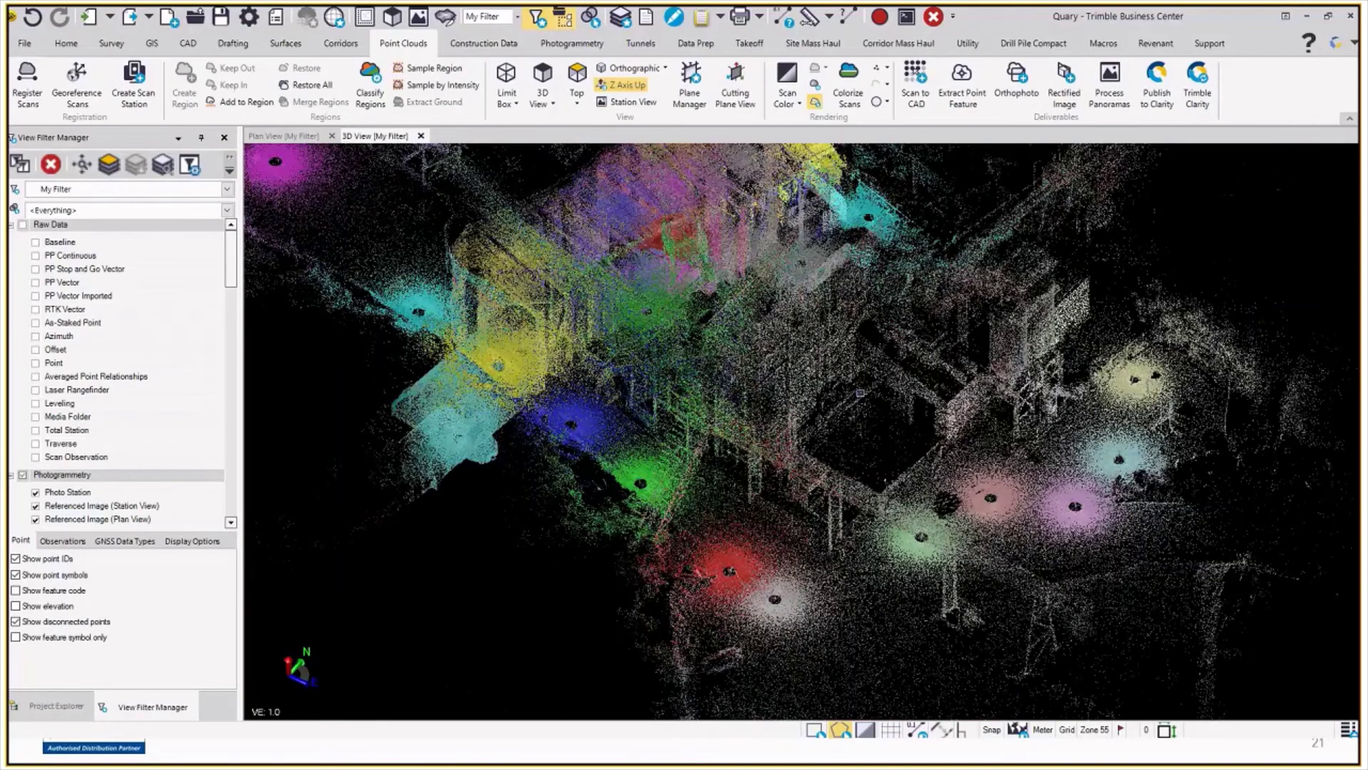
{"action": "middle_click_drag", "start_coordinate": [860, 392], "coordinate": [777, 455]}
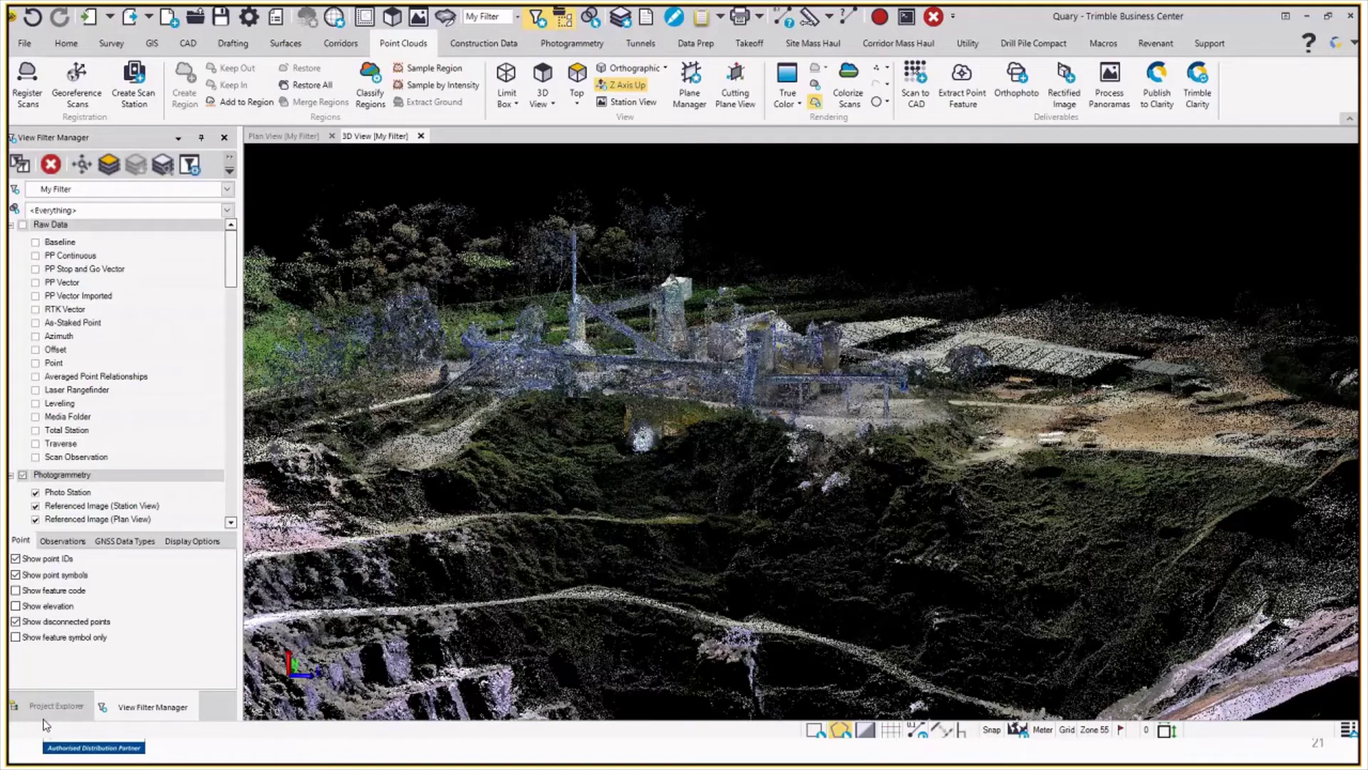
- Show the properties of the Default and Never Classified point cloud regions and compare their number of points
{"action": "left_click", "coordinate": [54, 707]}
{"action": "double_click", "coordinate": [44, 212]}
{"action": "right_click", "coordinate": [71, 238]}
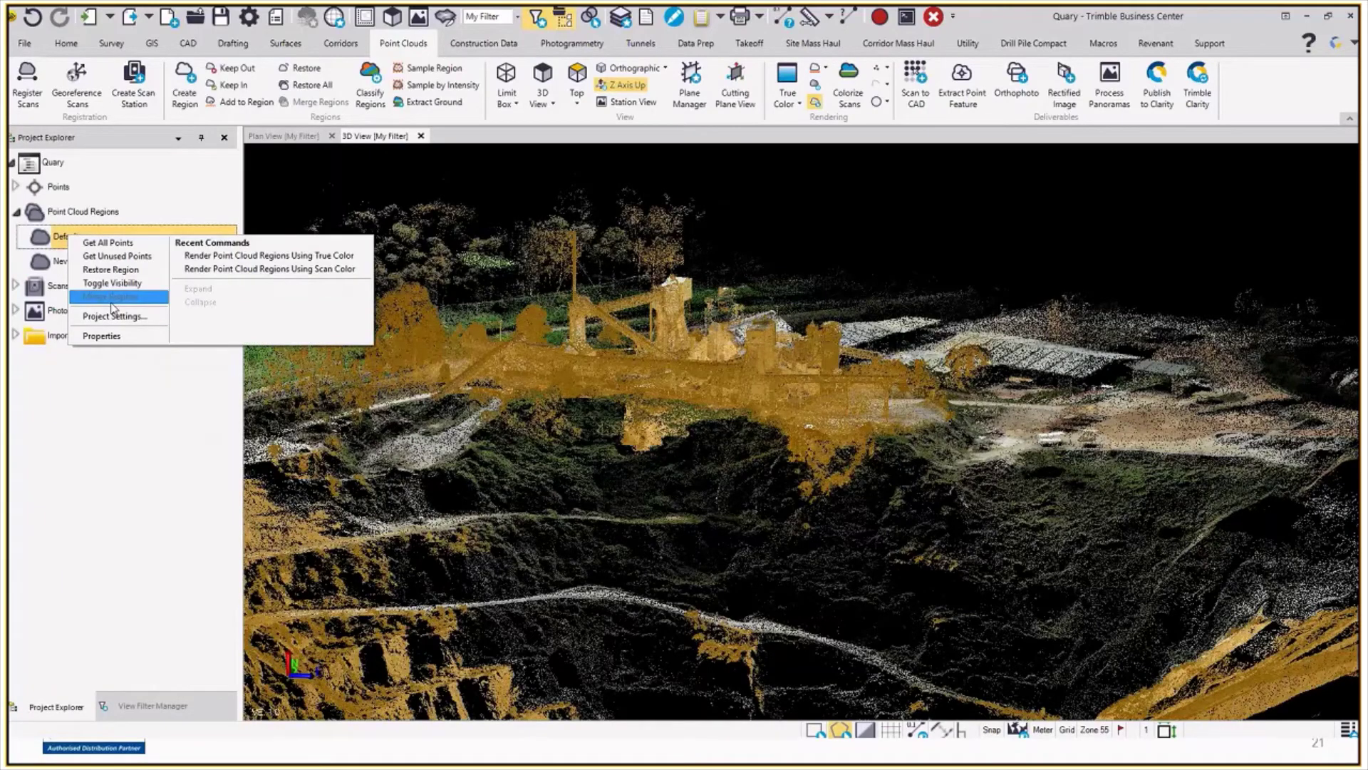
{"action": "left_click", "coordinate": [101, 335]}
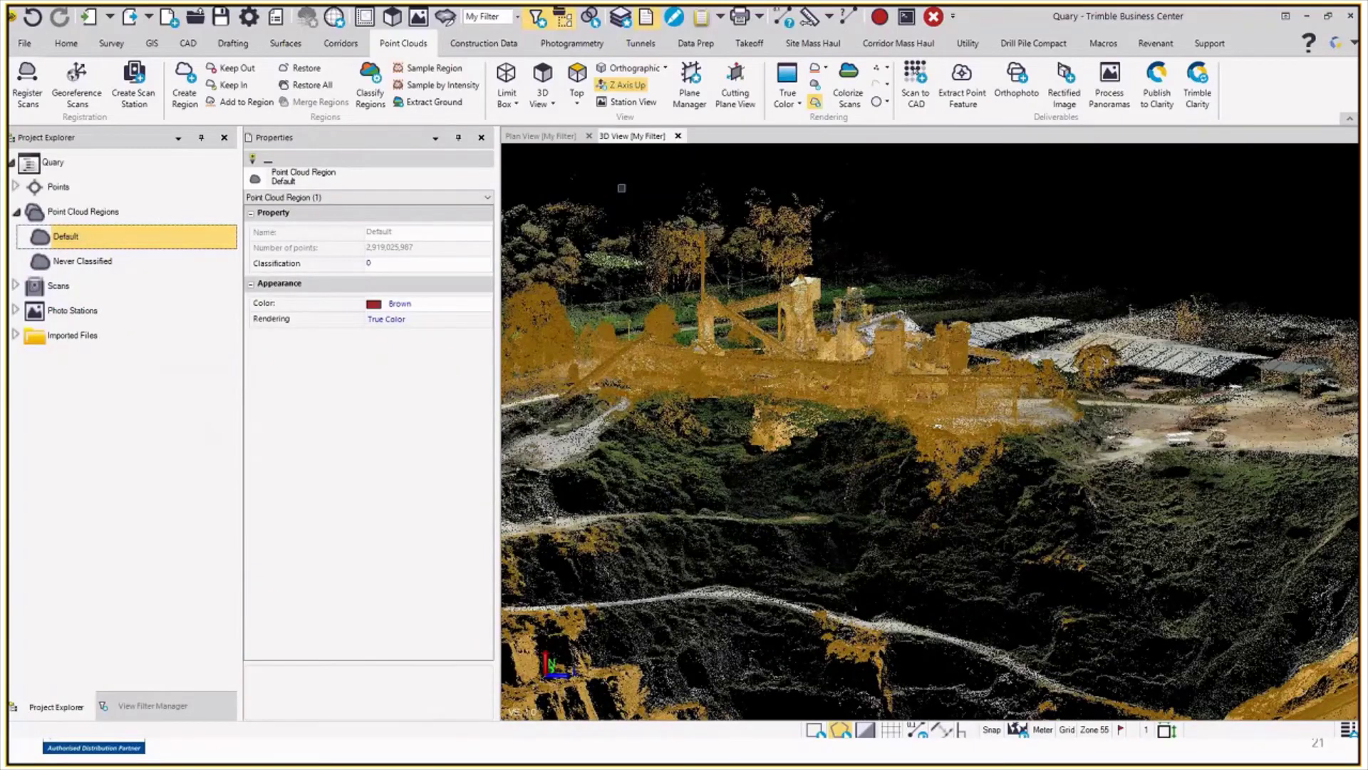
{"action": "left_click", "coordinate": [103, 265]}
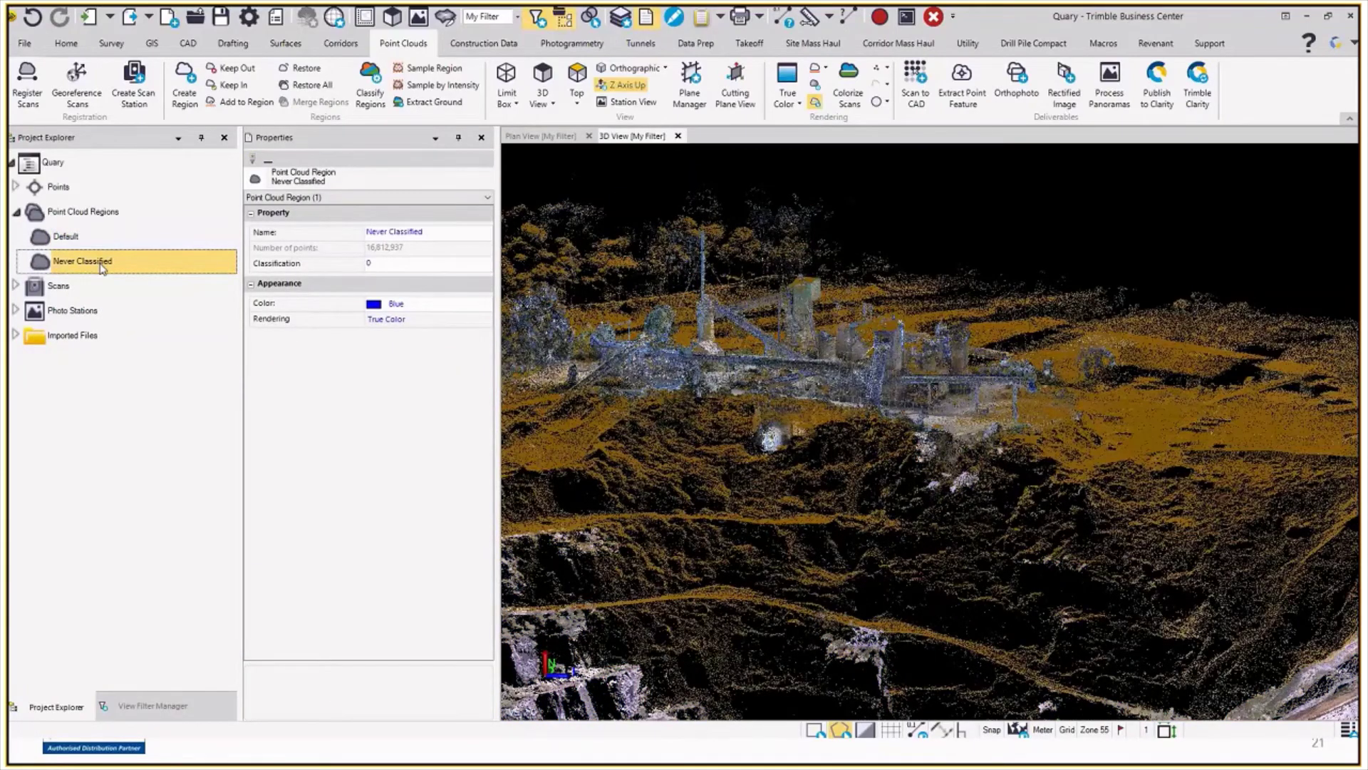
{"action": "left_click", "coordinate": [84, 237]}
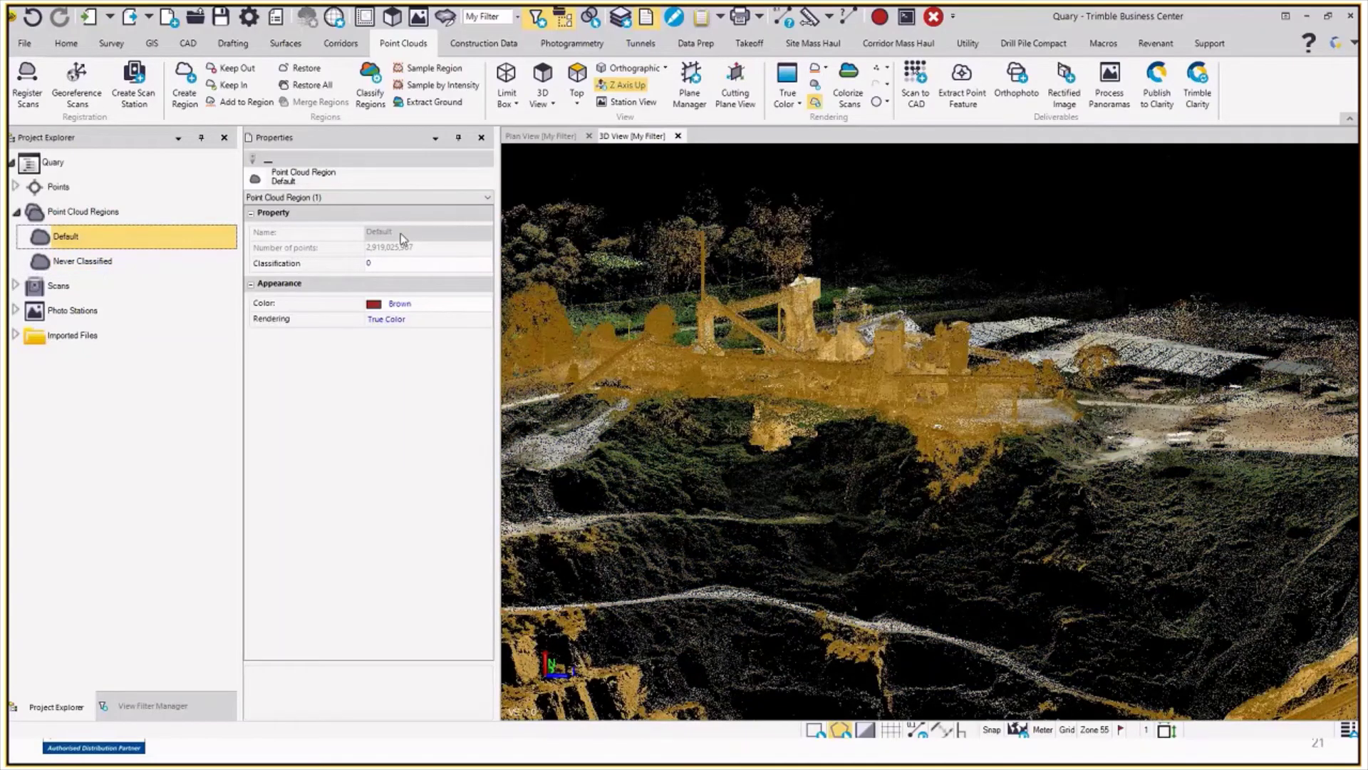
- Inspect the extent of the highlighted Default region in the 3D view, then clear the selection
{"action": "scroll", "coordinate": [972, 208], "scroll_direction": "down", "scroll_amount": 3}
{"action": "scroll", "coordinate": [972, 209], "scroll_direction": "up", "scroll_amount": 3}
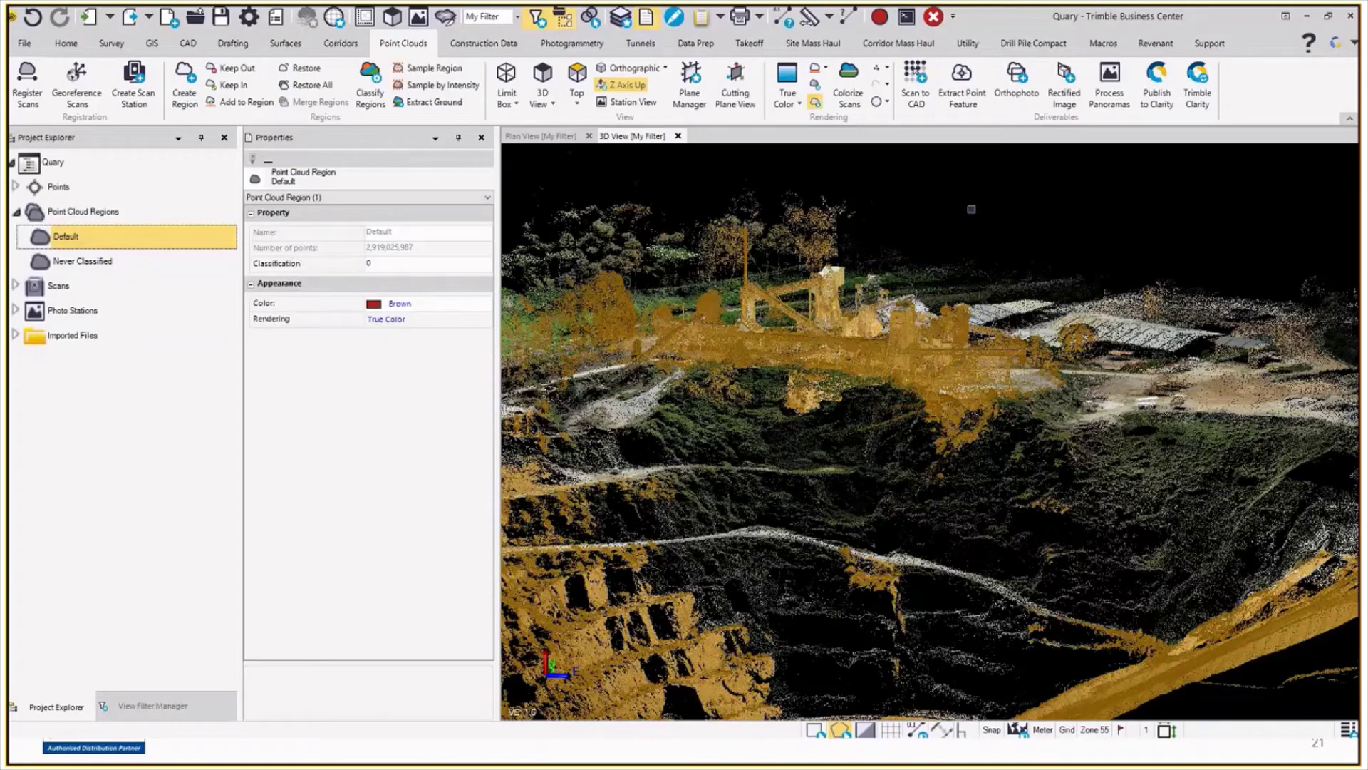
{"action": "scroll", "coordinate": [1054, 351], "scroll_direction": "down", "scroll_amount": 2}
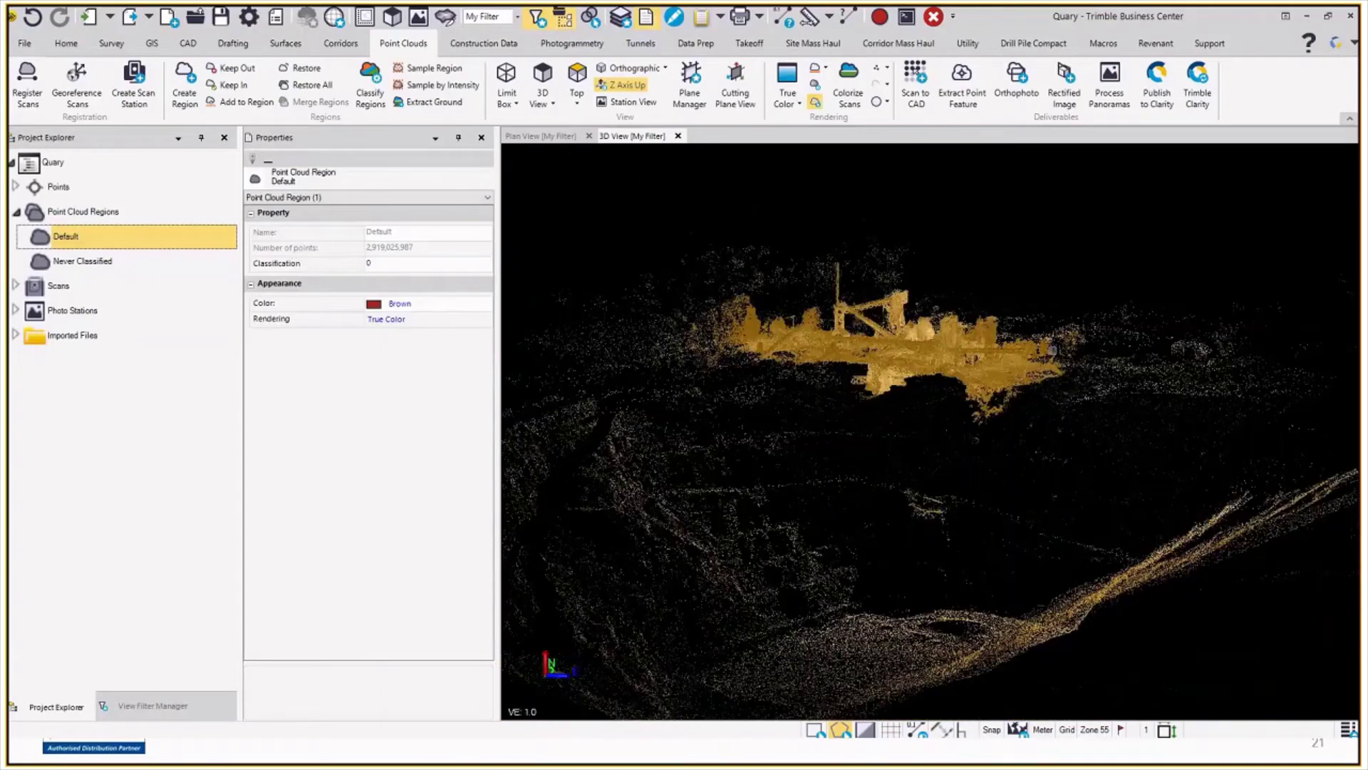
{"action": "middle_click_drag", "start_coordinate": [1054, 351], "coordinate": [715, 218]}
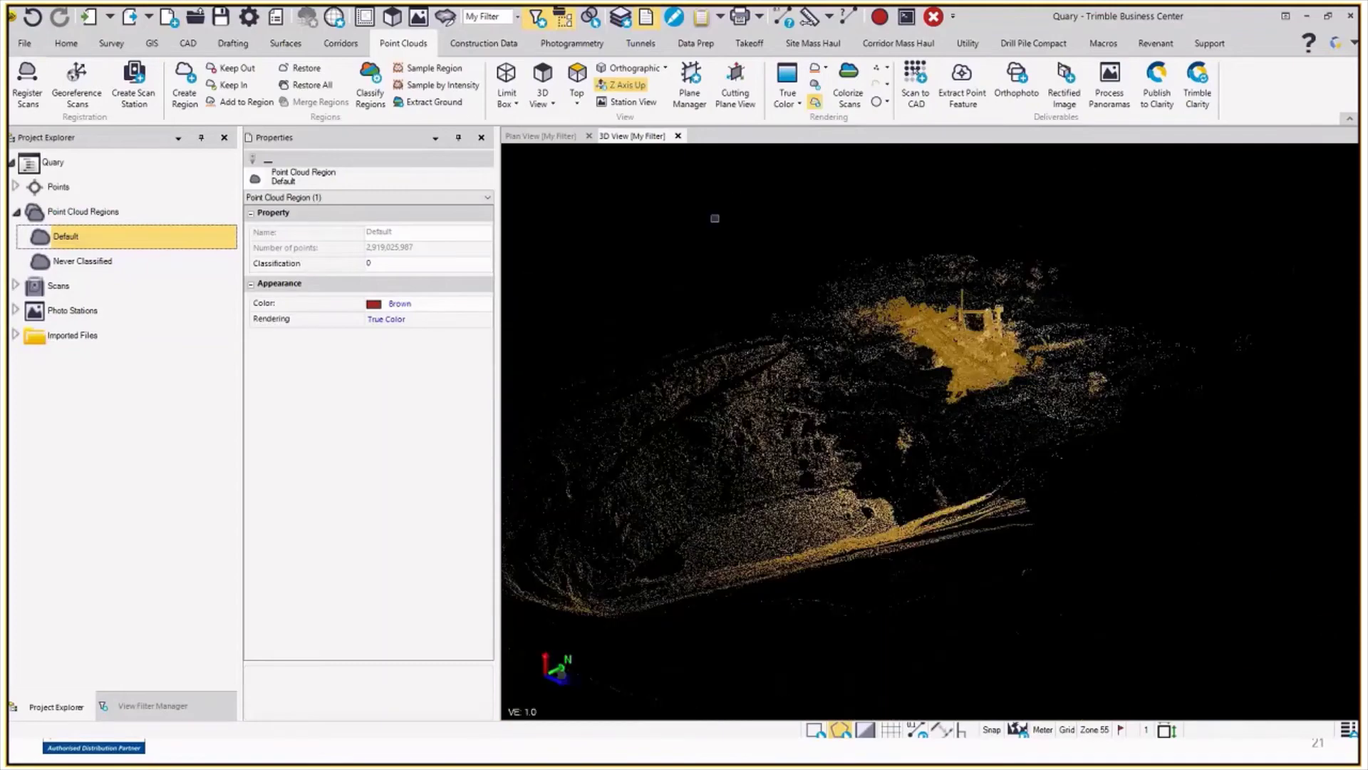
{"action": "key", "text": "Escape"}
- Examine the whole true-color quarry cloud from several angles and close the object properties
{"action": "middle_click_drag", "start_coordinate": [998, 371], "coordinate": [924, 505]}
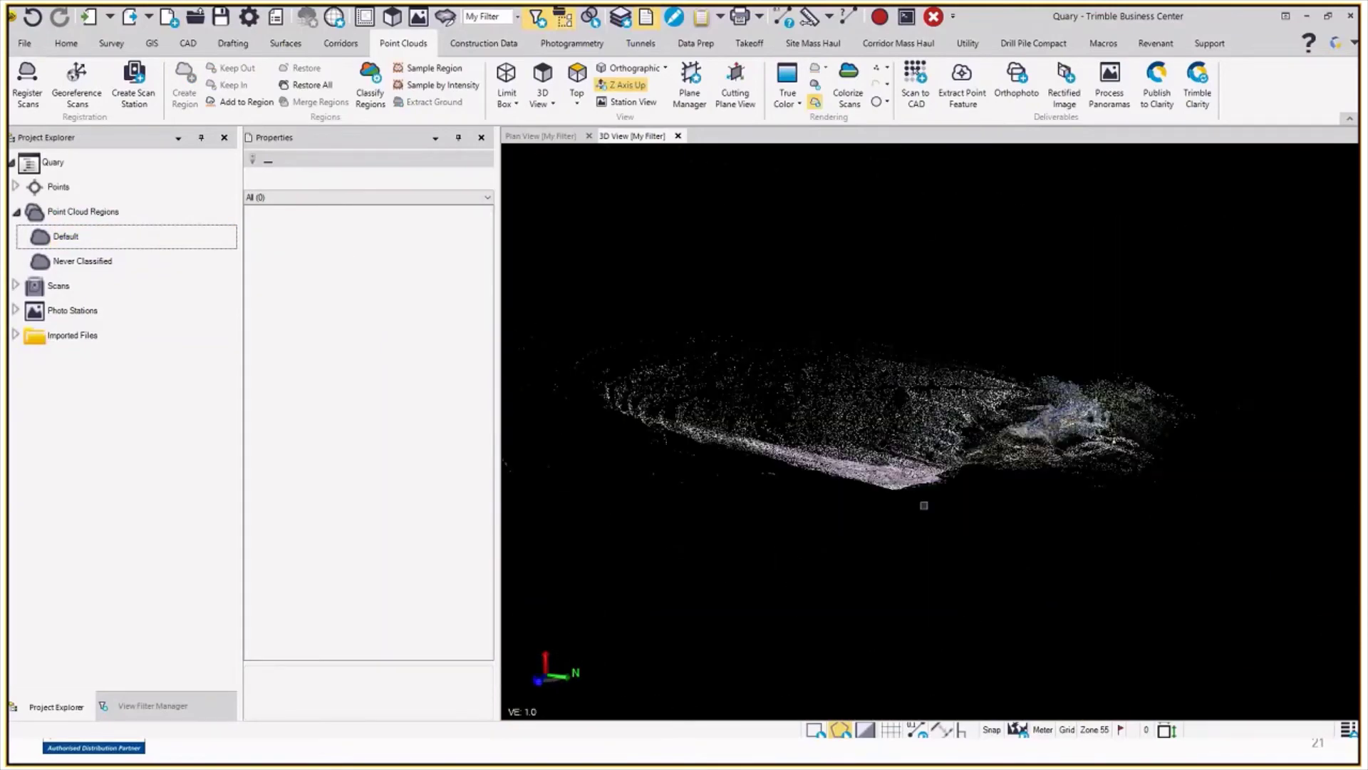
{"action": "scroll", "coordinate": [1072, 428], "scroll_direction": "up", "scroll_amount": 3}
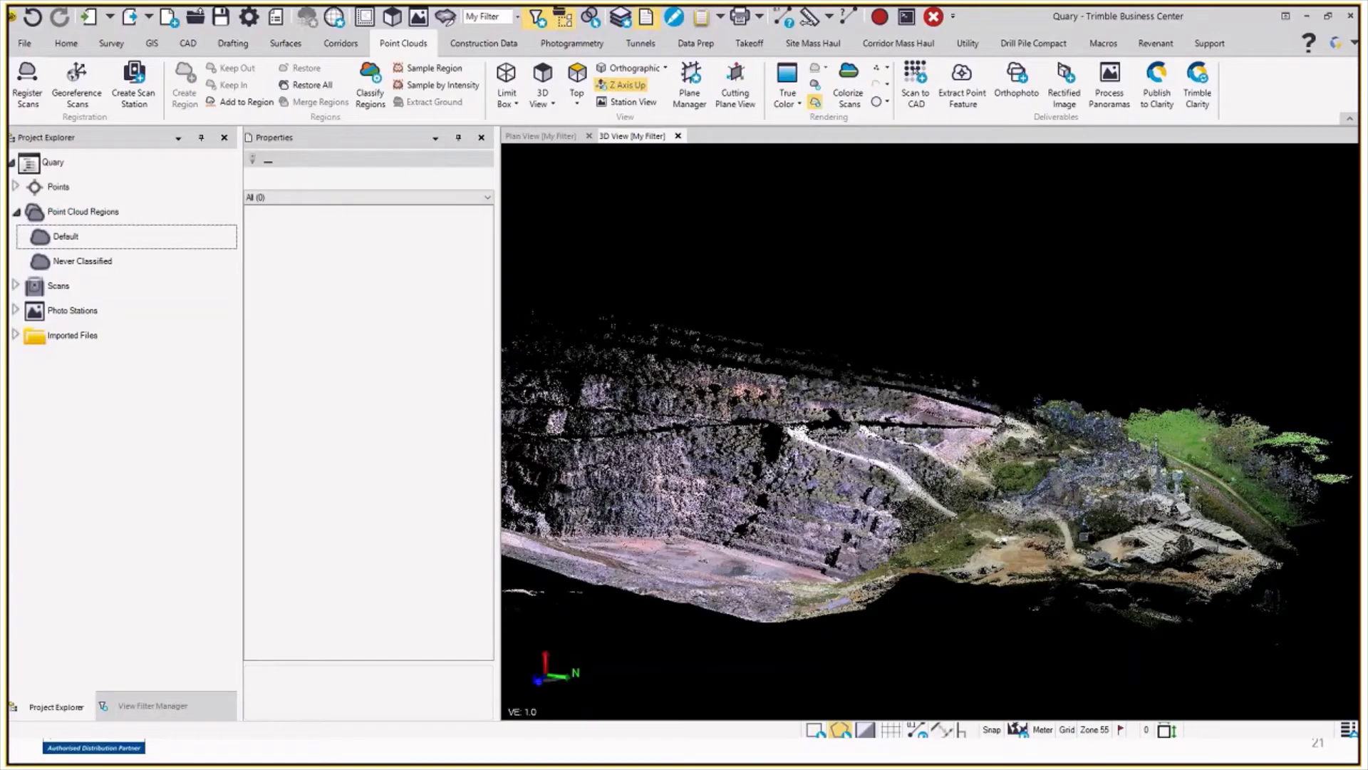
{"action": "middle_click_drag", "start_coordinate": [1081, 528], "coordinate": [1005, 547]}
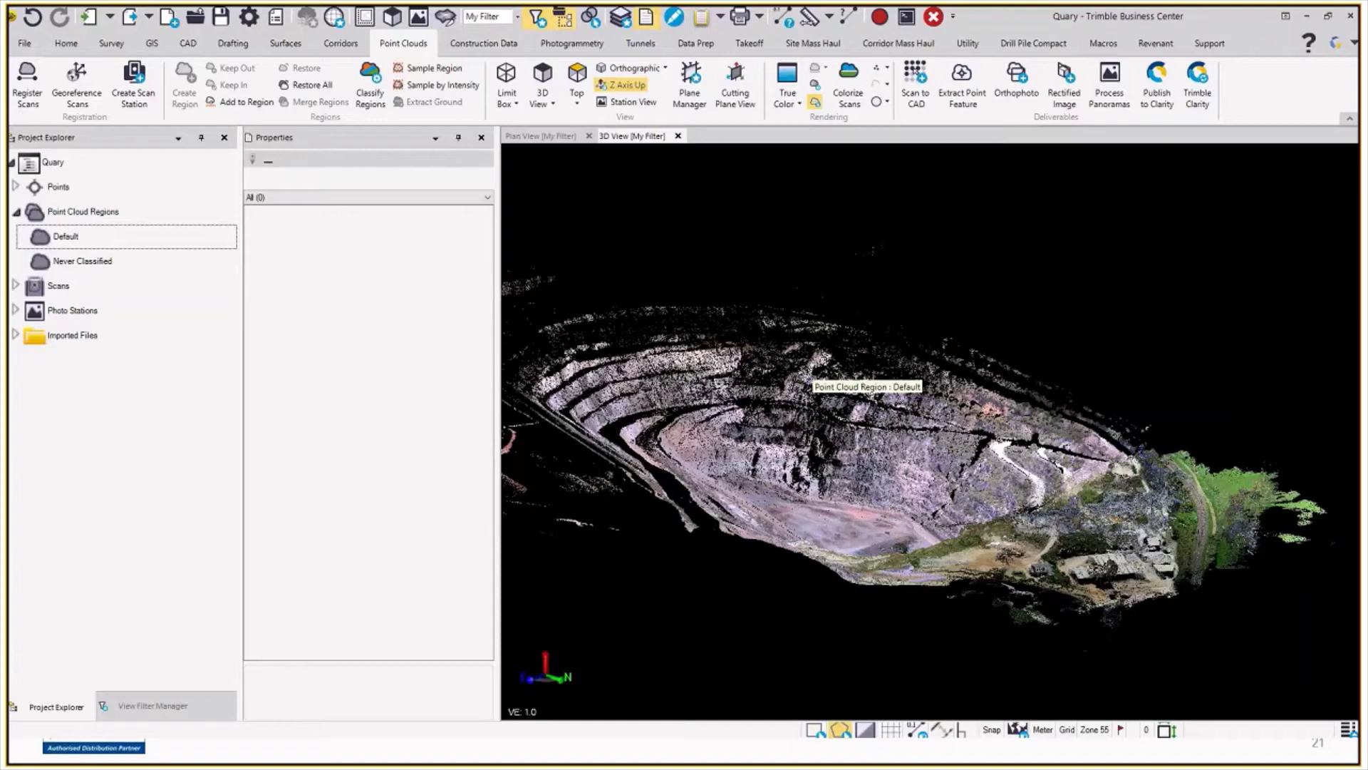
{"action": "mouse_move", "coordinate": [959, 465]}
{"action": "middle_mouse_down"}
{"action": "mouse_move", "coordinate": [1260, 373]}
{"action": "mouse_move", "coordinate": [625, 213]}
{"action": "middle_mouse_up"}
{"action": "scroll", "coordinate": [625, 213], "scroll_direction": "down", "scroll_amount": 2}
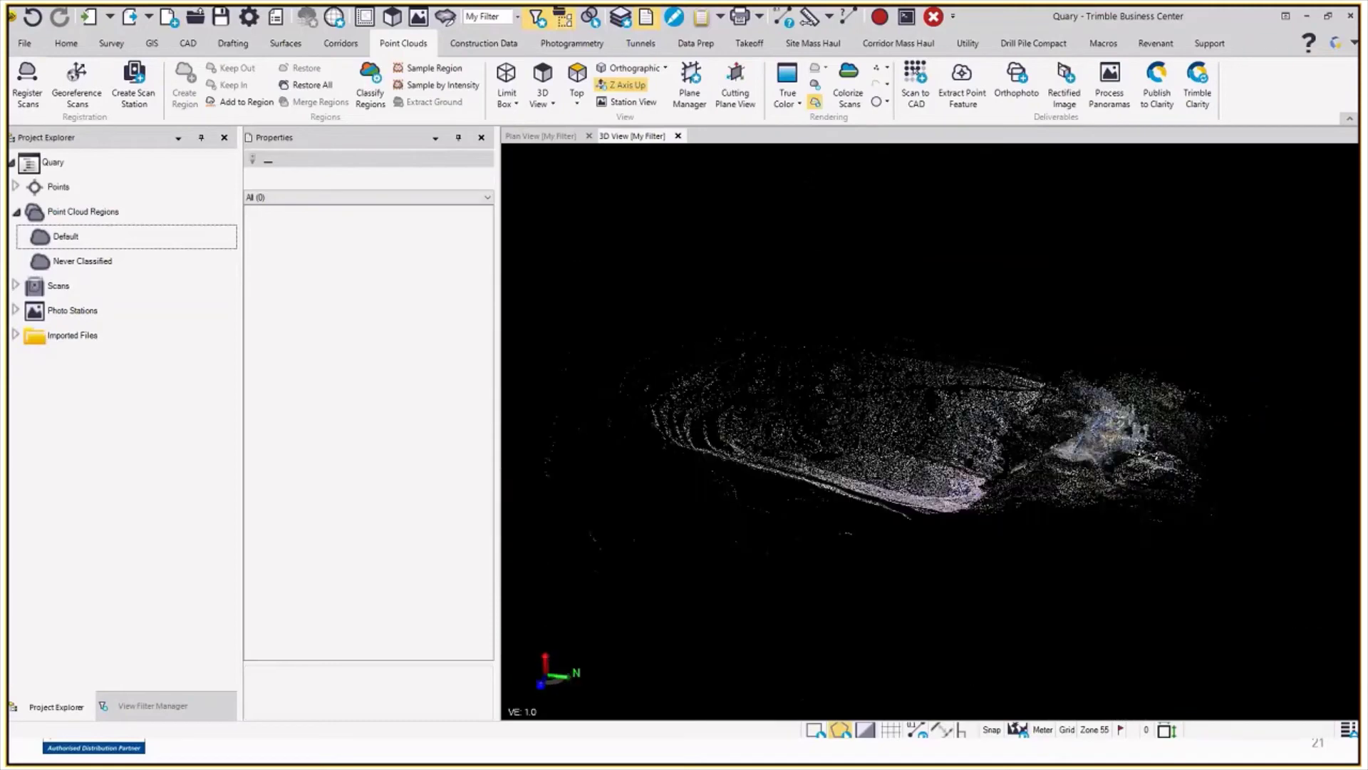
{"action": "scroll", "coordinate": [873, 421], "scroll_direction": "up", "scroll_amount": 2}
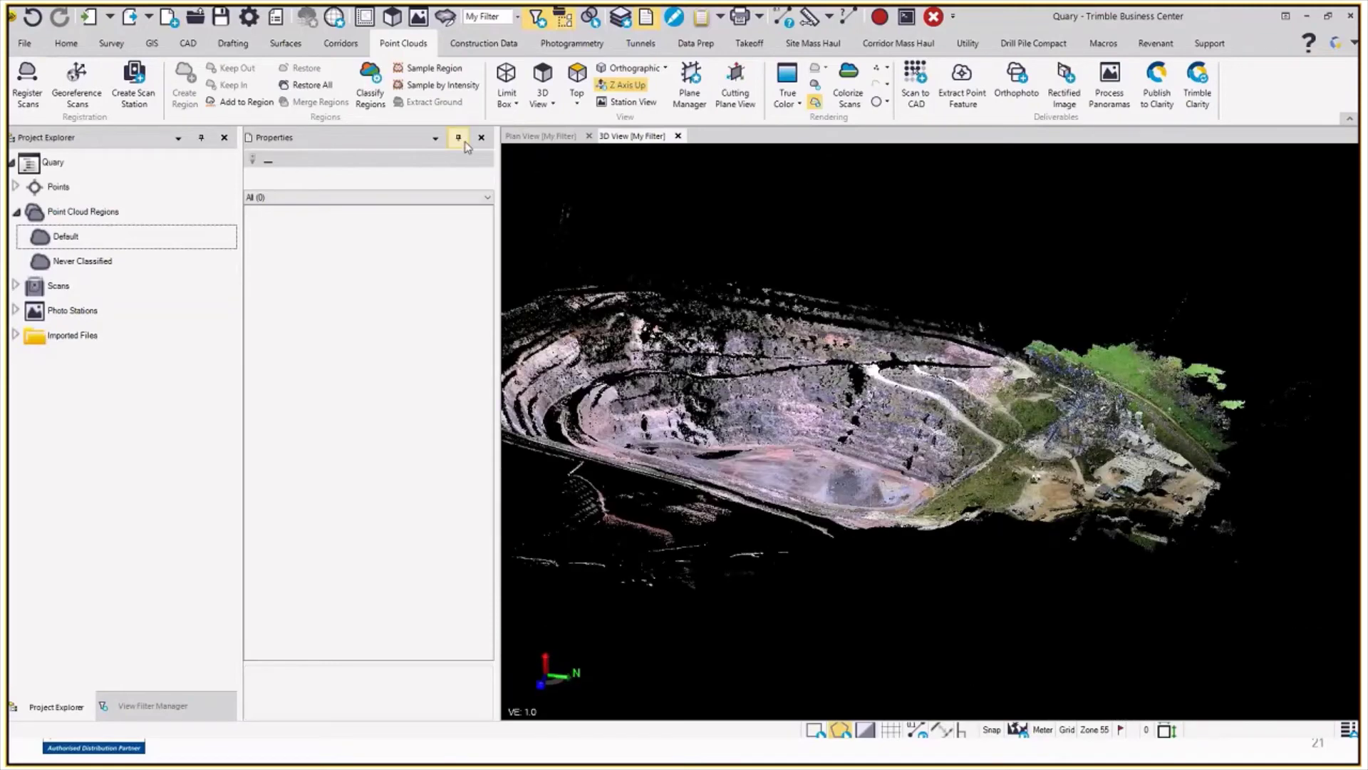
{"action": "left_click", "coordinate": [481, 139]}
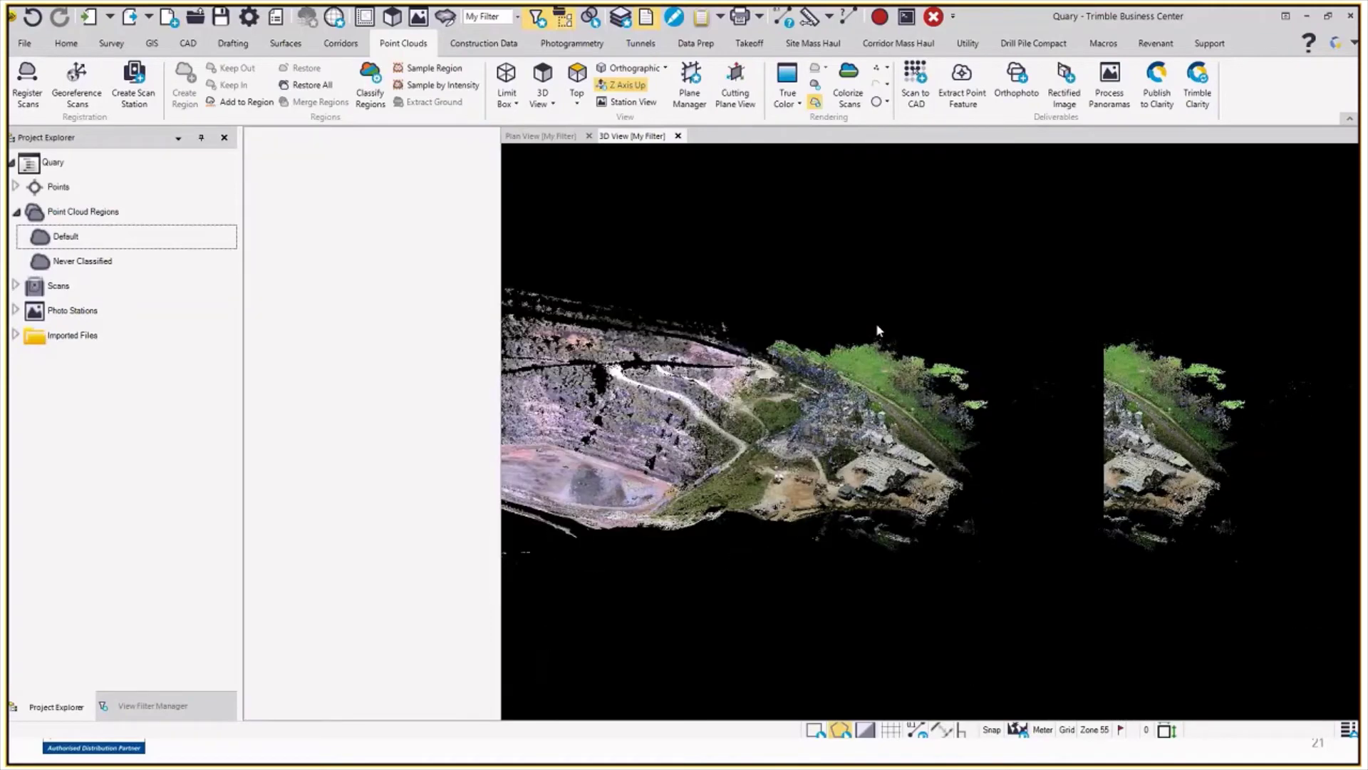
- Examine the true-color quarry cloud from another angle and close in on the processing plant
{"action": "middle_click_drag", "start_coordinate": [741, 399], "coordinate": [873, 399]}
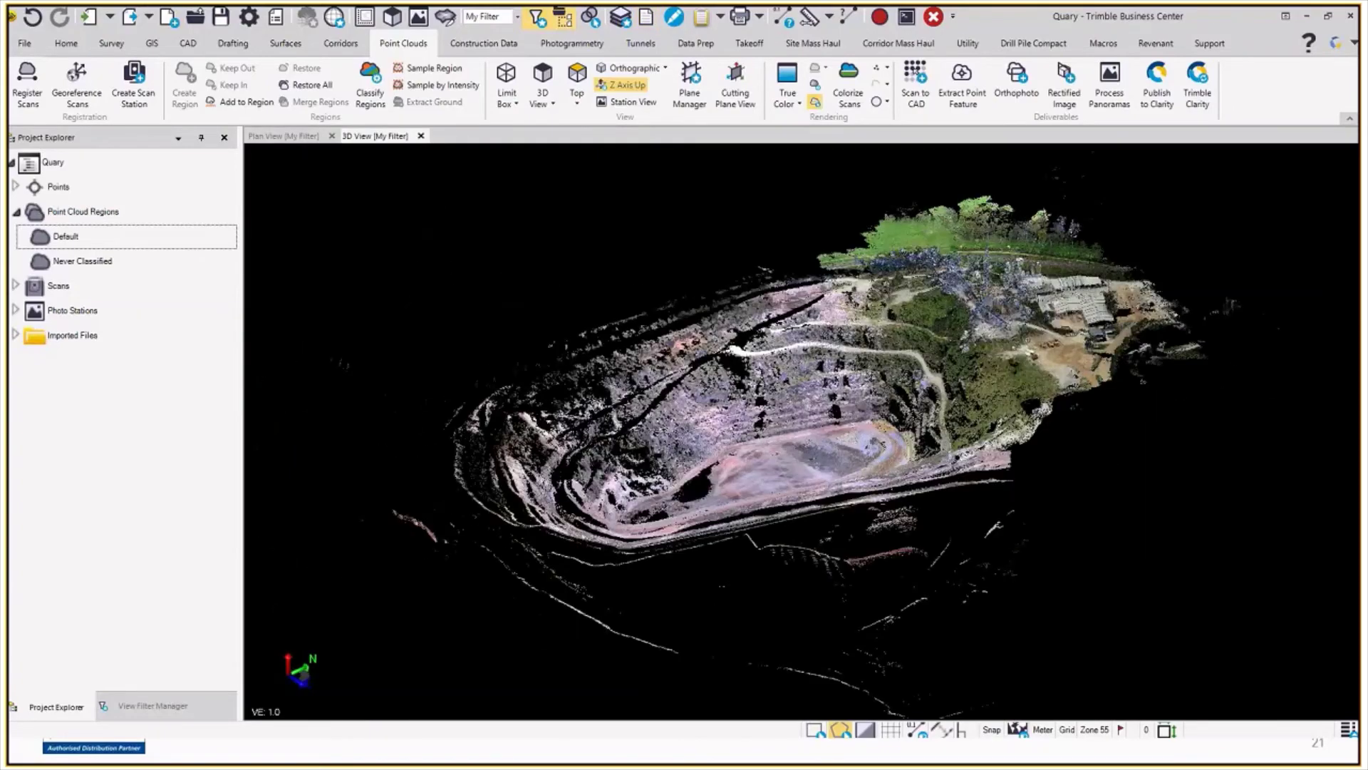
{"action": "scroll", "coordinate": [927, 300], "scroll_direction": "up", "scroll_amount": 5}
{"action": "scroll", "coordinate": [972, 389], "scroll_direction": "up", "scroll_amount": 5}
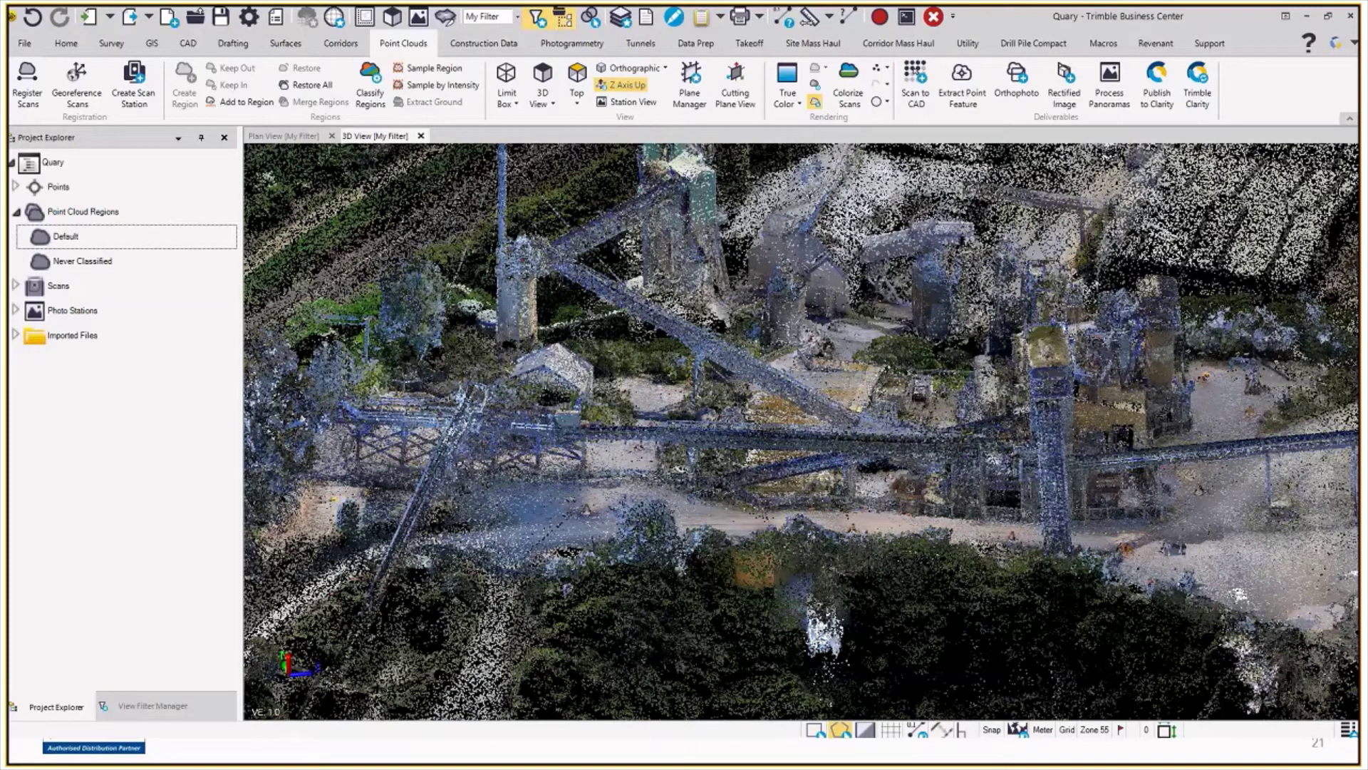
- Close the Quary project and switch to the other open Trimble Business Center window
{"action": "left_click", "coordinate": [754, 395]}
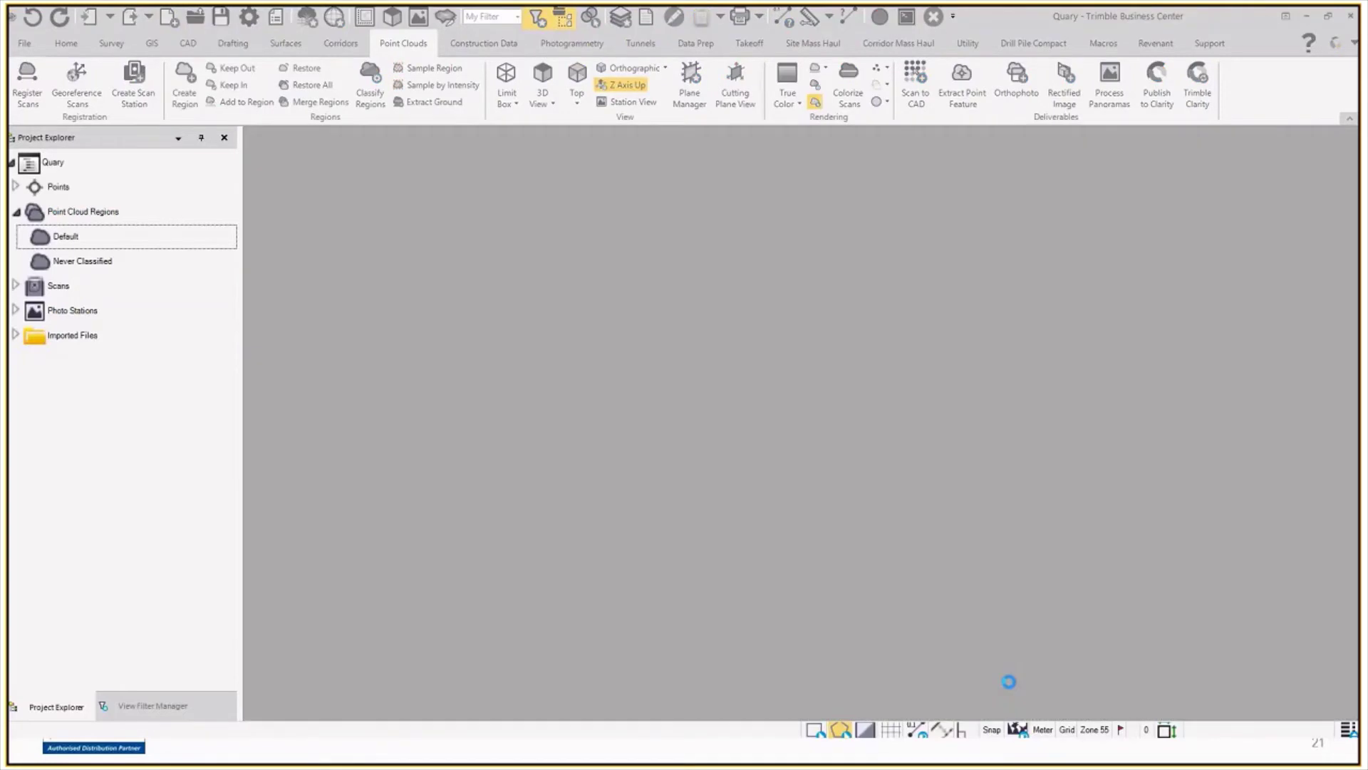
{"action": "key", "text": "alt+Tab"}
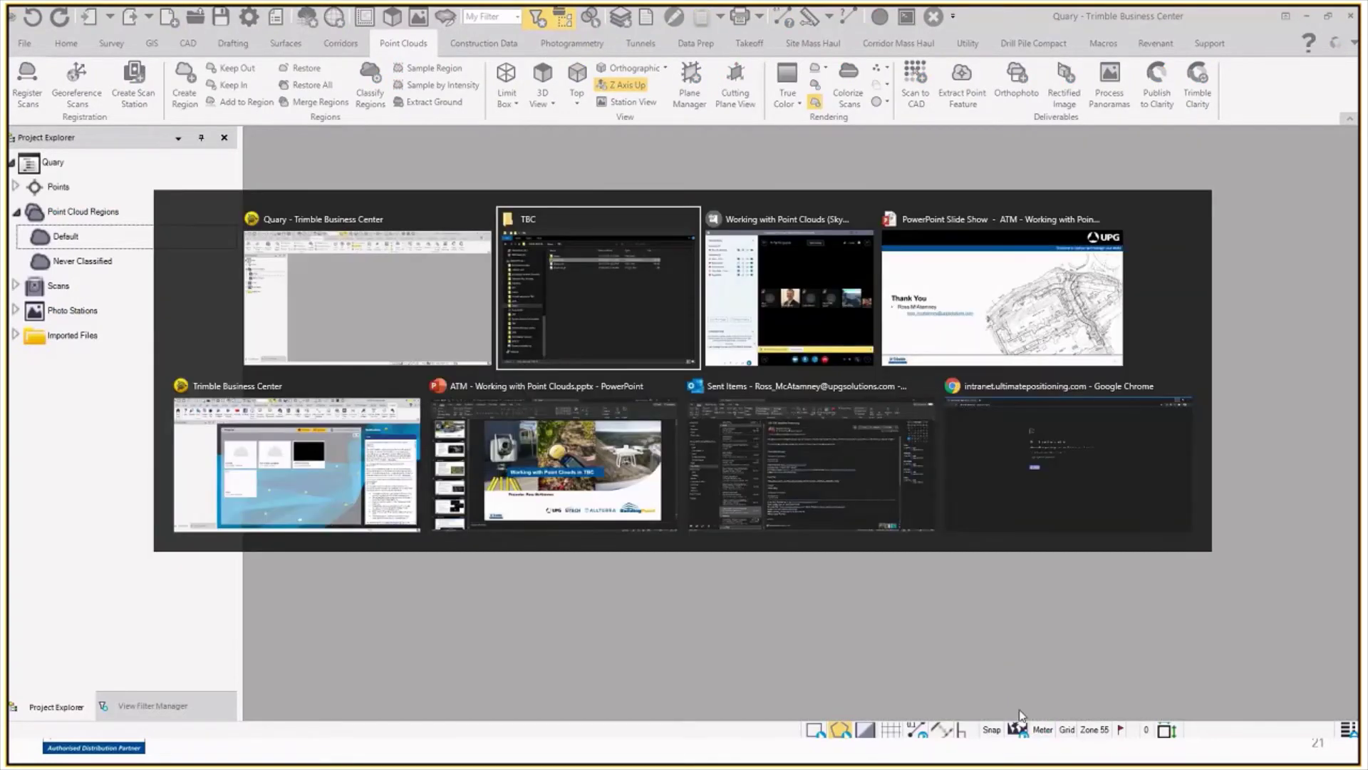
{"action": "key", "text": "alt"}
{"action": "key", "text": "super"}
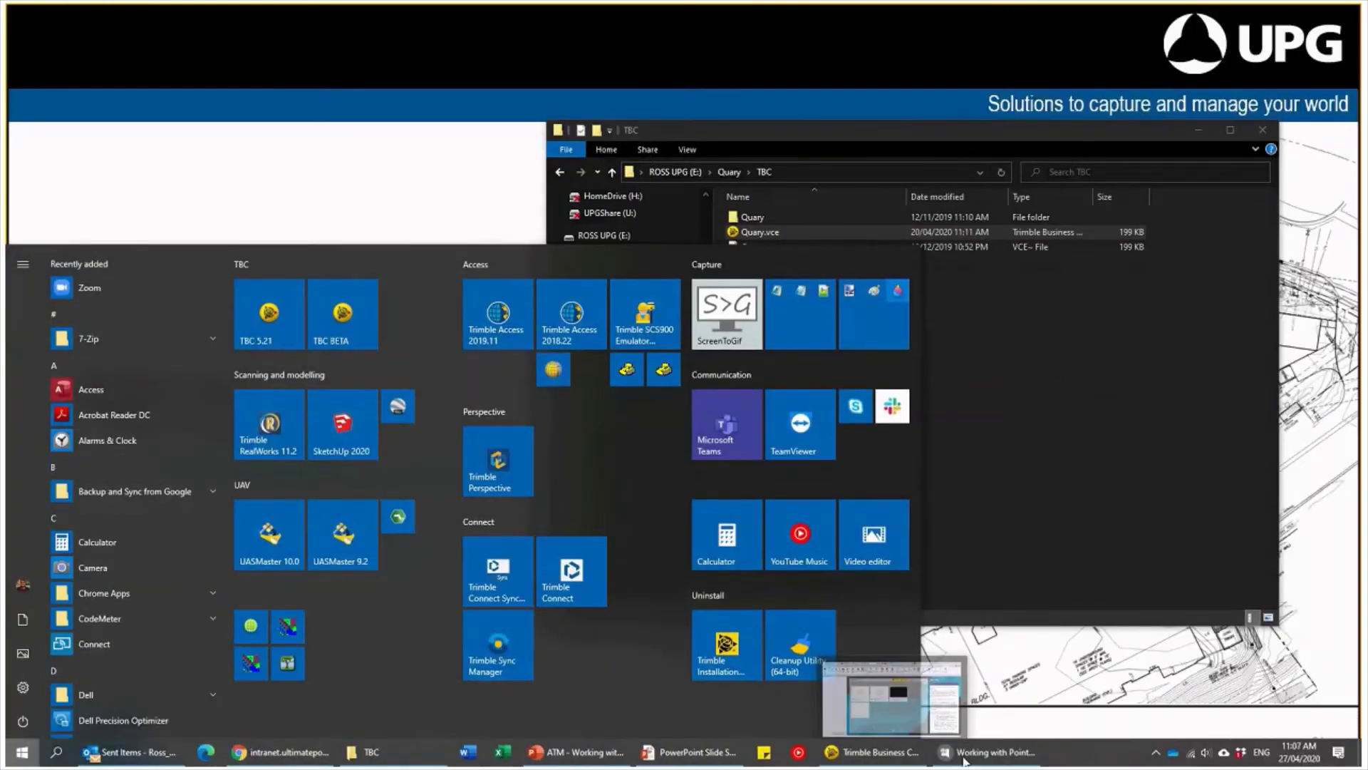
{"action": "left_click", "coordinate": [964, 757]}
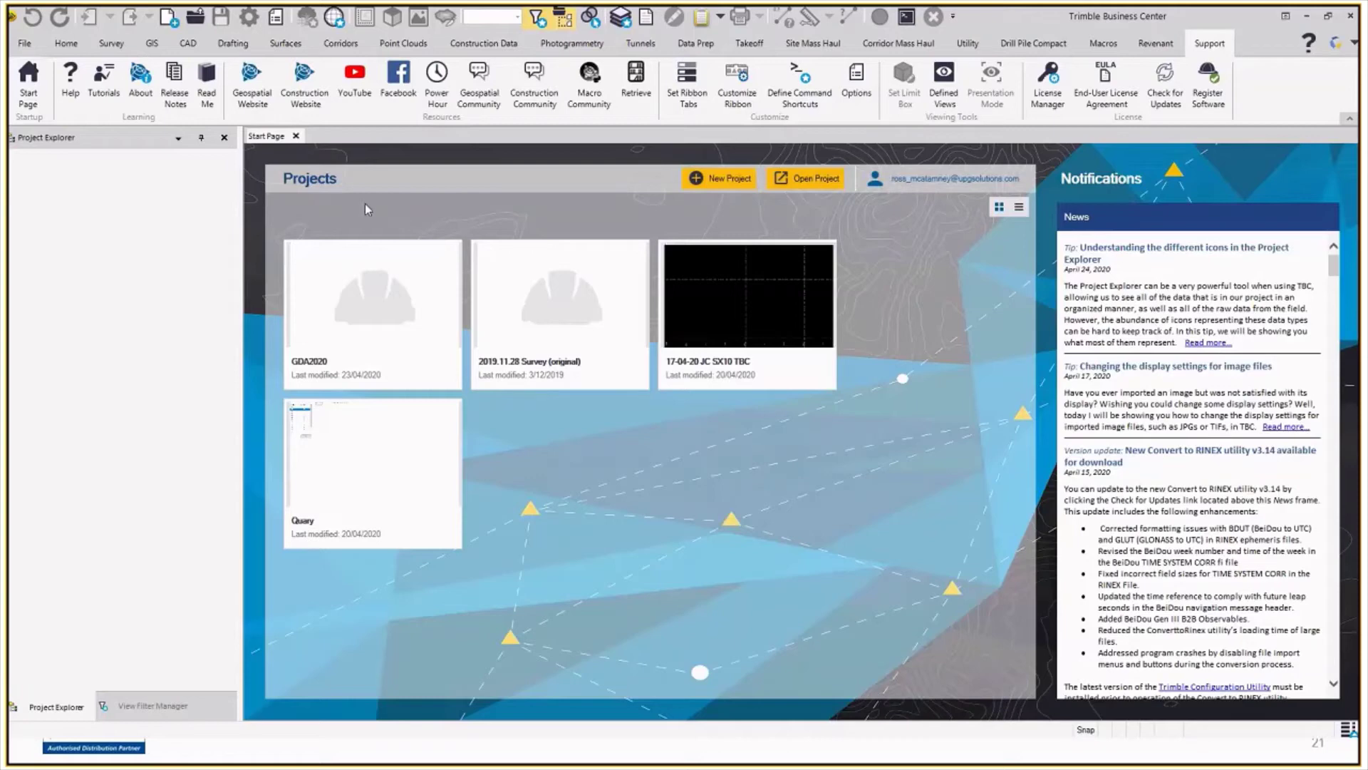
- Create a new project from the GDA94 Template
{"action": "left_click", "coordinate": [23, 43]}
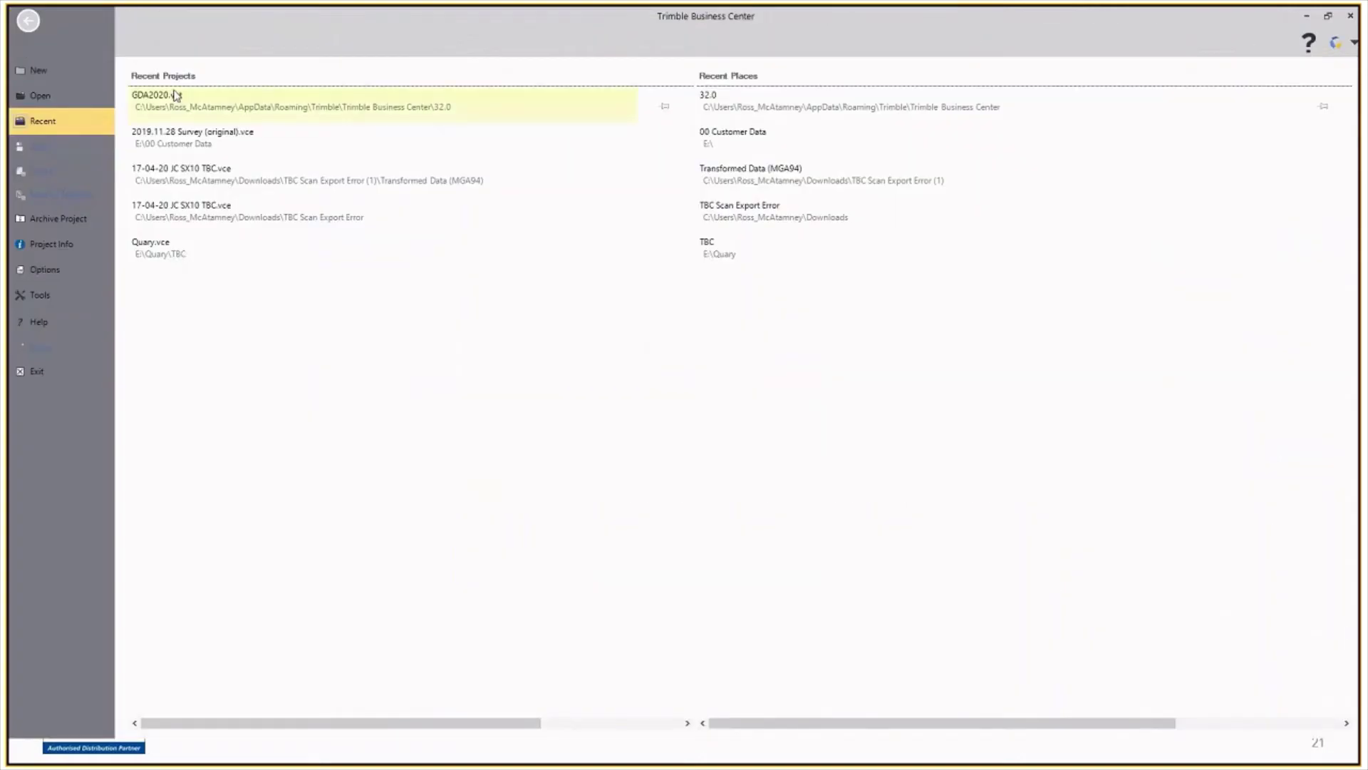
{"action": "left_click", "coordinate": [37, 70]}
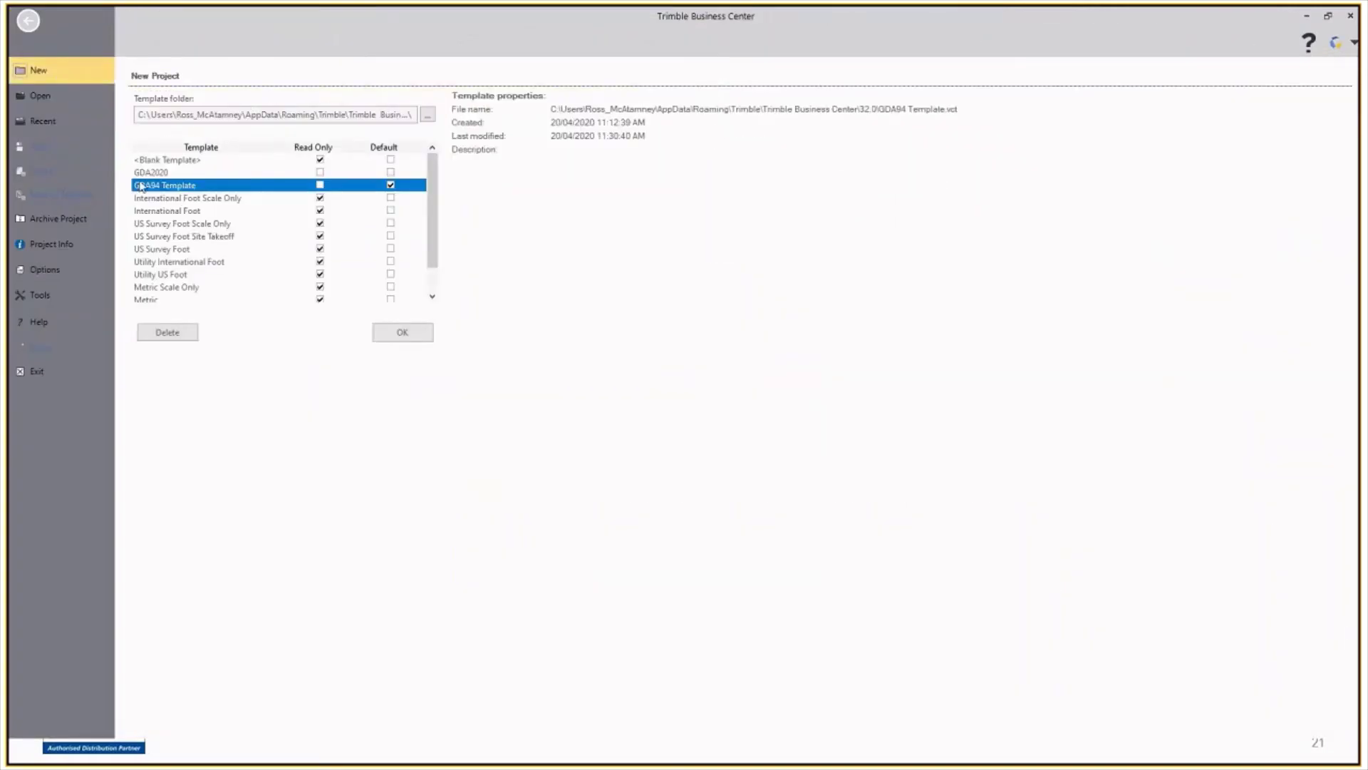
{"action": "left_click", "coordinate": [403, 335]}
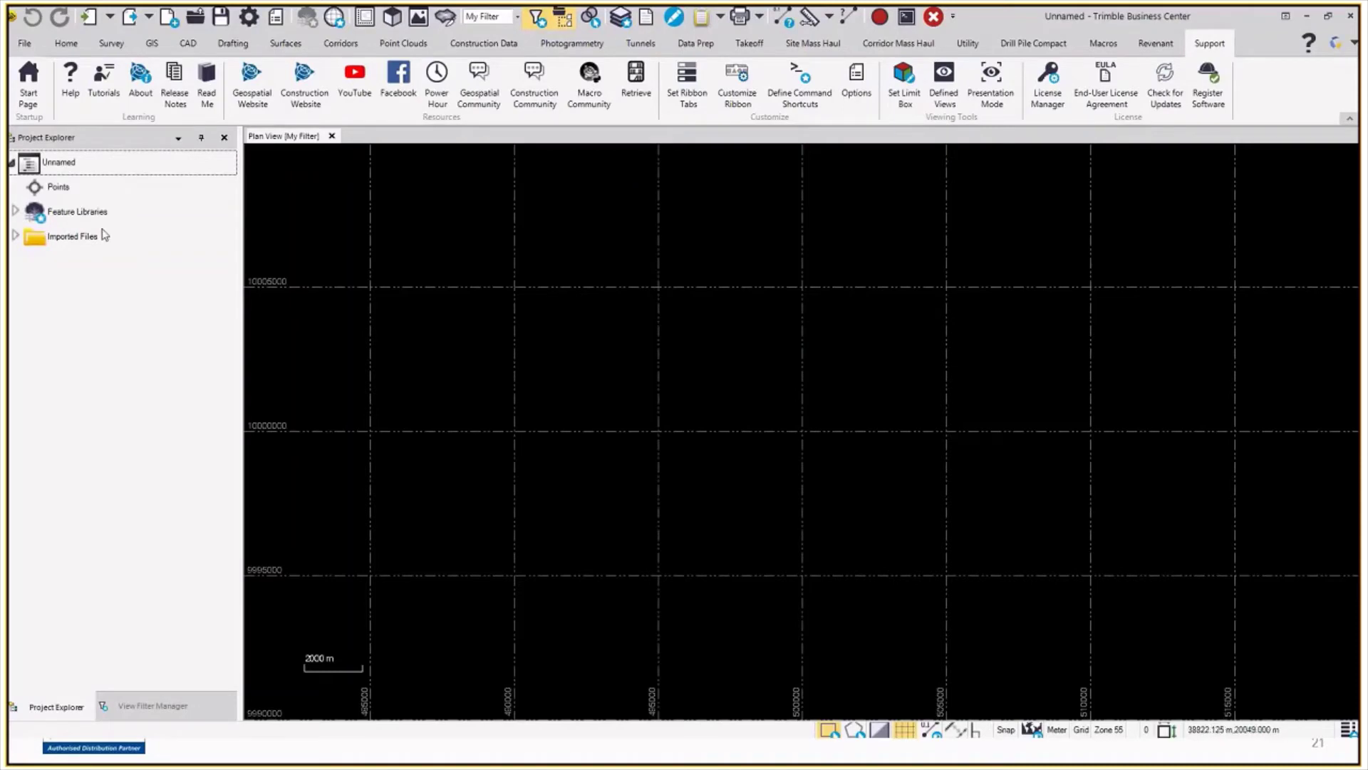
- Look through the feature code groups of the Numeric_TBC feature library, leaving Feature Libraries collapsed
{"action": "left_click", "coordinate": [16, 211]}
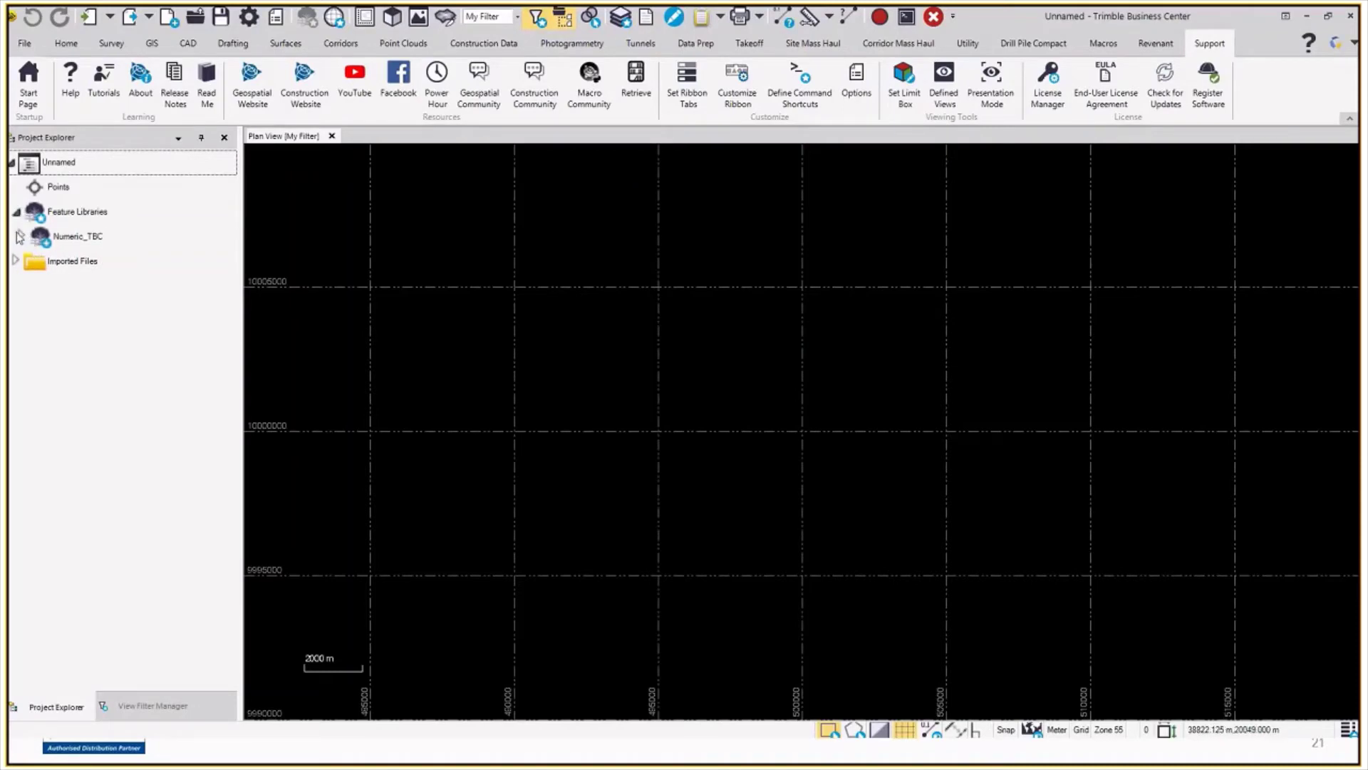
{"action": "left_click", "coordinate": [21, 236]}
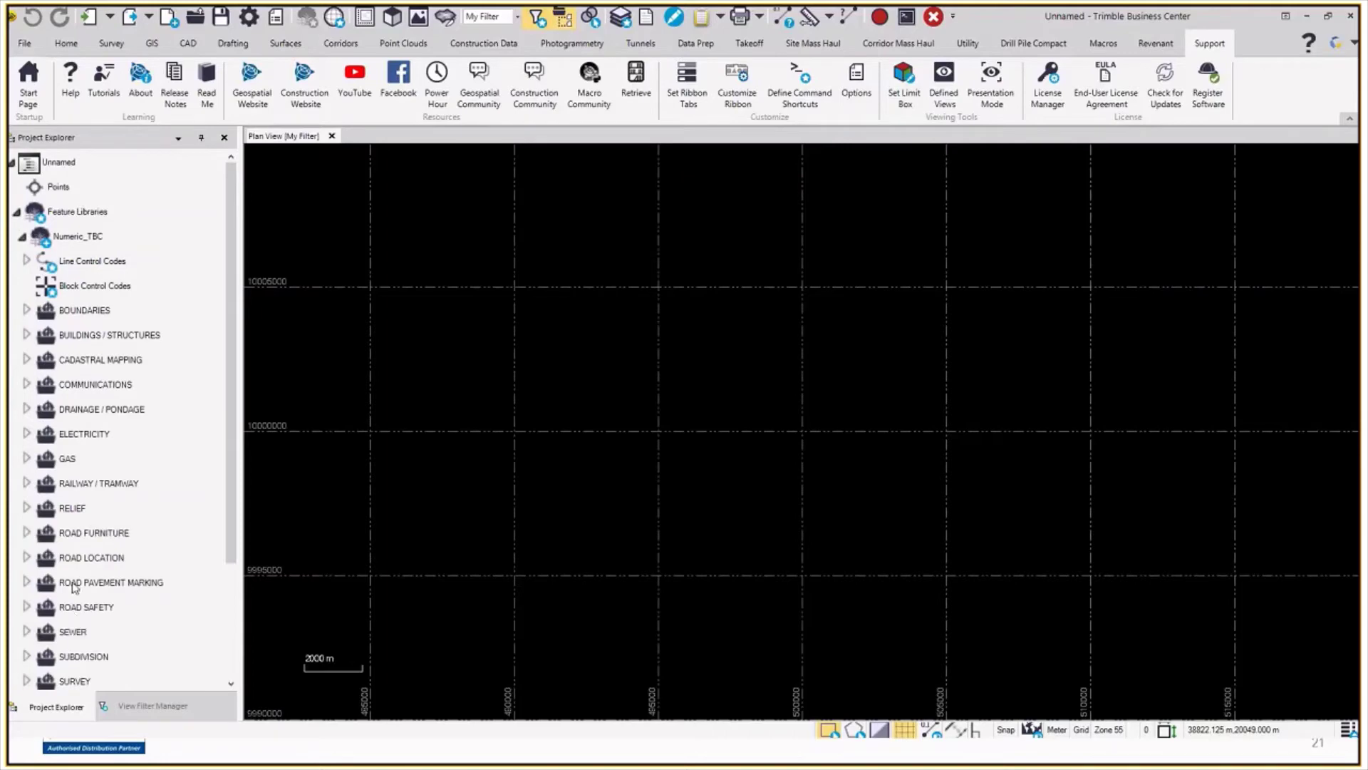
{"action": "left_click", "coordinate": [15, 211]}
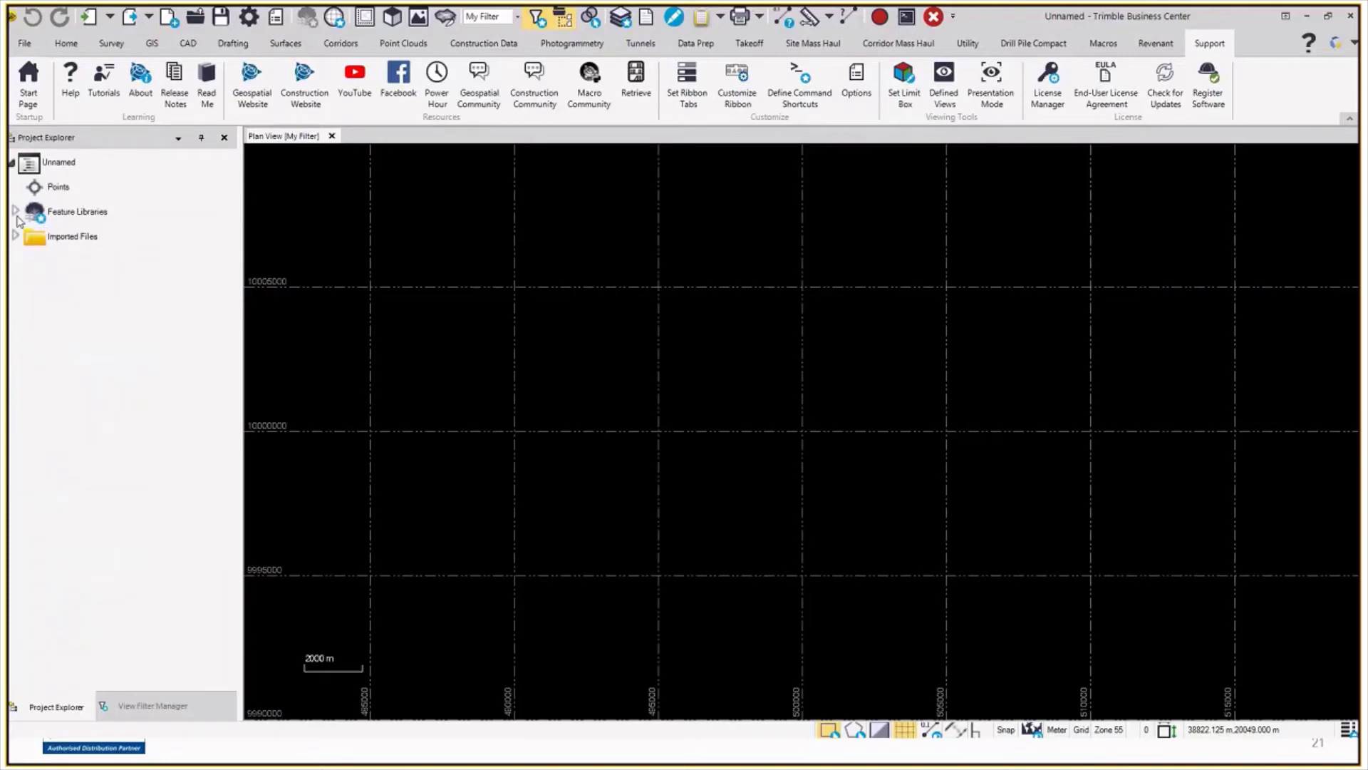
- Check the coordinate system summary in the project settings and close them without changes
{"action": "left_click", "coordinate": [246, 20]}
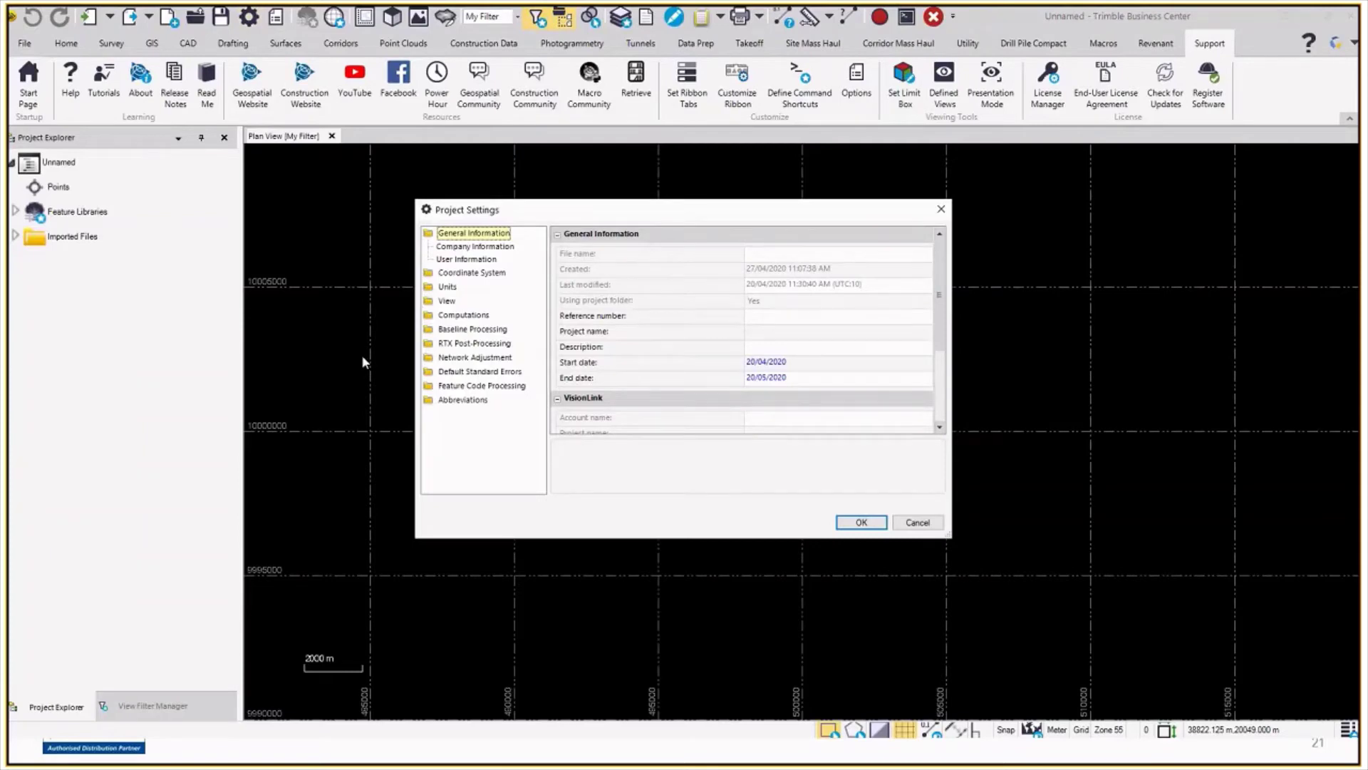
{"action": "left_click", "coordinate": [471, 273]}
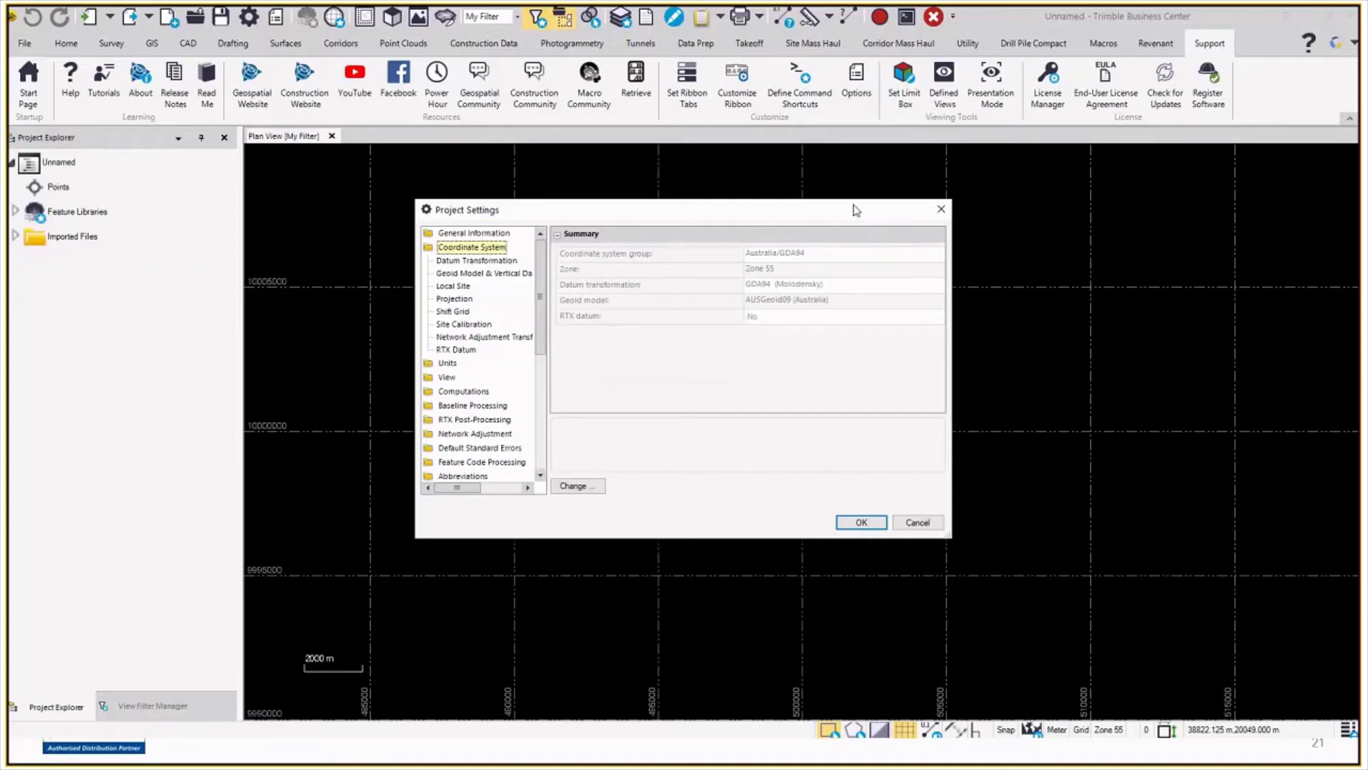
{"action": "left_click", "coordinate": [941, 209]}
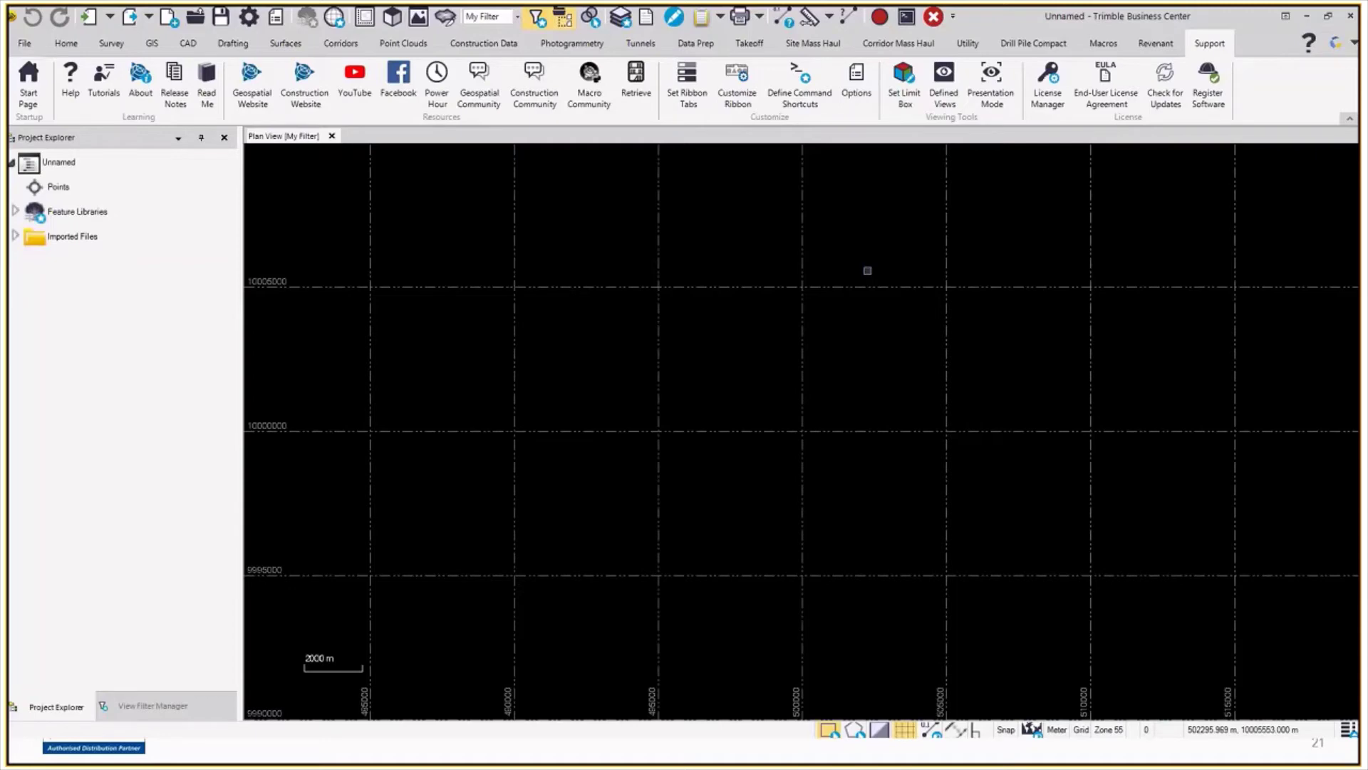
- Import roundabout.job with its scans from the desktop's roundabout Files folder and view the import summary for warnings
{"action": "key", "text": "alt+Tab"}
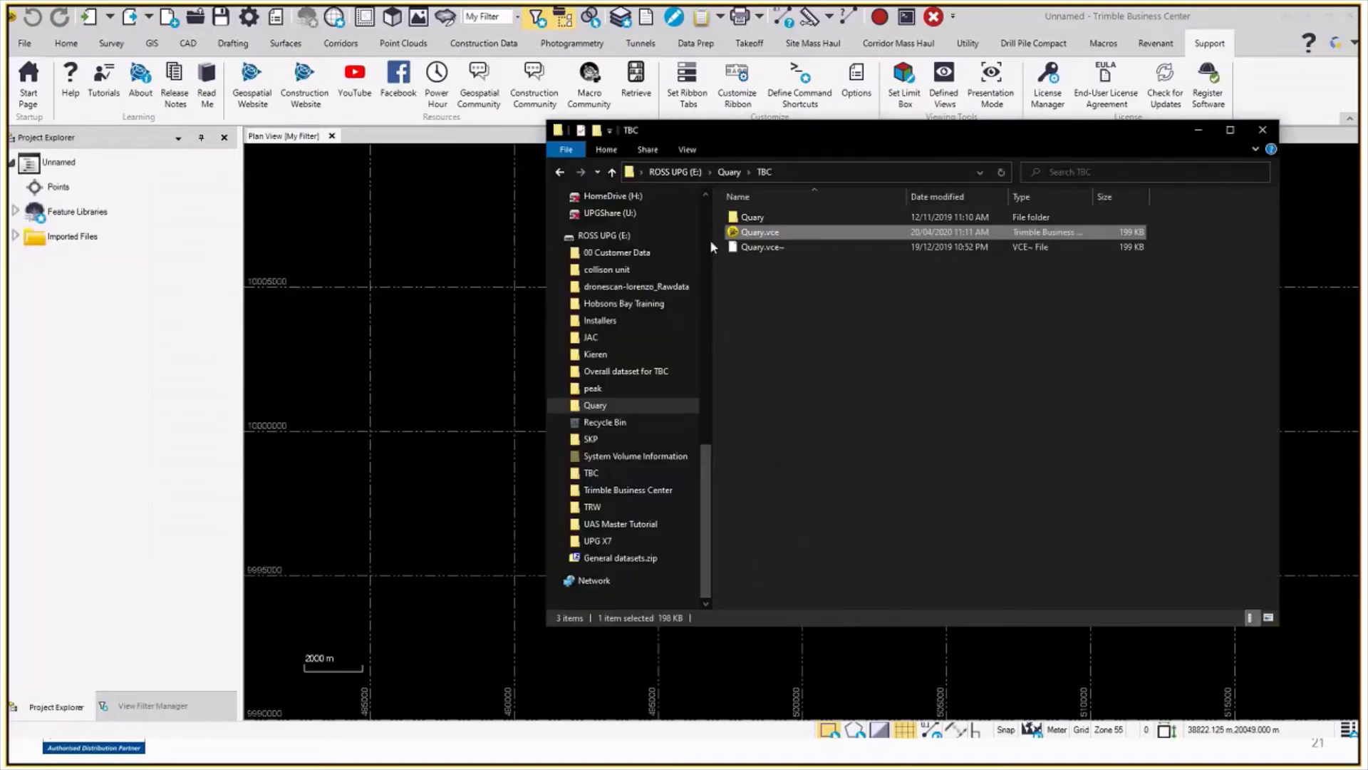
{"action": "scroll", "coordinate": [697, 417], "scroll_direction": "up", "scroll_amount": 3}
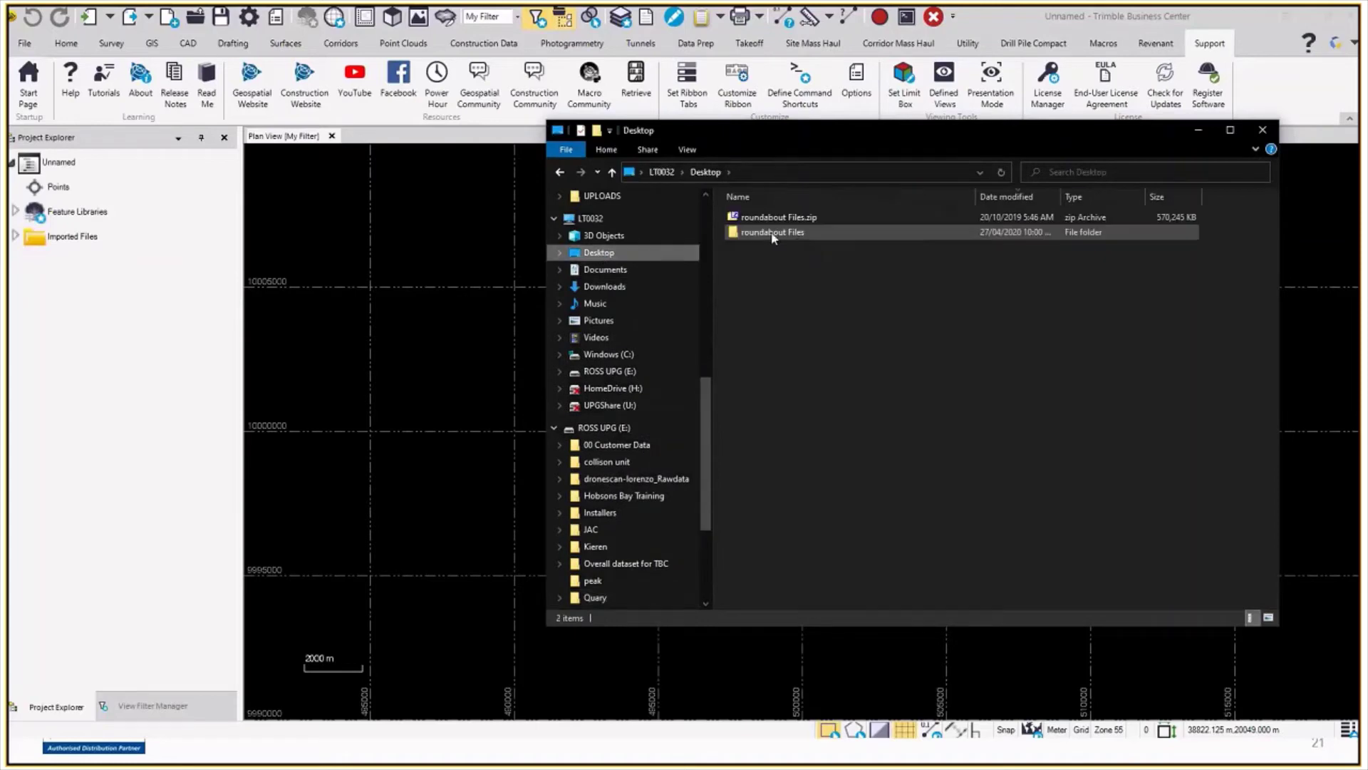
{"action": "double_click", "coordinate": [777, 233]}
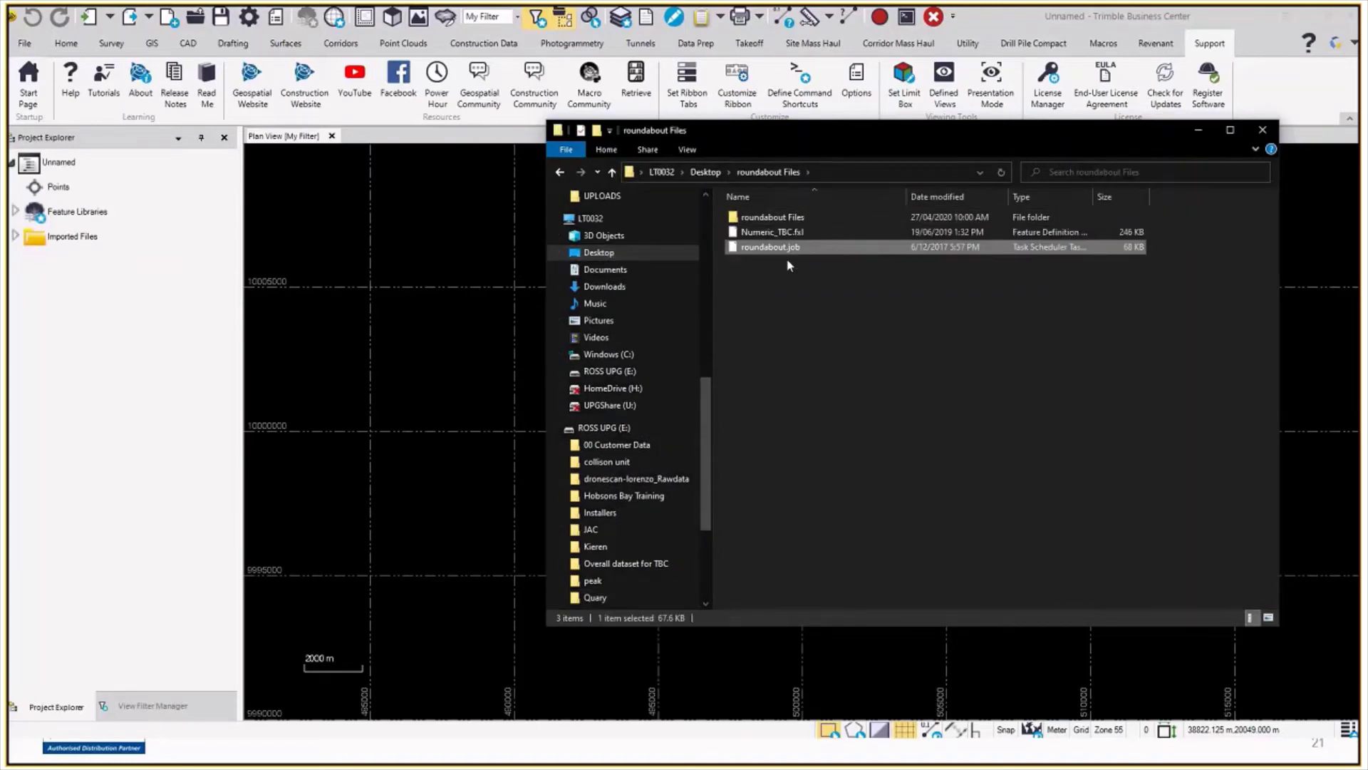
{"action": "left_click", "coordinate": [775, 249]}
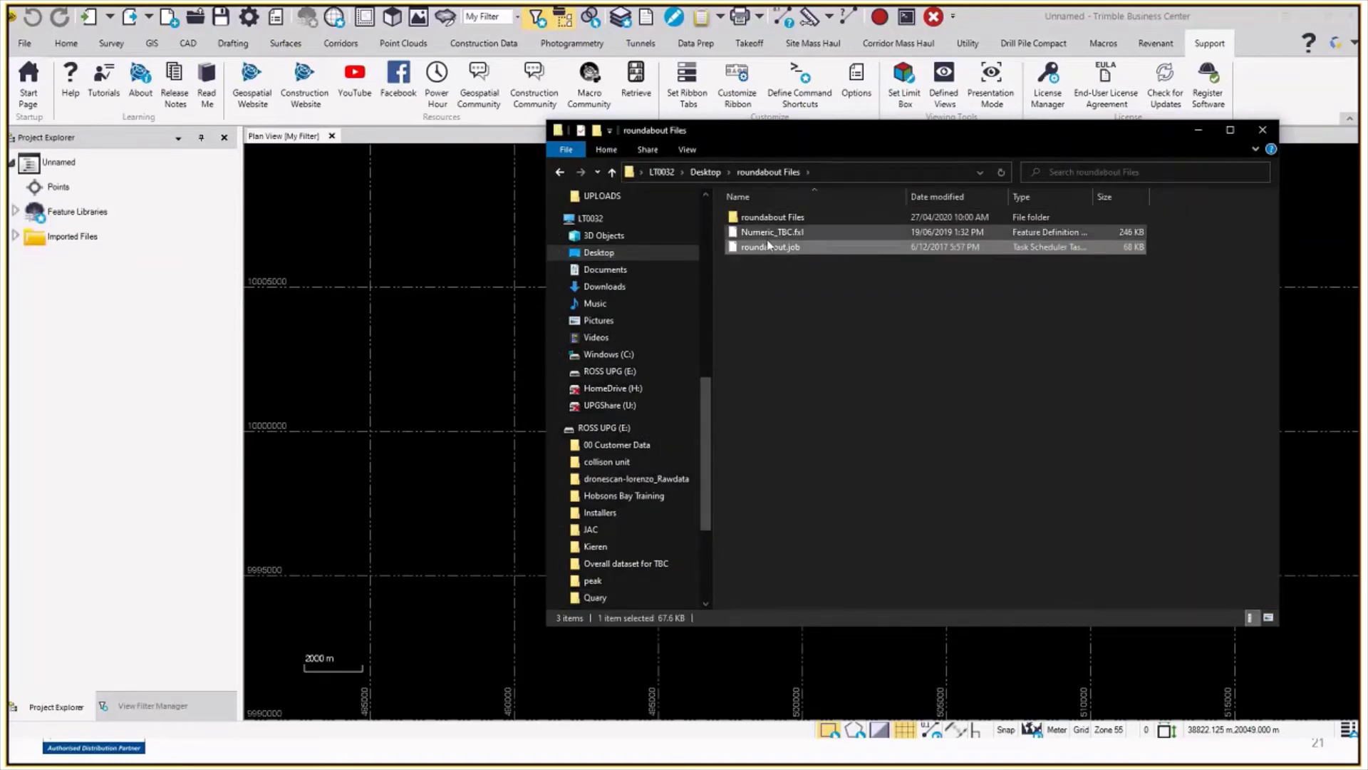
{"action": "left_click", "coordinate": [1198, 130]}
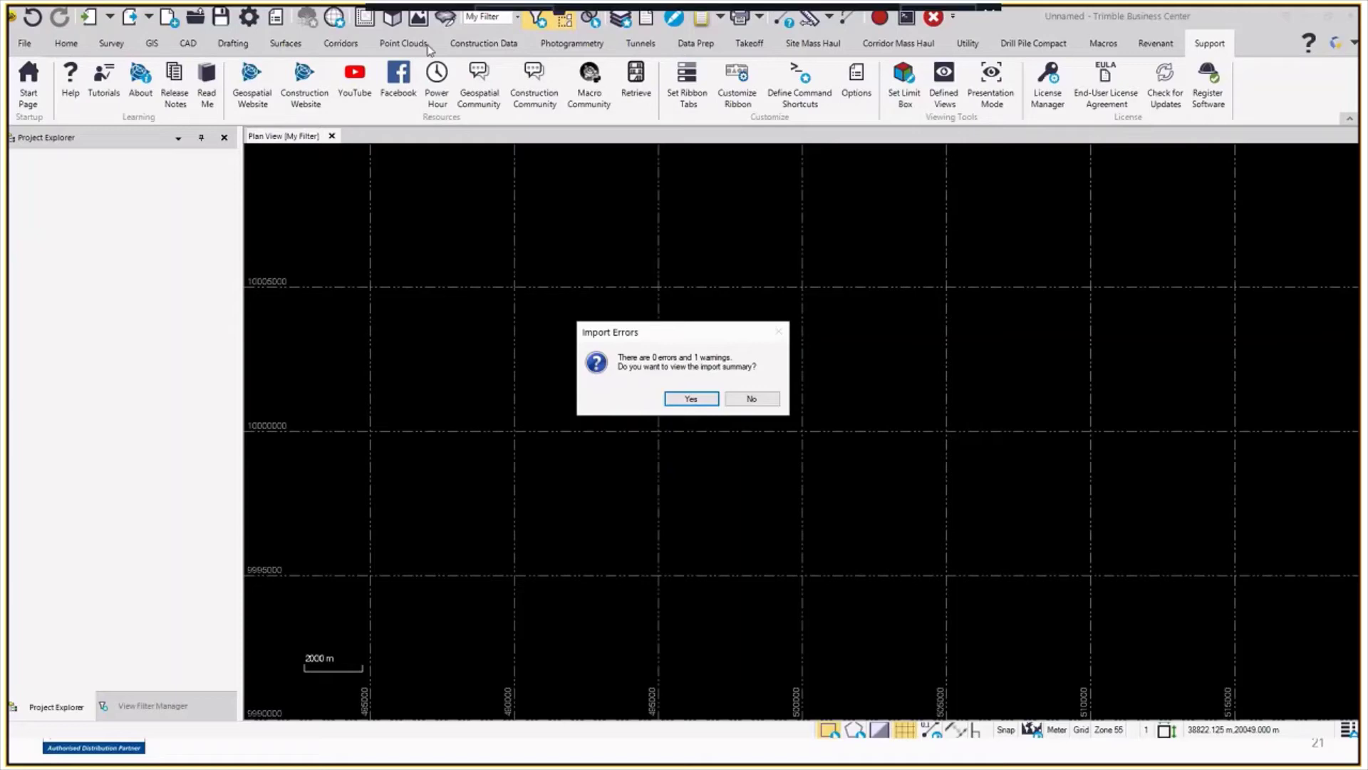
{"action": "left_click", "coordinate": [690, 399]}
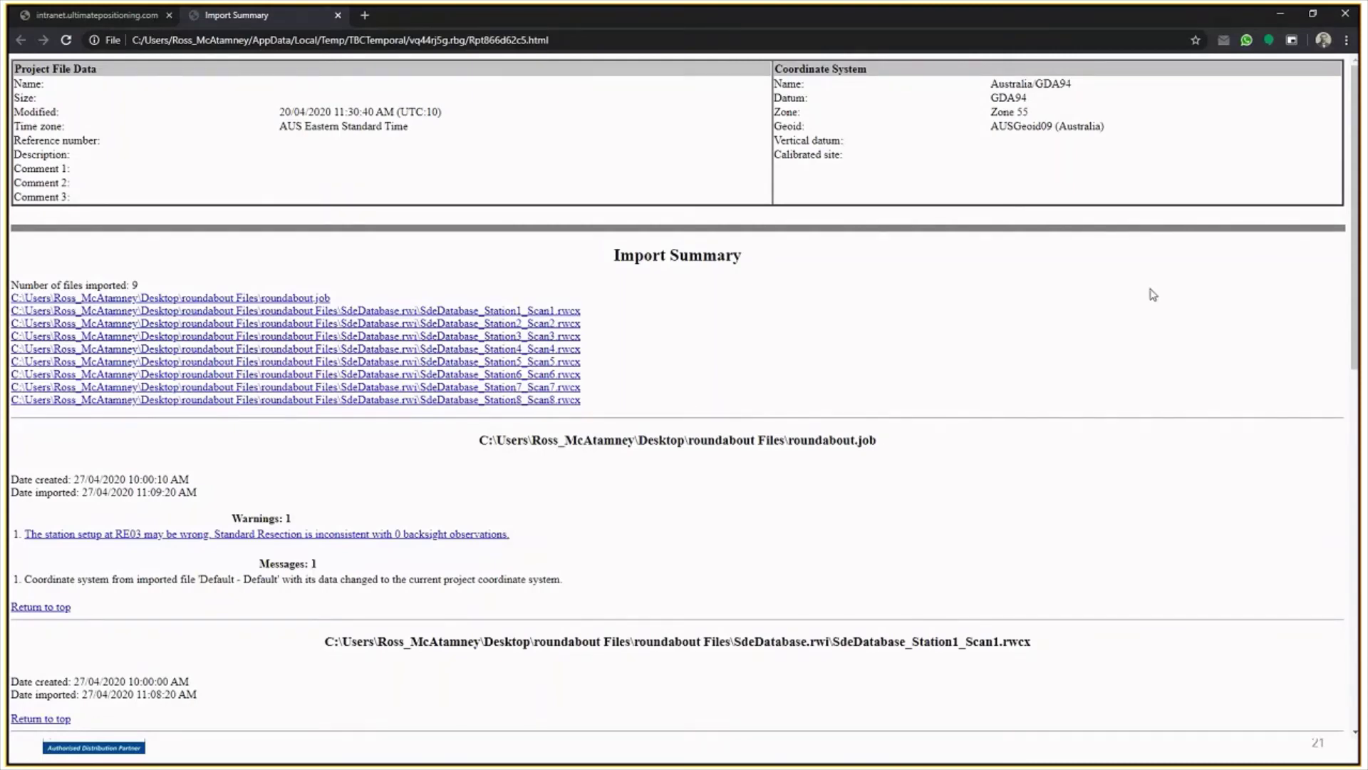
{"action": "left_click", "coordinate": [1345, 14]}
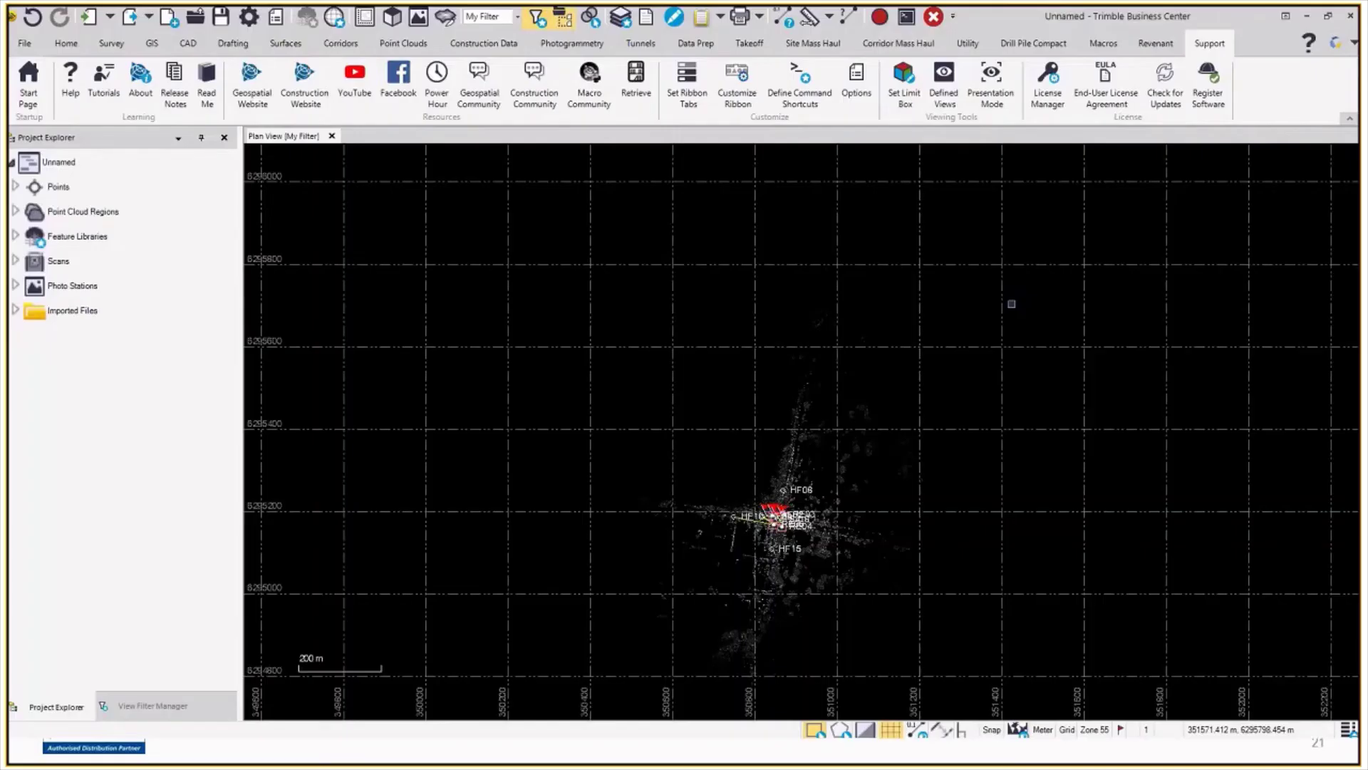
- Examine the imported roundabout scans and survey stations in the plan view
{"action": "scroll", "coordinate": [799, 530], "scroll_direction": "up", "scroll_amount": 7}
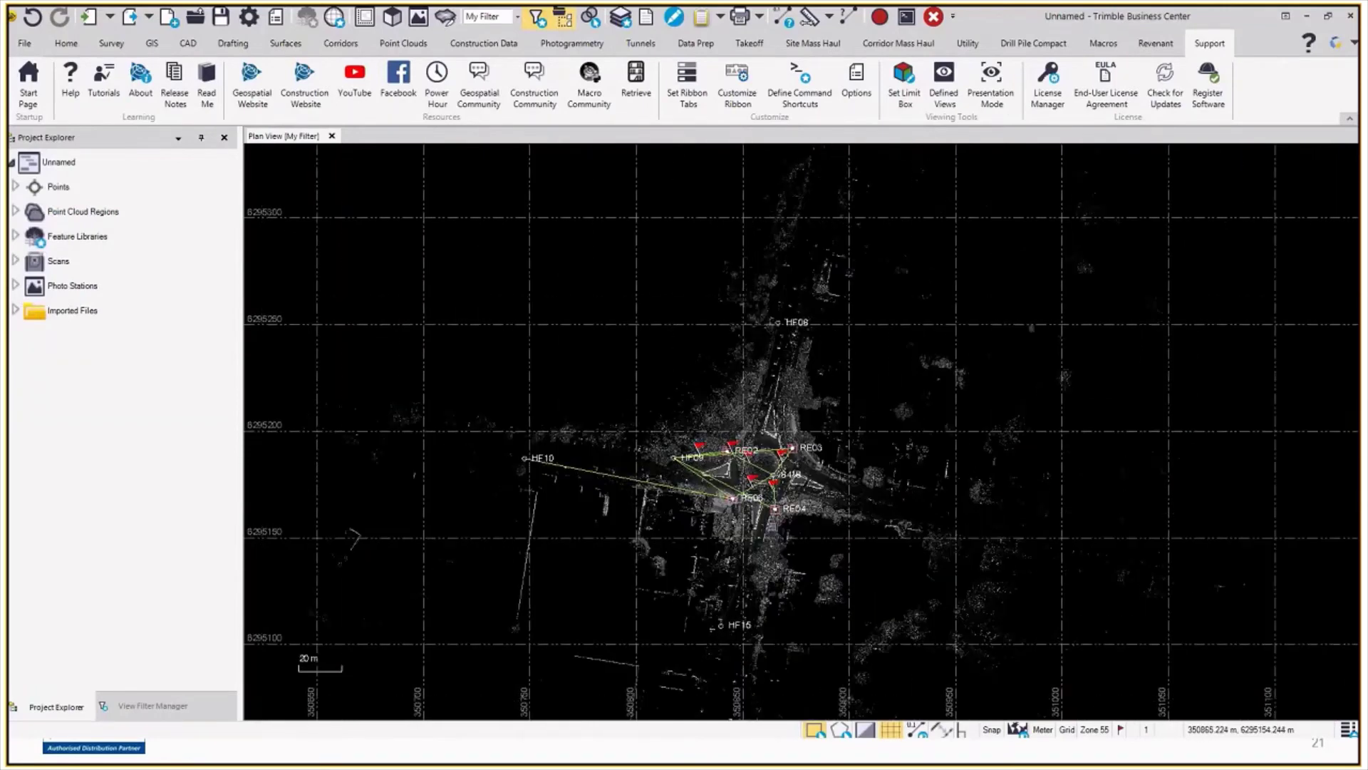
{"action": "middle_click_drag", "start_coordinate": [744, 510], "coordinate": [745, 468]}
{"action": "scroll", "coordinate": [766, 479], "scroll_direction": "up", "scroll_amount": 2}
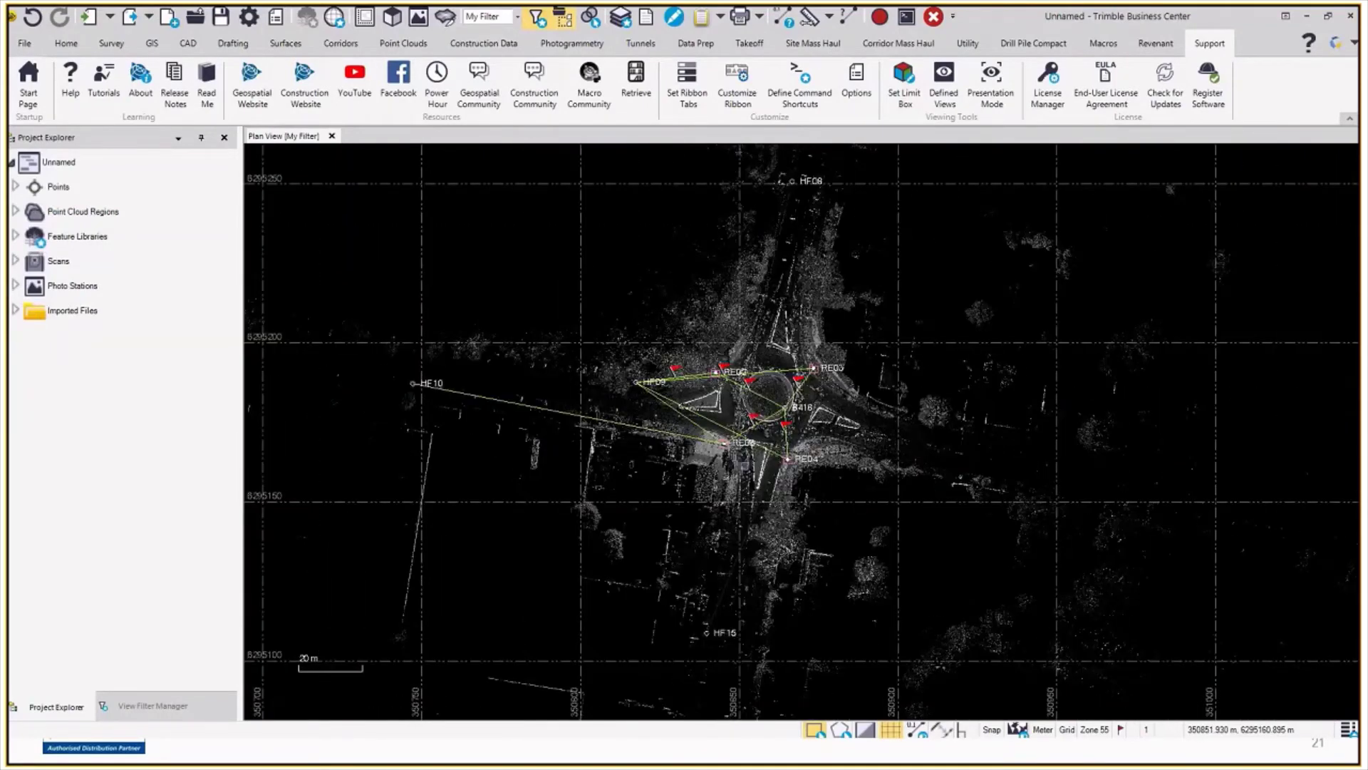
- Review the Point Clouds and Display options of the program
{"action": "left_click", "coordinate": [278, 18]}
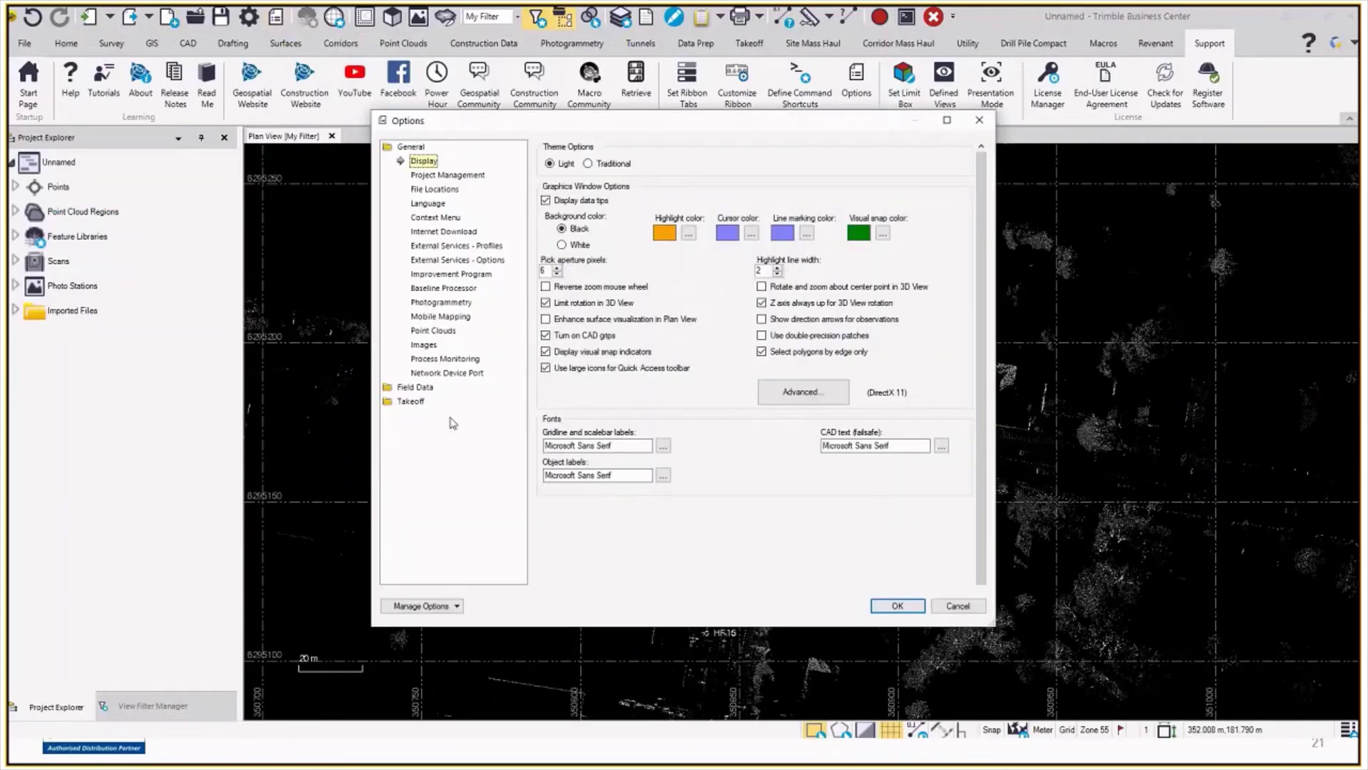
{"action": "left_click", "coordinate": [448, 333]}
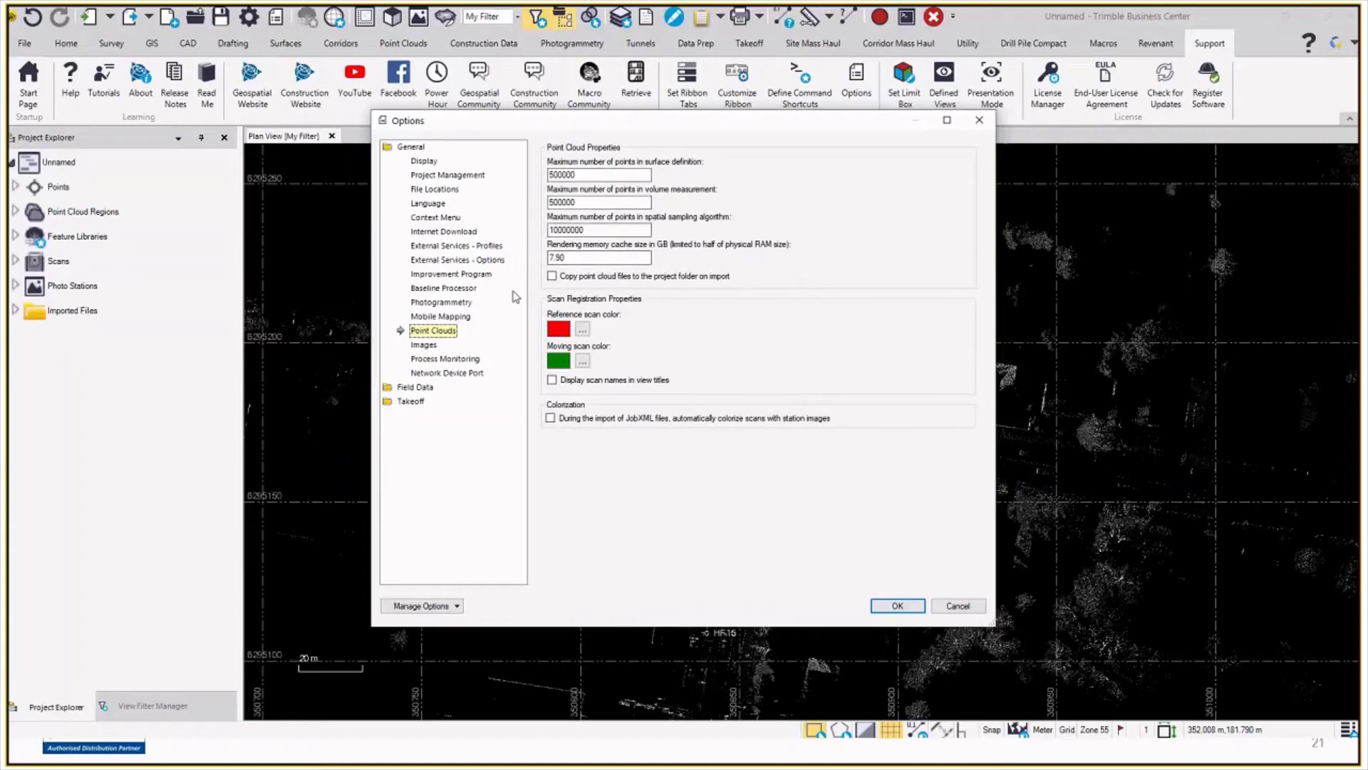
{"action": "left_click", "coordinate": [424, 161]}
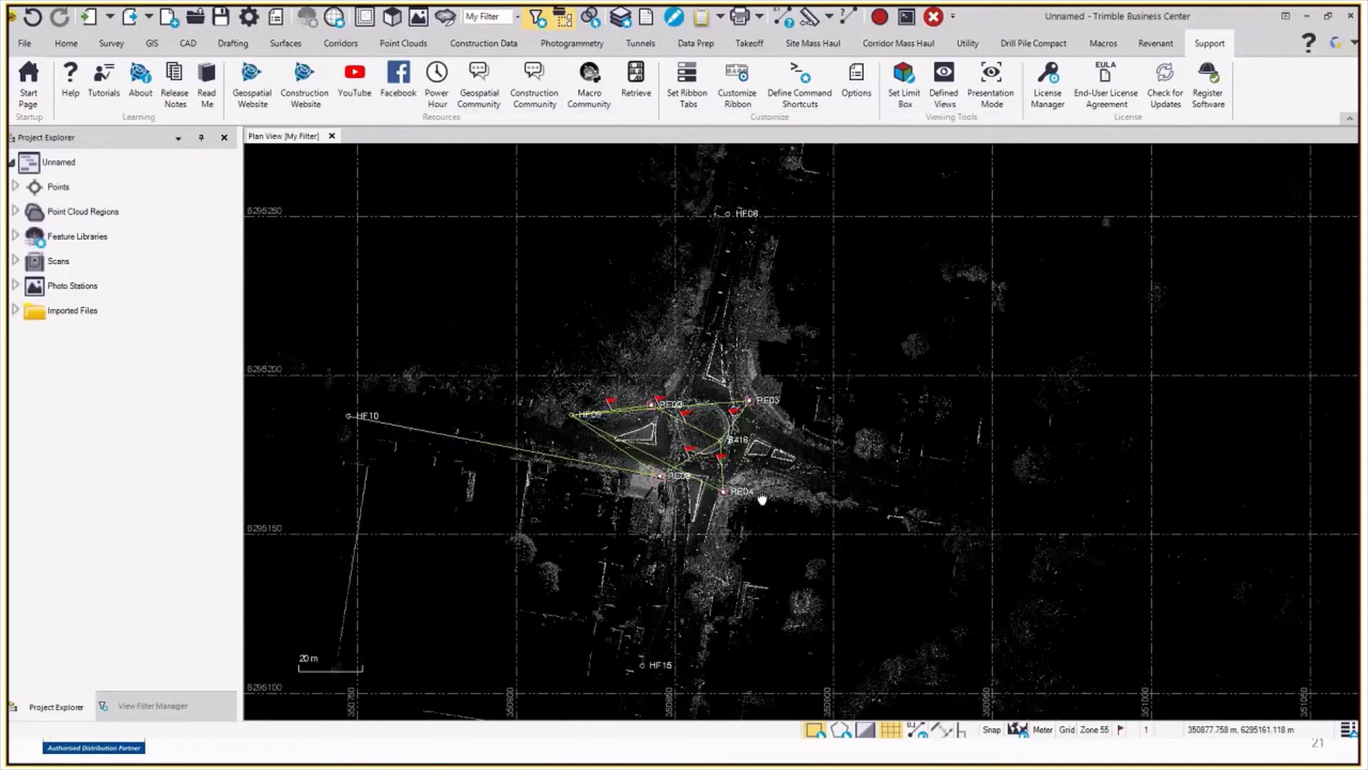
- Hide the Total Station raw data in My Filter so its observation lines are not drawn over the roundabout
{"action": "scroll", "coordinate": [719, 474], "scroll_direction": "up", "scroll_amount": 4}
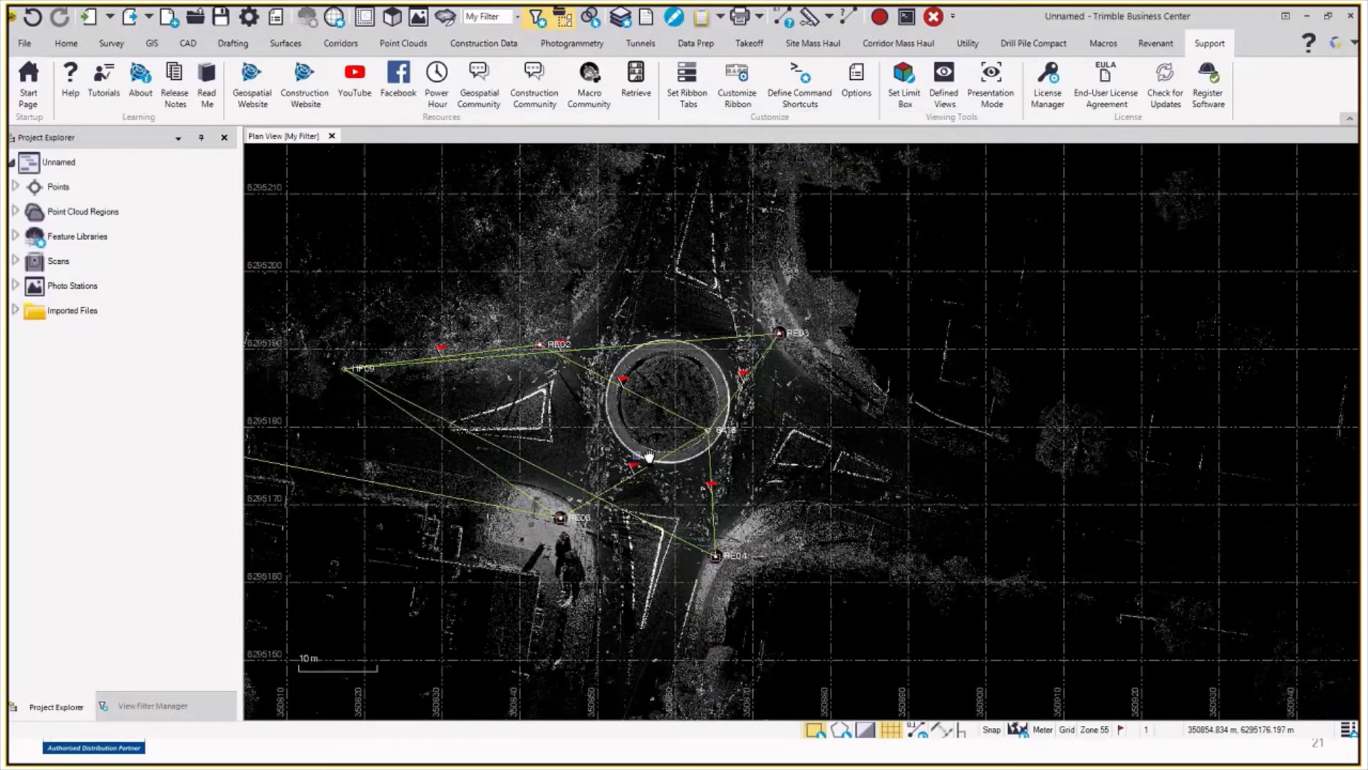
{"action": "scroll", "coordinate": [1041, 457], "scroll_direction": "down", "scroll_amount": 2}
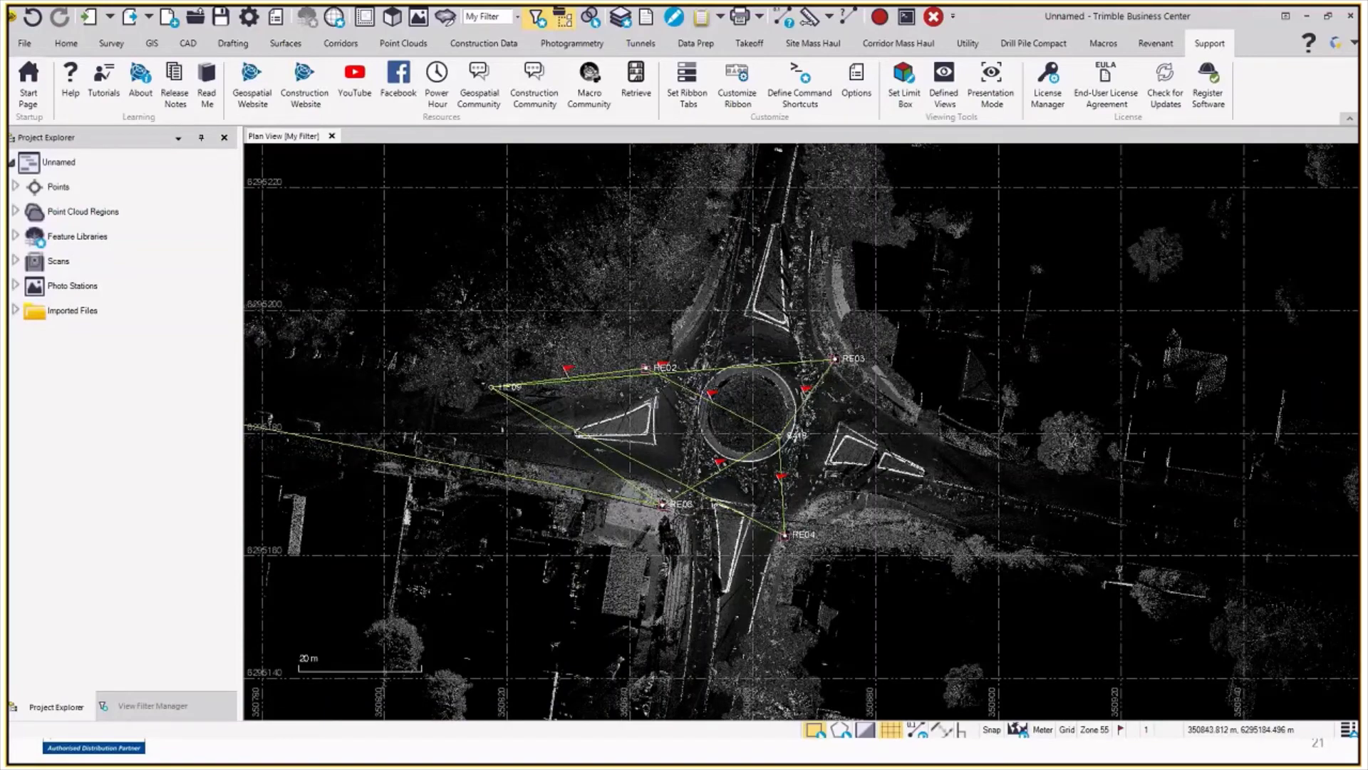
{"action": "left_click", "coordinate": [172, 707]}
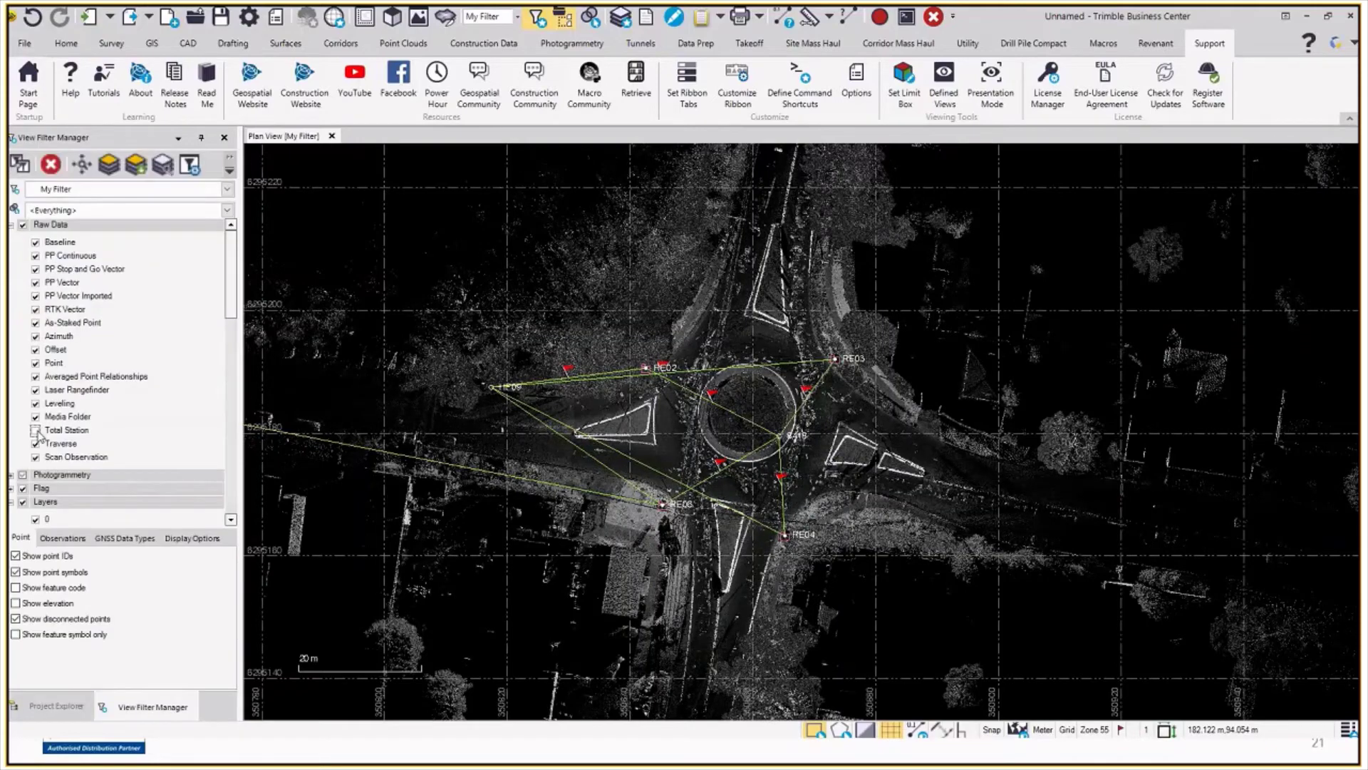
- Open a 3D view of the project and examine the roundabout point cloud from several angles
{"action": "scroll", "coordinate": [763, 474], "scroll_direction": "up", "scroll_amount": 2}
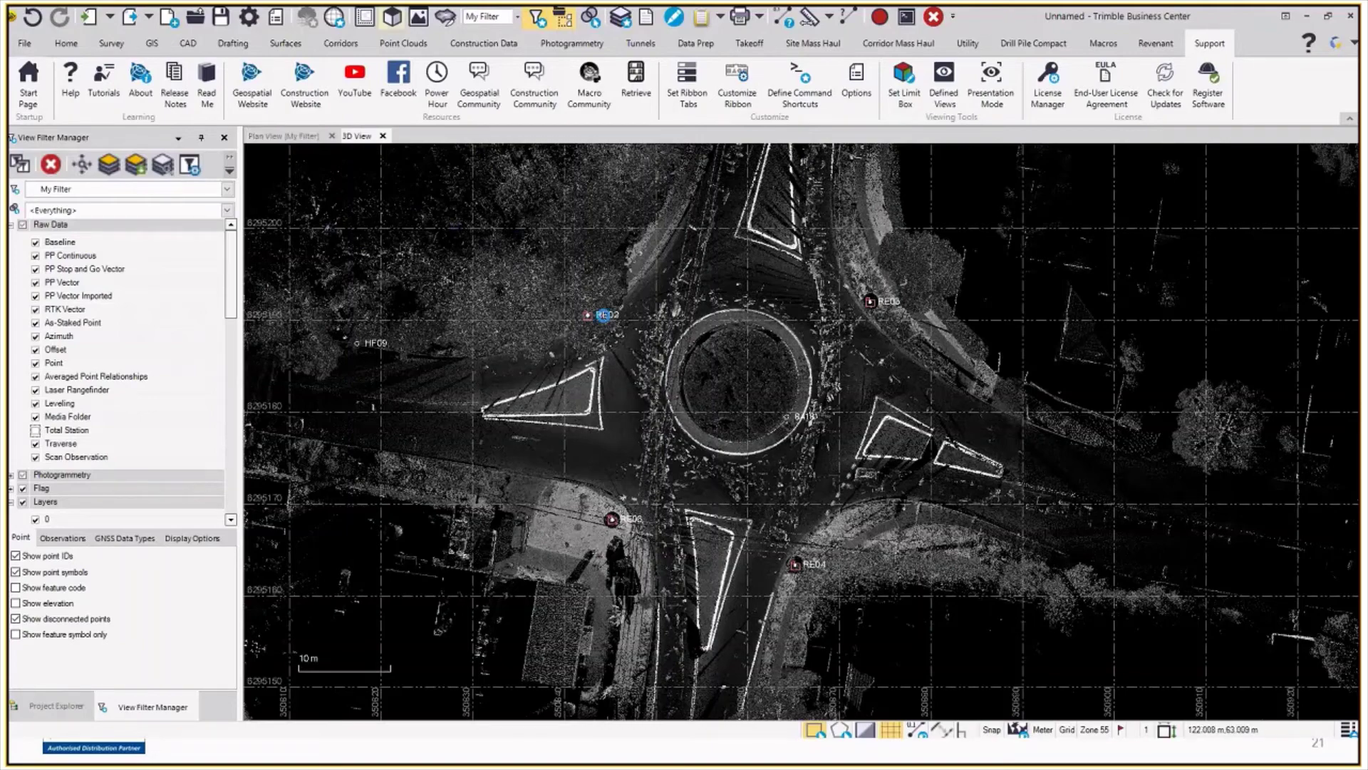
{"action": "scroll", "coordinate": [766, 503], "scroll_direction": "up", "scroll_amount": 5}
{"action": "scroll", "coordinate": [854, 470], "scroll_direction": "up", "scroll_amount": 5}
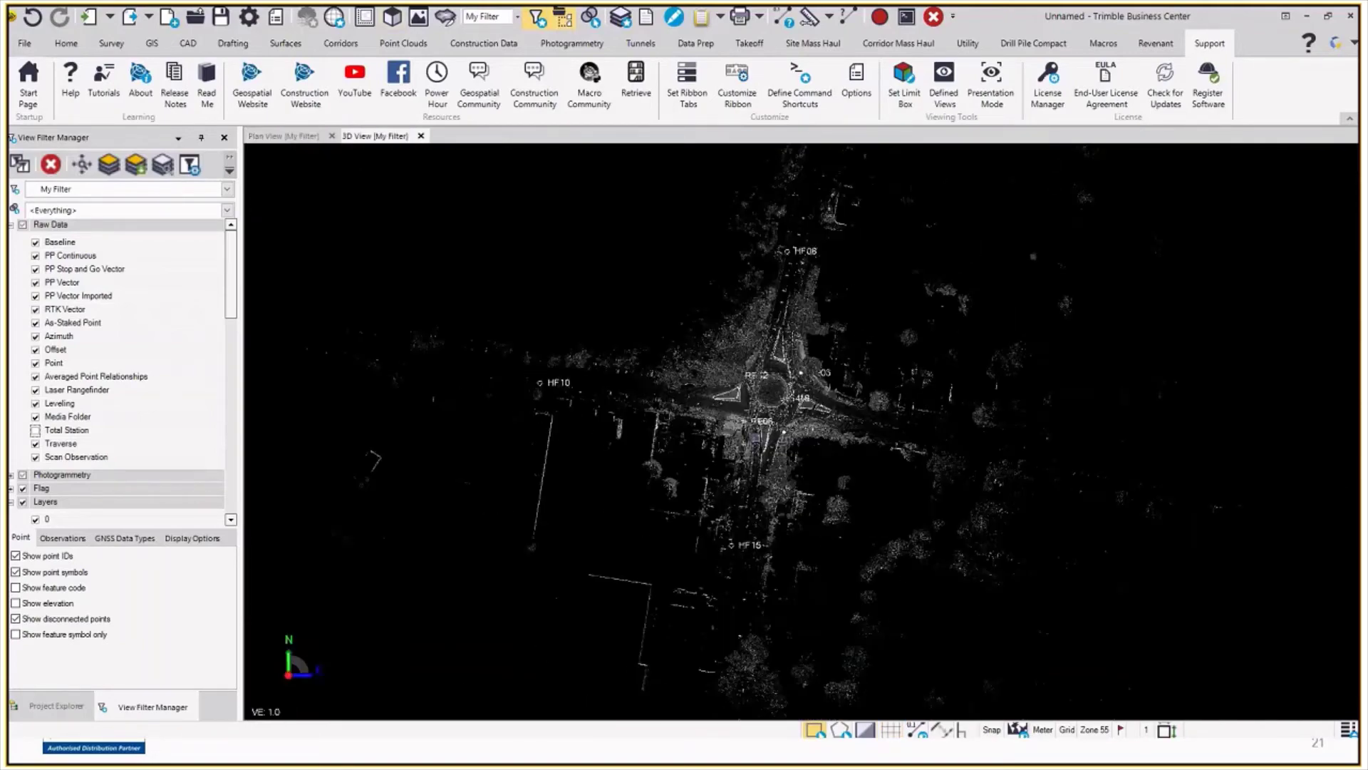
{"action": "middle_click_drag", "start_coordinate": [796, 359], "coordinate": [949, 387]}
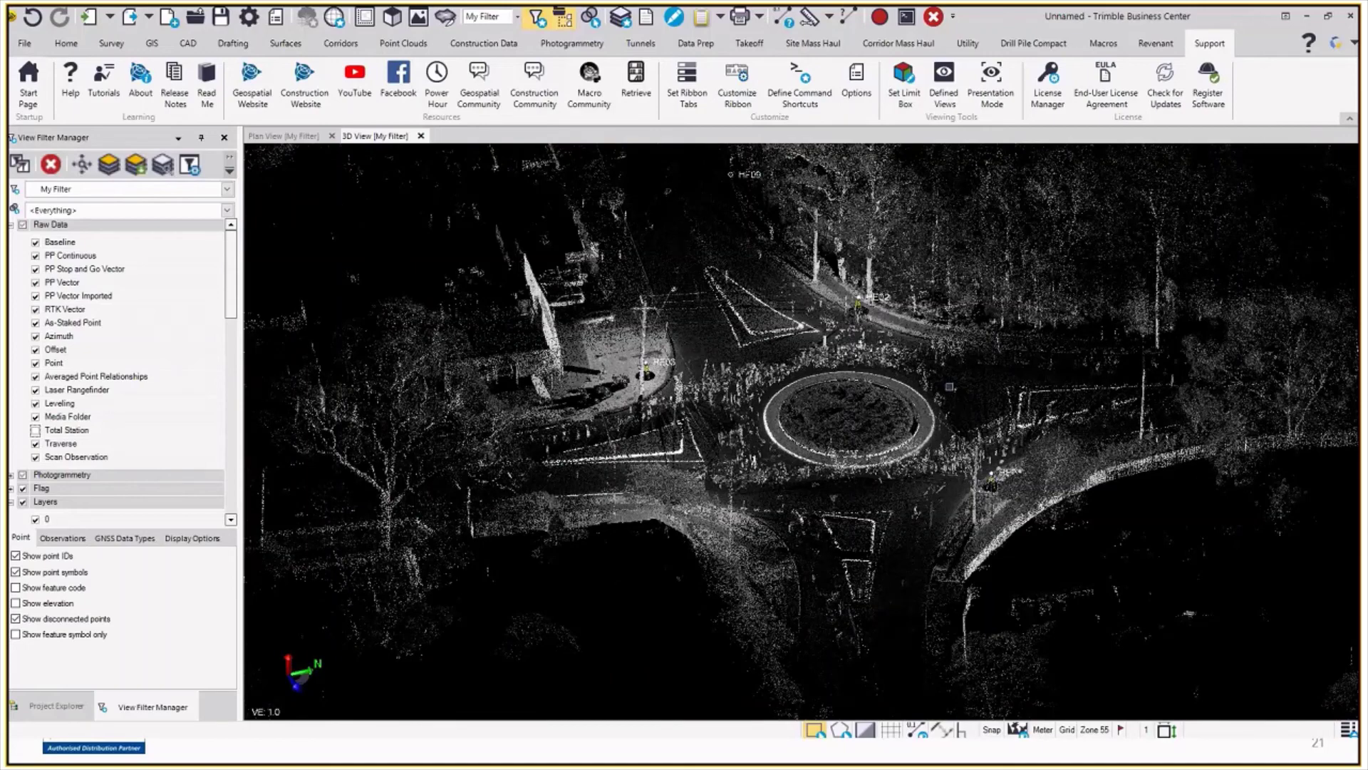
{"action": "scroll", "coordinate": [950, 387], "scroll_direction": "up", "scroll_amount": 3}
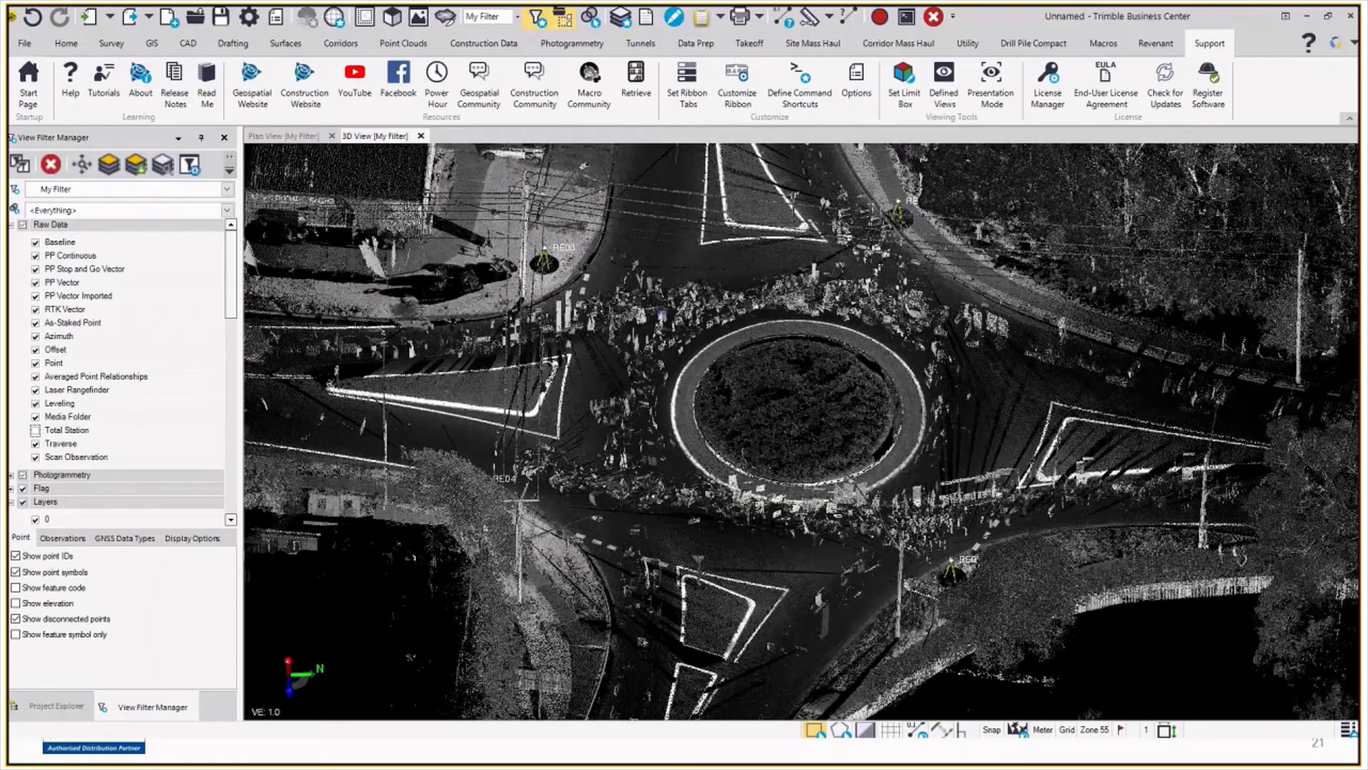
{"action": "middle_click_drag", "start_coordinate": [661, 313], "coordinate": [908, 478]}
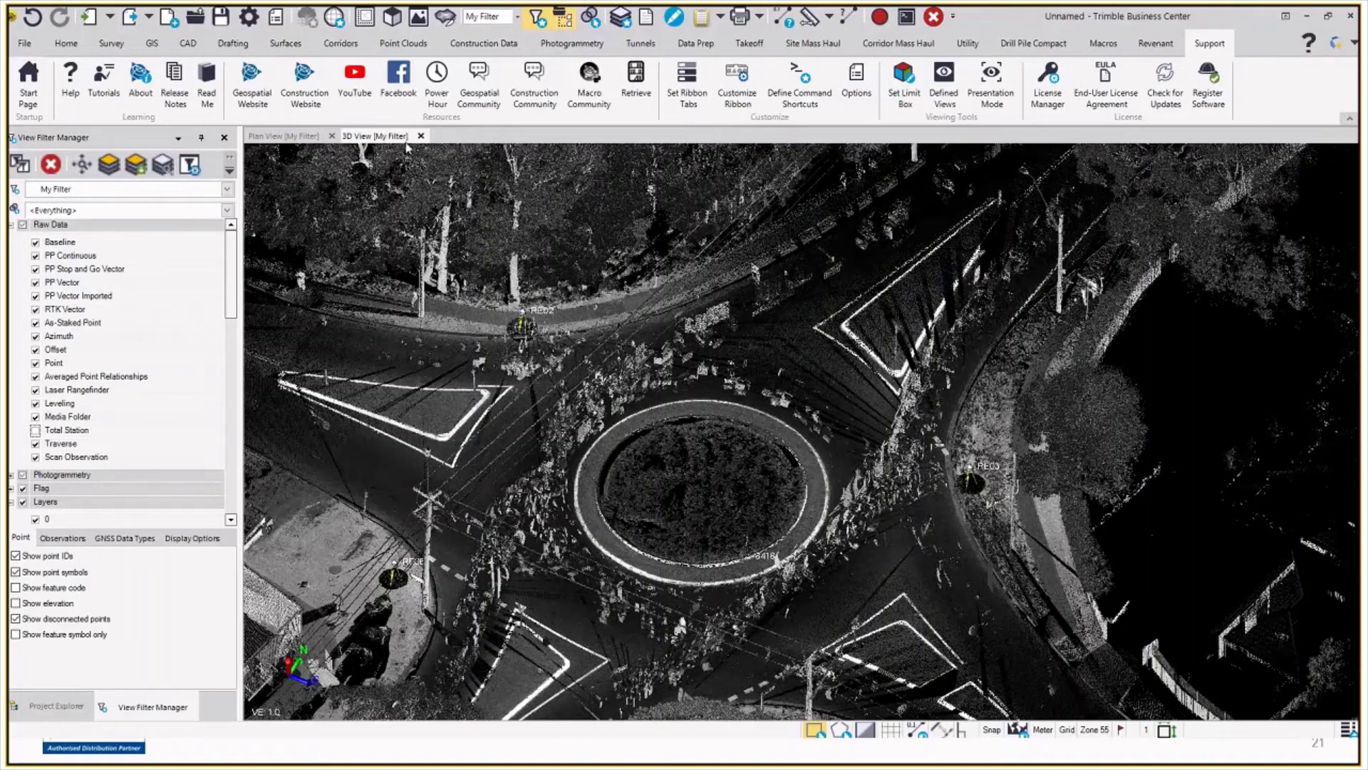
- Render the roundabout point cloud by Scan Color and examine how each station's scans cover the intersection
{"action": "left_click", "coordinate": [412, 45]}
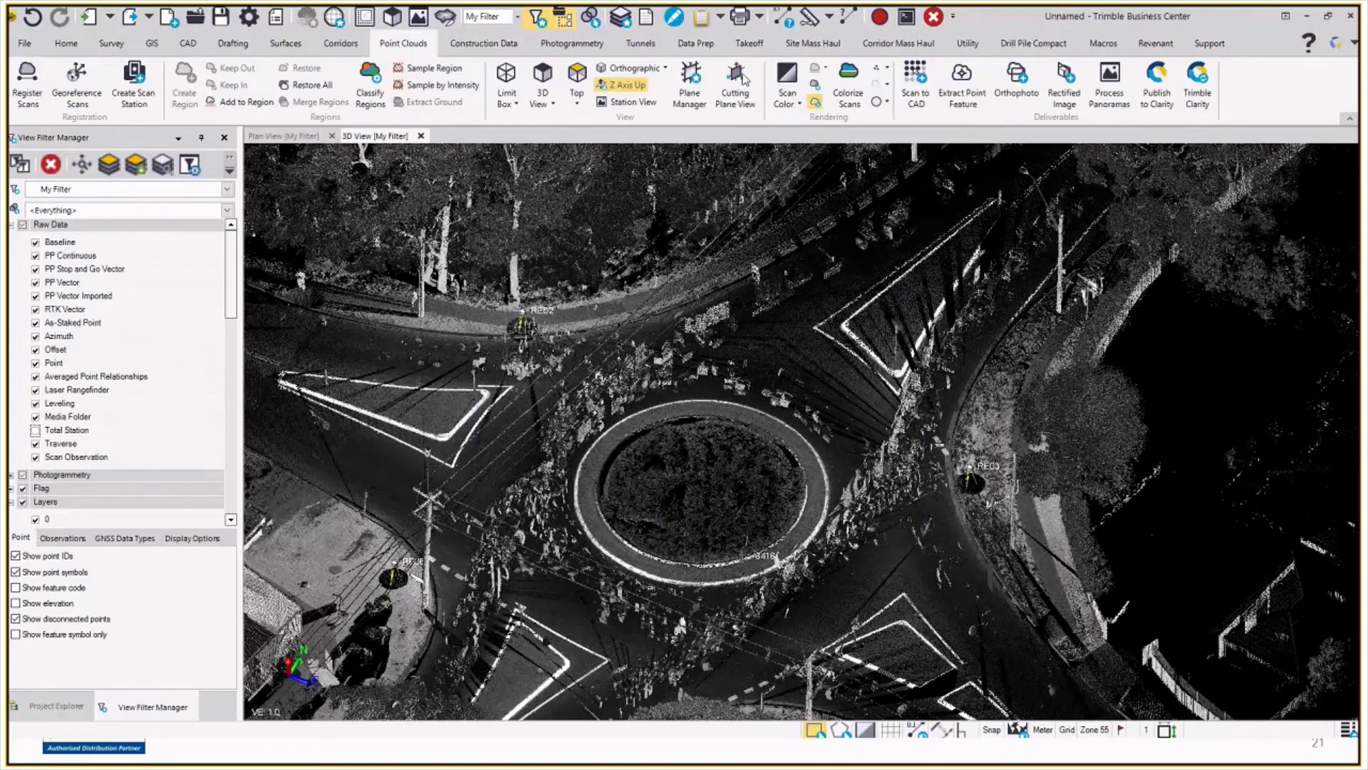
{"action": "left_click", "coordinate": [795, 104]}
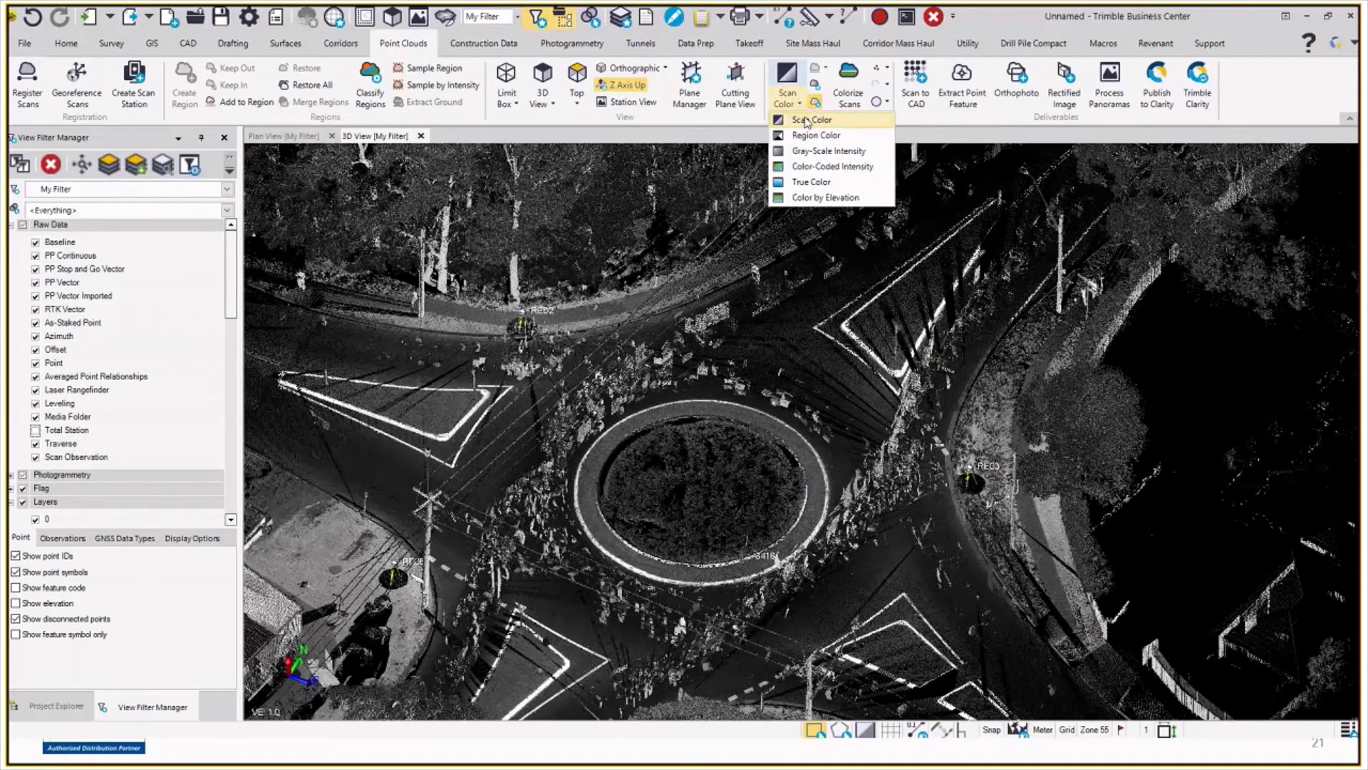
{"action": "left_click", "coordinate": [806, 120]}
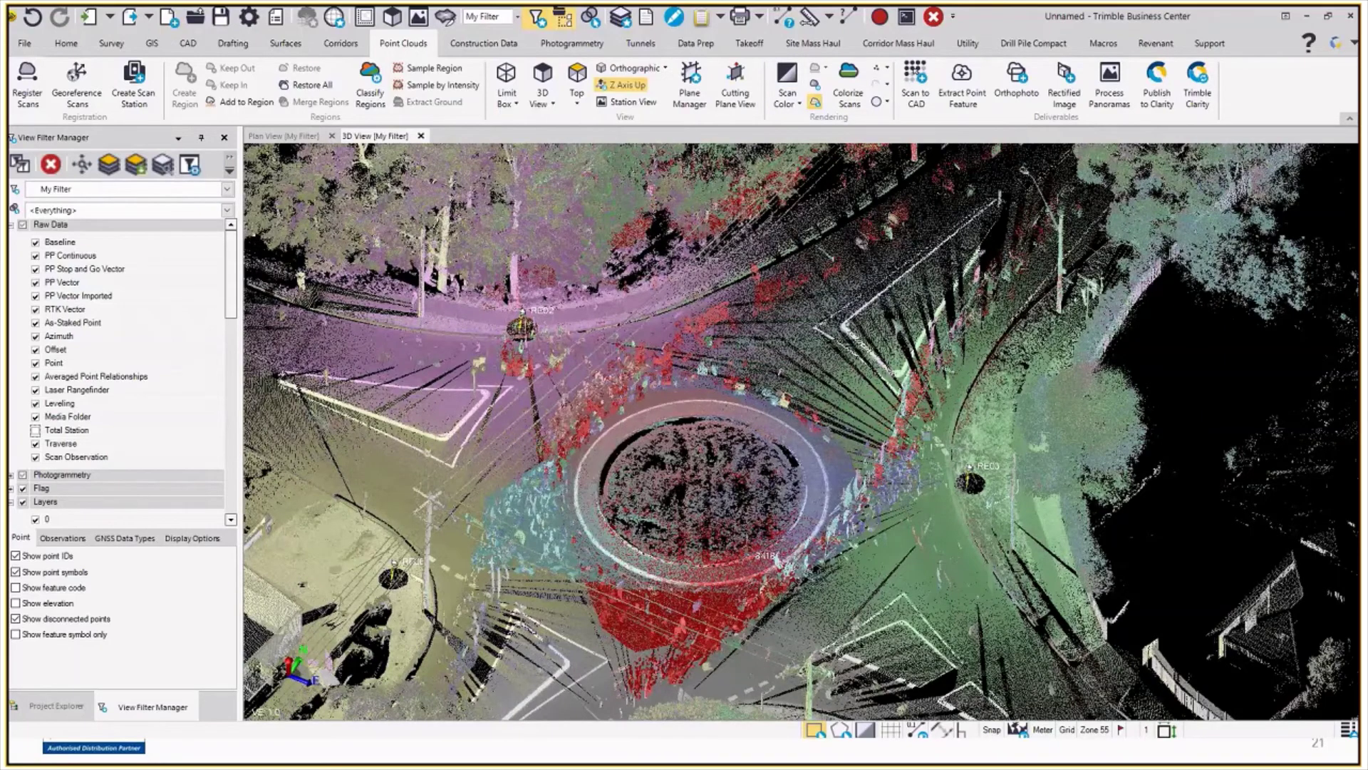
{"action": "scroll", "coordinate": [946, 470], "scroll_direction": "down", "scroll_amount": 4}
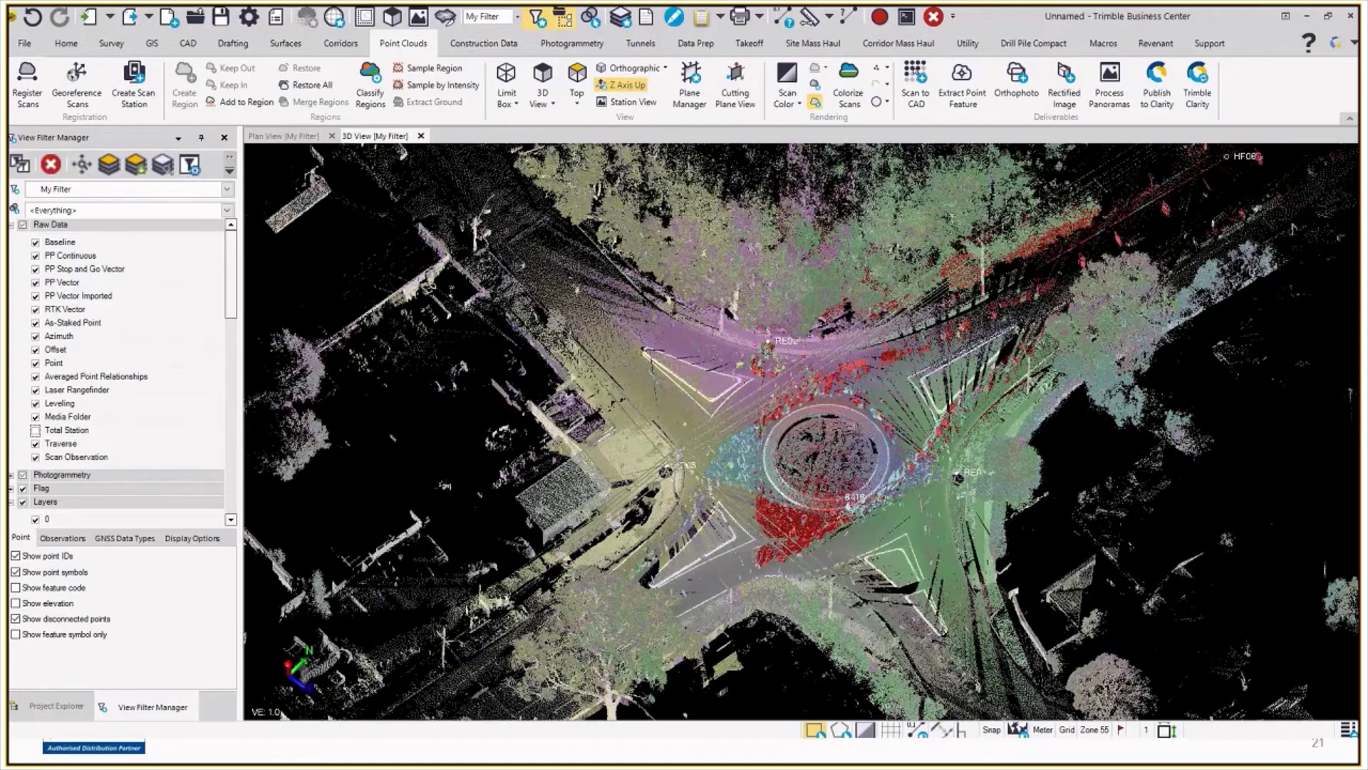
{"action": "scroll", "coordinate": [848, 428], "scroll_direction": "up", "scroll_amount": 5}
- View the point cloud in Region Color, select its region and clear the selection again
{"action": "middle_click_drag", "start_coordinate": [746, 510], "coordinate": [645, 502]}
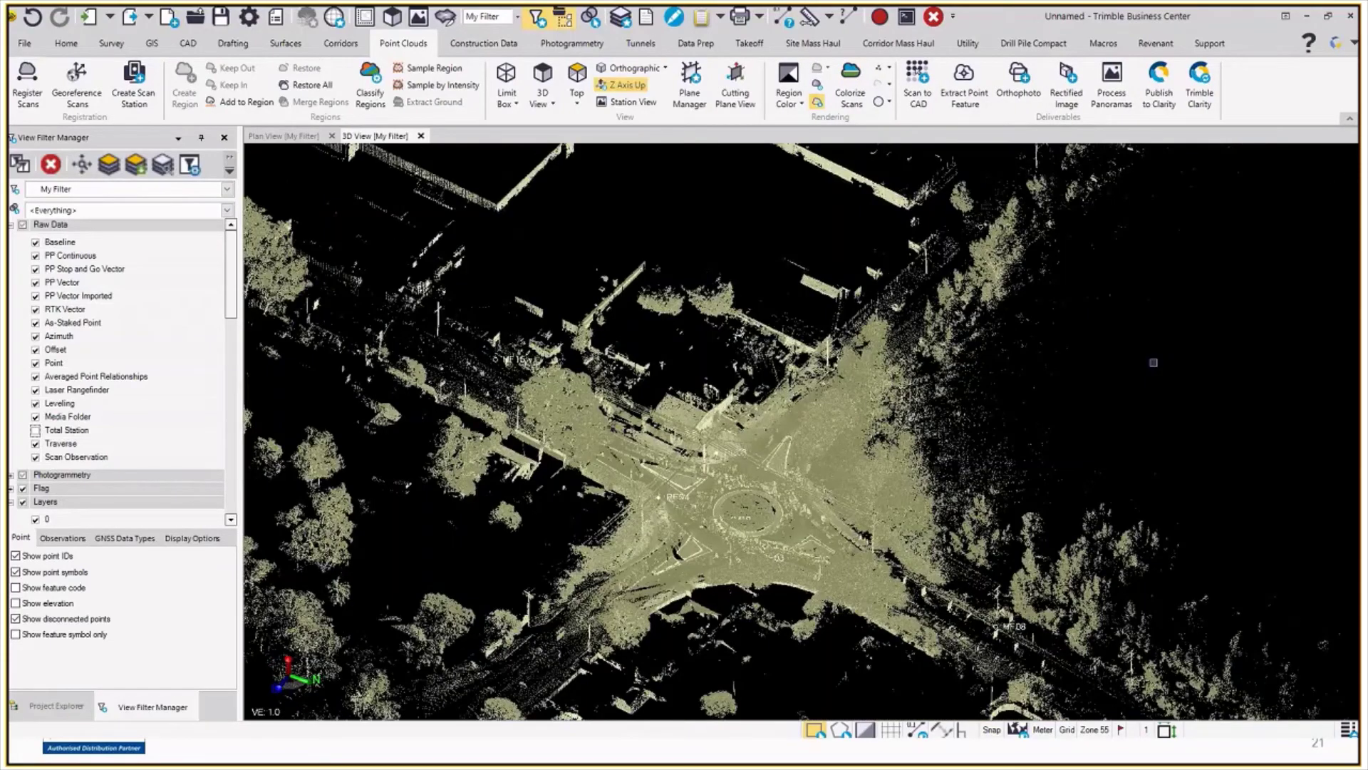
{"action": "left_click", "coordinate": [697, 518]}
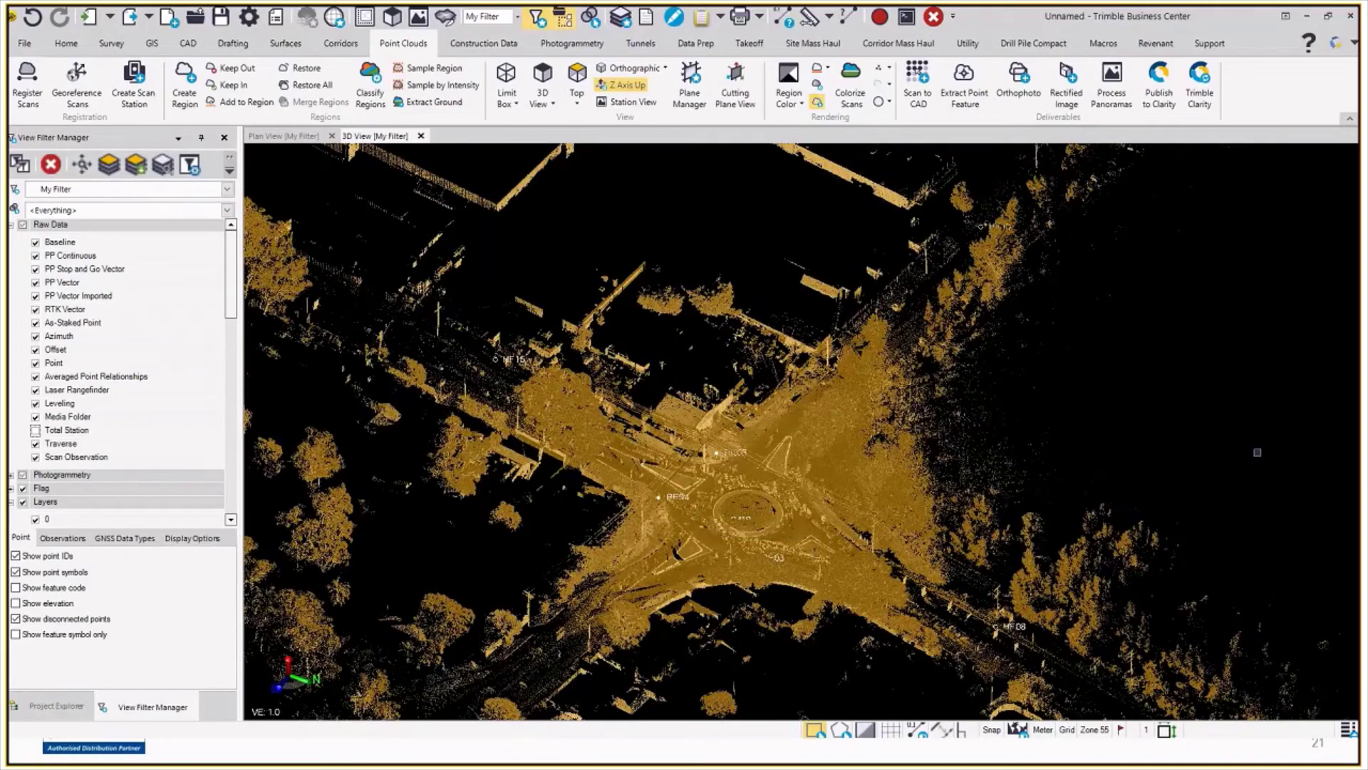
{"action": "left_click", "coordinate": [1118, 368]}
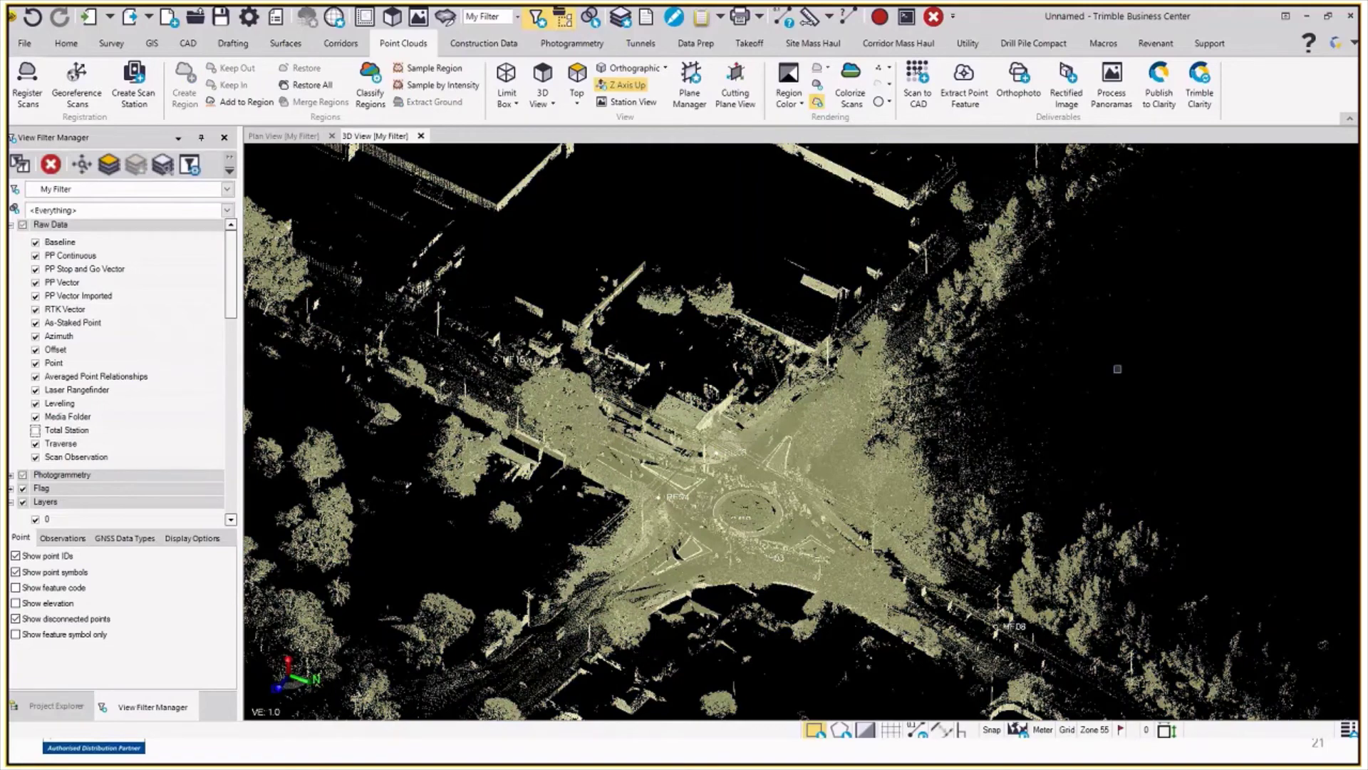
- Render the point cloud by Gray-Scale Intensity, examine the roundabout, and switch the rendering to Color-Coded Intensity
{"action": "left_click", "coordinate": [789, 84]}
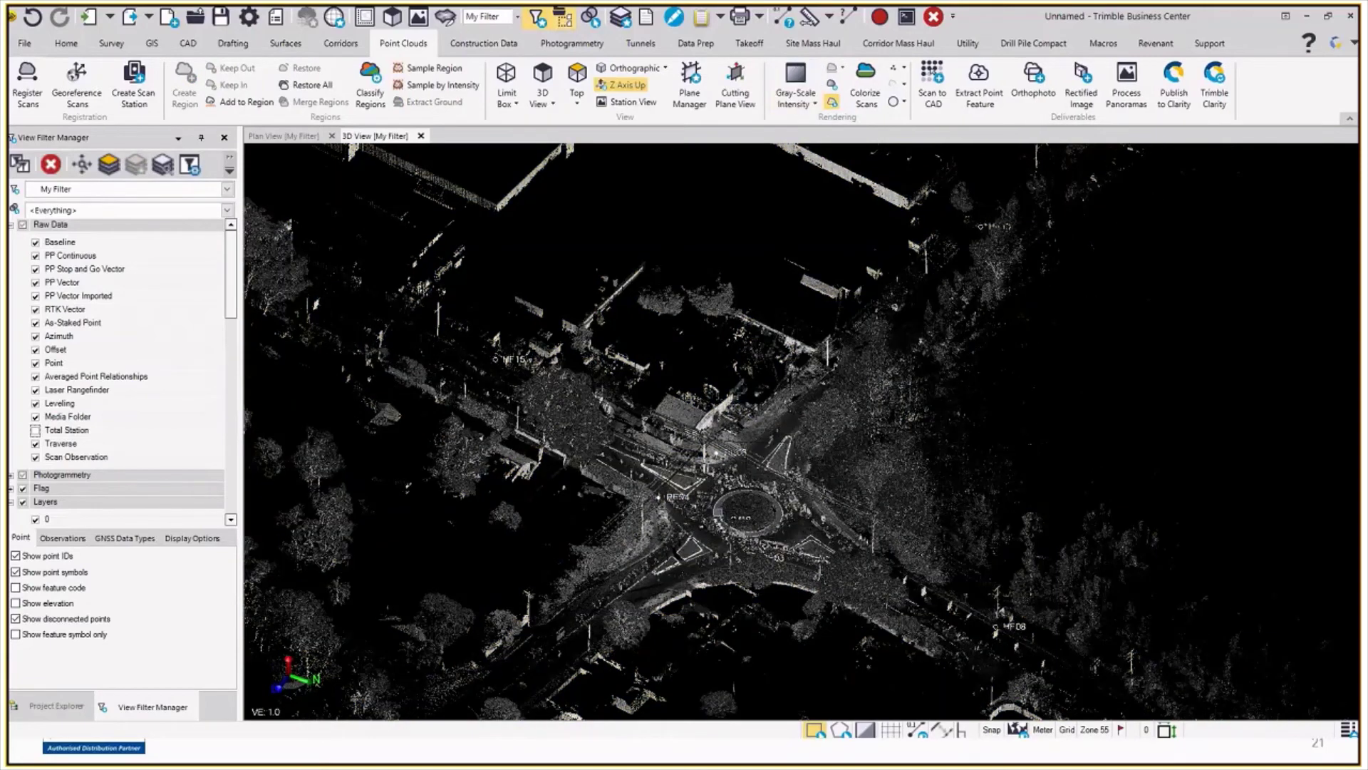
{"action": "scroll", "coordinate": [730, 512], "scroll_direction": "up", "scroll_amount": 5}
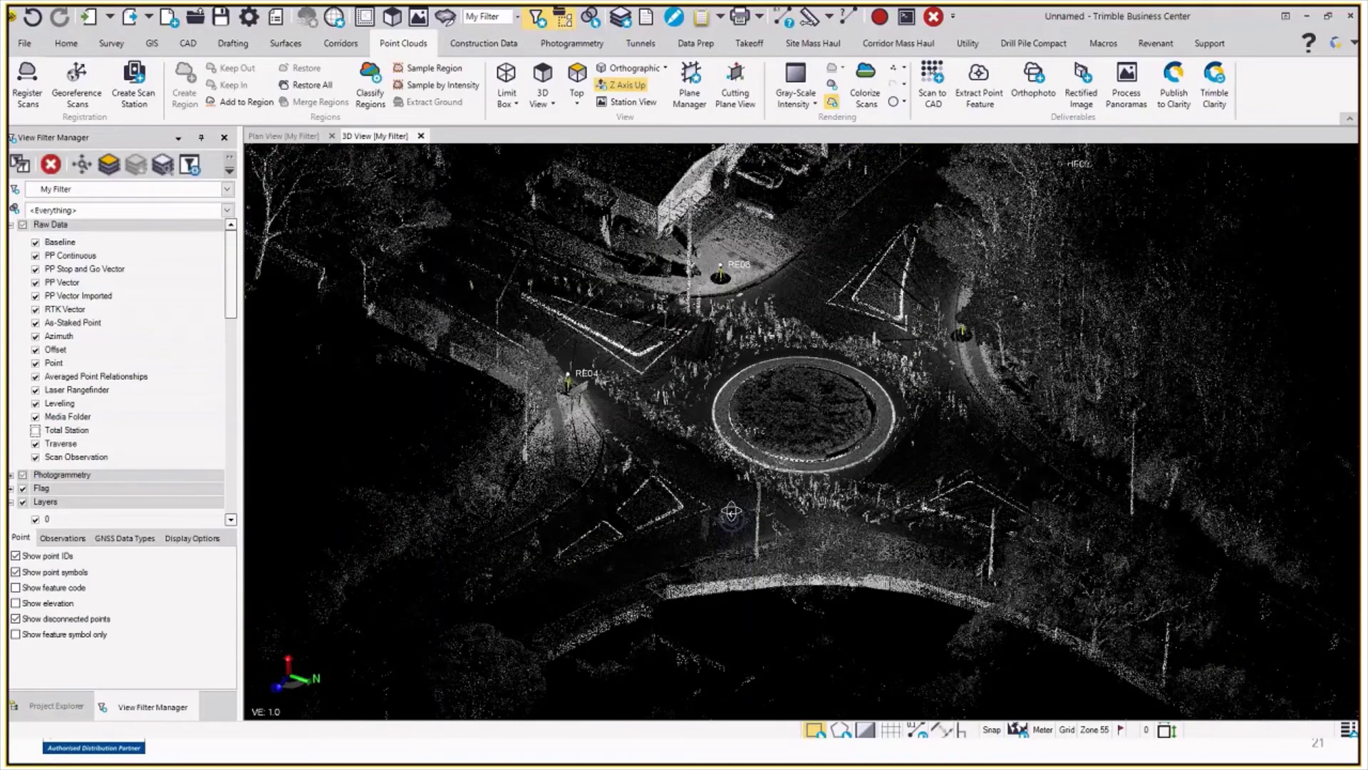
{"action": "scroll", "coordinate": [730, 511], "scroll_direction": "down", "scroll_amount": 3}
{"action": "left_click", "coordinate": [815, 104]}
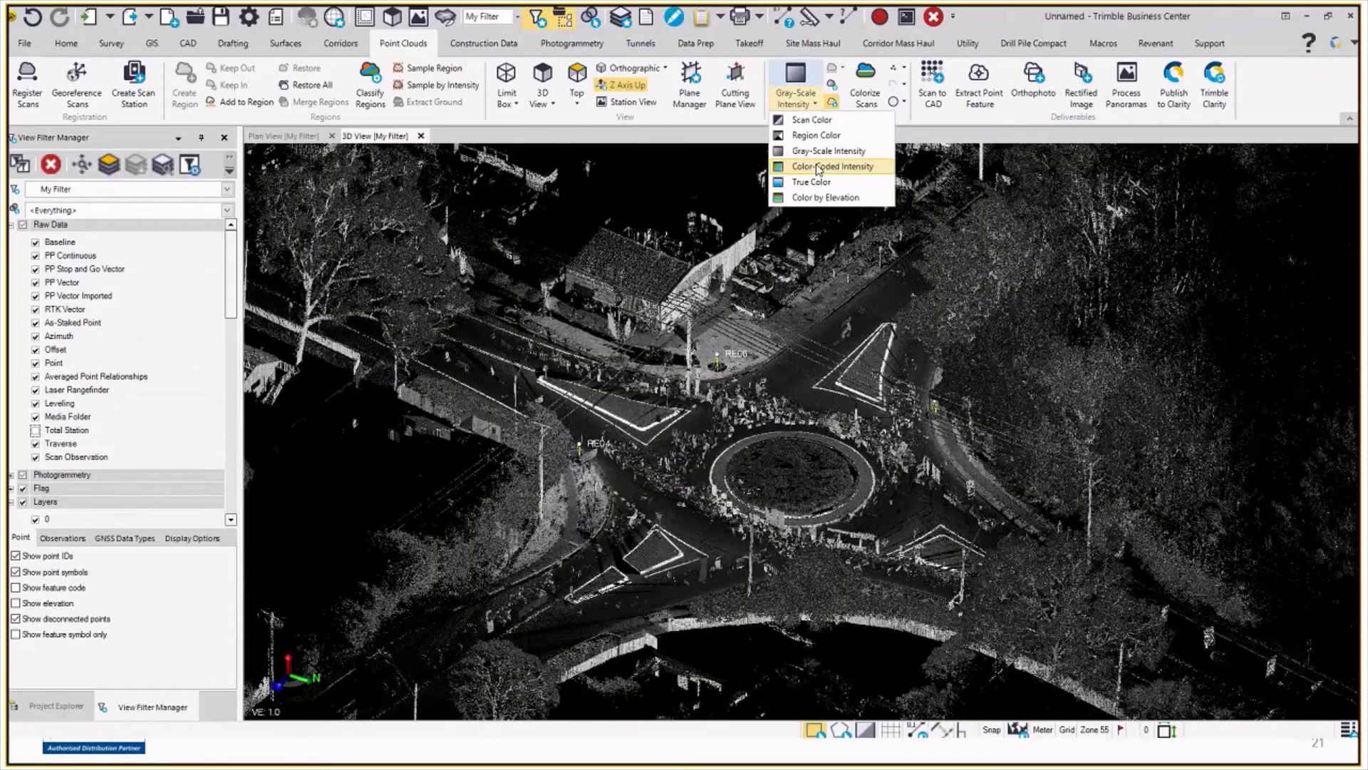
{"action": "left_click", "coordinate": [819, 167]}
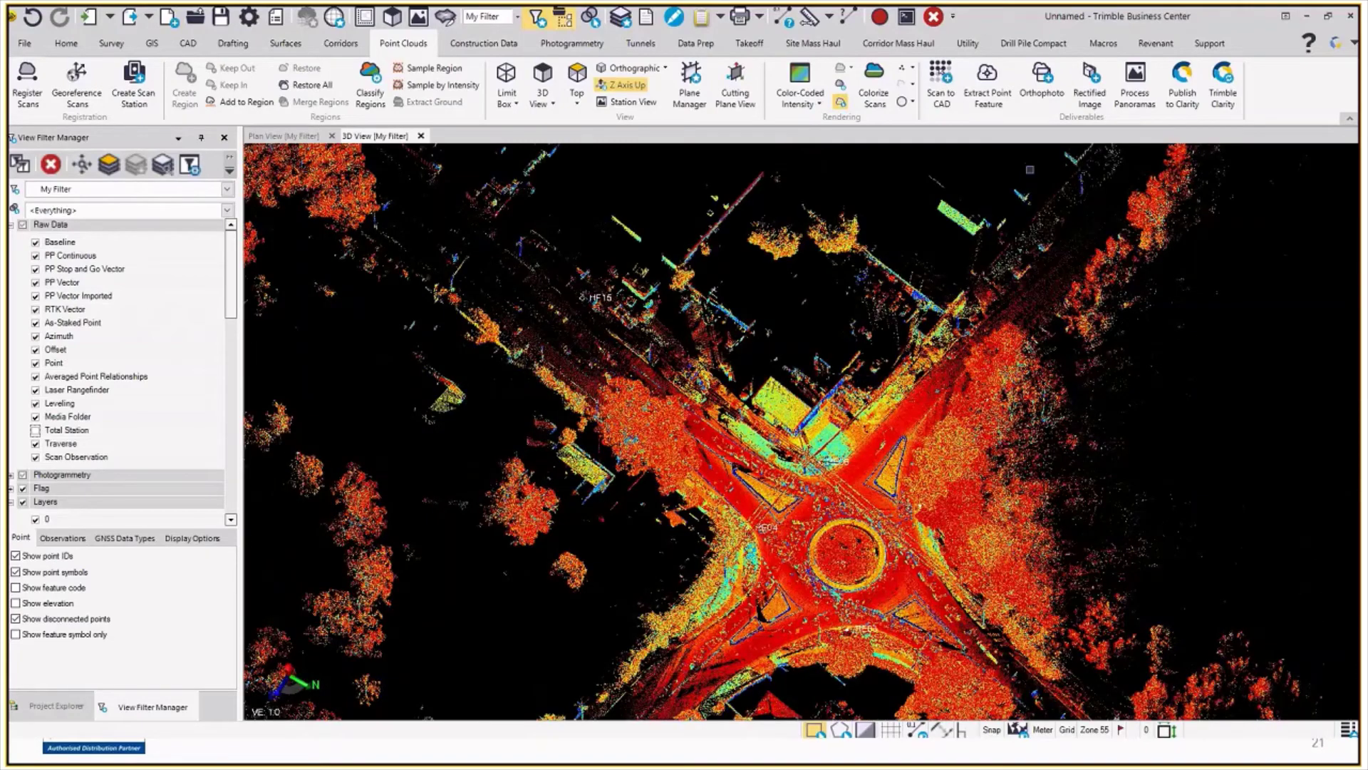
- Process the panoramas of stations RE06, RE02, RE03 and RE04 with both image corrections enabled, including blending of adjoining edges
{"action": "left_click", "coordinate": [1135, 84]}
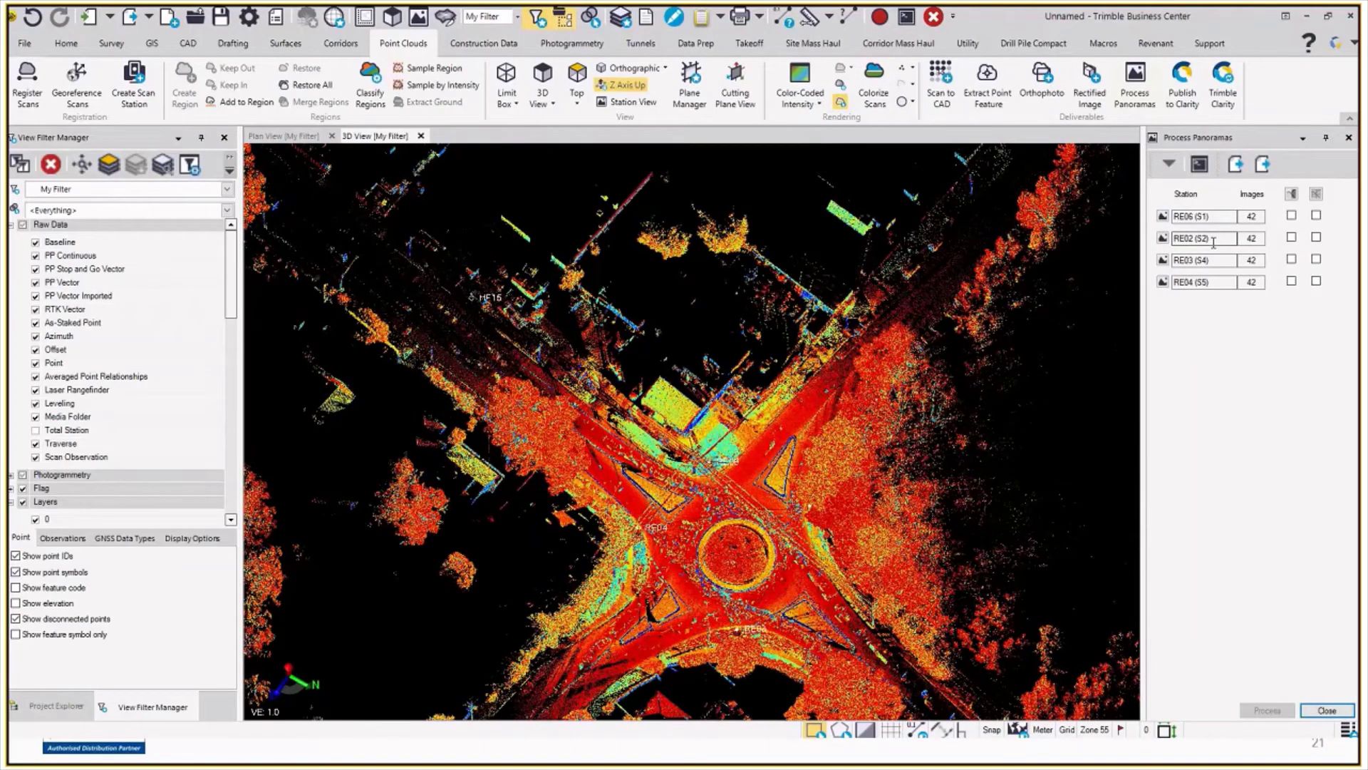
{"action": "left_click", "coordinate": [1292, 194]}
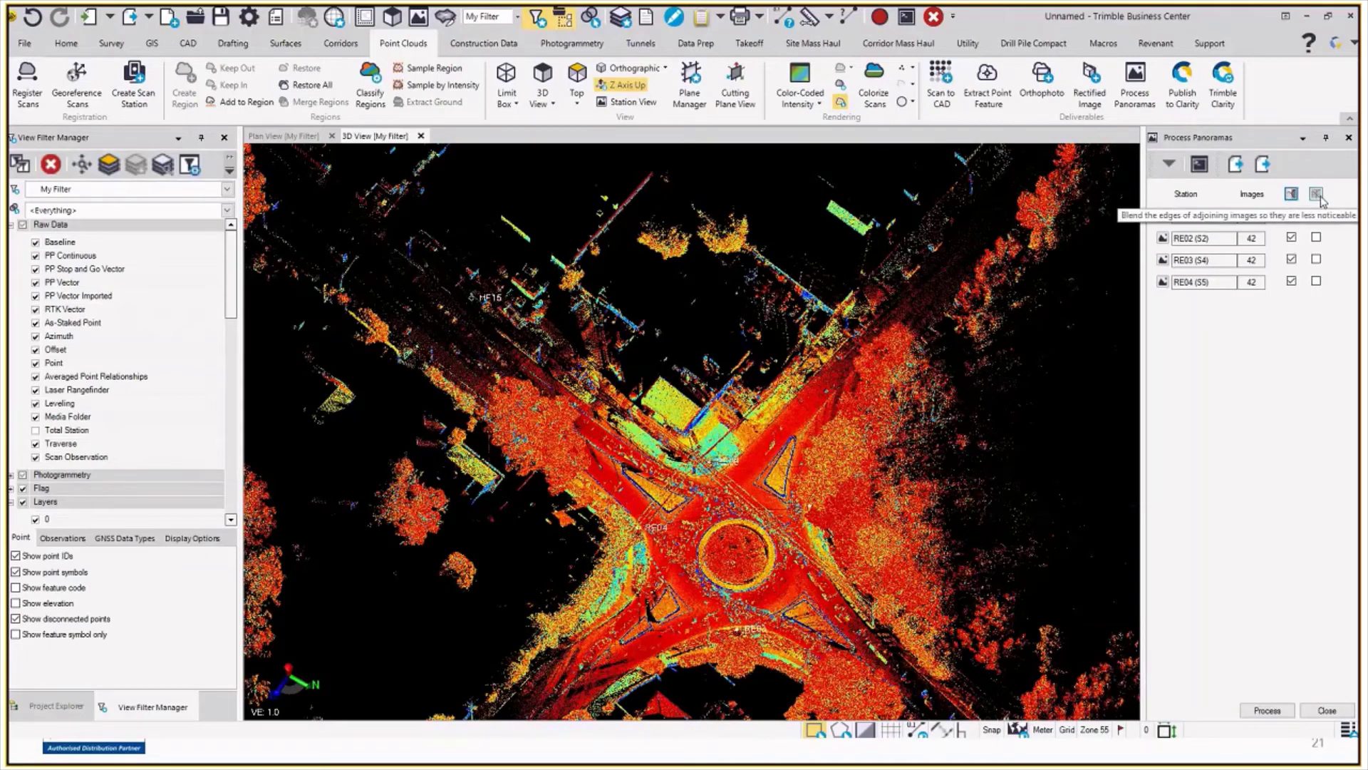
{"action": "left_click", "coordinate": [1317, 195]}
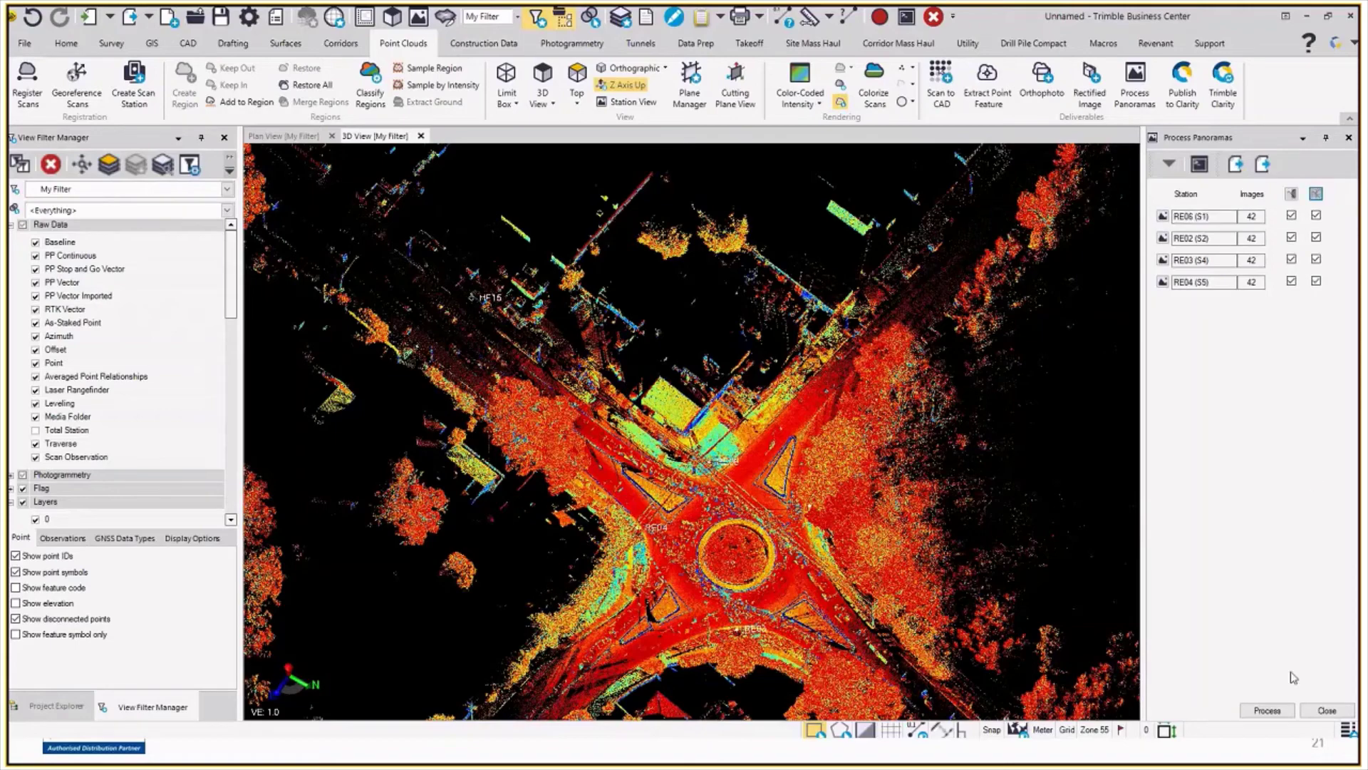
{"action": "left_click", "coordinate": [1275, 711]}
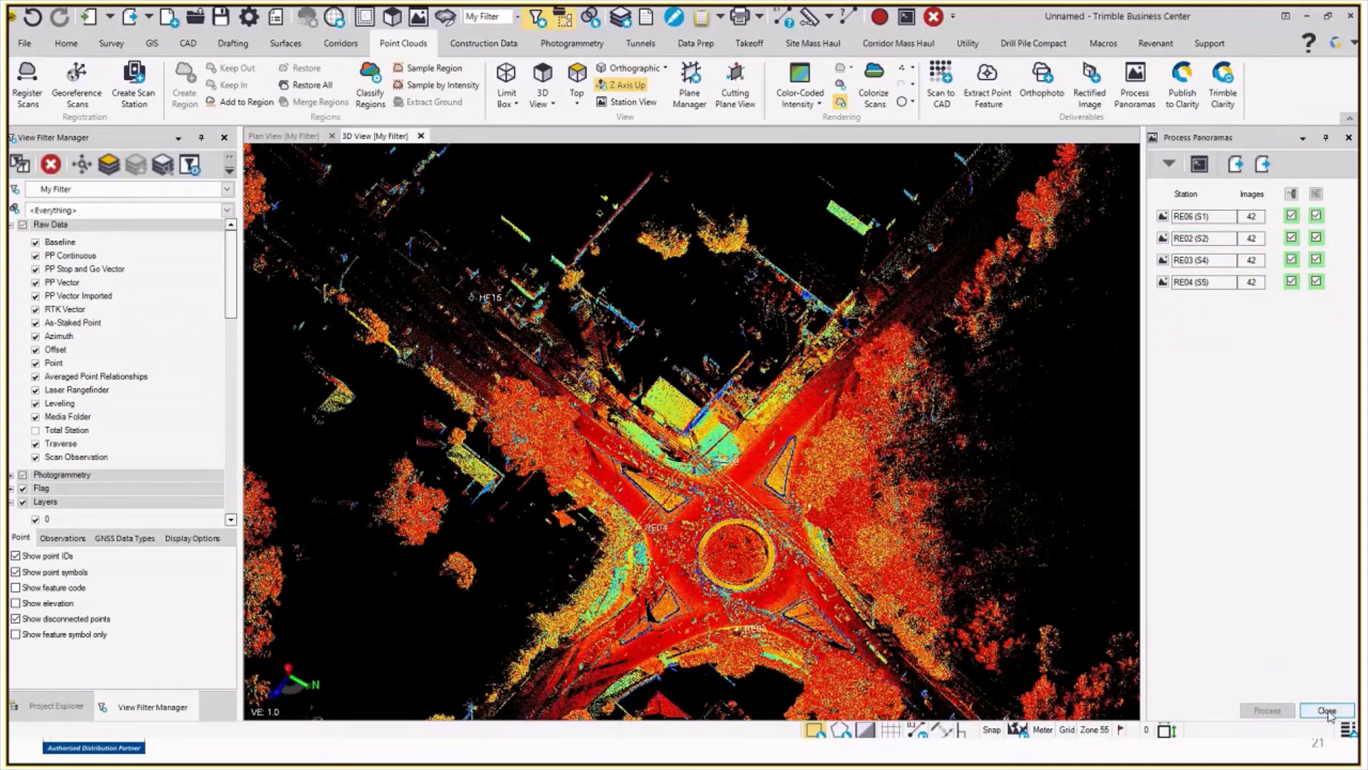
{"action": "left_click", "coordinate": [1327, 711]}
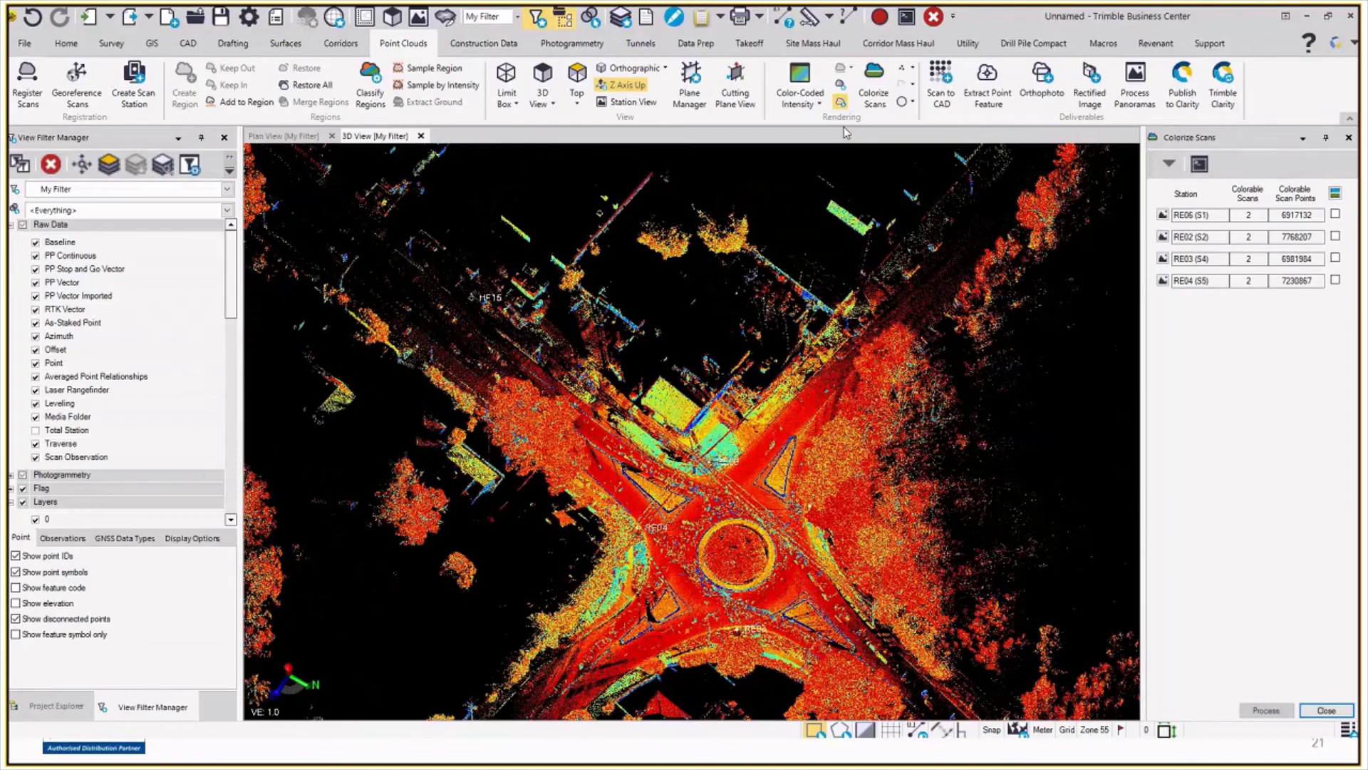
- Colorize the scans of all four stations, RE06, RE02, RE03 and RE04, from their panorama images
{"action": "left_click", "coordinate": [1336, 197]}
{"action": "left_click", "coordinate": [1266, 710]}
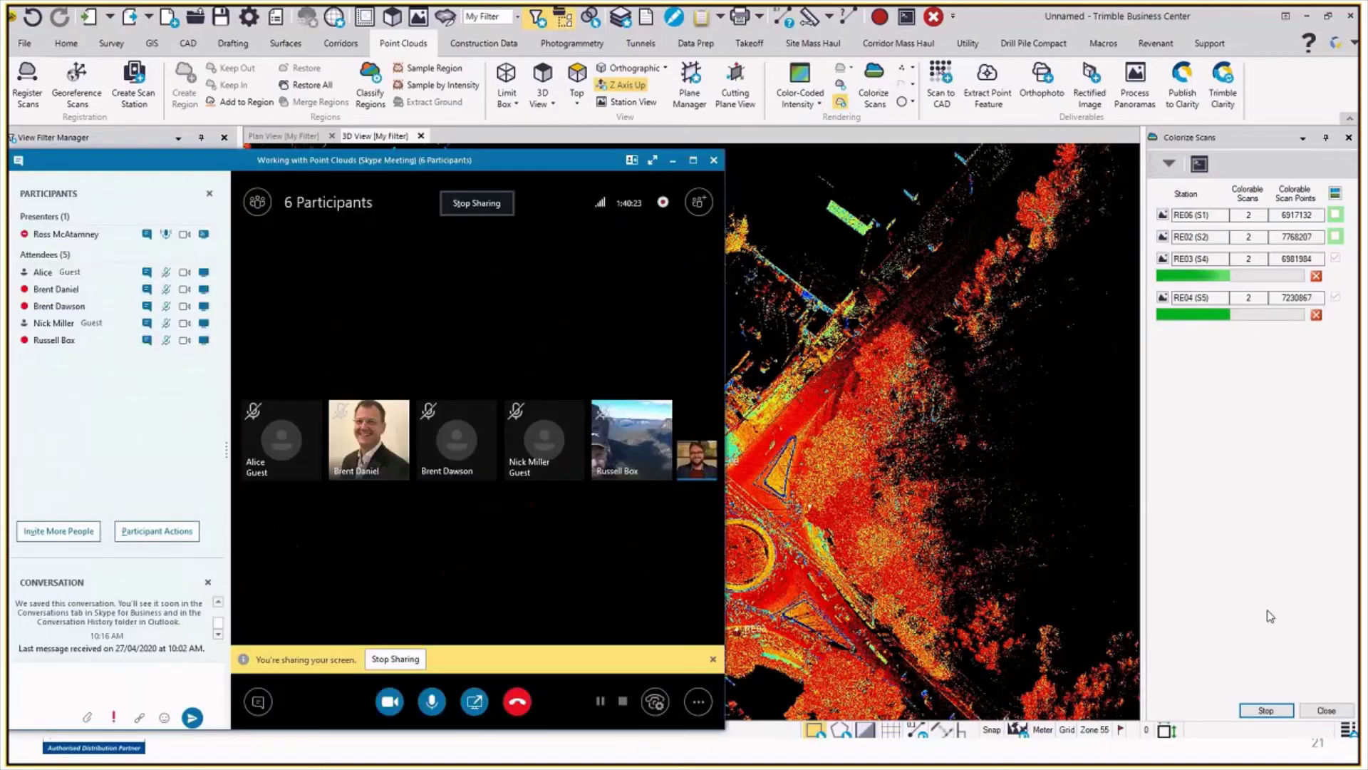
{"action": "key", "text": "alt+Tab"}
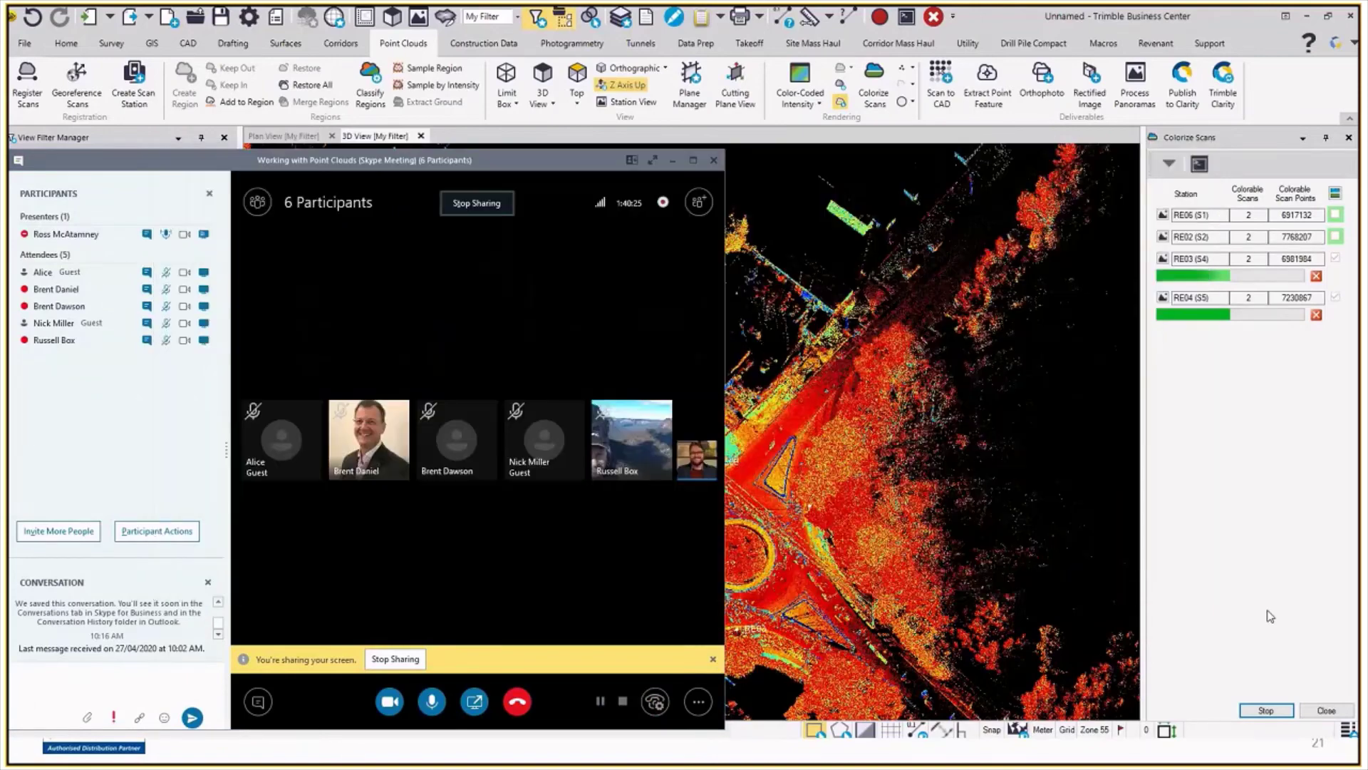
{"action": "key", "text": "alt+Tab"}
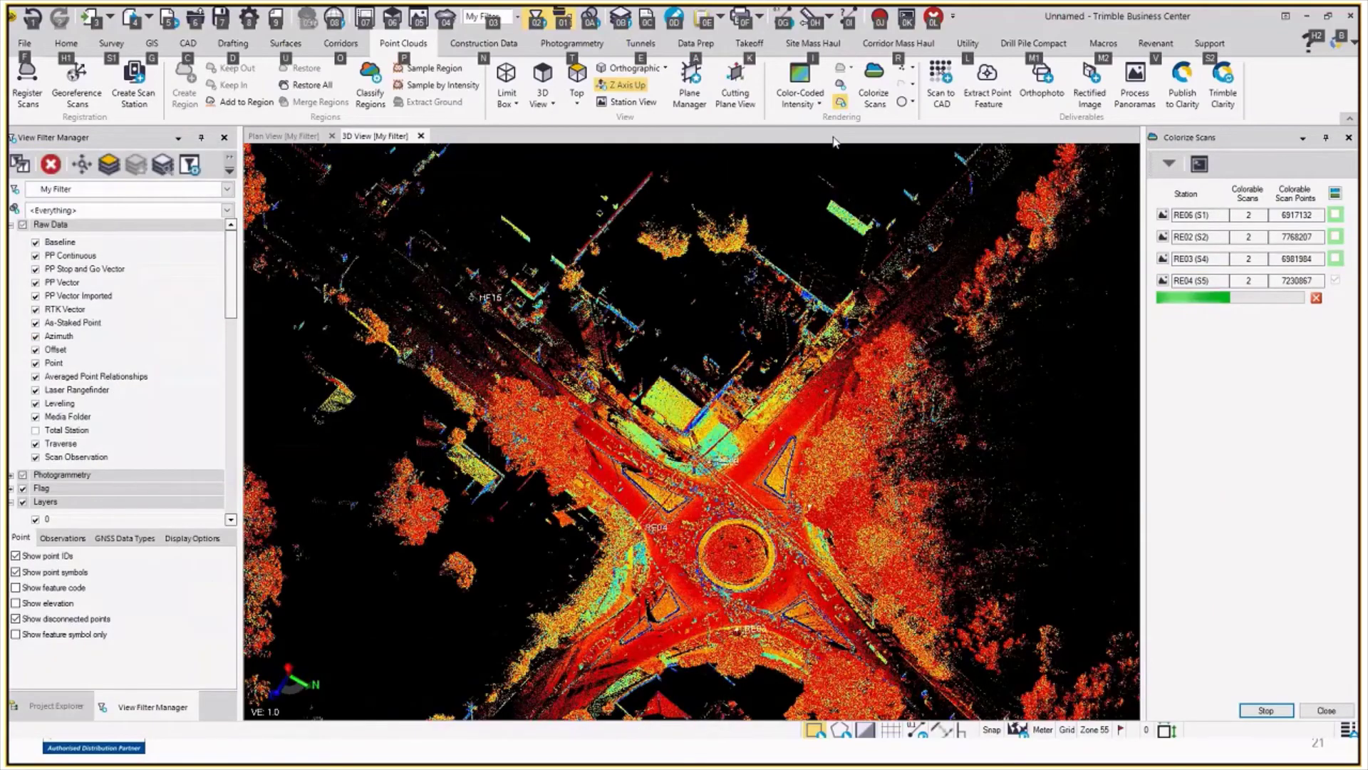
{"action": "left_click", "coordinate": [1280, 422]}
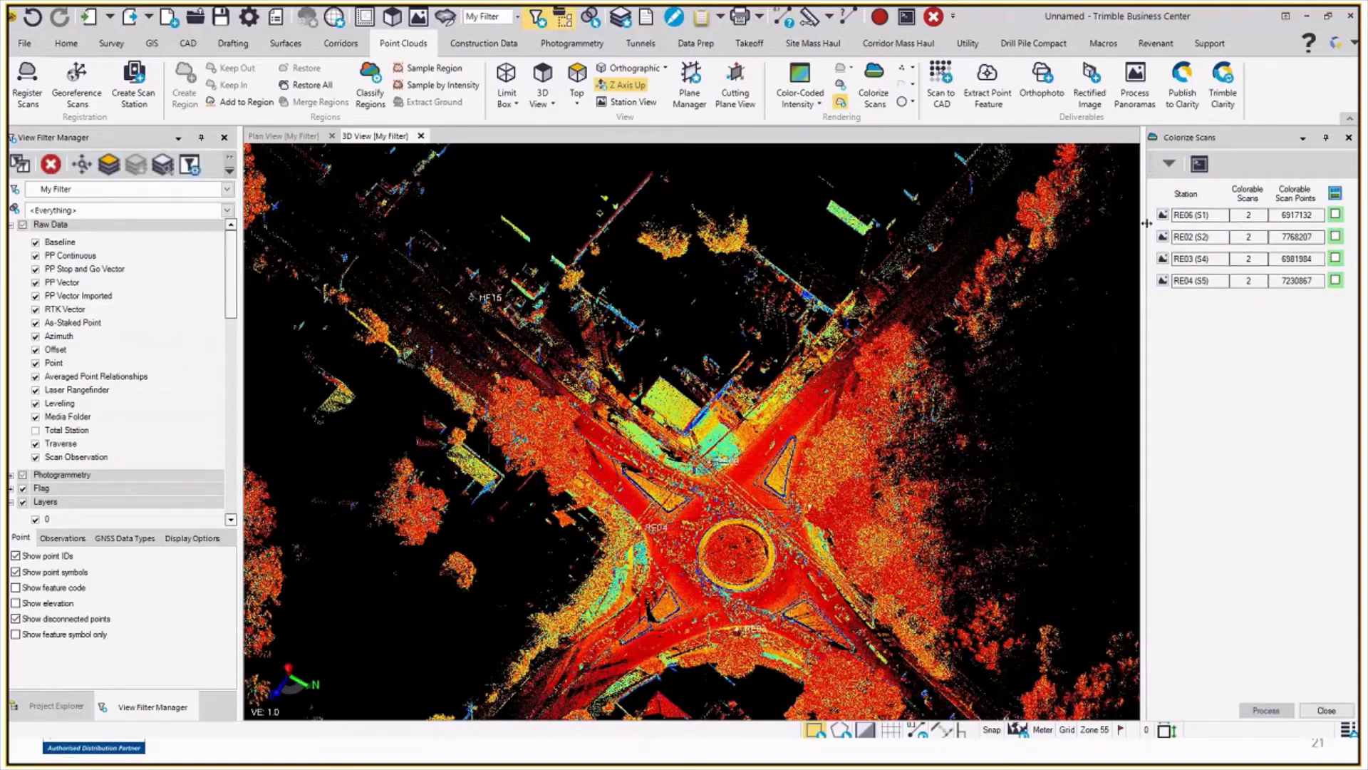
- Render the colorized point cloud in True Color and finish the Colorize Scans command
{"action": "left_click", "coordinate": [800, 100]}
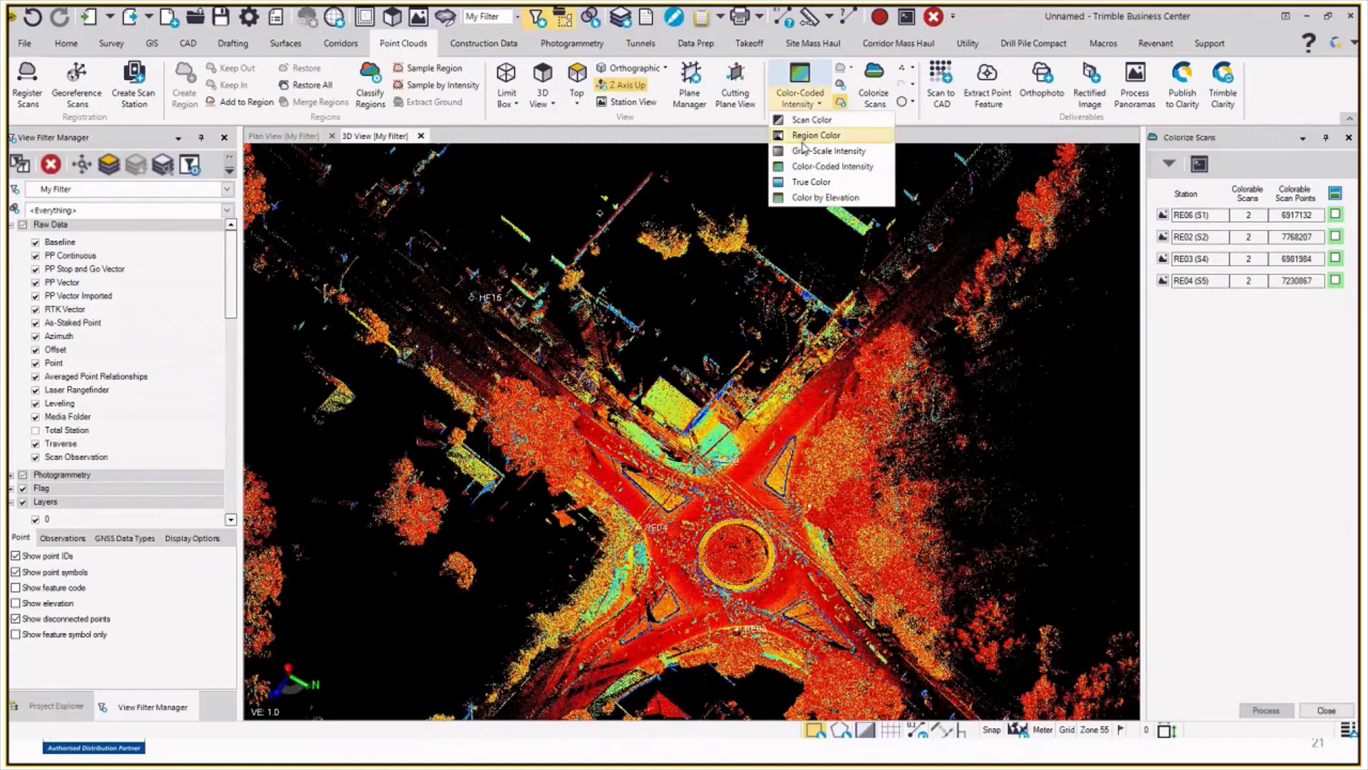
{"action": "left_click", "coordinate": [812, 182]}
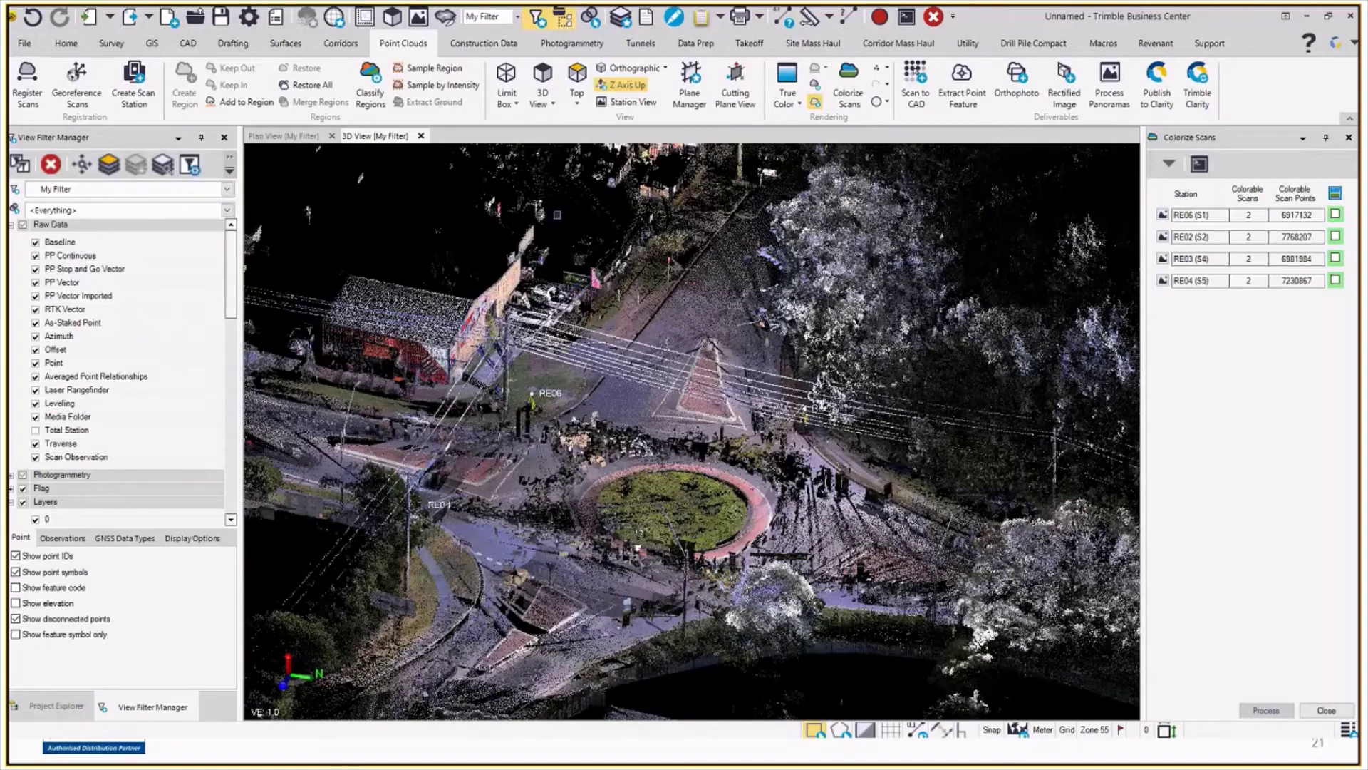
{"action": "left_click", "coordinate": [1326, 710]}
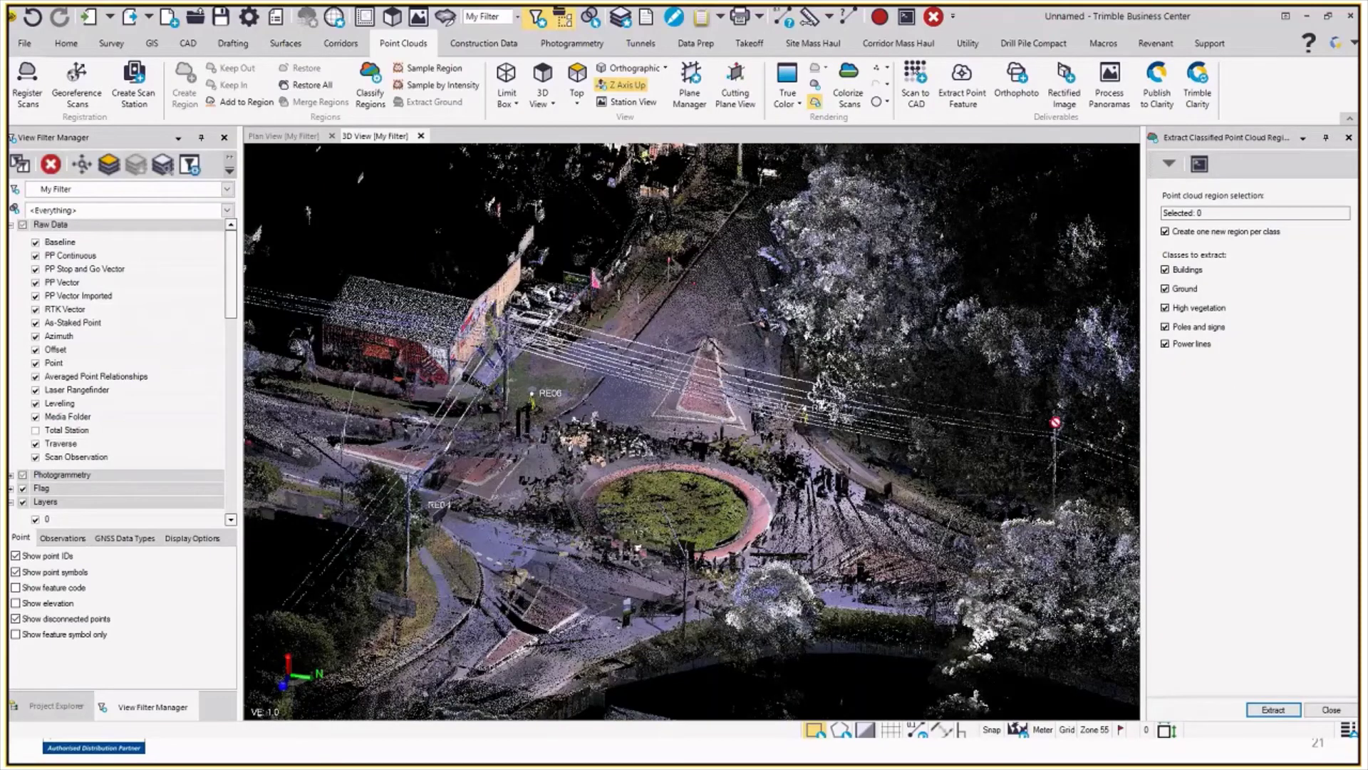
- Extract the whole point cloud into one new region each for Buildings, Ground, High vegetation, Poles and signs, and Power lines
{"action": "left_click", "coordinate": [1177, 214]}
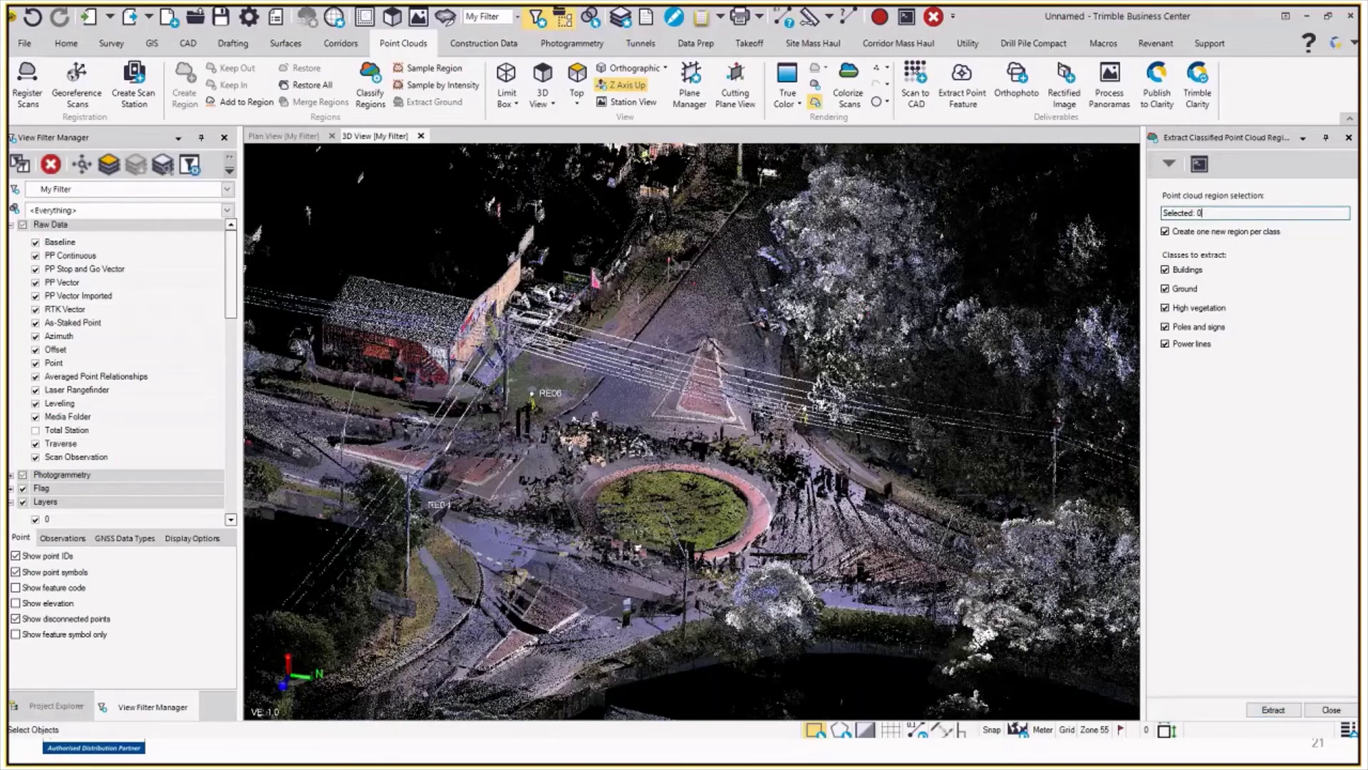
{"action": "left_click", "coordinate": [863, 203]}
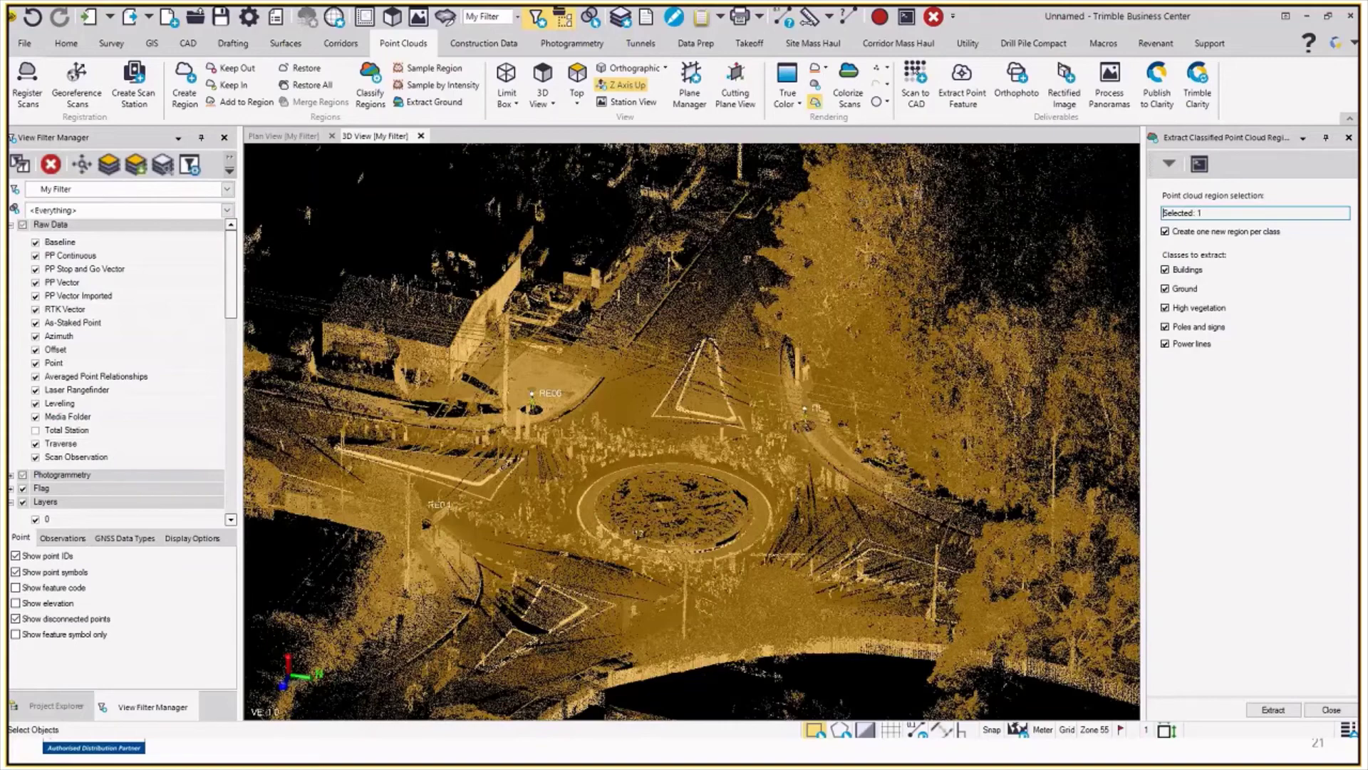
{"action": "left_click", "coordinate": [1273, 710]}
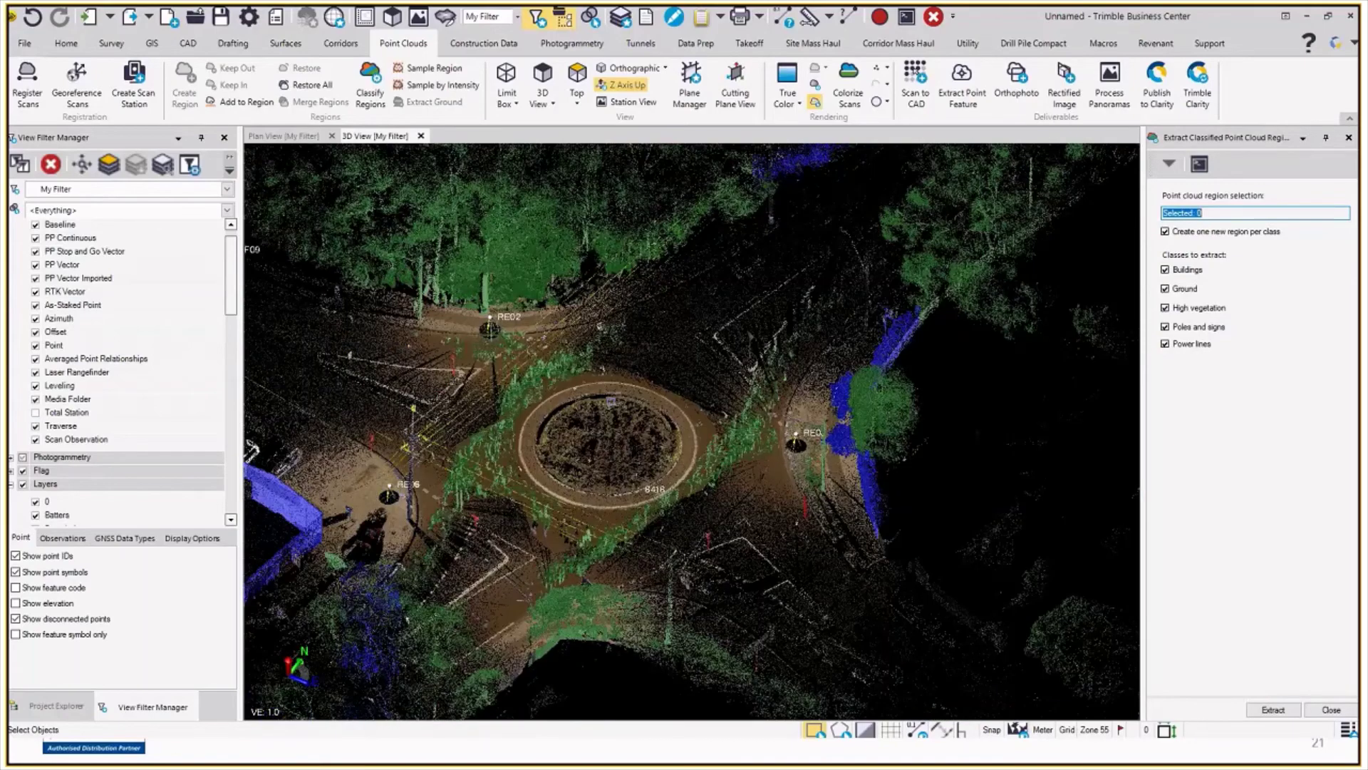
{"action": "mouse_move", "coordinate": [663, 541]}
{"action": "middle_mouse_down"}
{"action": "mouse_move", "coordinate": [675, 503]}
{"action": "mouse_move", "coordinate": [259, 156]}
{"action": "middle_mouse_up"}
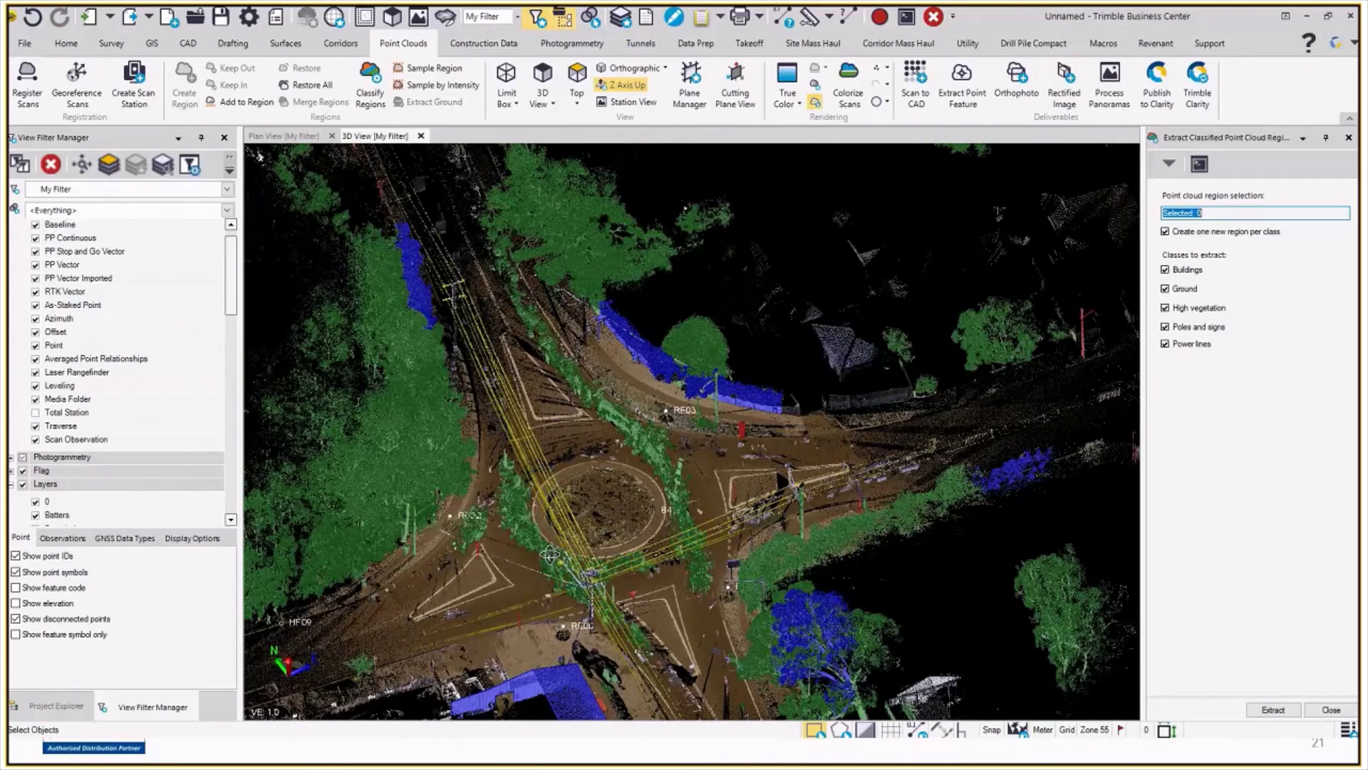
{"action": "middle_click_drag", "start_coordinate": [550, 555], "coordinate": [552, 541]}
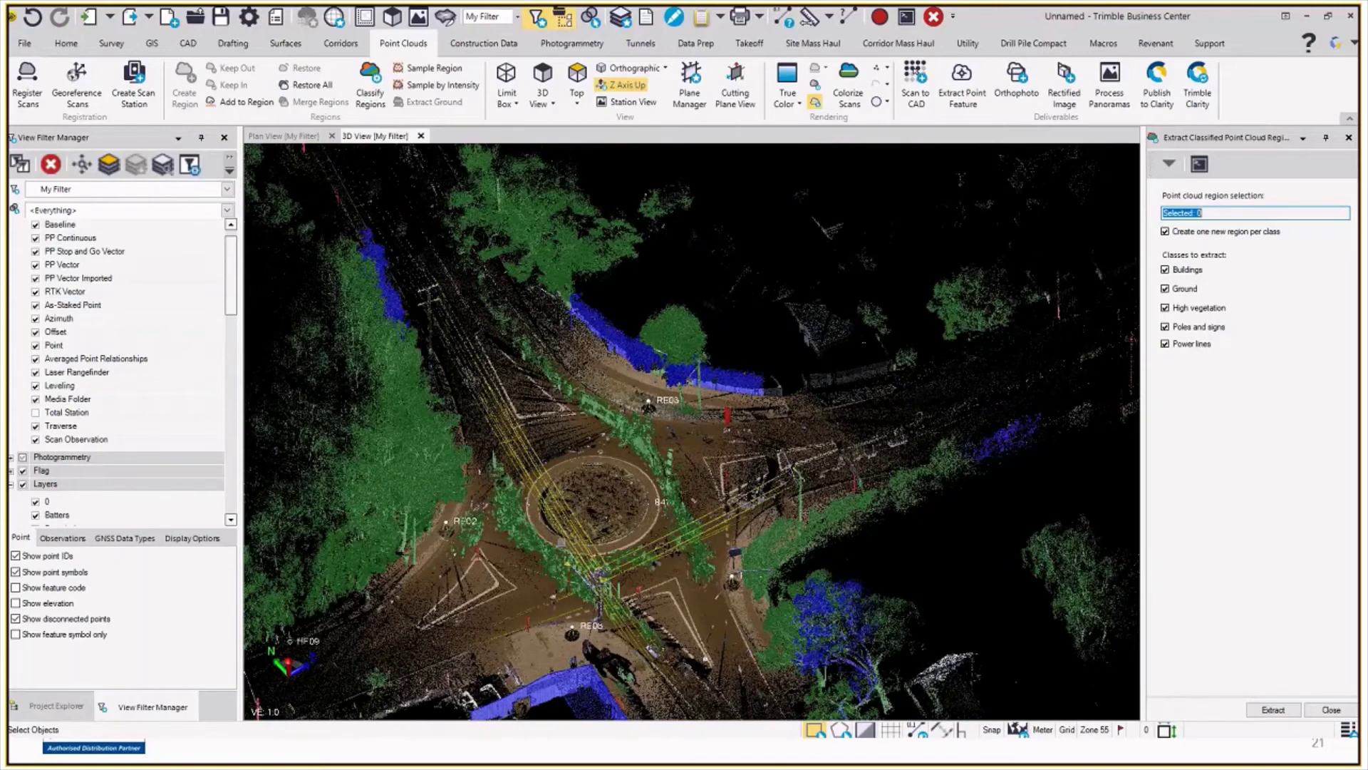
{"action": "middle_click_drag", "start_coordinate": [595, 299], "coordinate": [593, 151]}
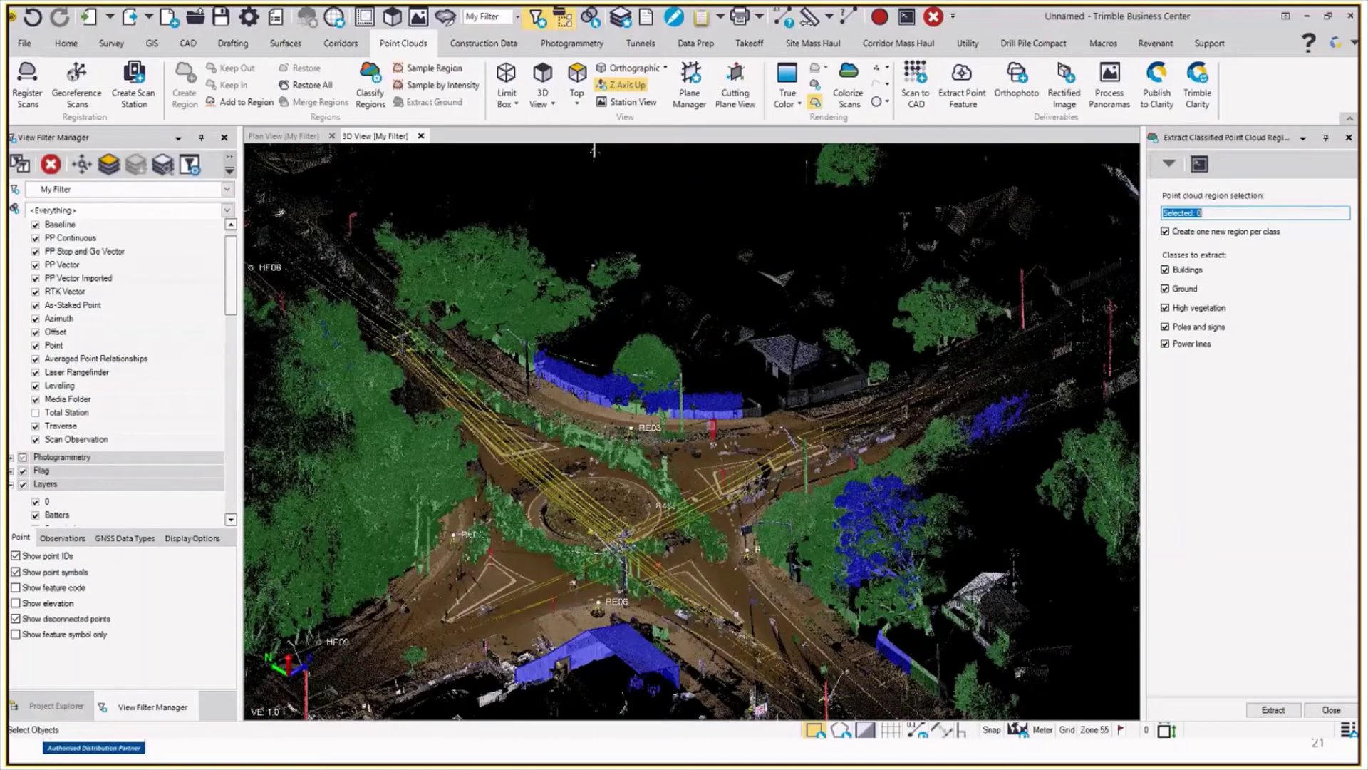
- Hide the RE02, RE03 and RE04 scans in My Filter so that only the RE06 scans are drawn
{"action": "scroll", "coordinate": [228, 255], "scroll_direction": "up", "scroll_amount": 1}
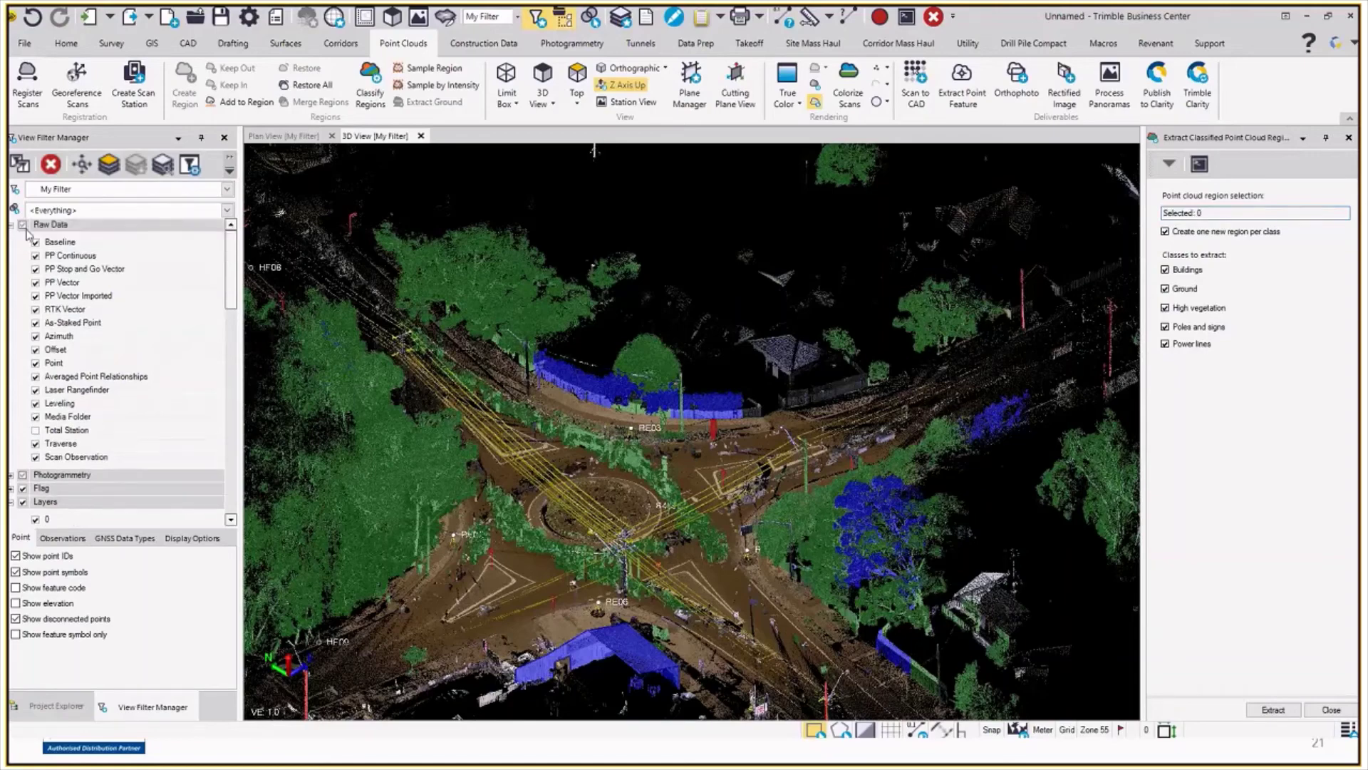
{"action": "left_click", "coordinate": [11, 225]}
{"action": "left_click", "coordinate": [10, 265]}
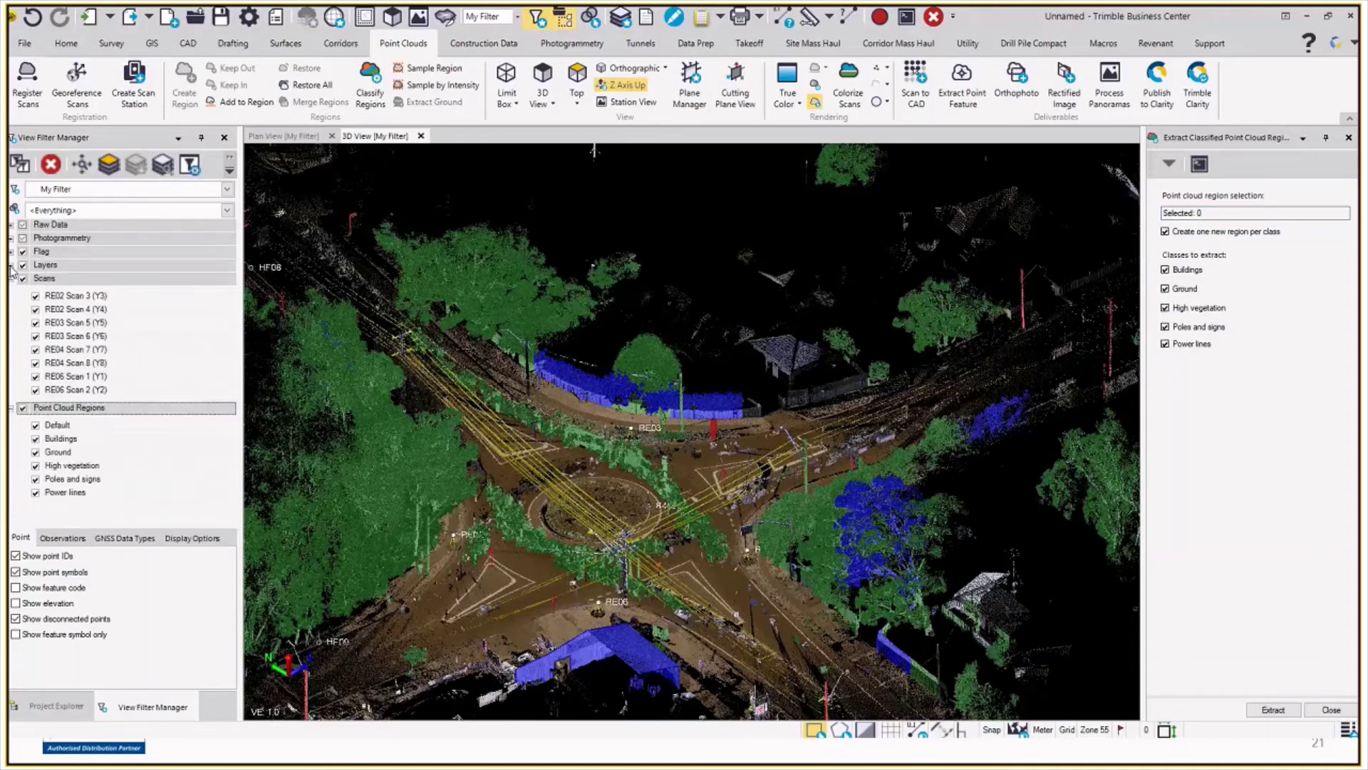
{"action": "left_click", "coordinate": [11, 279]}
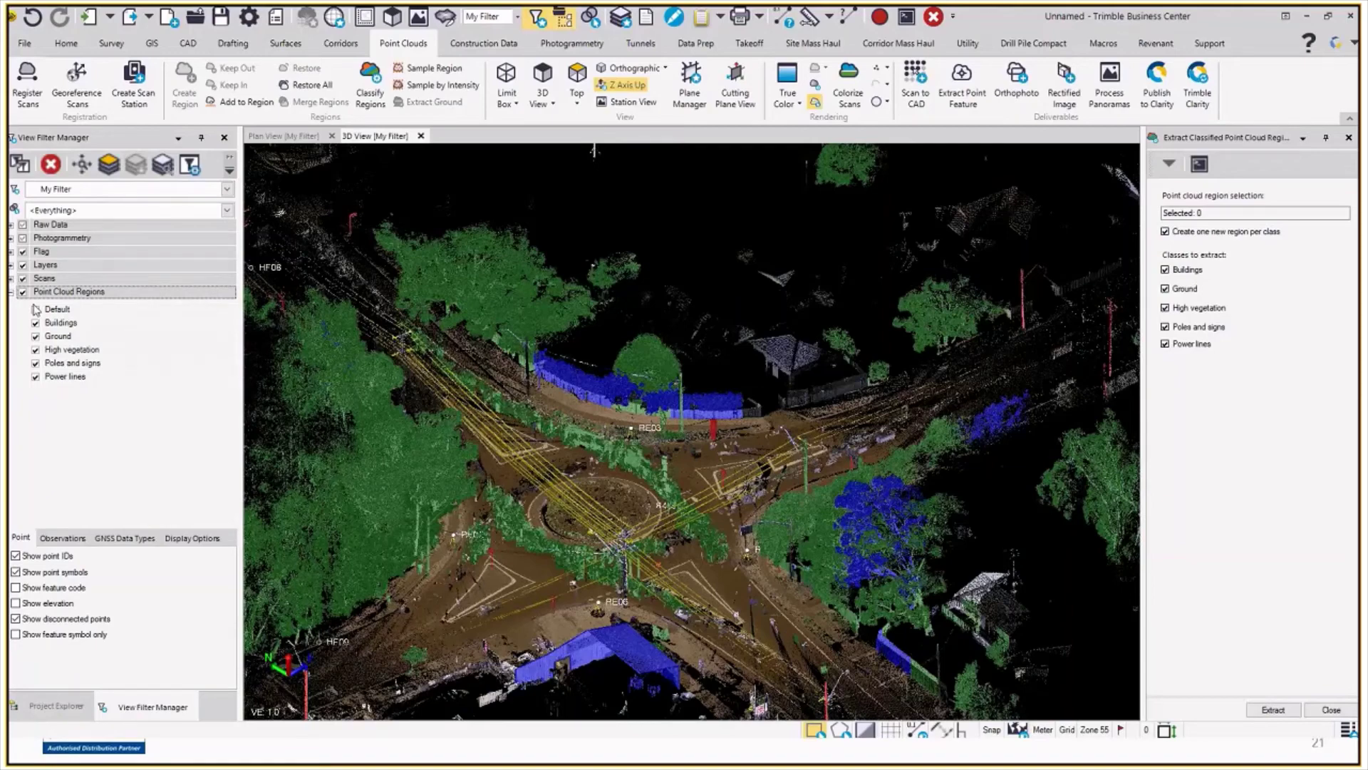
{"action": "left_click", "coordinate": [36, 308]}
{"action": "left_click", "coordinate": [11, 278]}
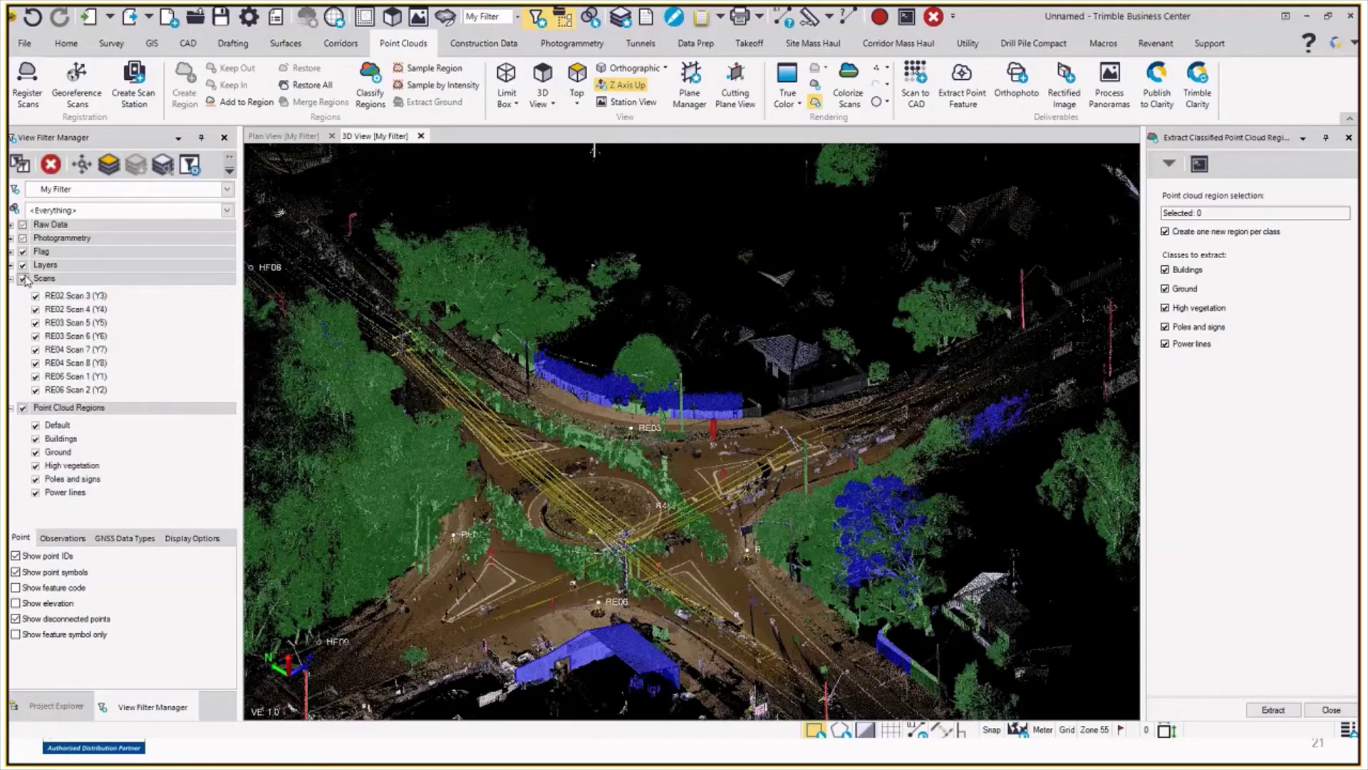
{"action": "left_click", "coordinate": [23, 279]}
{"action": "left_click", "coordinate": [23, 278]}
{"action": "left_click_drag", "start_coordinate": [37, 297], "coordinate": [33, 357]}
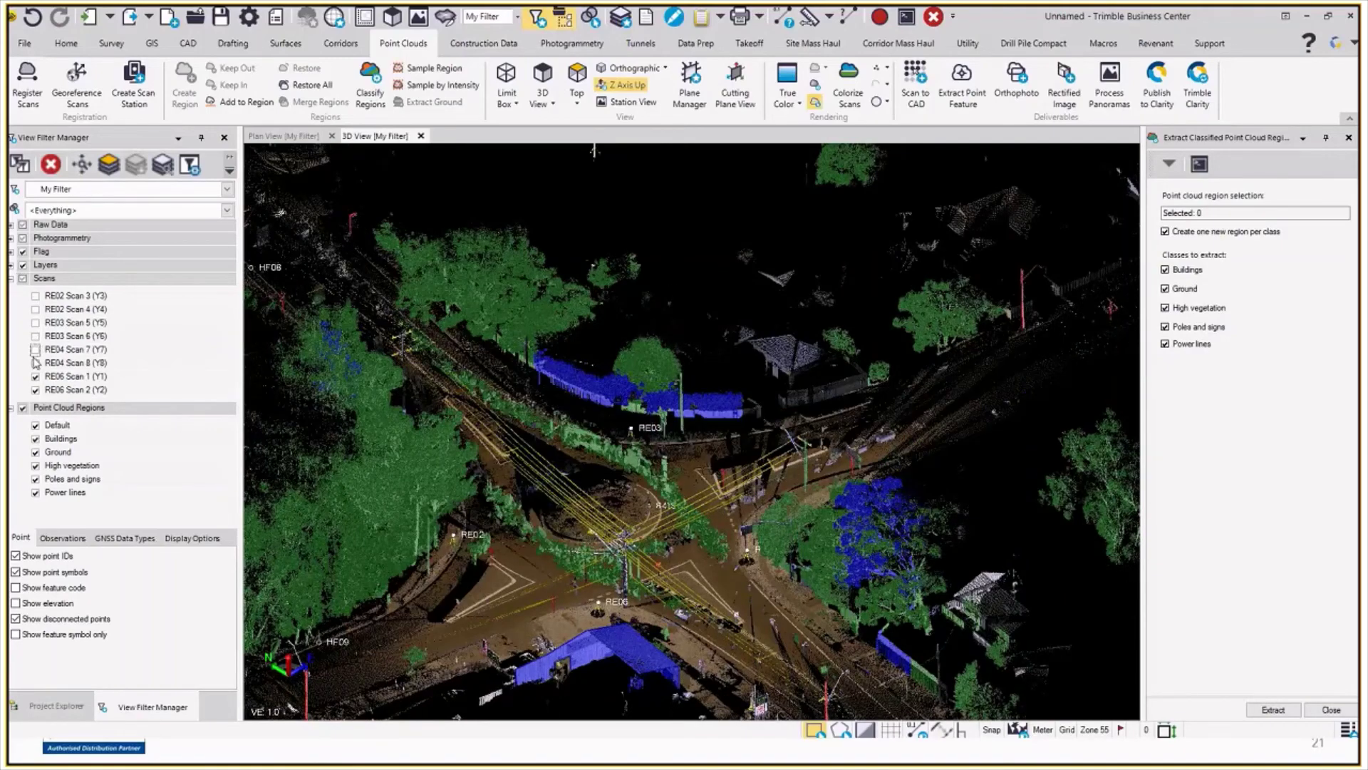
{"action": "left_click", "coordinate": [35, 363]}
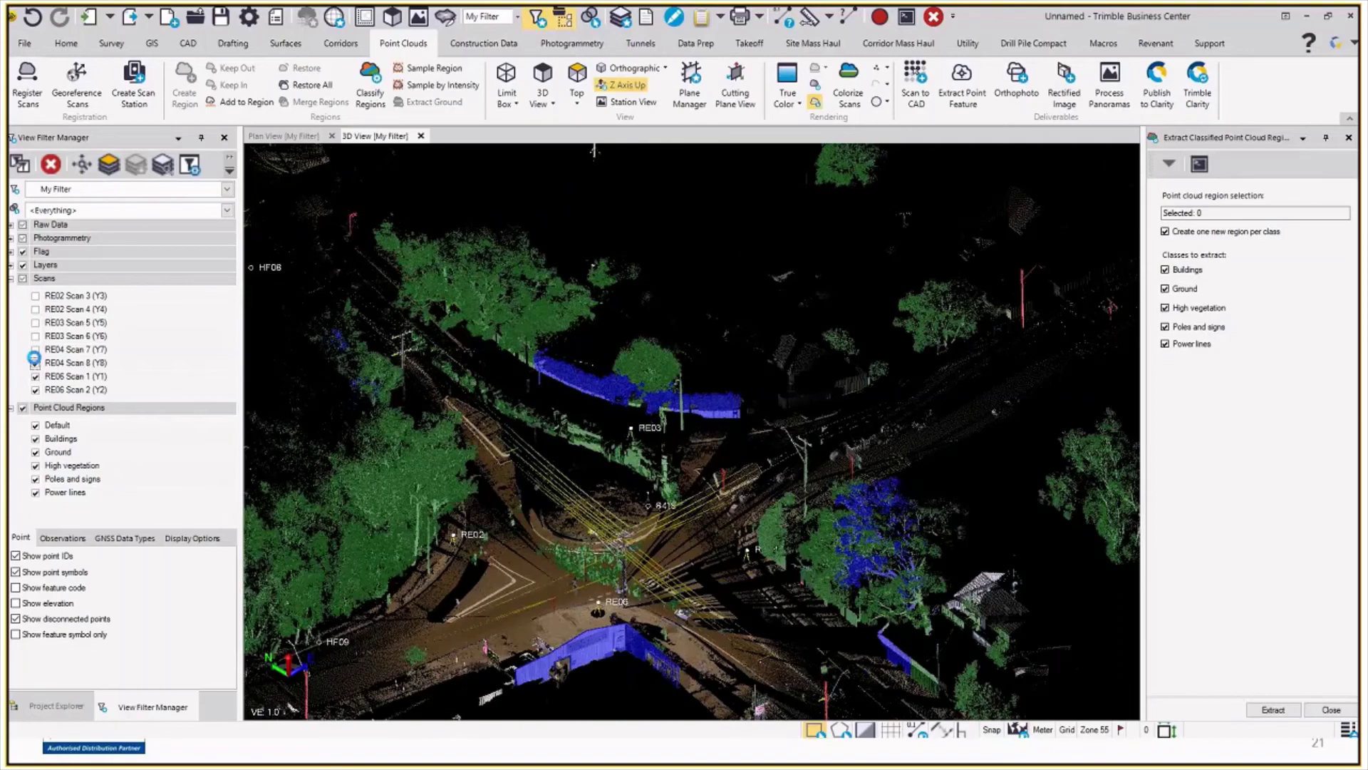
- Show all the RE02, RE03 and RE04 scans again and leave High vegetation as the only visible point cloud region
{"action": "left_click_drag", "start_coordinate": [33, 357], "coordinate": [37, 302]}
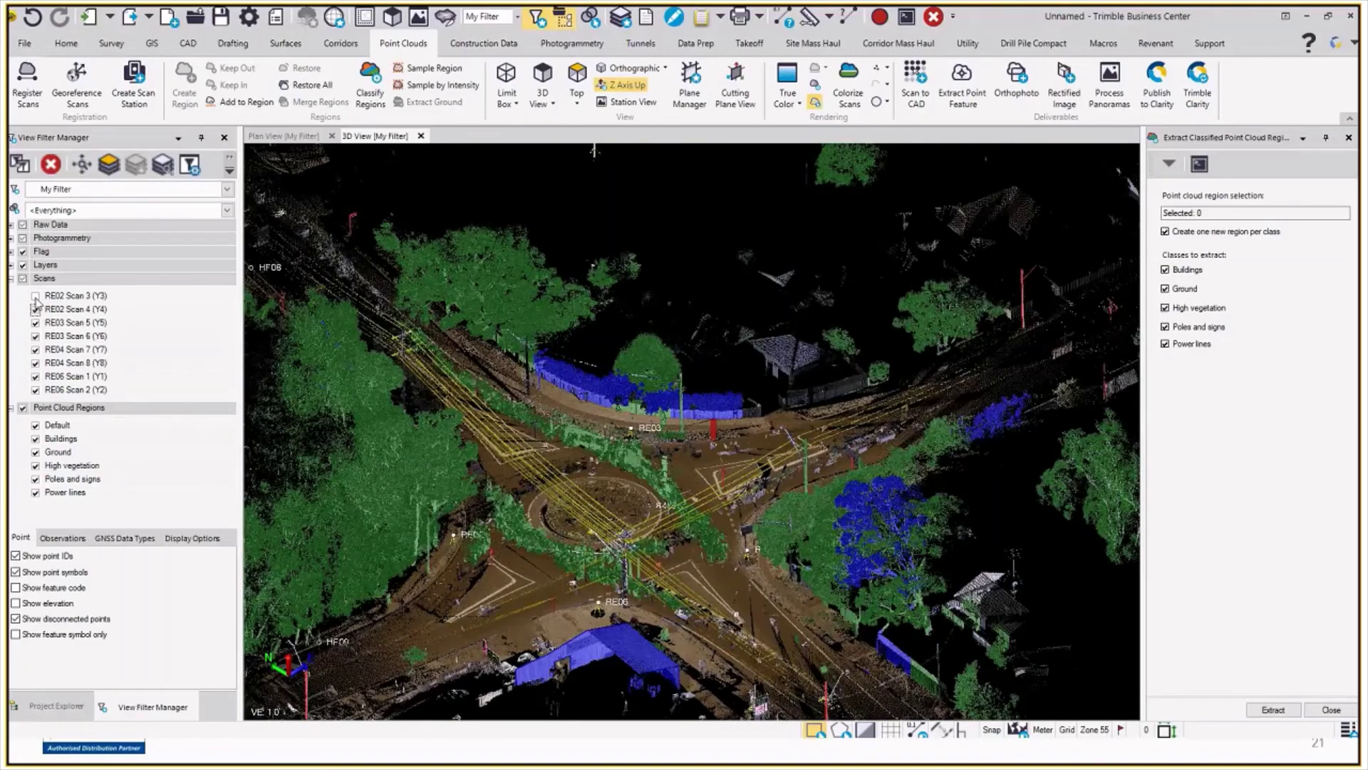
{"action": "left_click", "coordinate": [34, 296]}
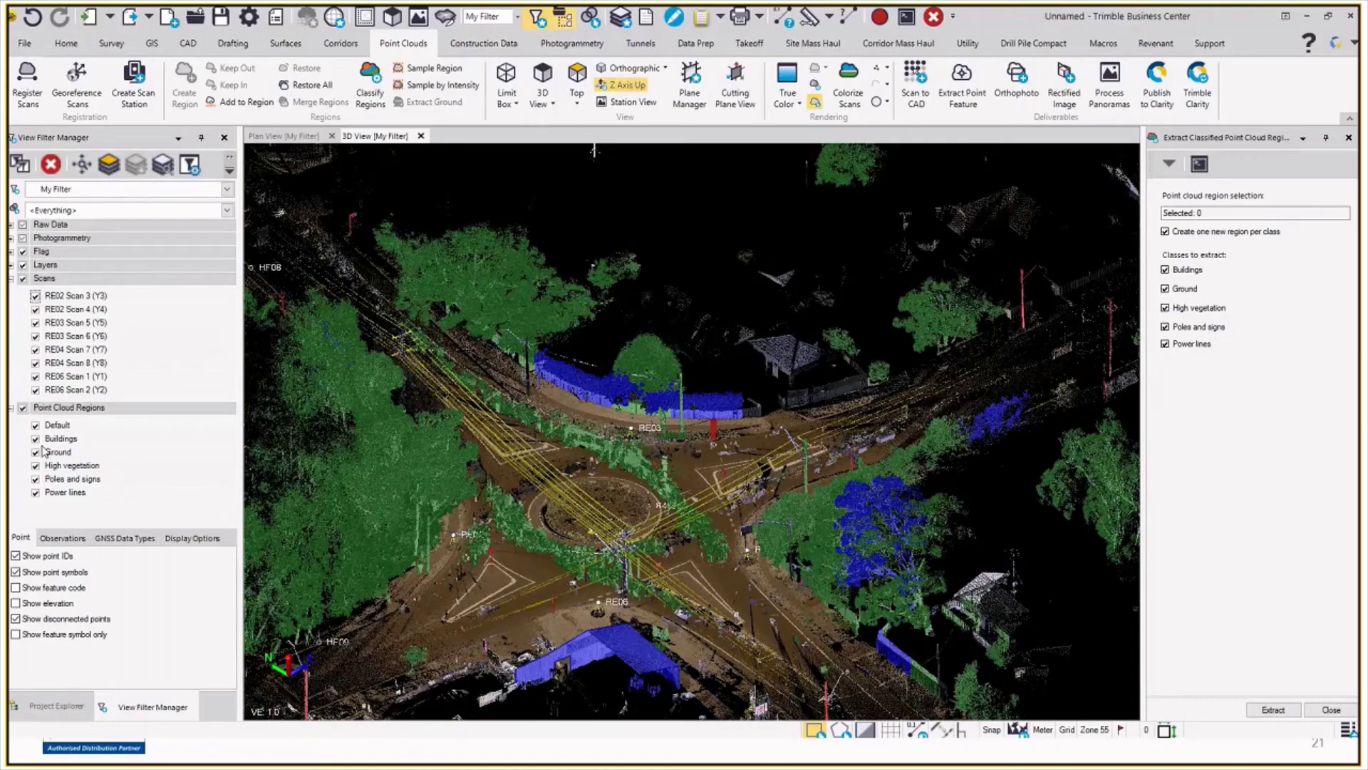
{"action": "left_click", "coordinate": [23, 407]}
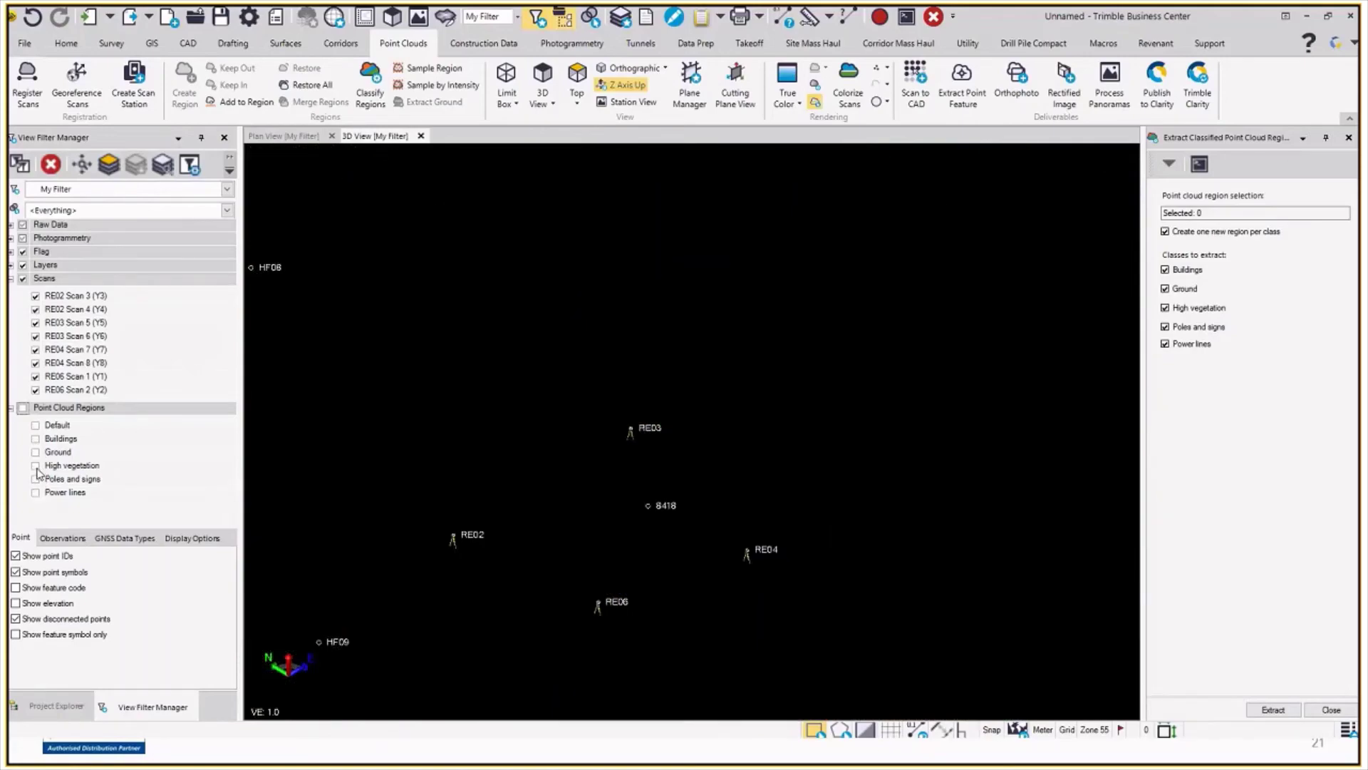
{"action": "left_click", "coordinate": [35, 466]}
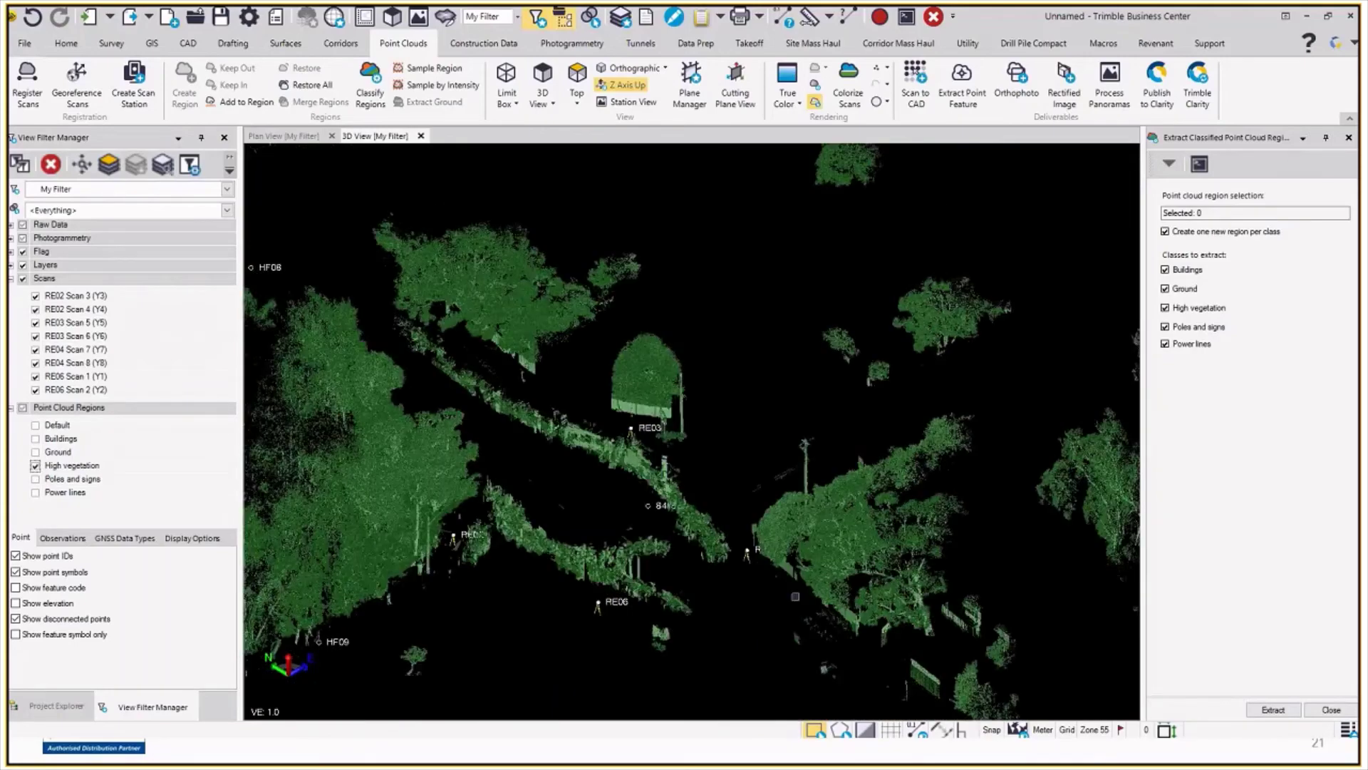
{"action": "mouse_move", "coordinate": [796, 596]}
{"action": "middle_mouse_down"}
{"action": "mouse_move", "coordinate": [568, 547]}
{"action": "mouse_move", "coordinate": [593, 572]}
{"action": "mouse_move", "coordinate": [617, 550]}
{"action": "mouse_move", "coordinate": [572, 498]}
{"action": "mouse_move", "coordinate": [618, 508]}
{"action": "mouse_move", "coordinate": [552, 376]}
{"action": "mouse_move", "coordinate": [679, 624]}
{"action": "middle_mouse_up"}
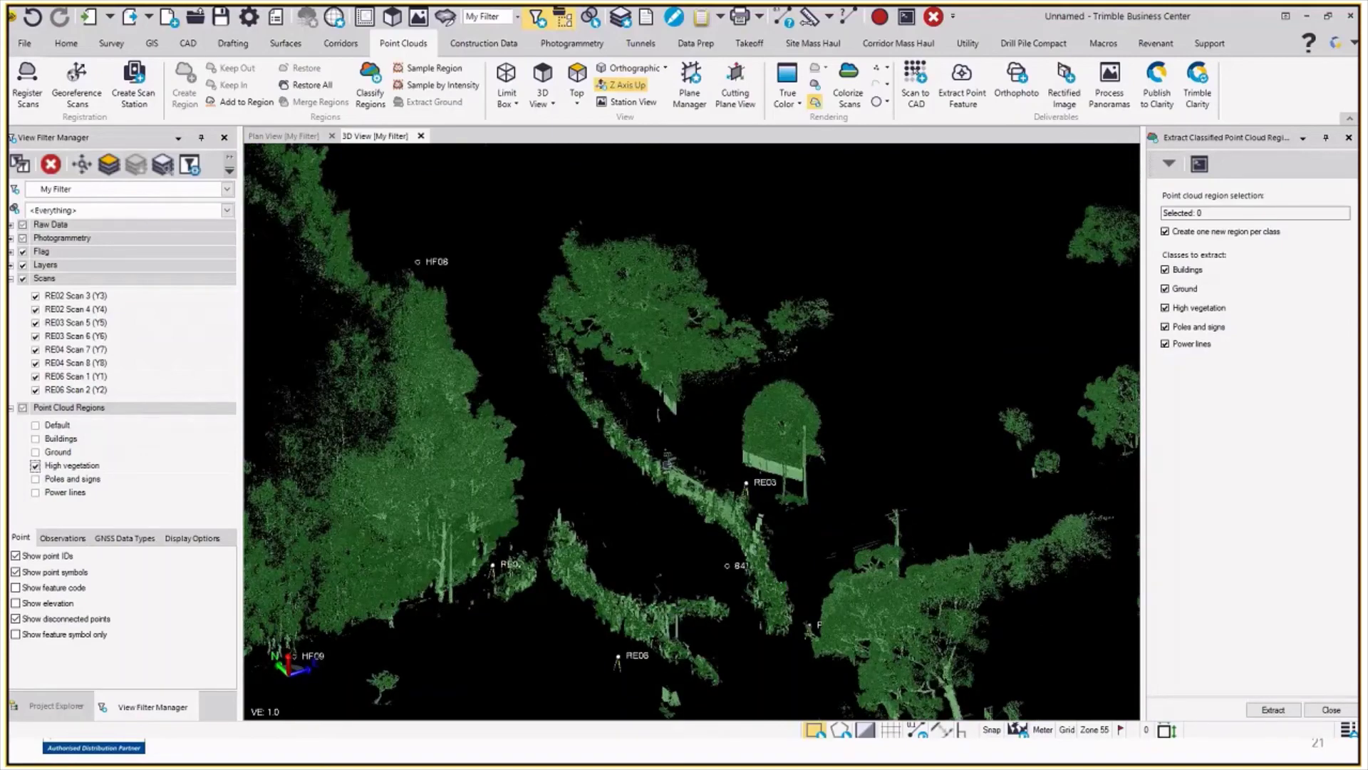
{"action": "middle_click_drag", "start_coordinate": [667, 462], "coordinate": [691, 544]}
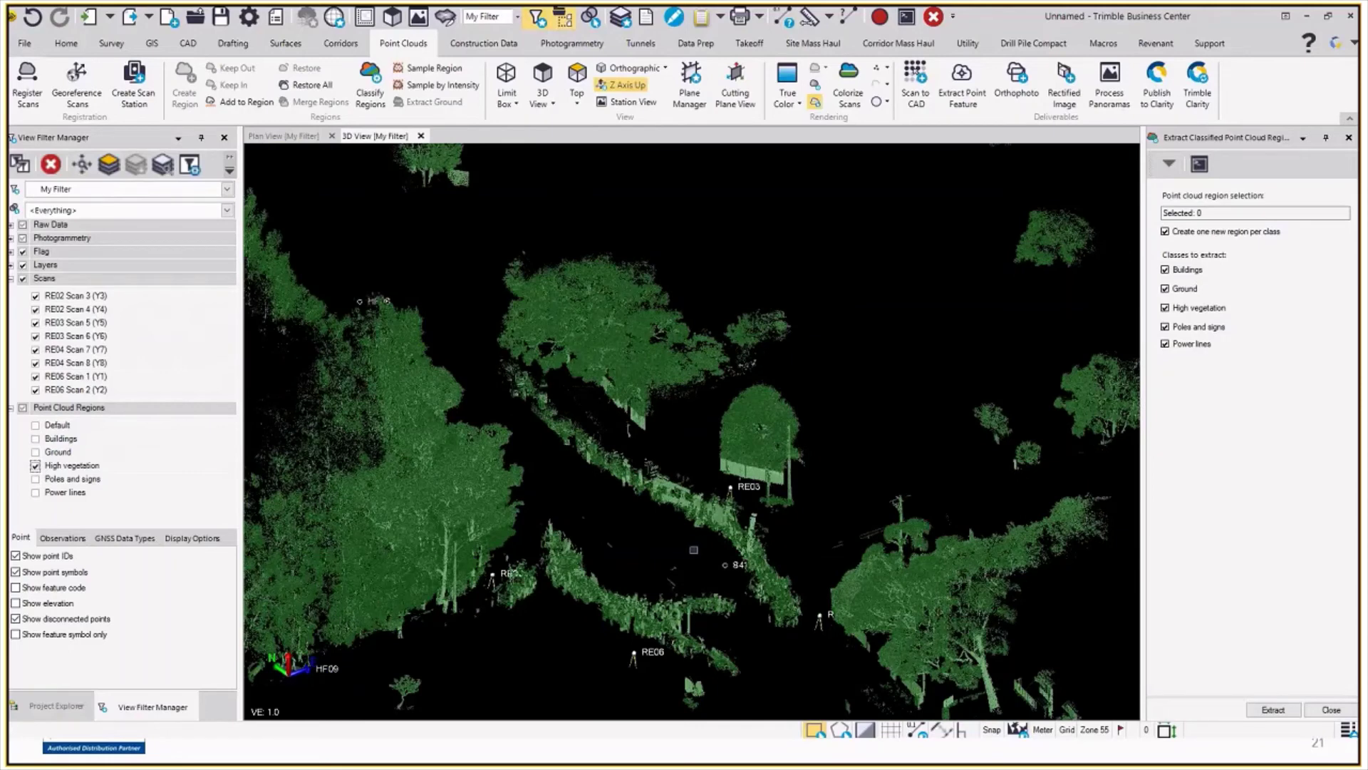
- Close the Extract Classified Point Cloud Region command and select the low vegetation around the roundabout with a polygon, excluding the surrounding trees
{"action": "left_click", "coordinate": [841, 729]}
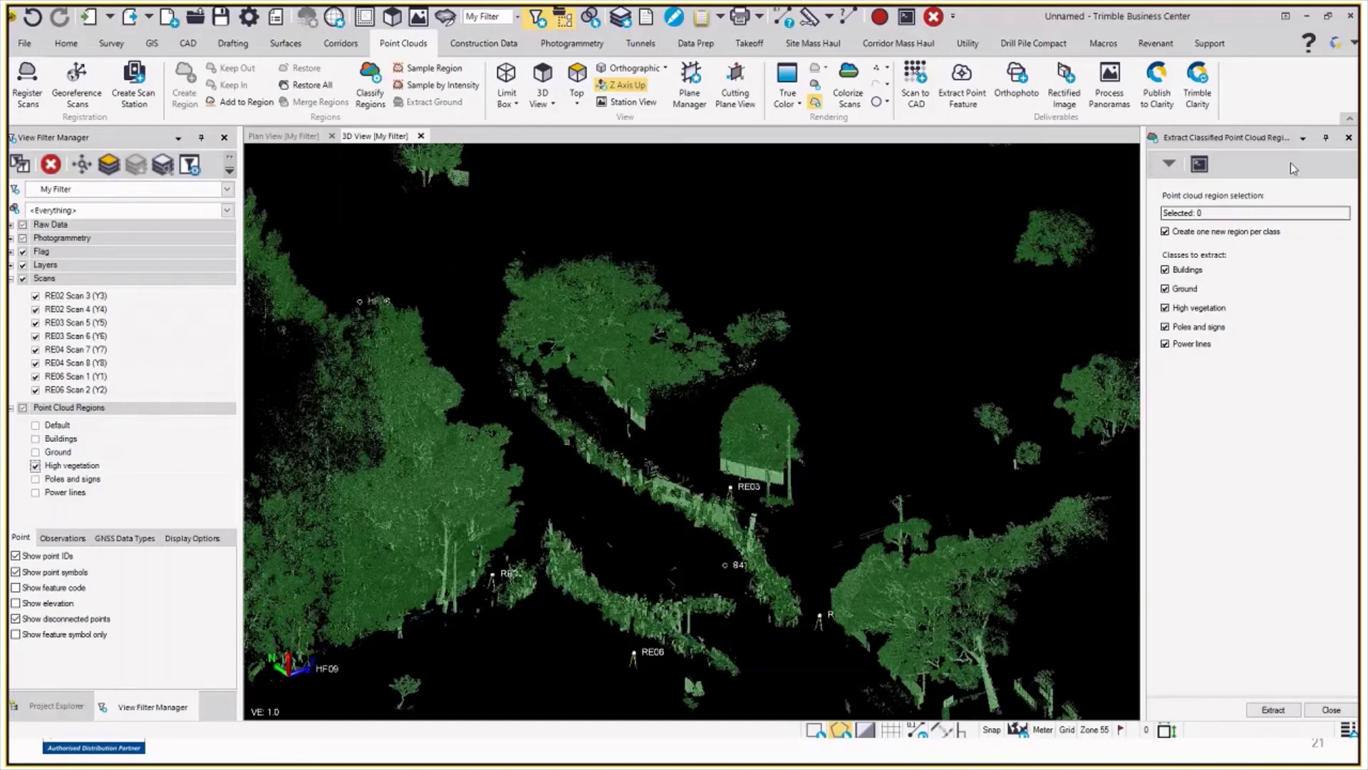
{"action": "left_click", "coordinate": [1349, 138]}
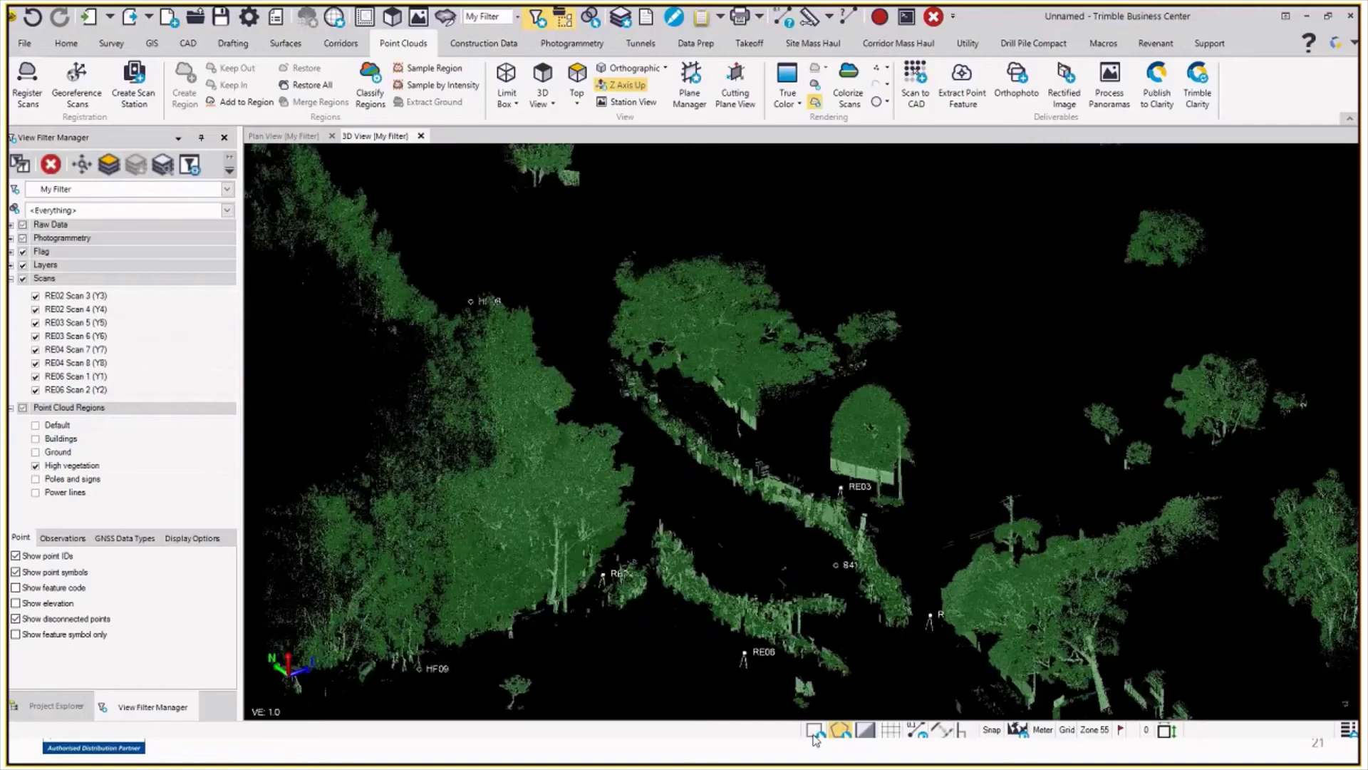
{"action": "left_click", "coordinate": [814, 731]}
{"action": "left_click", "coordinate": [592, 352]}
{"action": "left_click", "coordinate": [627, 362]}
{"action": "left_click", "coordinate": [745, 449]}
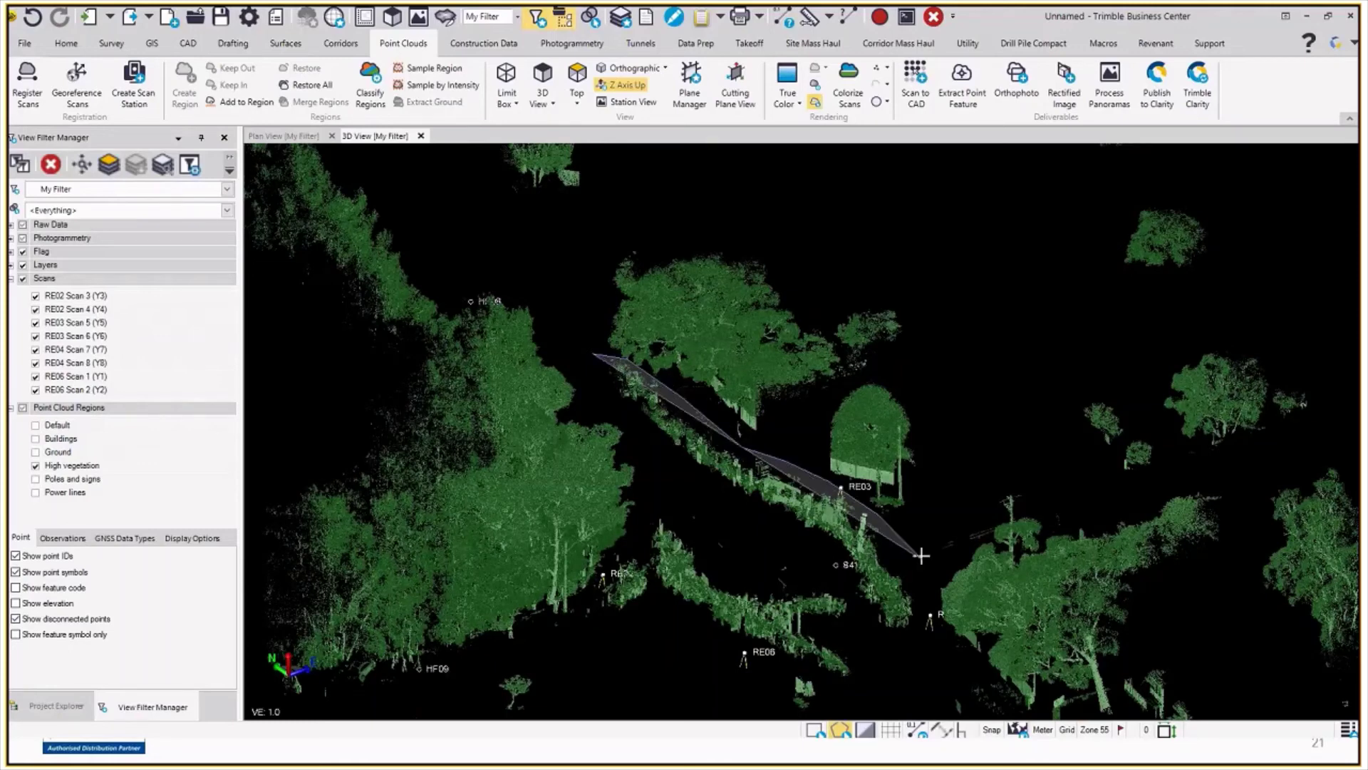
{"action": "left_click", "coordinate": [877, 515]}
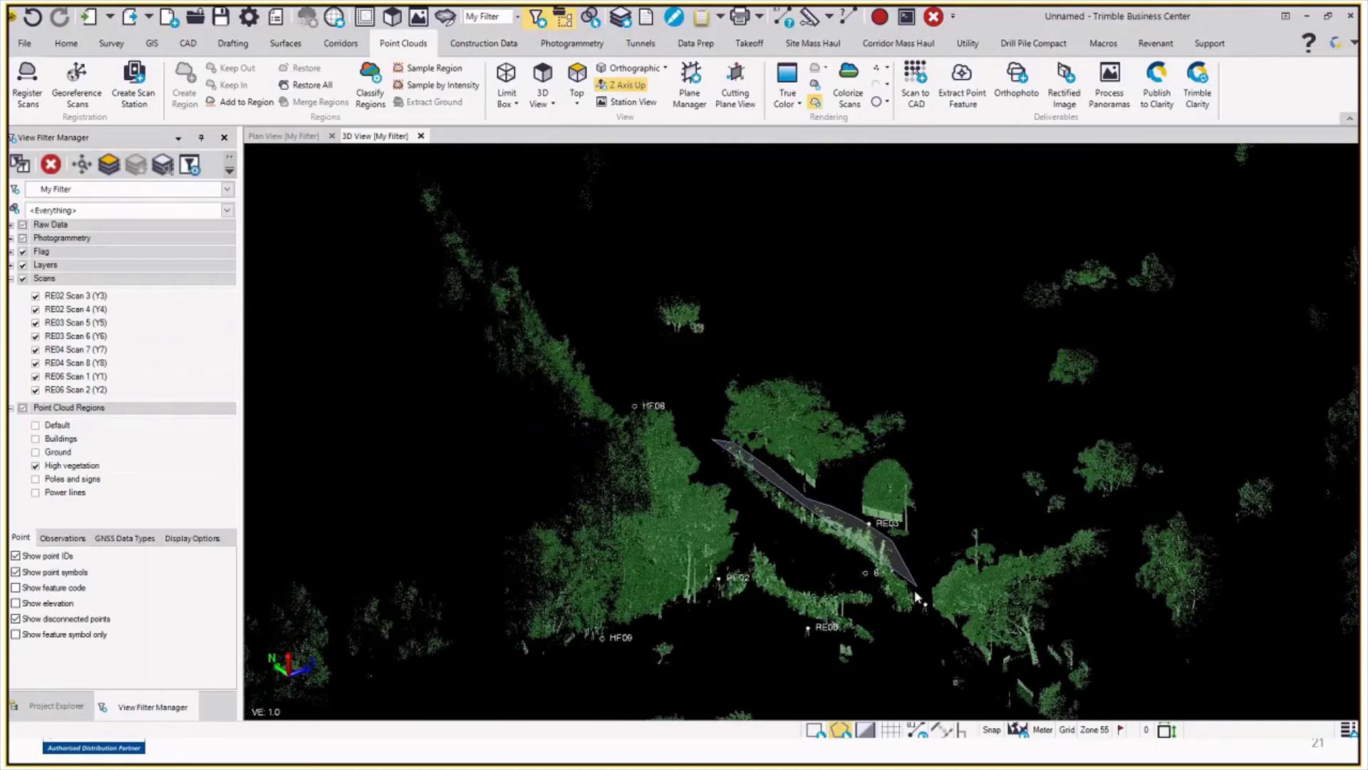
{"action": "scroll", "coordinate": [916, 594], "scroll_direction": "up", "scroll_amount": 2}
{"action": "left_click", "coordinate": [928, 602]}
{"action": "left_click", "coordinate": [919, 656]}
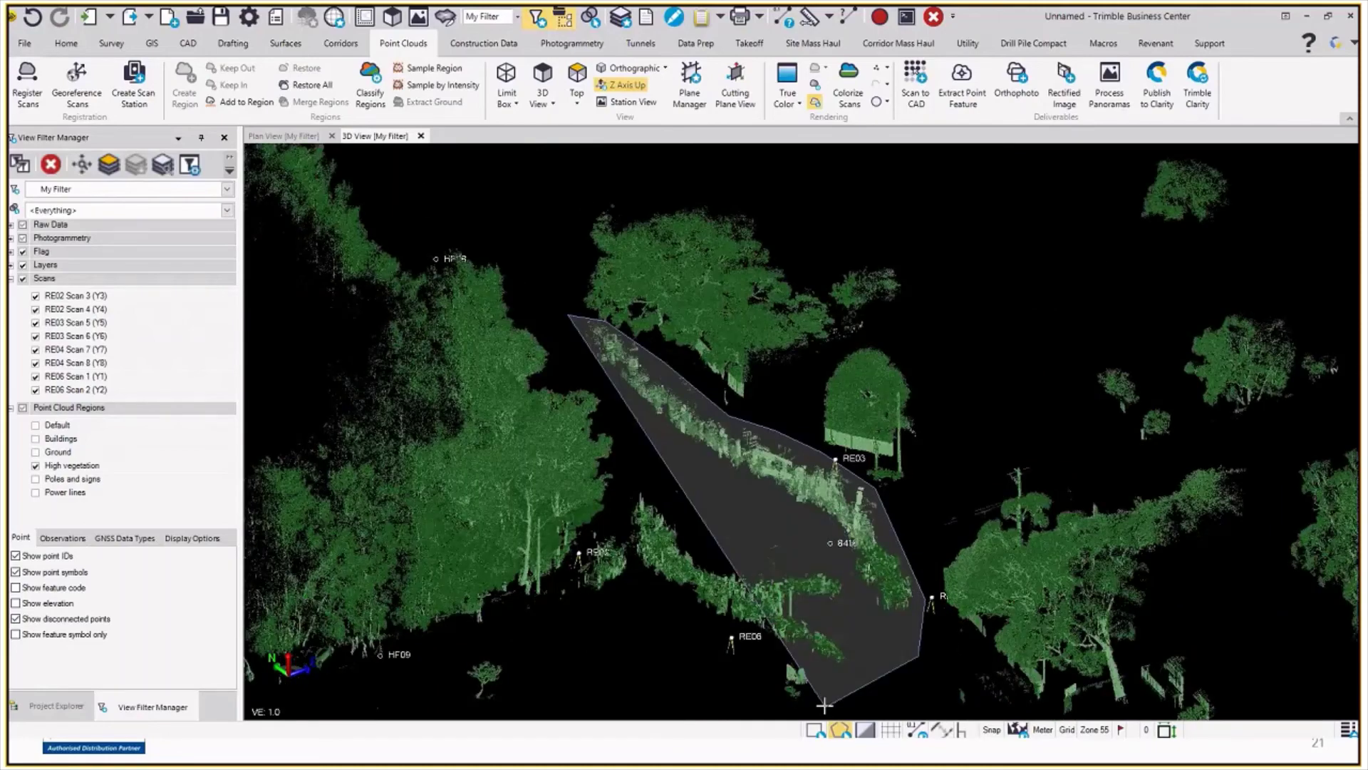
{"action": "left_click", "coordinate": [824, 705]}
{"action": "left_click", "coordinate": [619, 663]}
{"action": "left_click", "coordinate": [545, 613]}
{"action": "left_click", "coordinate": [568, 562]}
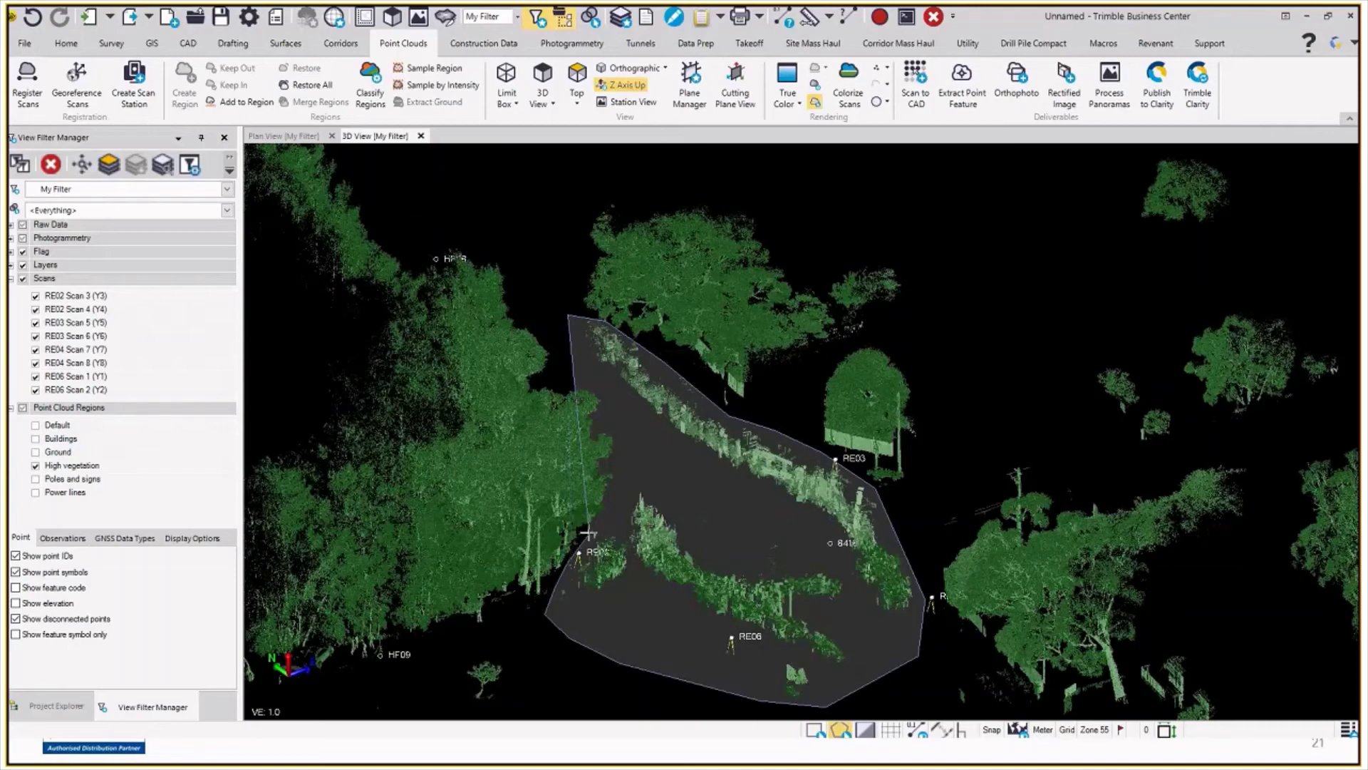
{"action": "left_click", "coordinate": [635, 482]}
{"action": "left_click", "coordinate": [627, 434]}
{"action": "double_click", "coordinate": [588, 366]}
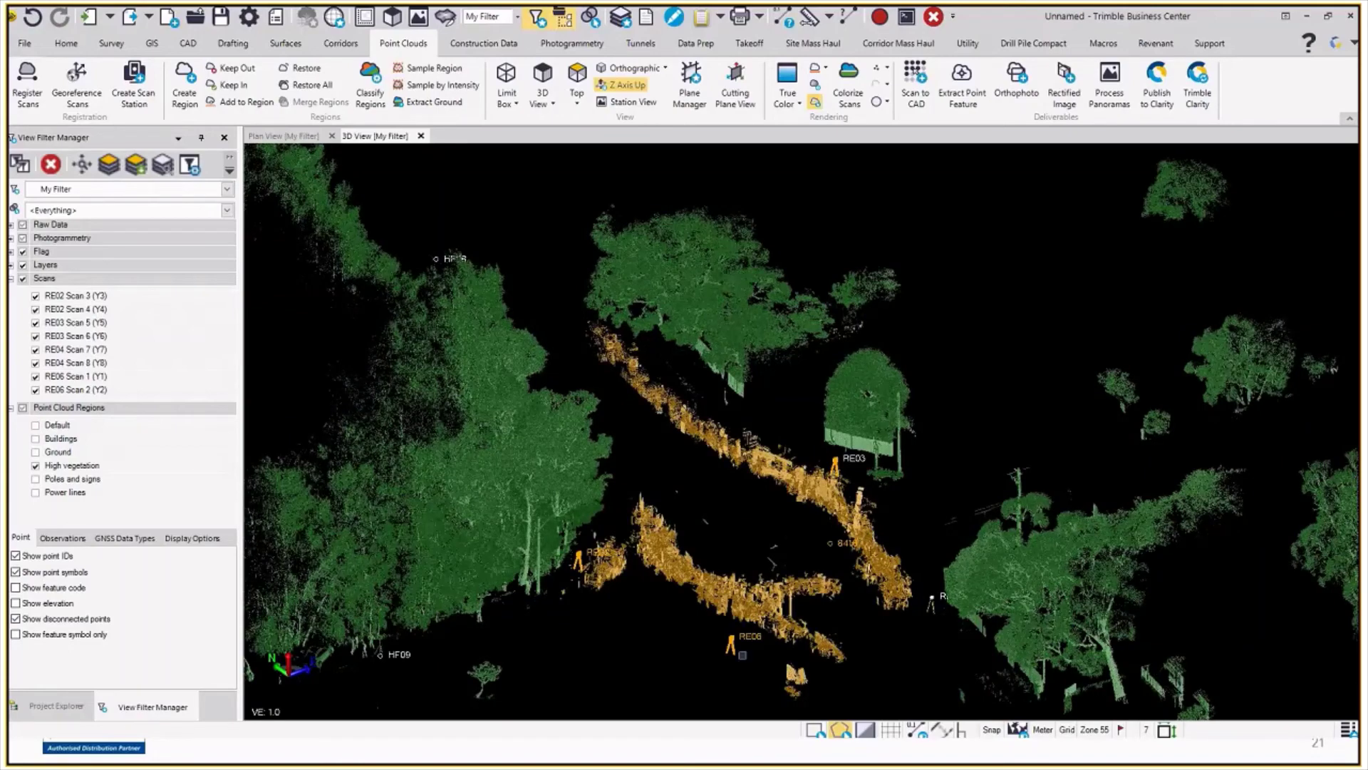
- Check the selected low vegetation points and add them to the Default point cloud region
{"action": "scroll", "coordinate": [935, 608], "scroll_direction": "up", "scroll_amount": 5}
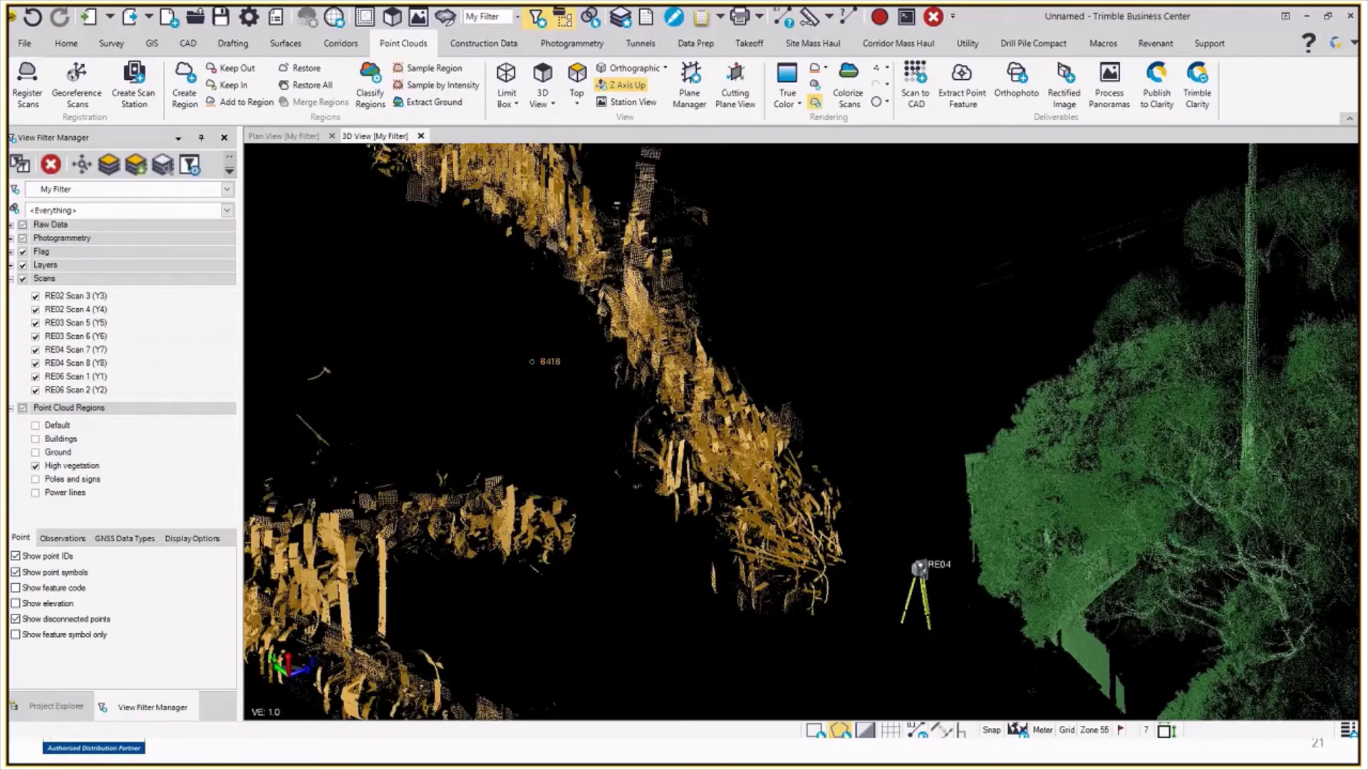
{"action": "scroll", "coordinate": [936, 605], "scroll_direction": "down", "scroll_amount": 5}
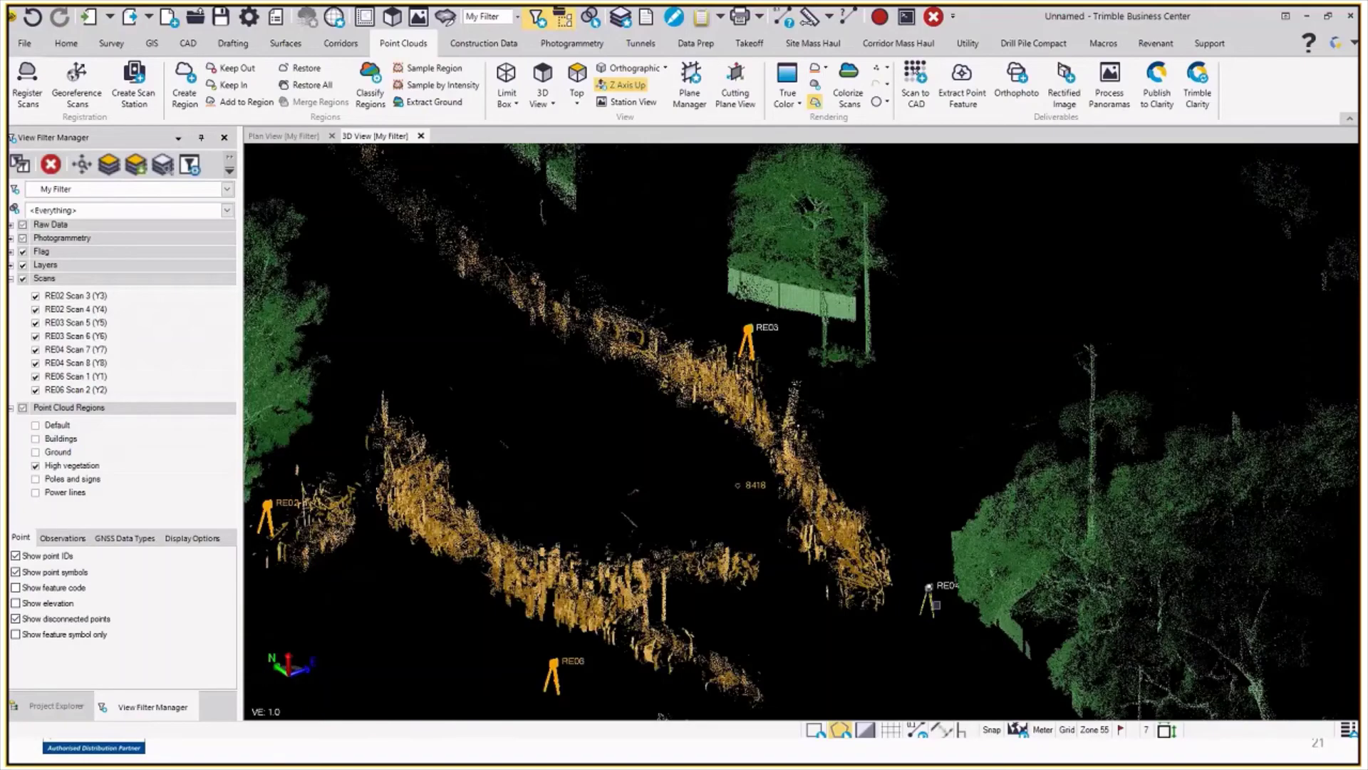
{"action": "scroll", "coordinate": [802, 563], "scroll_direction": "down", "scroll_amount": 3}
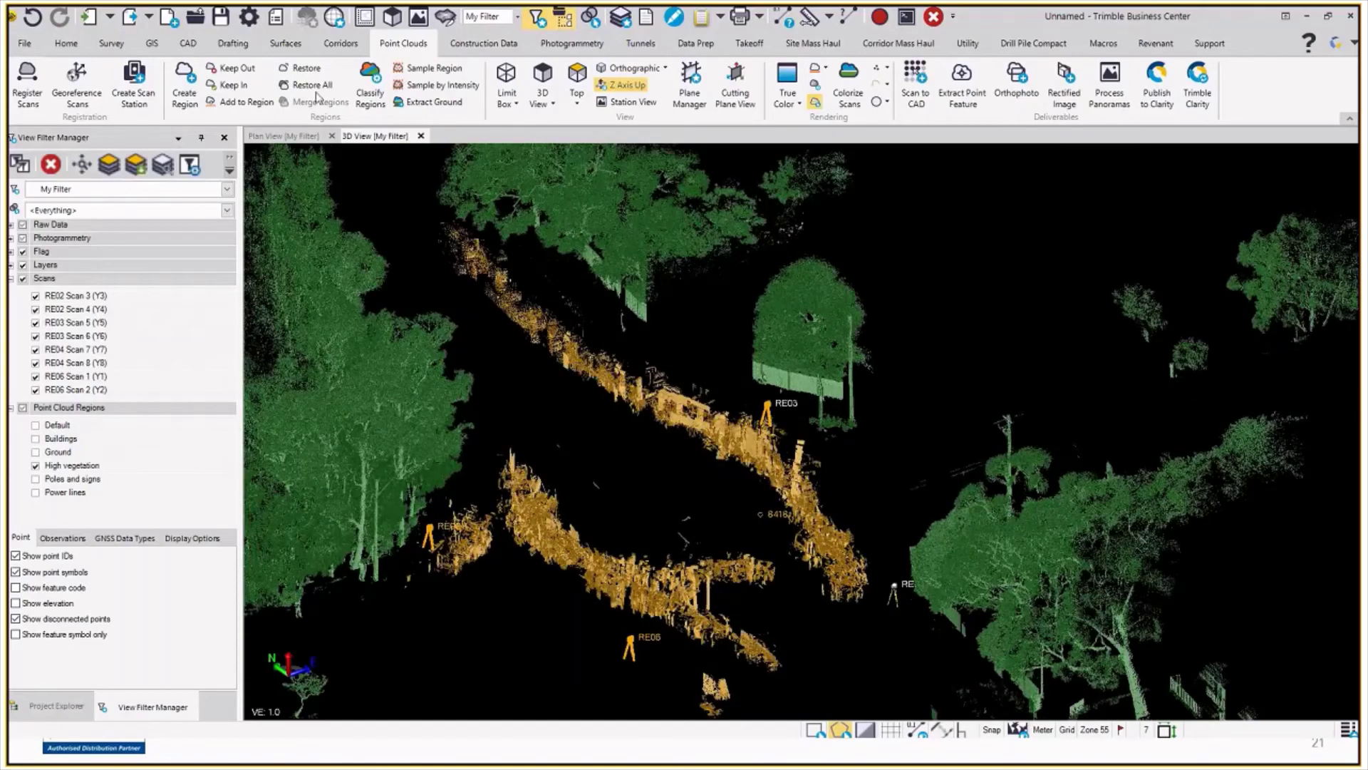
{"action": "left_click", "coordinate": [247, 102]}
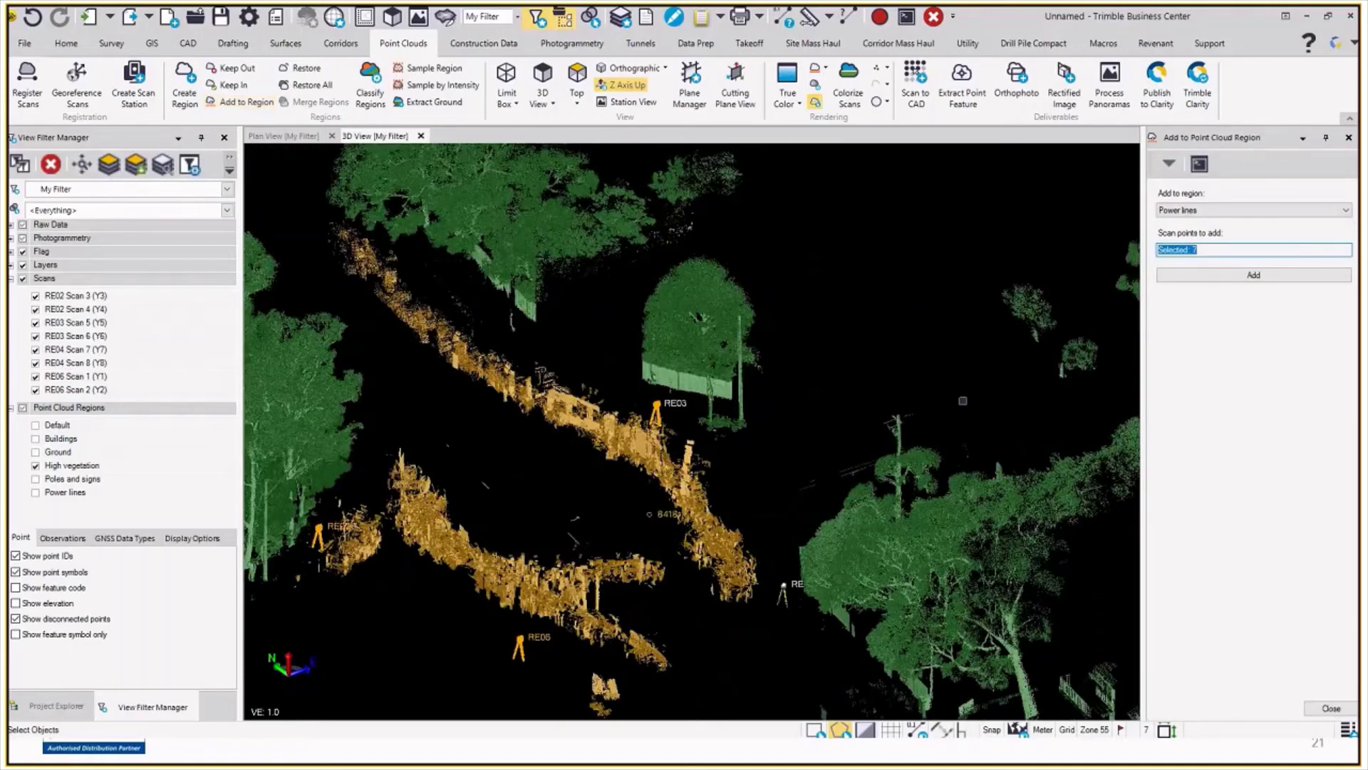
{"action": "left_click", "coordinate": [1243, 209]}
{"action": "left_click", "coordinate": [1222, 219]}
{"action": "left_click", "coordinate": [1229, 273]}
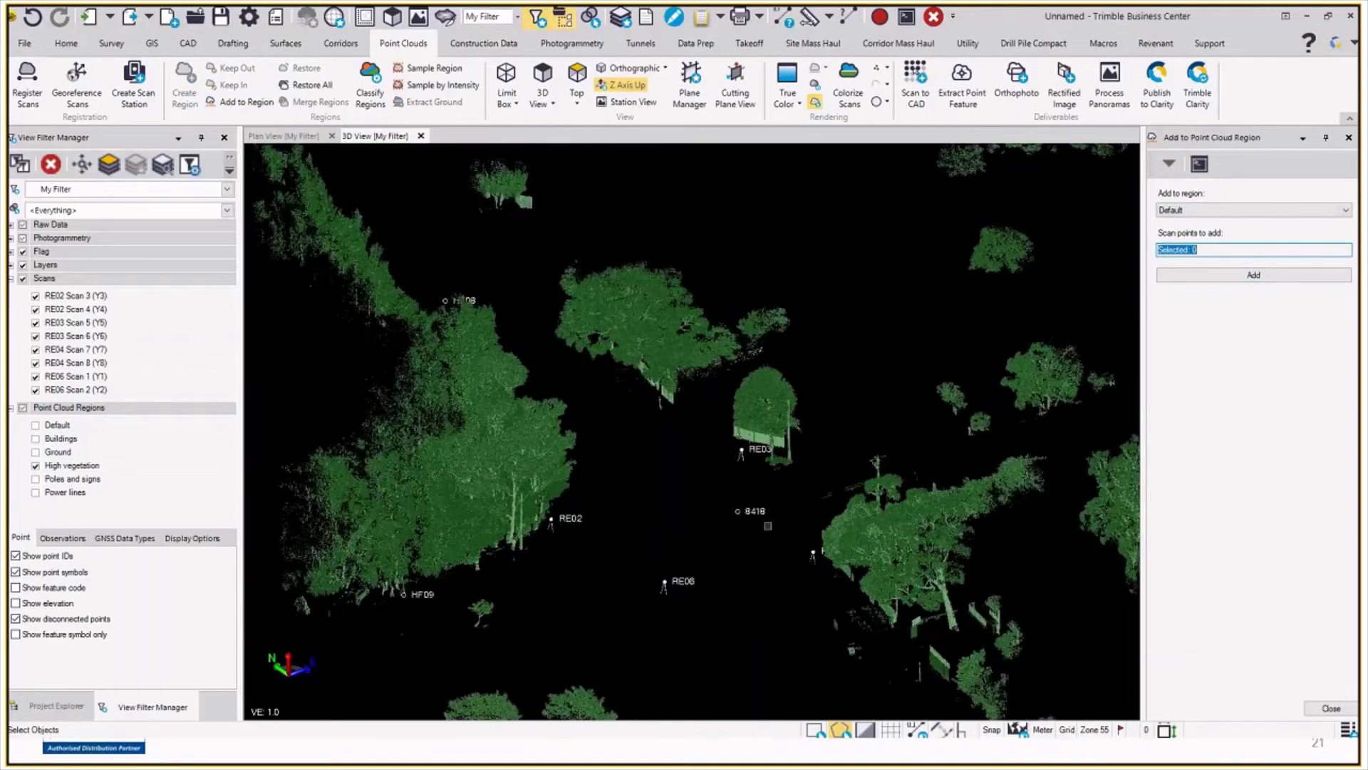
- Turn all point cloud regions back on except Default and view the roundabout without its unclassified points
{"action": "left_click", "coordinate": [23, 408]}
{"action": "left_click", "coordinate": [23, 409]}
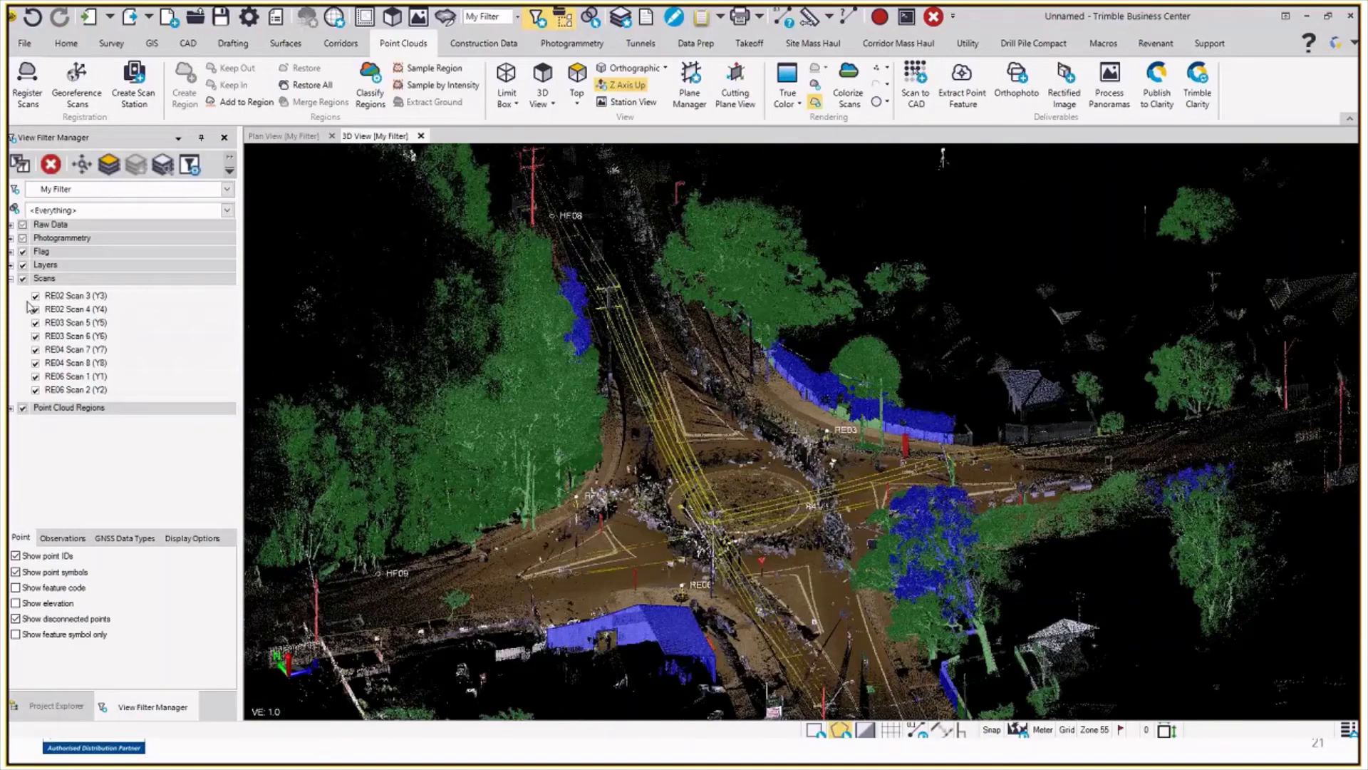
{"action": "left_click", "coordinate": [11, 278]}
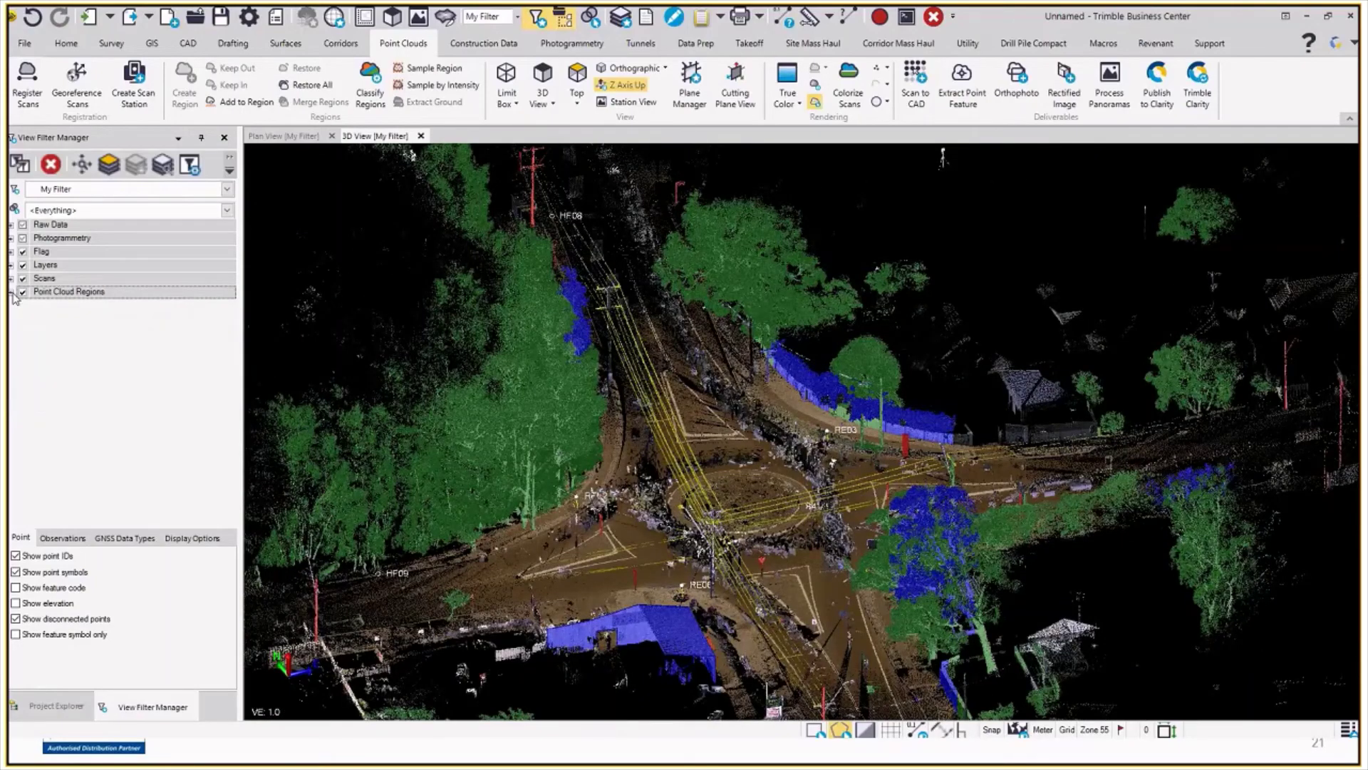
{"action": "left_click", "coordinate": [10, 292]}
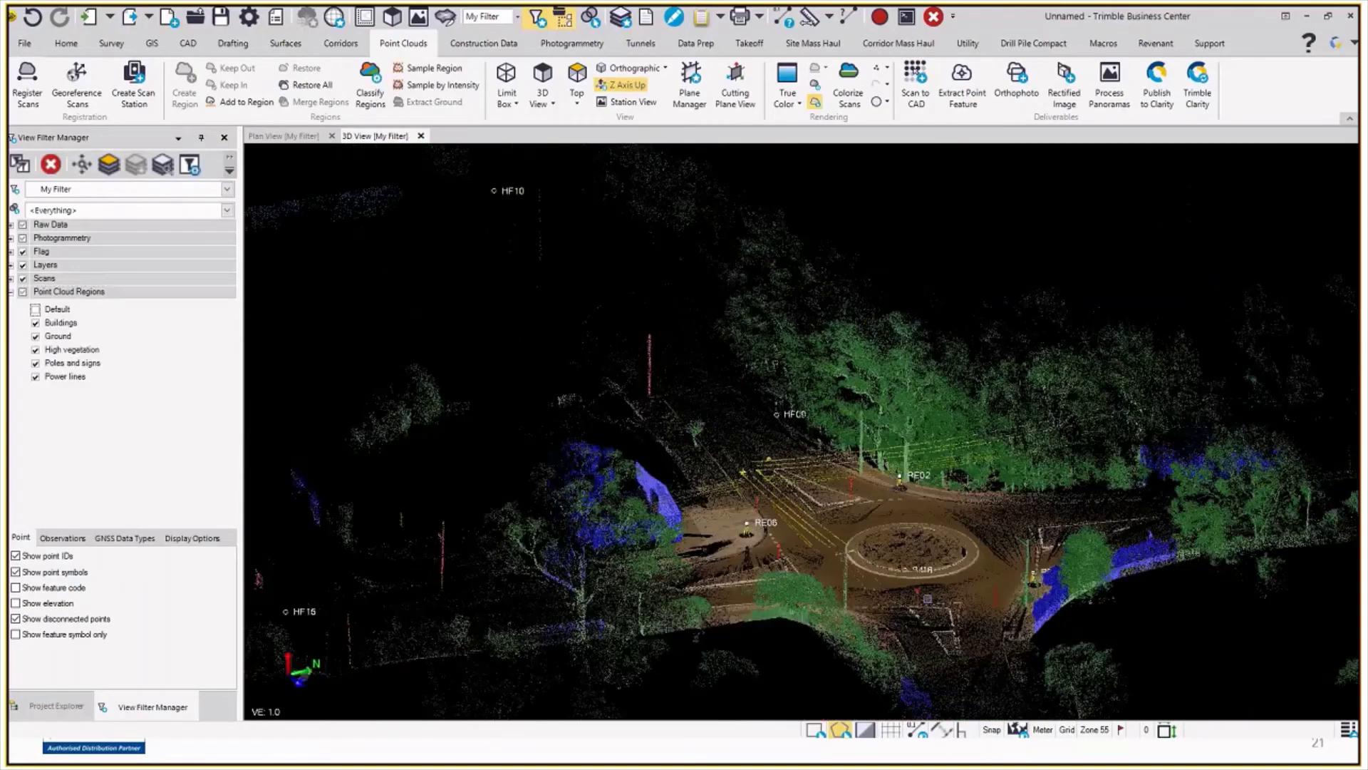
{"action": "scroll", "coordinate": [927, 599], "scroll_direction": "up", "scroll_amount": 3}
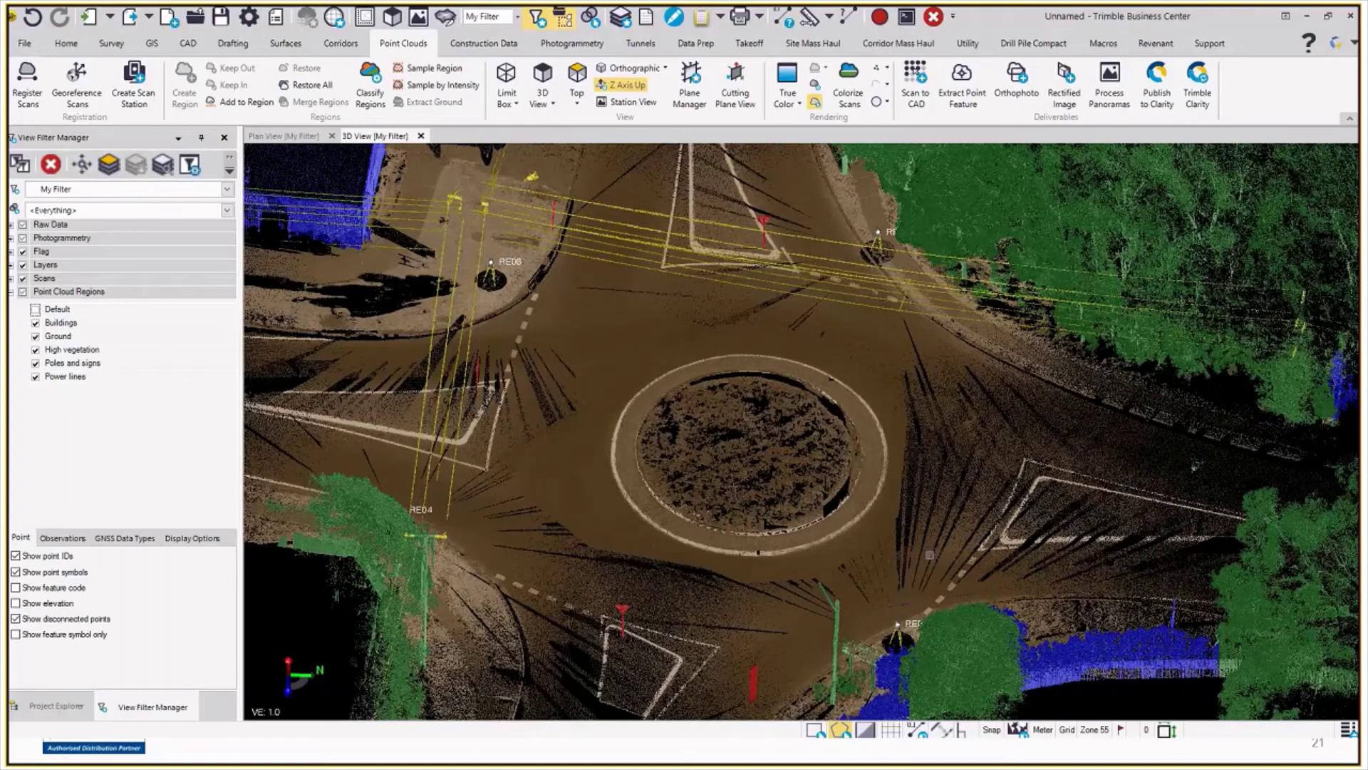
{"action": "middle_click_drag", "start_coordinate": [929, 555], "coordinate": [651, 316]}
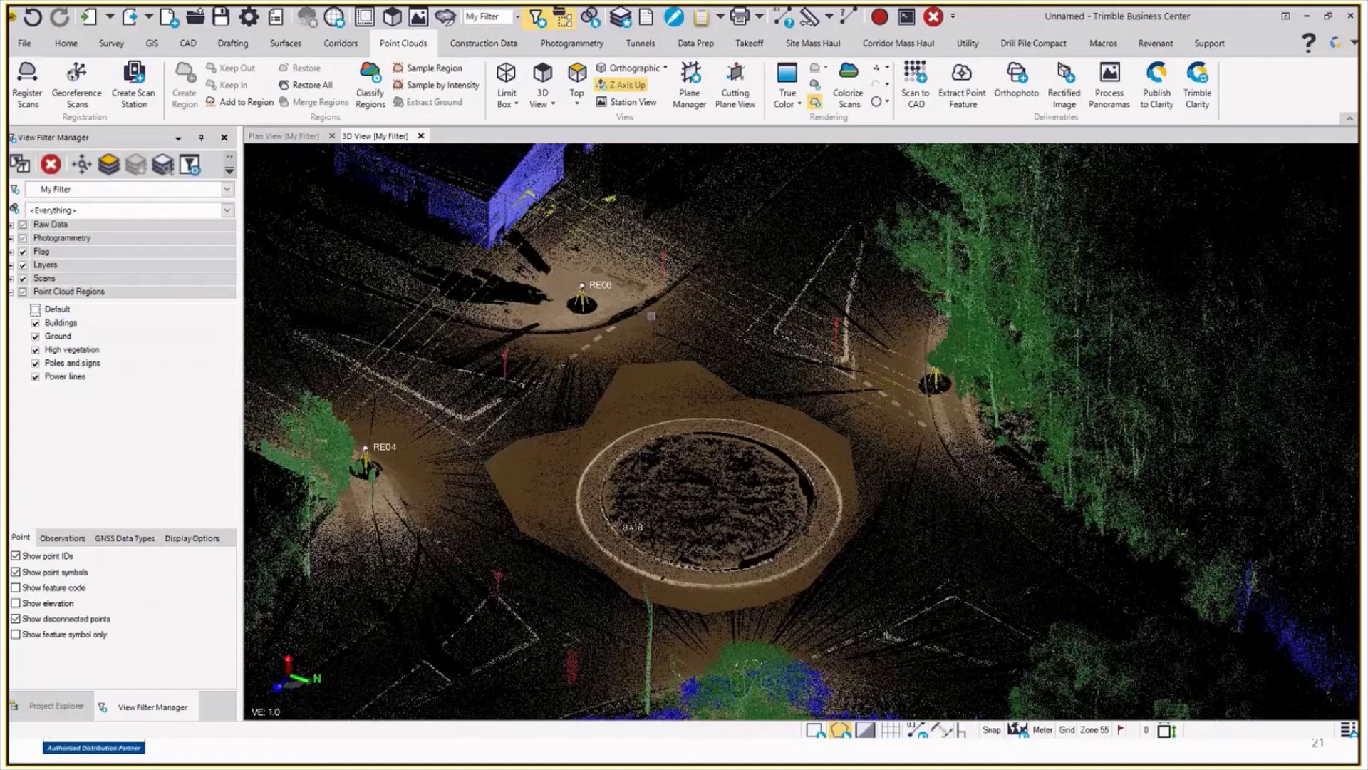
{"action": "middle_click_drag", "start_coordinate": [651, 316], "coordinate": [380, 478]}
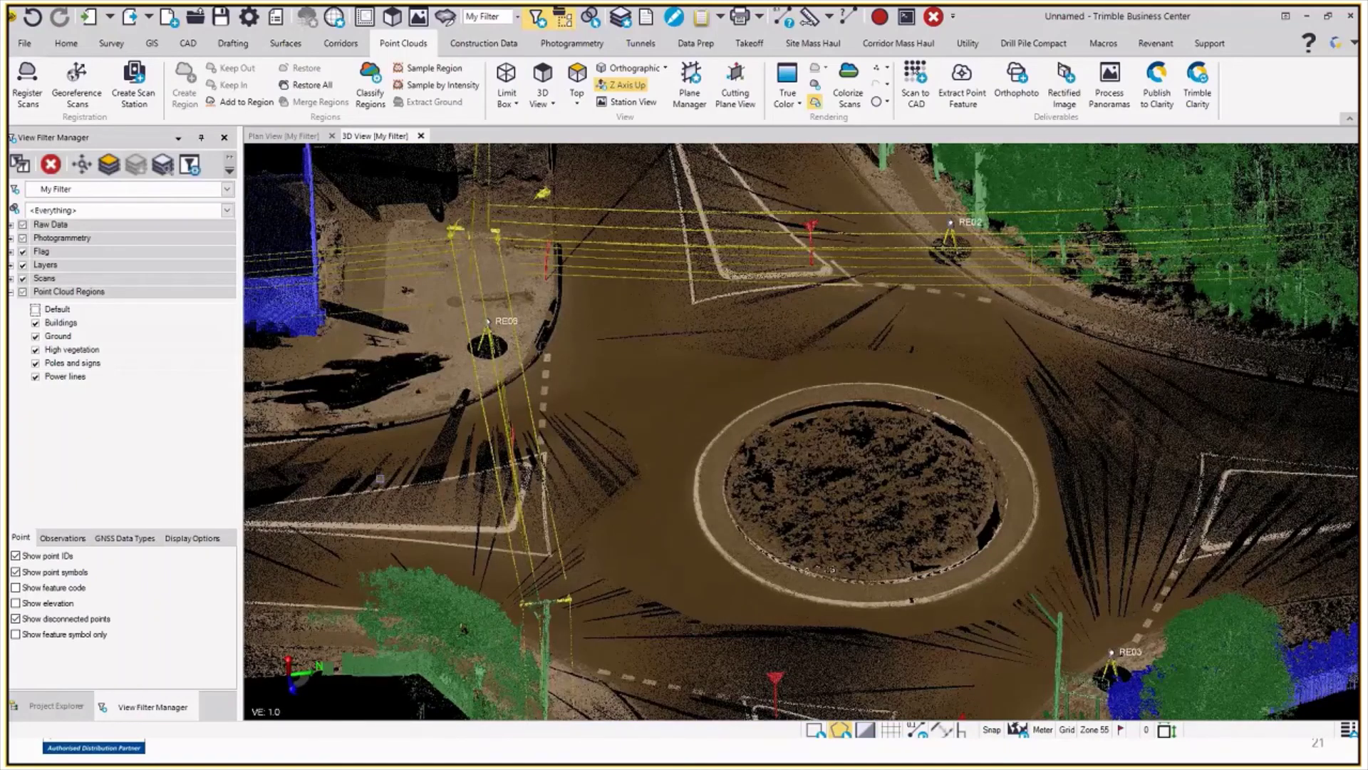
{"action": "middle_click_drag", "start_coordinate": [380, 478], "coordinate": [616, 504]}
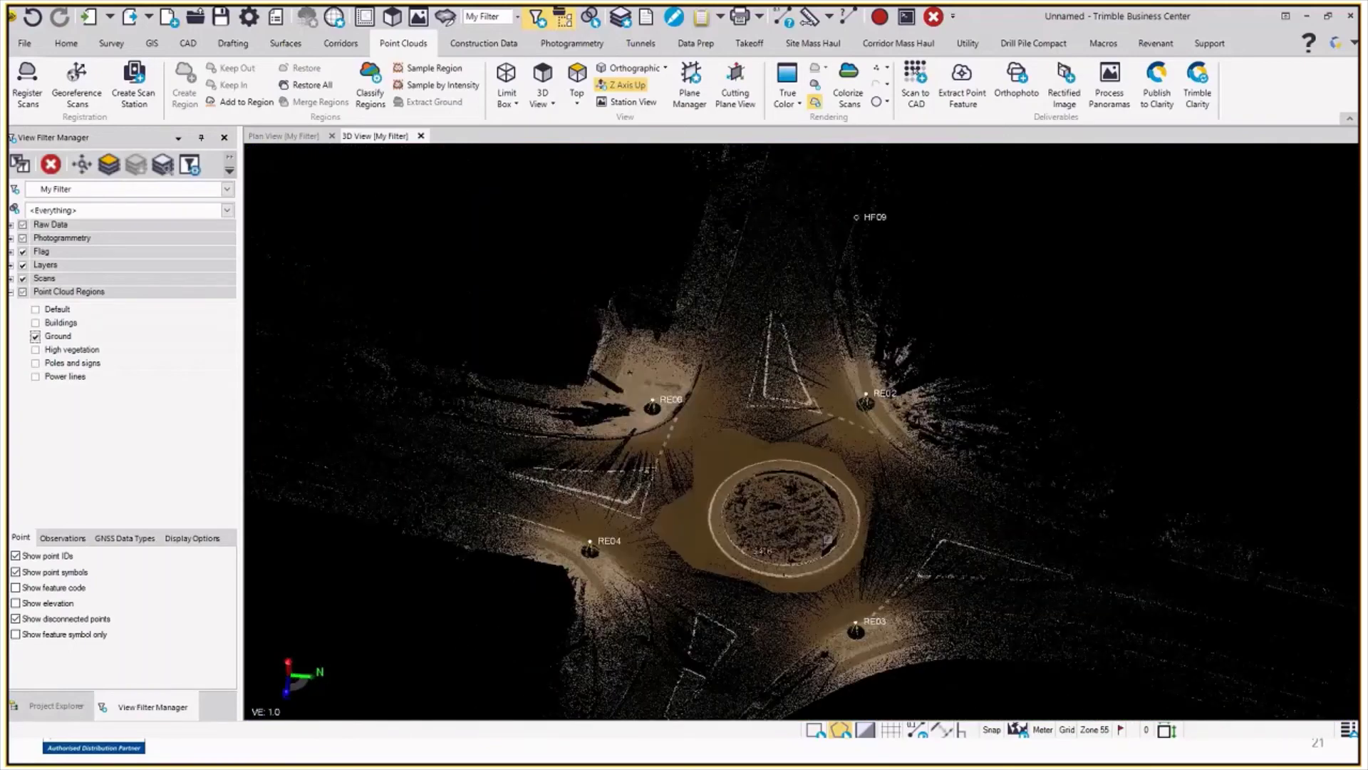
- Leave only the Ground region visible and select the ground points of the roundabout and its surrounding corners with a polygon
{"action": "middle_click_drag", "start_coordinate": [826, 540], "coordinate": [646, 377]}
{"action": "left_click", "coordinate": [647, 378]}
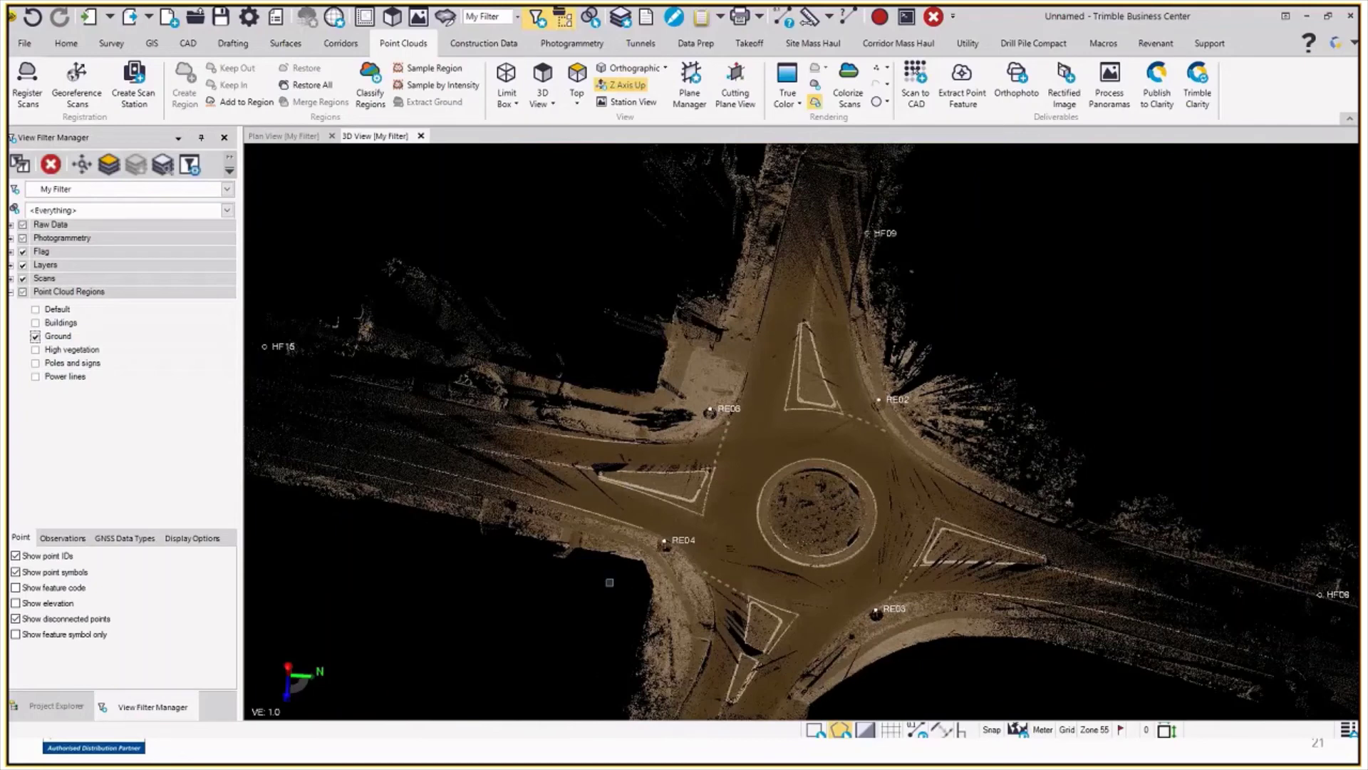
{"action": "left_click", "coordinate": [610, 583]}
{"action": "left_click", "coordinate": [846, 709]}
{"action": "left_click", "coordinate": [985, 630]}
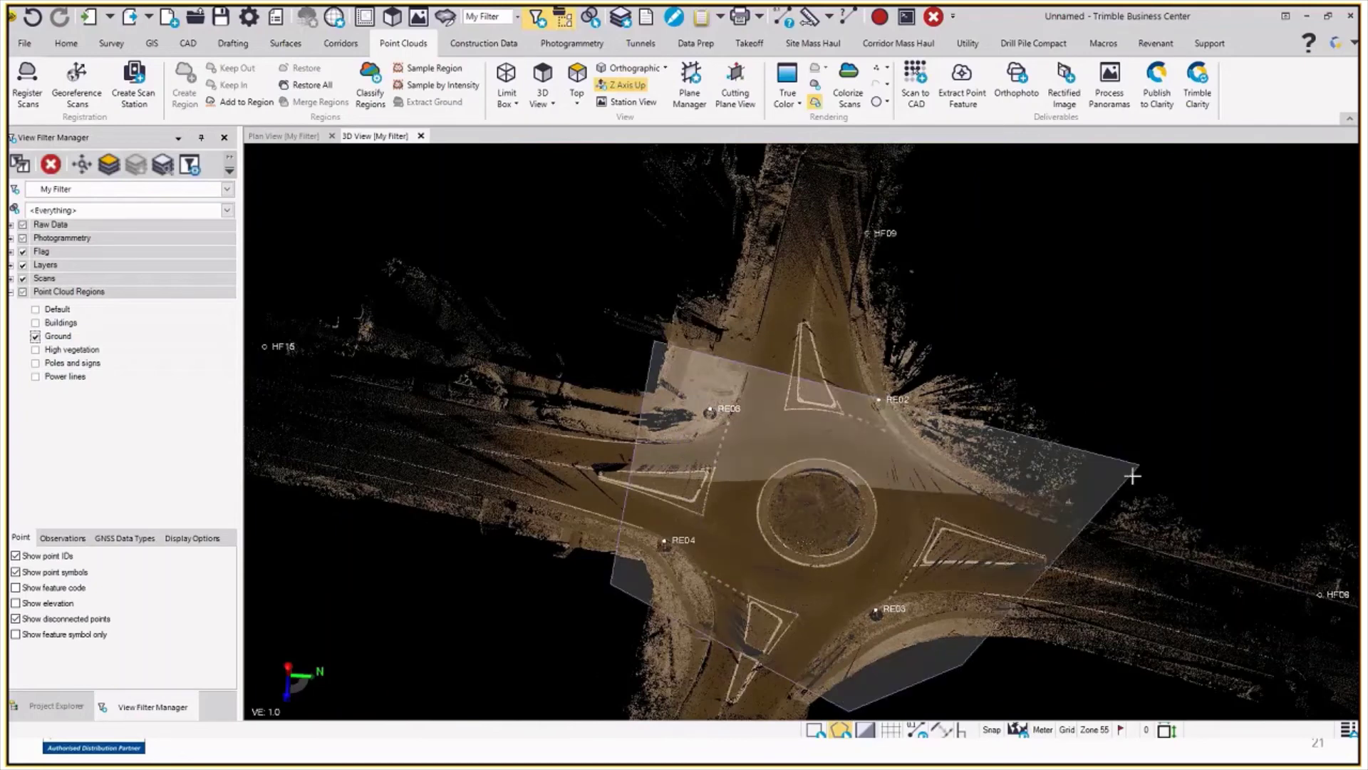
{"action": "left_click", "coordinate": [1133, 477]}
{"action": "left_click", "coordinate": [696, 275]}
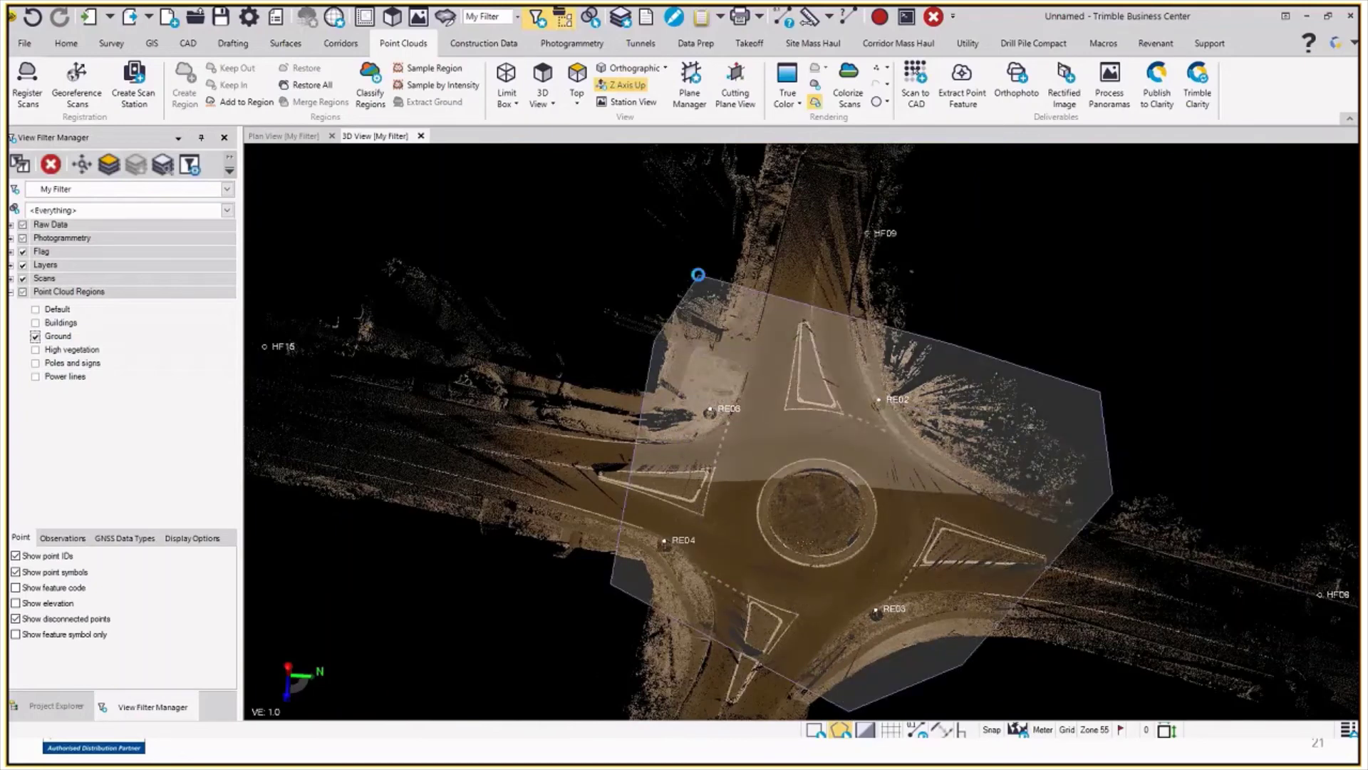
{"action": "key", "text": "Return"}
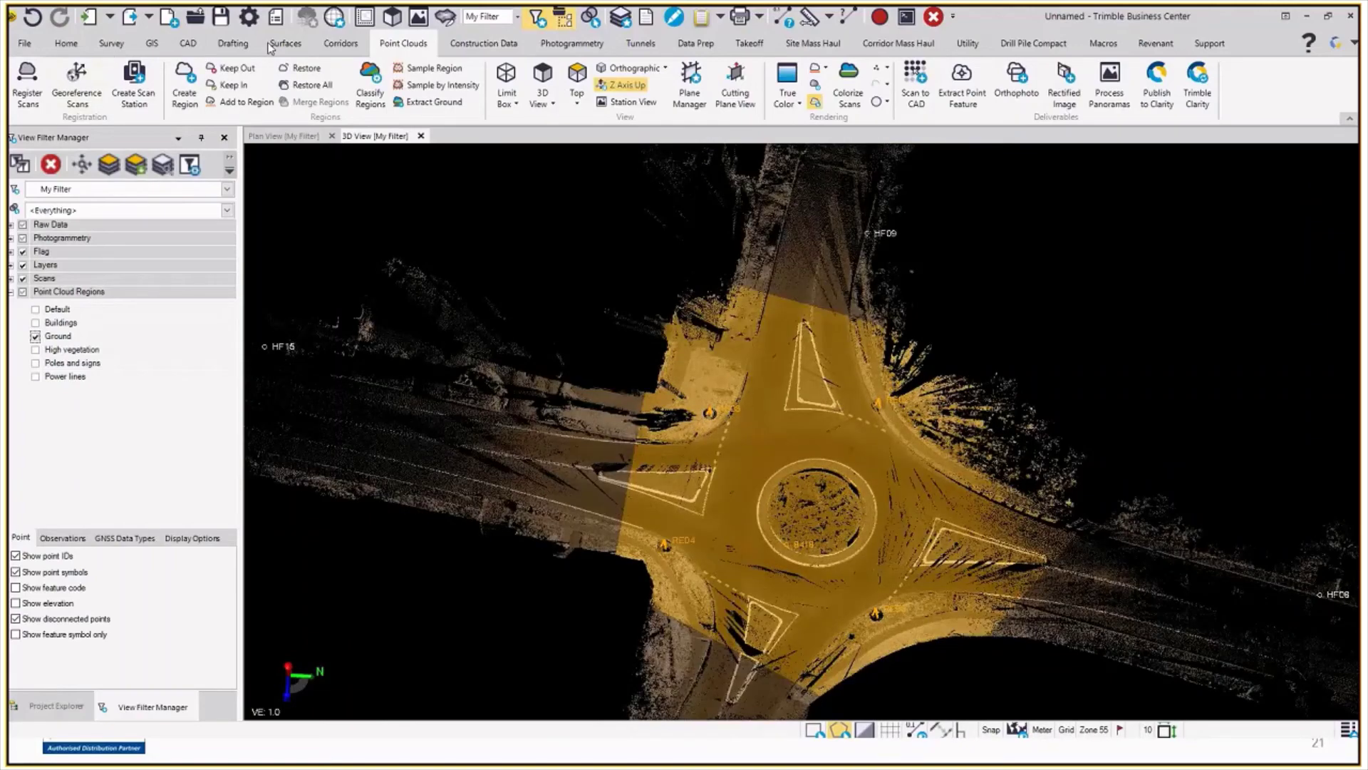
- Create a surface named OG from the selected ground points
{"action": "left_click", "coordinate": [285, 43]}
{"action": "left_click", "coordinate": [31, 84]}
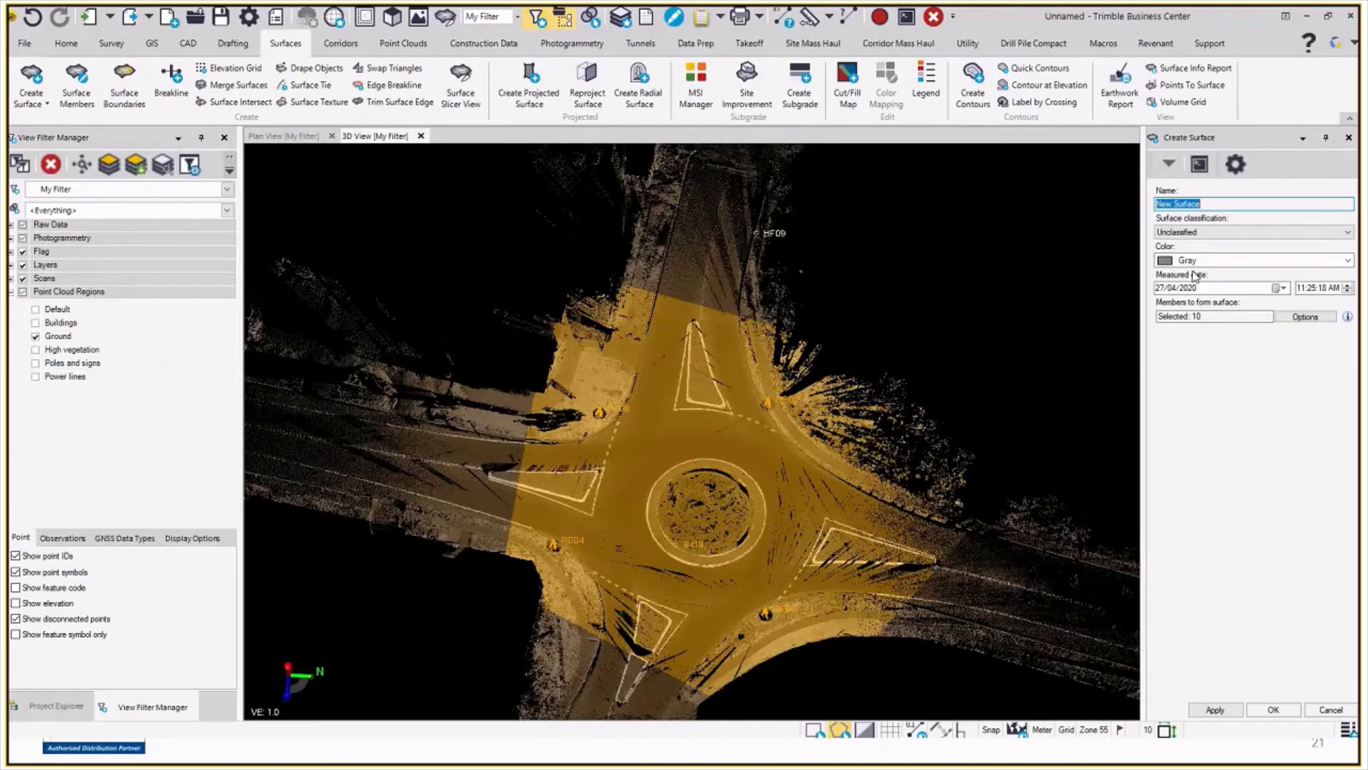
{"action": "type", "text": "OG"}
{"action": "left_click", "coordinate": [1274, 710]}
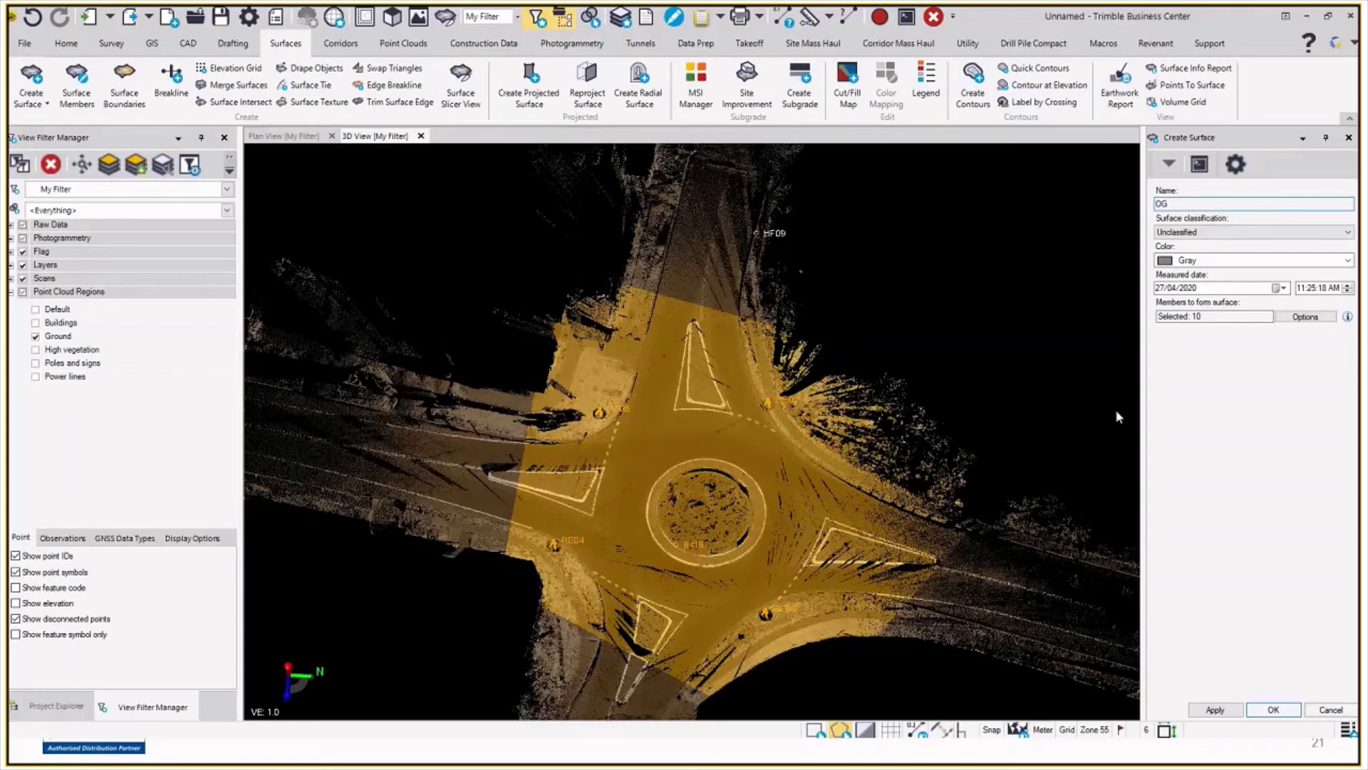
{"action": "left_click", "coordinate": [1281, 710]}
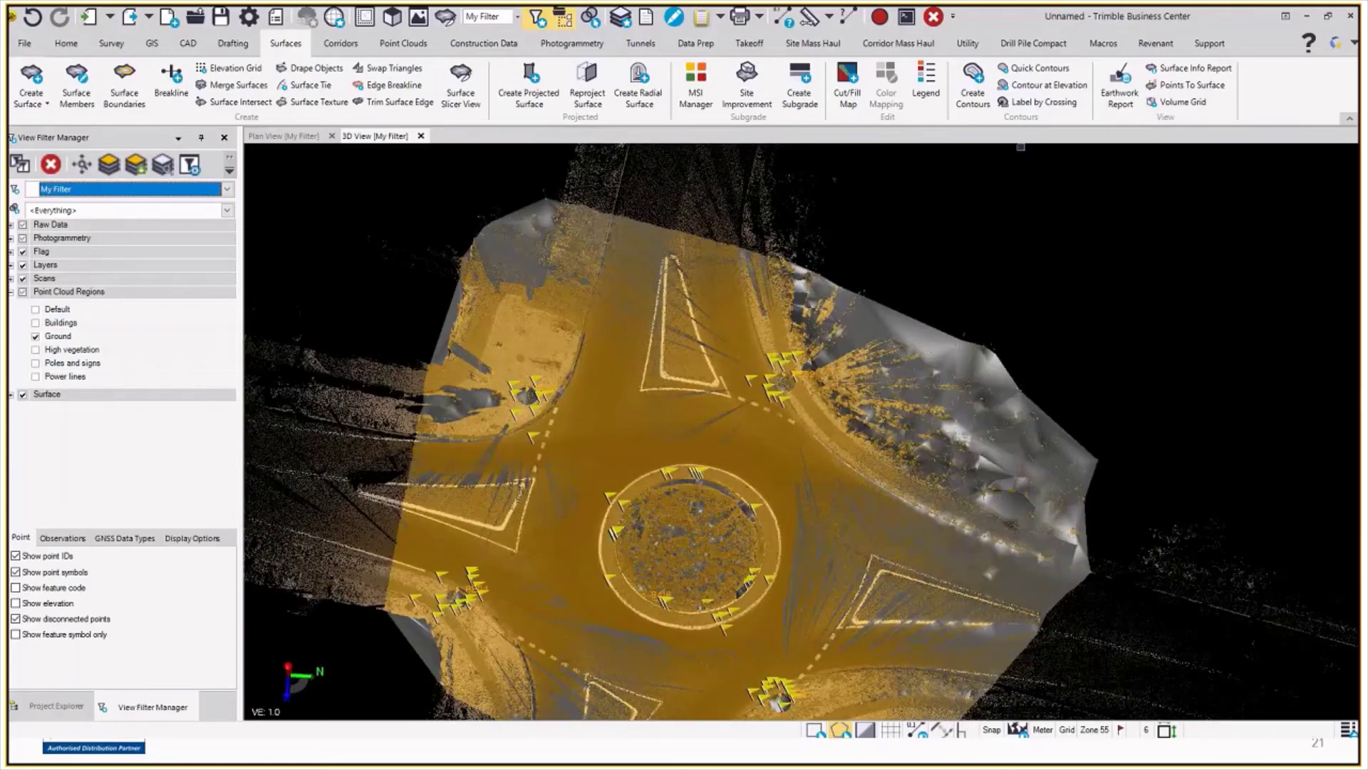
- Hide the Ground region and inspect the OG surface around the central island
{"action": "left_click", "coordinate": [35, 336]}
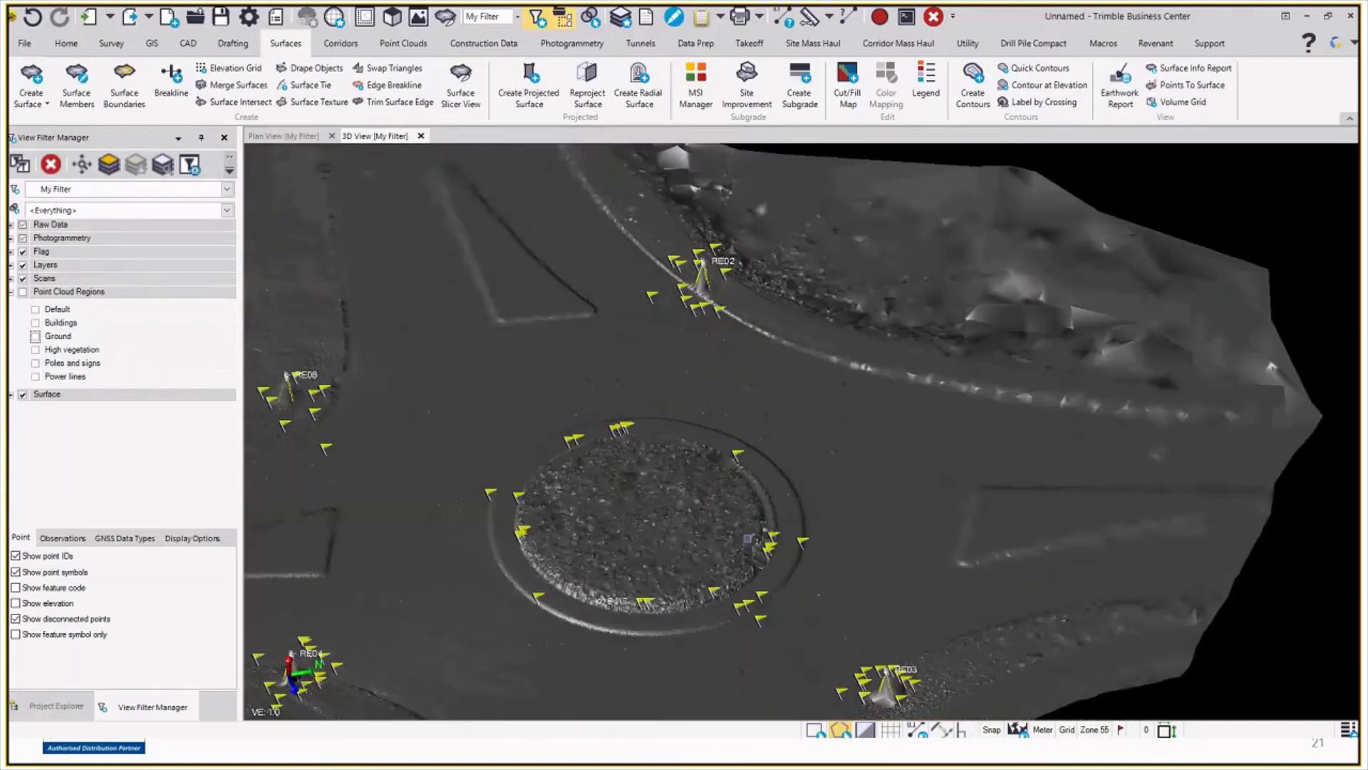
{"action": "scroll", "coordinate": [747, 540], "scroll_direction": "up", "scroll_amount": 2}
{"action": "mouse_move", "coordinate": [731, 532]}
{"action": "right_mouse_down"}
{"action": "mouse_move", "coordinate": [587, 520]}
{"action": "mouse_move", "coordinate": [564, 559]}
{"action": "right_mouse_up"}
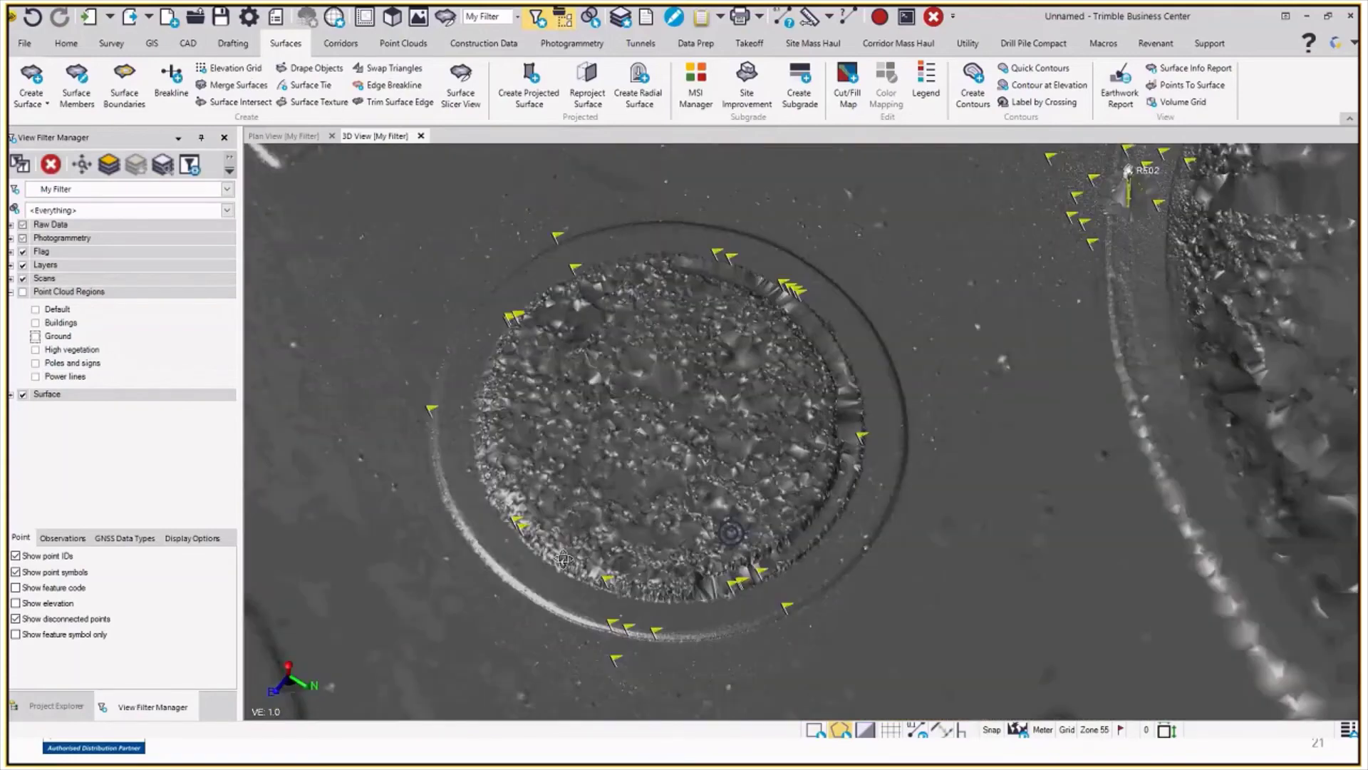
{"action": "scroll", "coordinate": [975, 530], "scroll_direction": "down", "scroll_amount": 2}
{"action": "mouse_move", "coordinate": [1016, 394]}
{"action": "right_mouse_down"}
{"action": "mouse_move", "coordinate": [1008, 380]}
{"action": "mouse_move", "coordinate": [1045, 356]}
{"action": "right_mouse_up"}
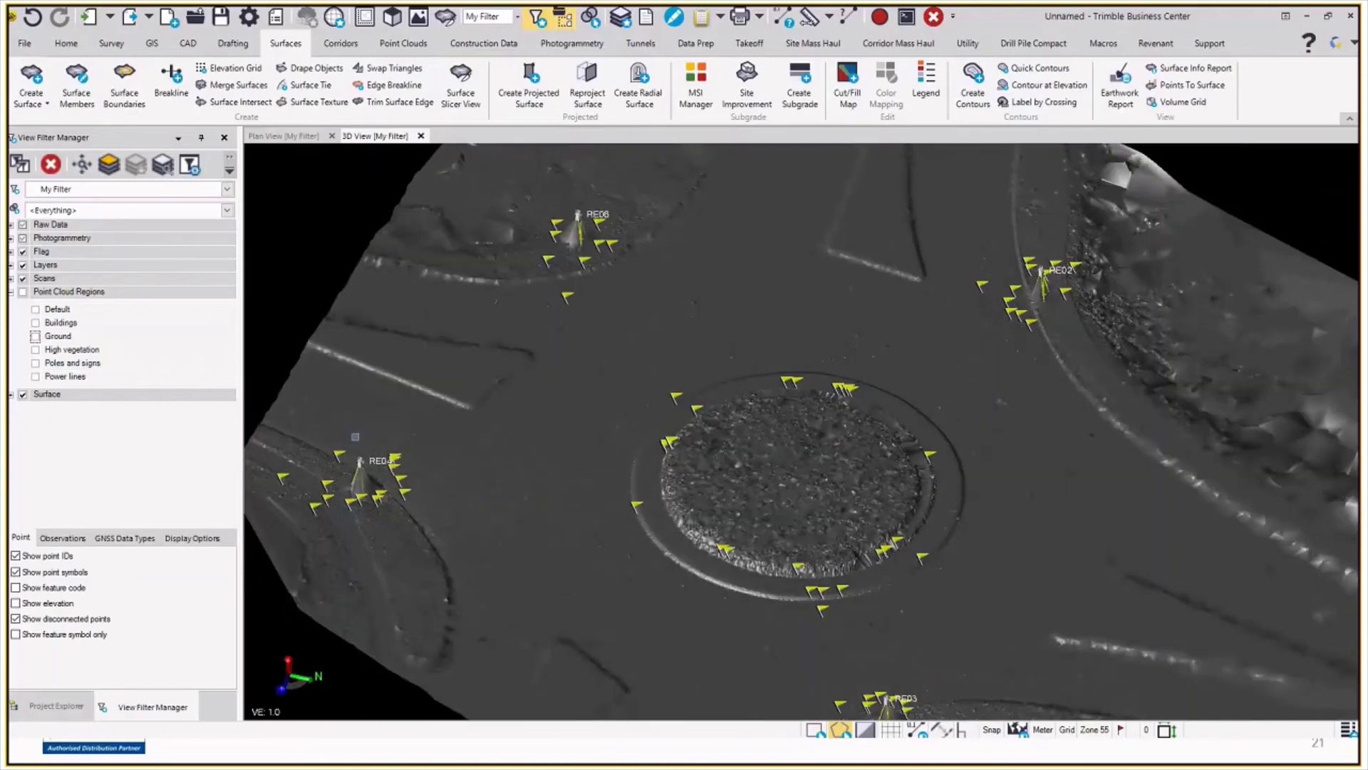
- Examine the OG surface from several angles, including the cone-shaped spikes at the scanner stations, the kerbs and the traffic islands
{"action": "scroll", "coordinate": [356, 499], "scroll_direction": "up", "scroll_amount": 5}
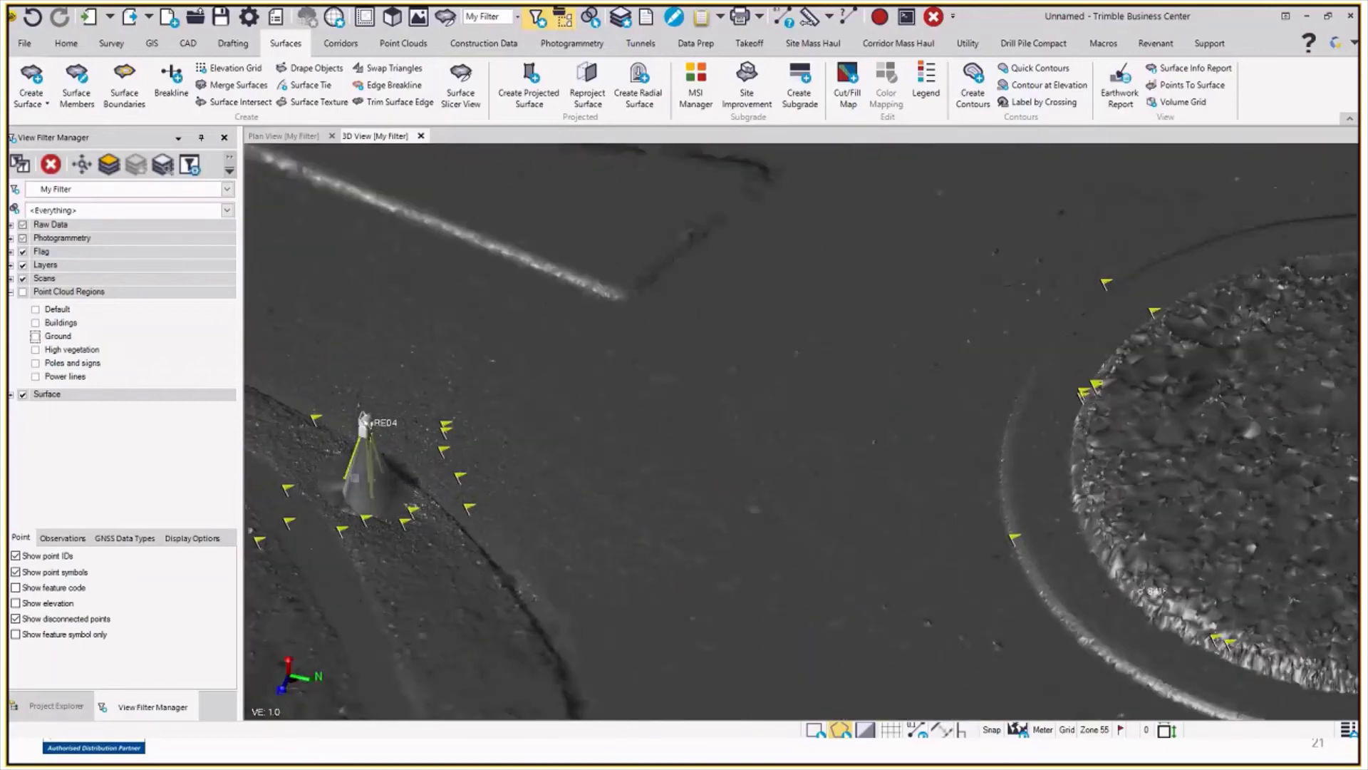
{"action": "right_click_drag", "start_coordinate": [354, 478], "coordinate": [366, 462]}
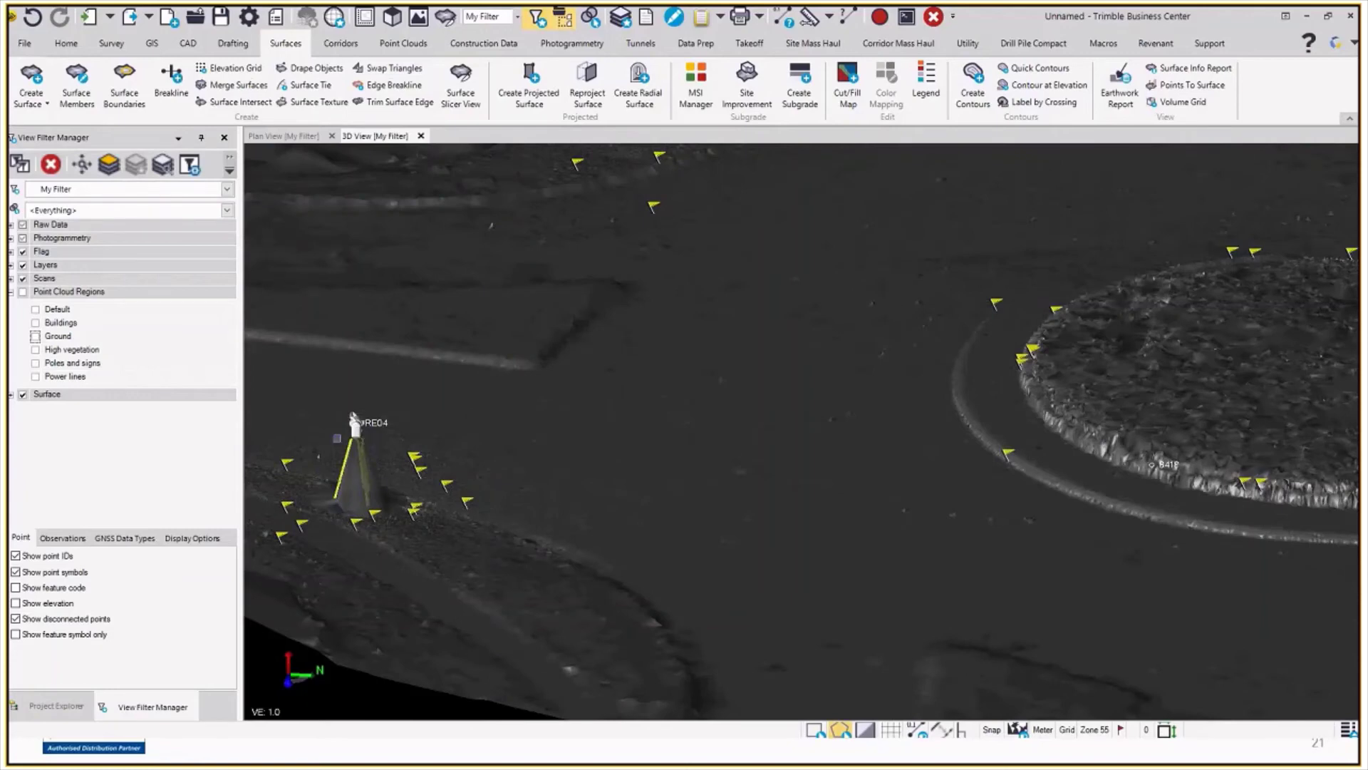
{"action": "mouse_move", "coordinate": [351, 500]}
{"action": "right_mouse_down"}
{"action": "mouse_move", "coordinate": [354, 486]}
{"action": "mouse_move", "coordinate": [350, 502]}
{"action": "right_mouse_up"}
{"action": "scroll", "coordinate": [350, 502], "scroll_direction": "down", "scroll_amount": 3}
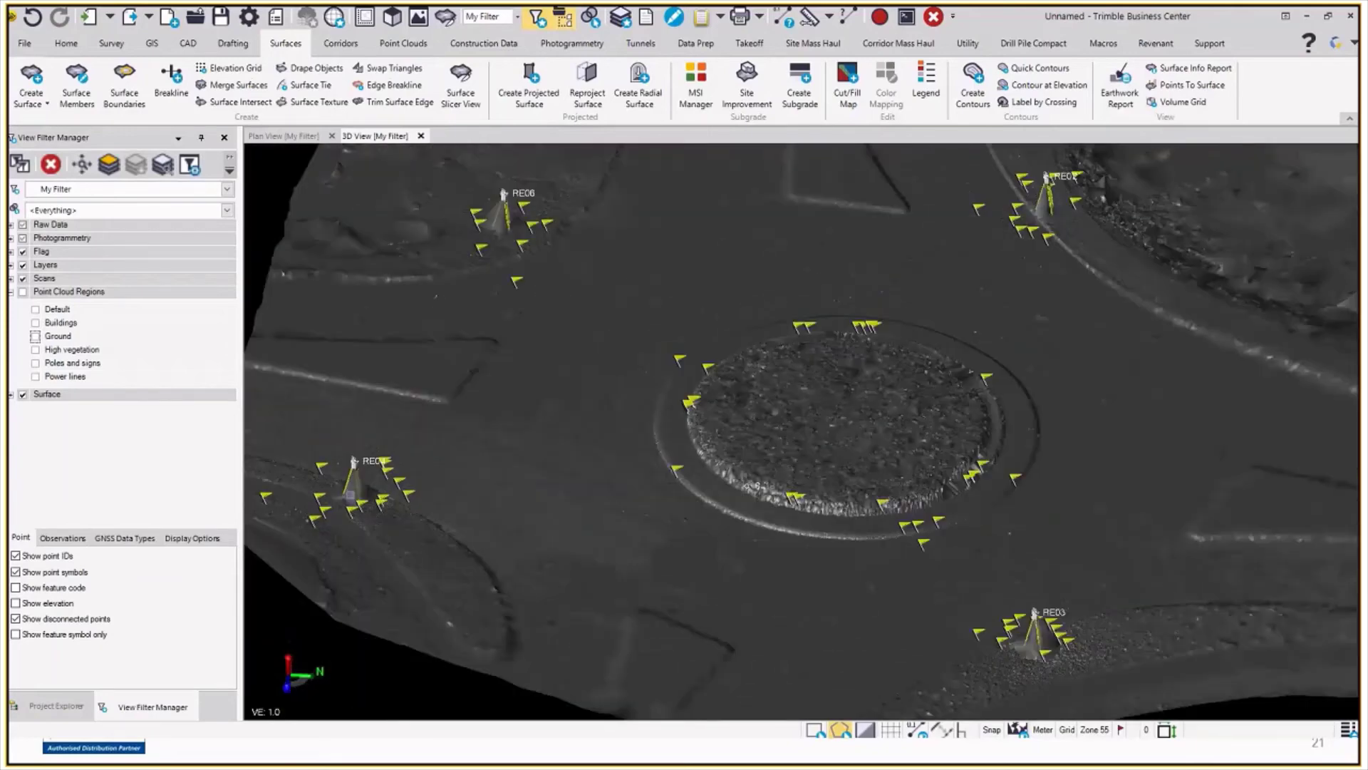
{"action": "scroll", "coordinate": [350, 496], "scroll_direction": "down", "scroll_amount": 3}
{"action": "right_click_drag", "start_coordinate": [623, 354], "coordinate": [624, 367]}
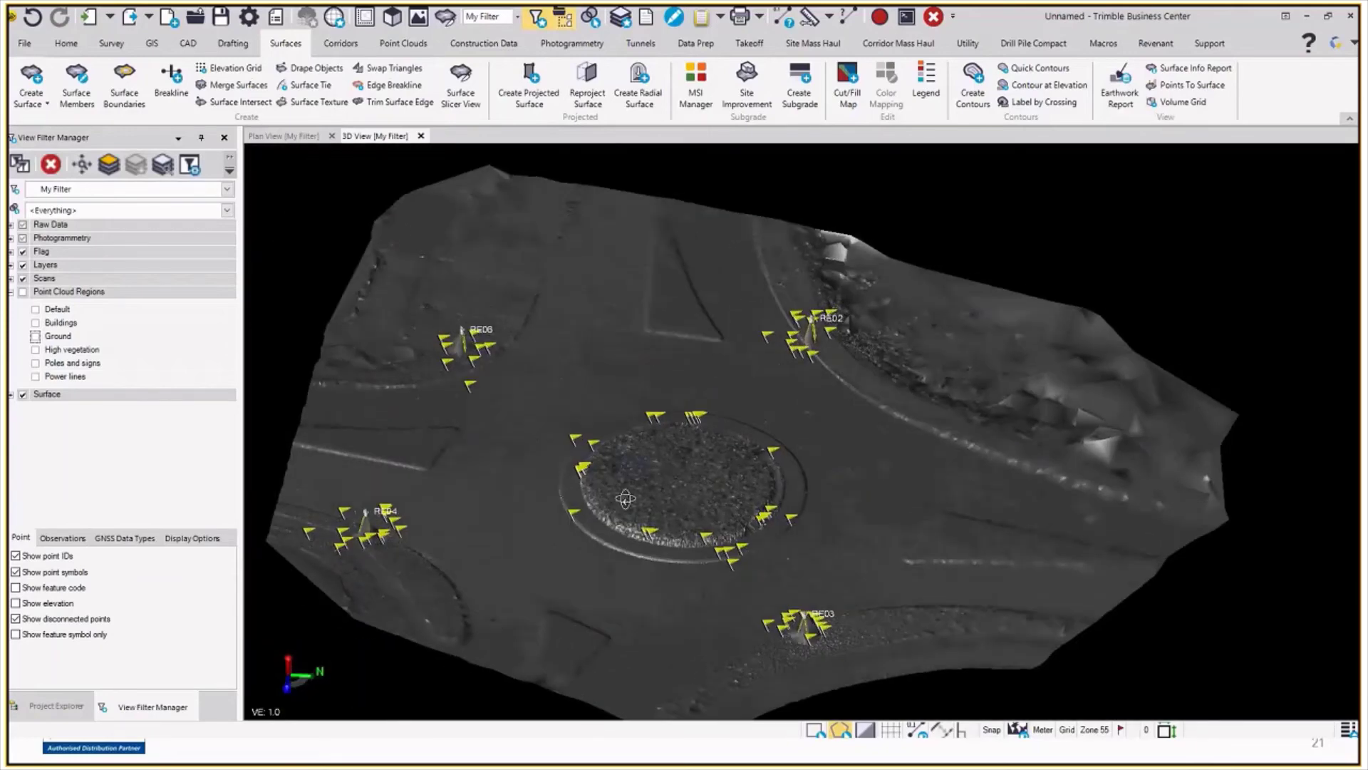
{"action": "right_click_drag", "start_coordinate": [626, 498], "coordinate": [620, 520]}
{"action": "right_click_drag", "start_coordinate": [559, 413], "coordinate": [563, 428]}
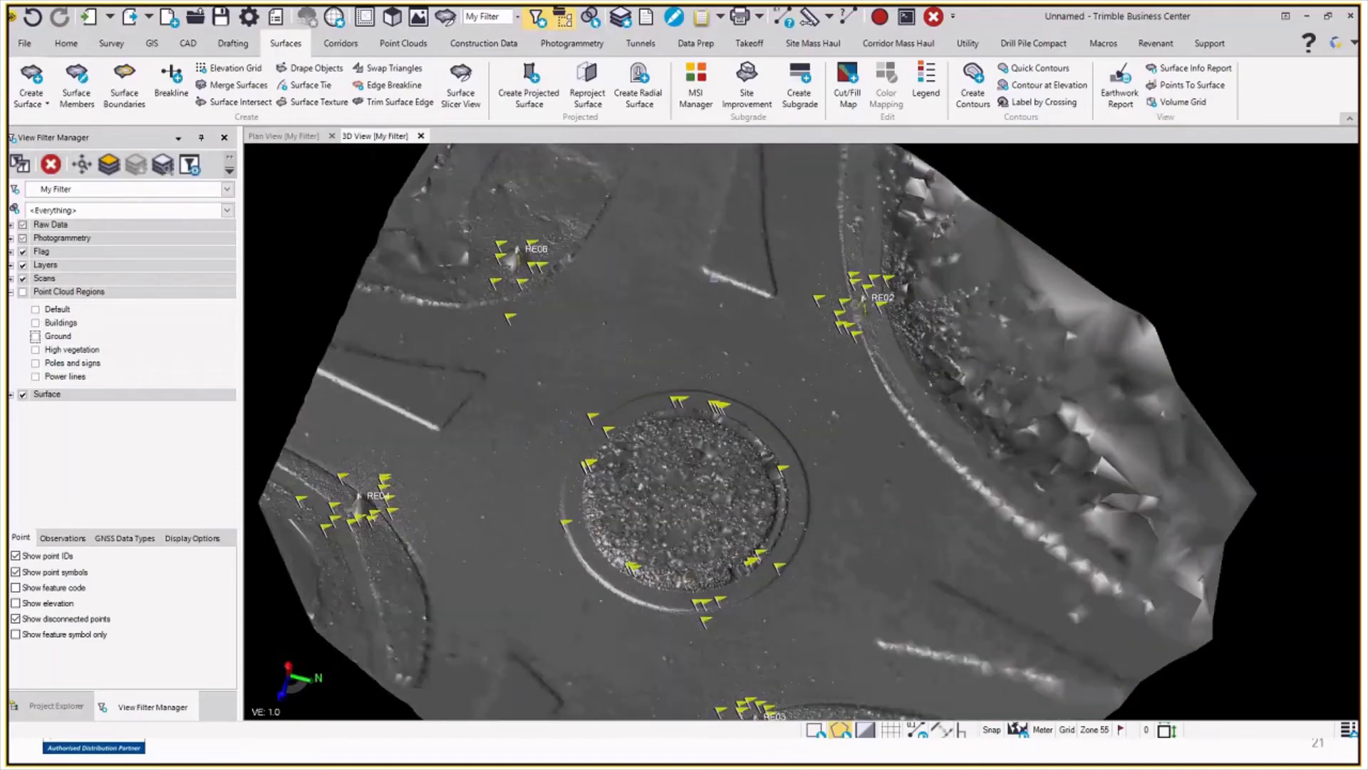
{"action": "right_click_drag", "start_coordinate": [713, 277], "coordinate": [882, 341]}
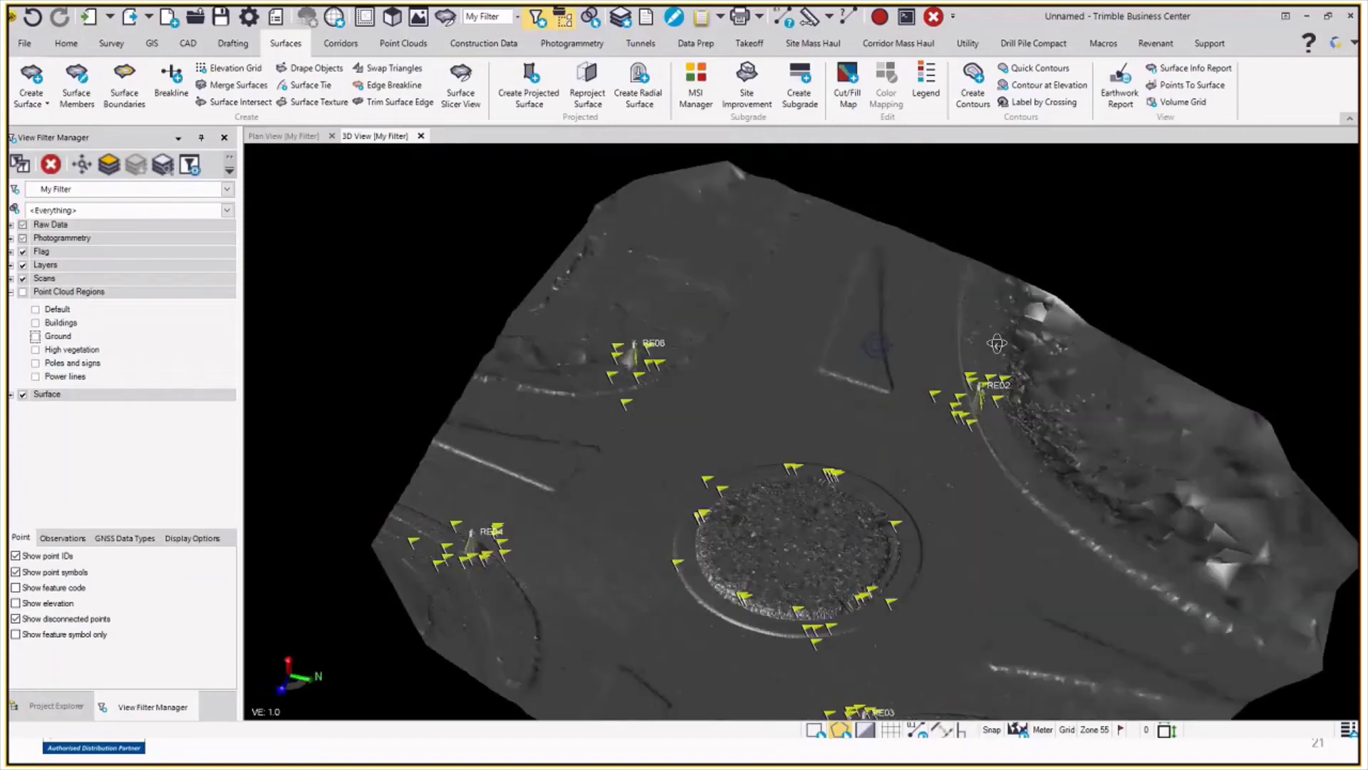
{"action": "scroll", "coordinate": [880, 335], "scroll_direction": "up", "scroll_amount": 5}
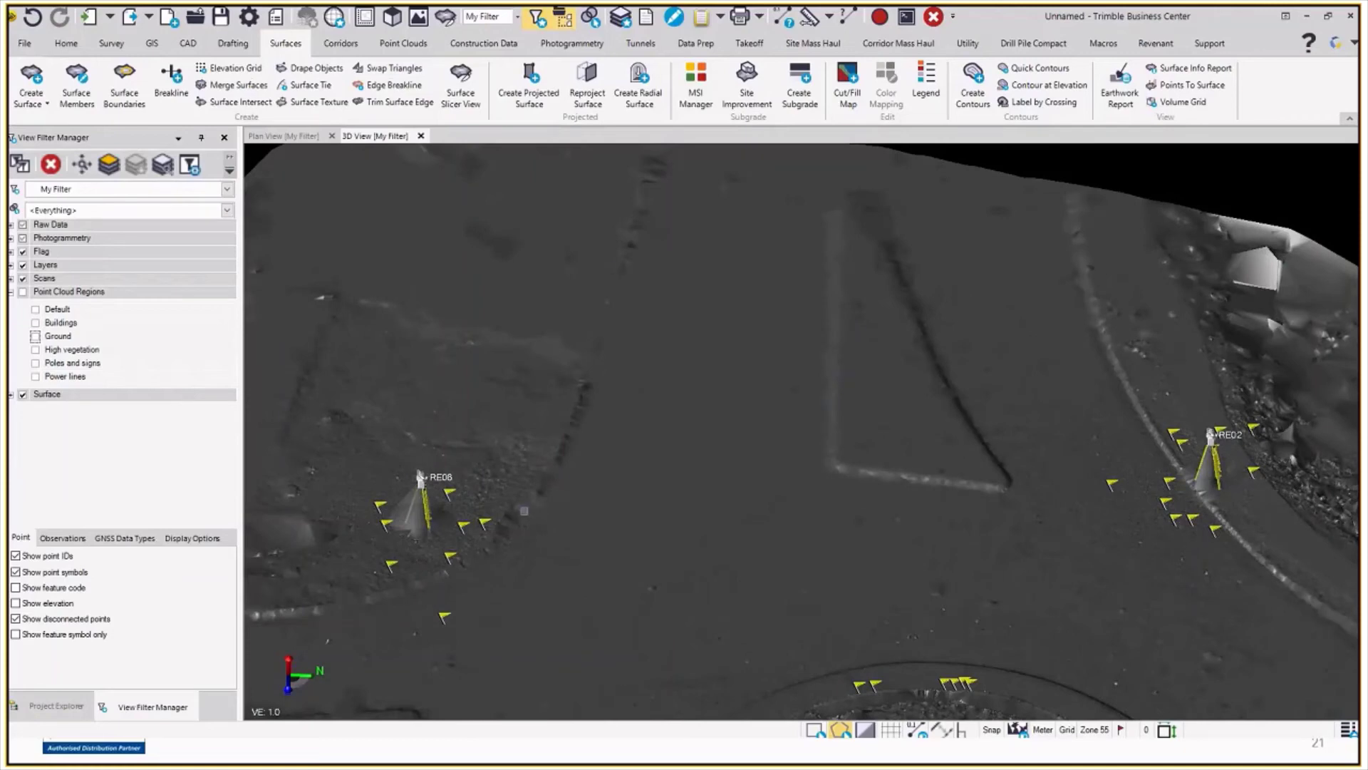
{"action": "scroll", "coordinate": [651, 367], "scroll_direction": "down", "scroll_amount": 5}
{"action": "right_click_drag", "start_coordinate": [652, 378], "coordinate": [620, 382]}
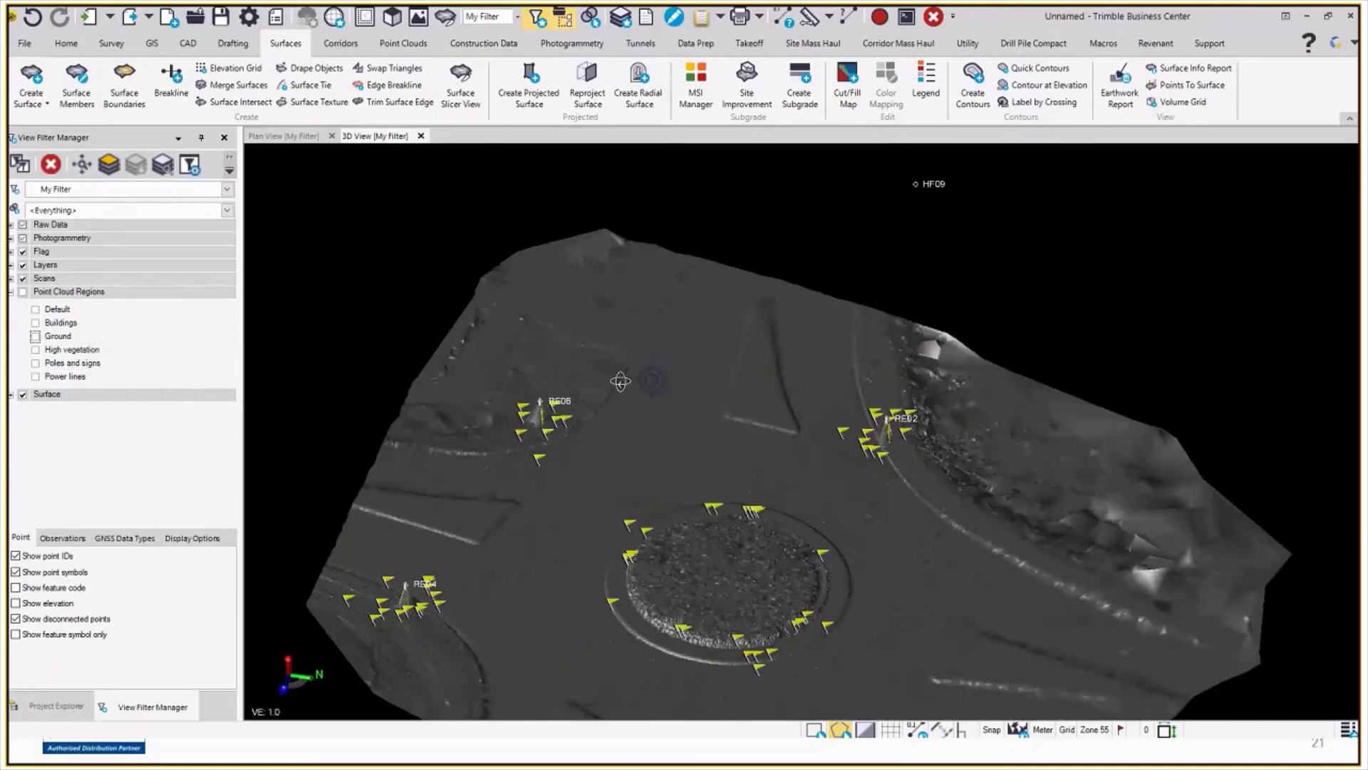
{"action": "scroll", "coordinate": [634, 374], "scroll_direction": "down", "scroll_amount": 3}
{"action": "scroll", "coordinate": [713, 542], "scroll_direction": "up", "scroll_amount": 2}
{"action": "mouse_move", "coordinate": [628, 455]}
{"action": "right_mouse_down"}
{"action": "mouse_move", "coordinate": [665, 522]}
{"action": "mouse_move", "coordinate": [666, 511]}
{"action": "right_mouse_up"}
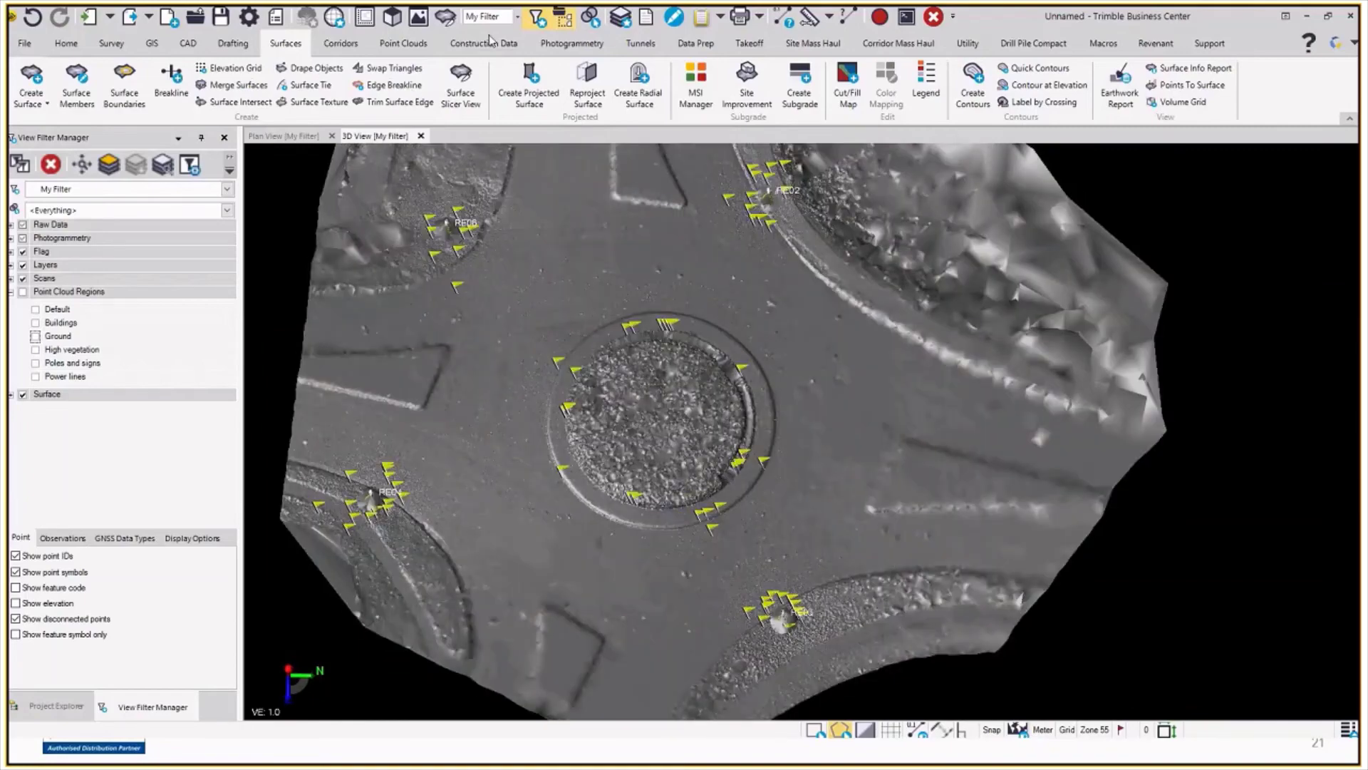
- Create CAD points from the roundabout's Ground region scan points inside a polygon, using spatial sampling at 10 m spacing on layer 0
{"action": "left_click", "coordinate": [421, 46]}
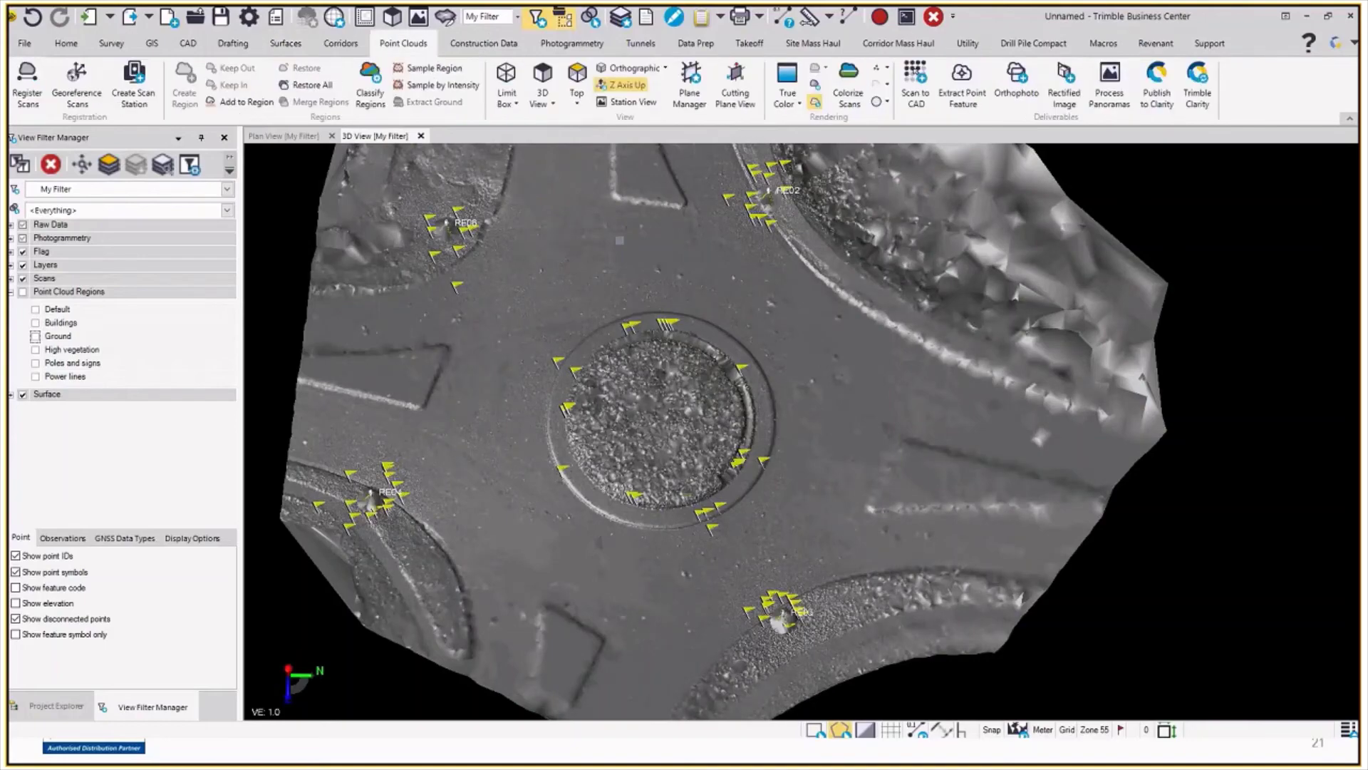
{"action": "left_click", "coordinate": [927, 84]}
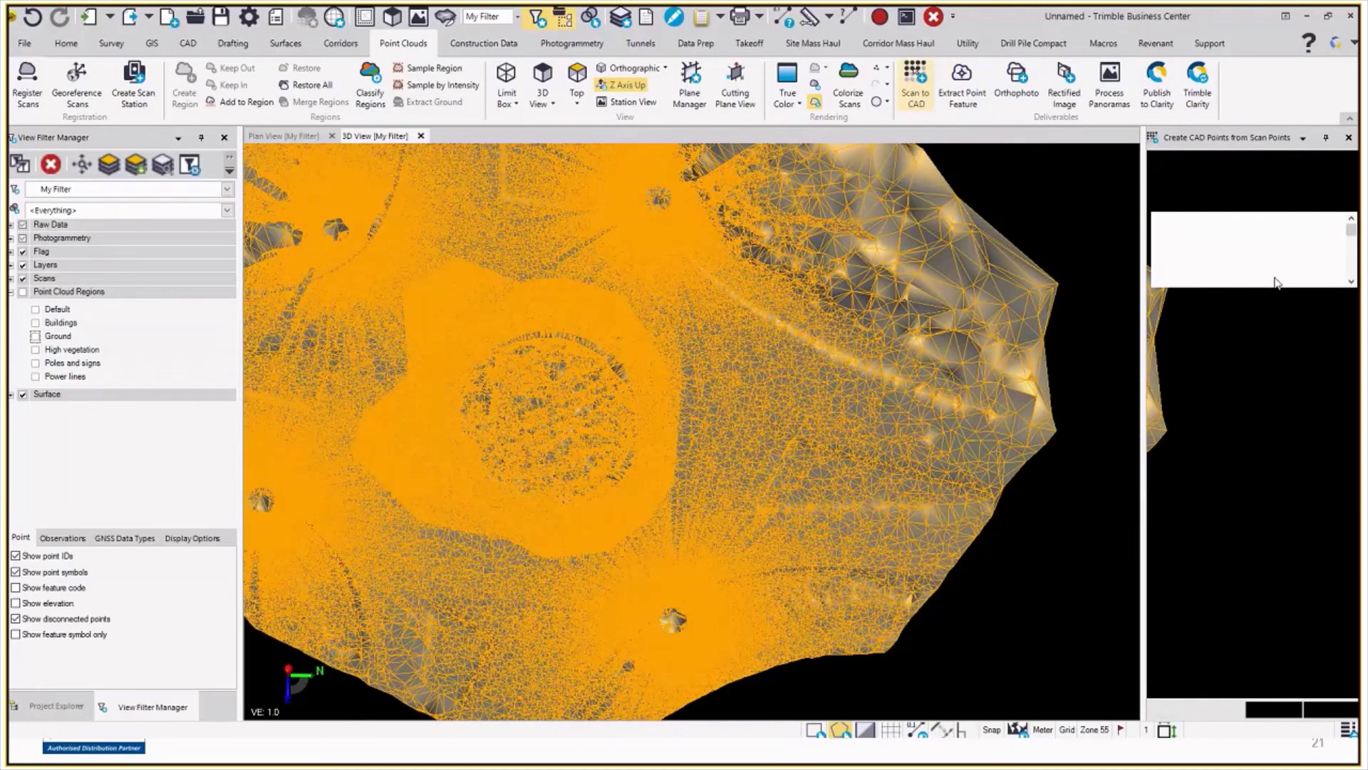
{"action": "type", "text": "10"}
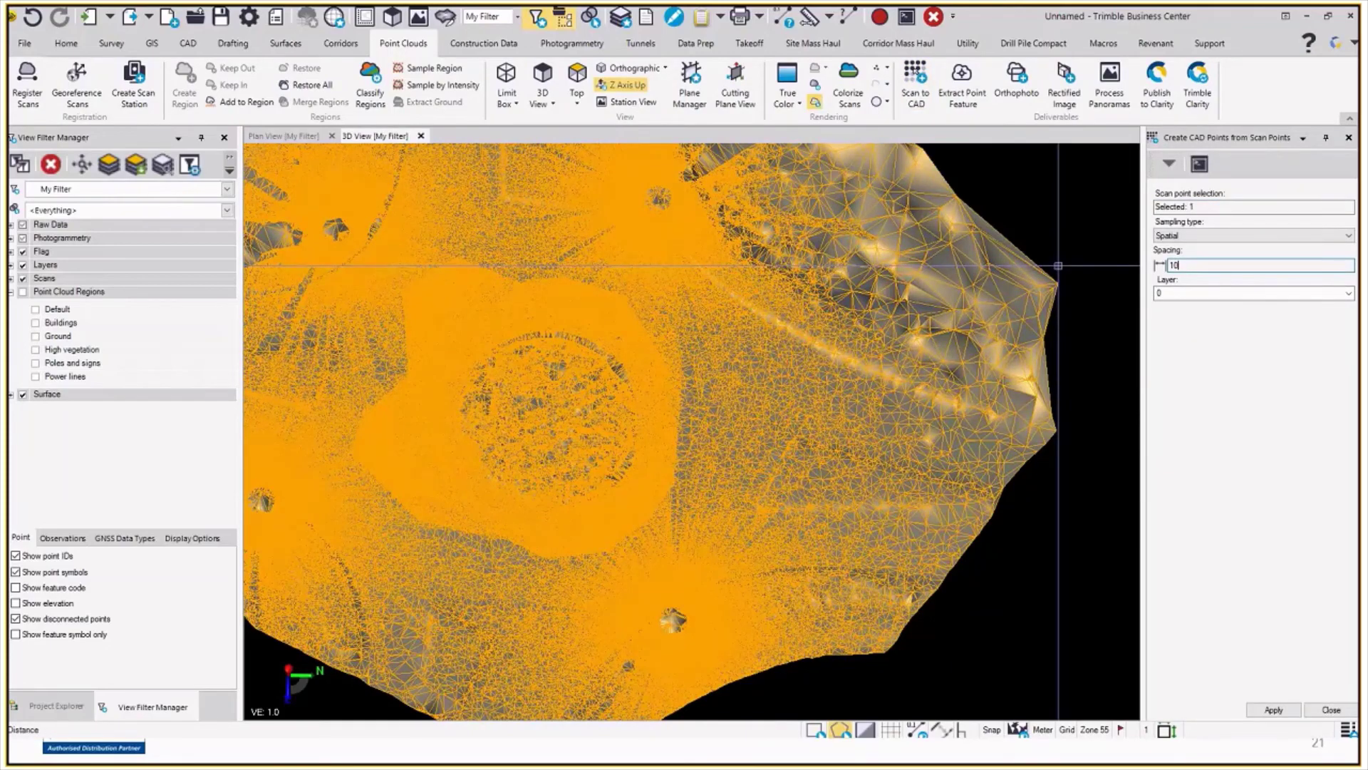
{"action": "key", "text": "Return"}
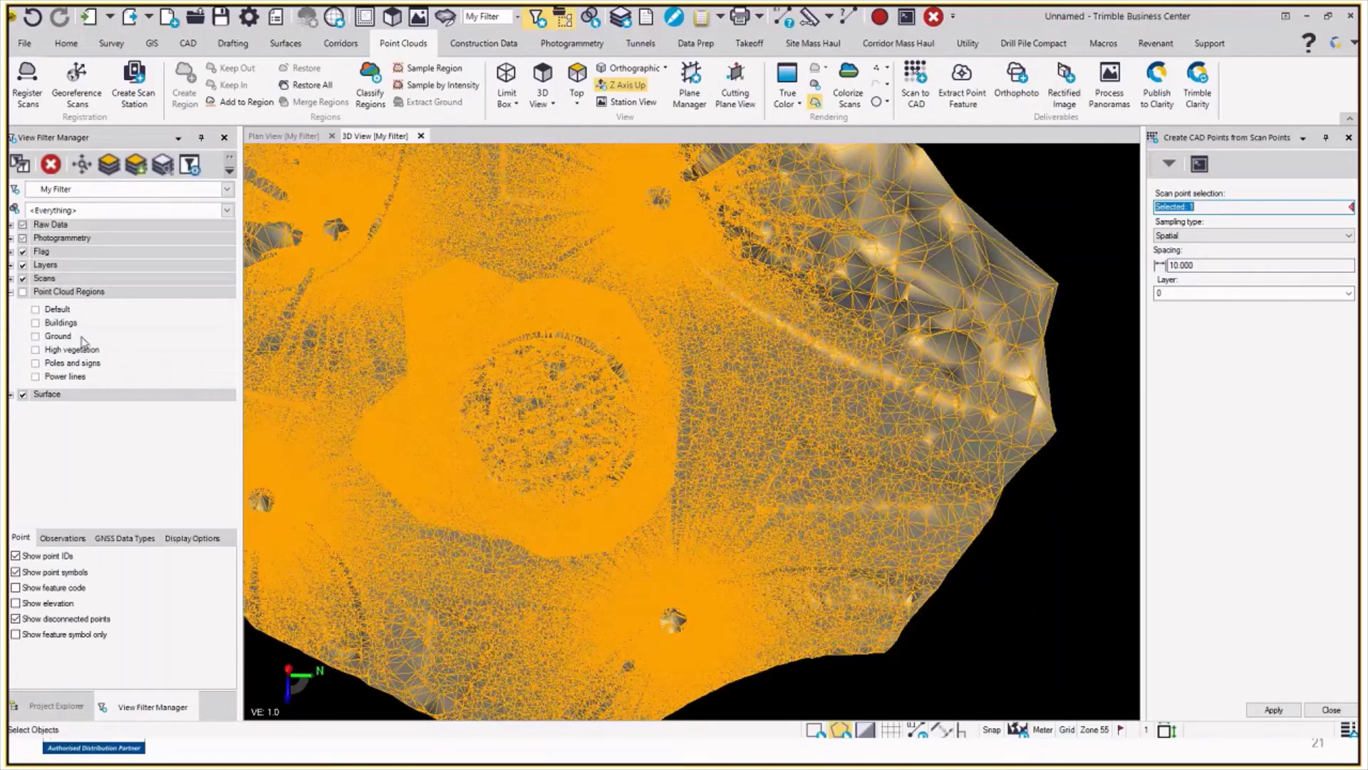
{"action": "left_click", "coordinate": [35, 336]}
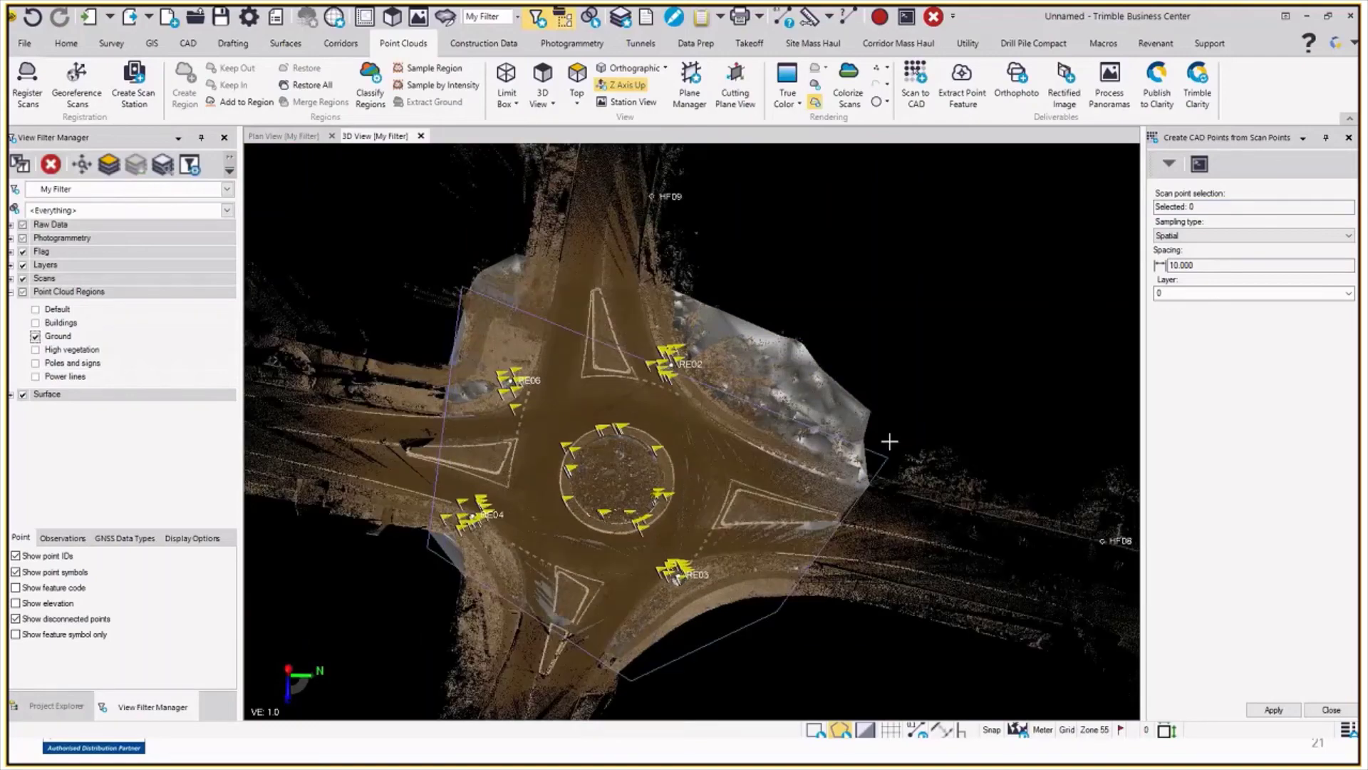
{"action": "left_click", "coordinate": [1274, 710]}
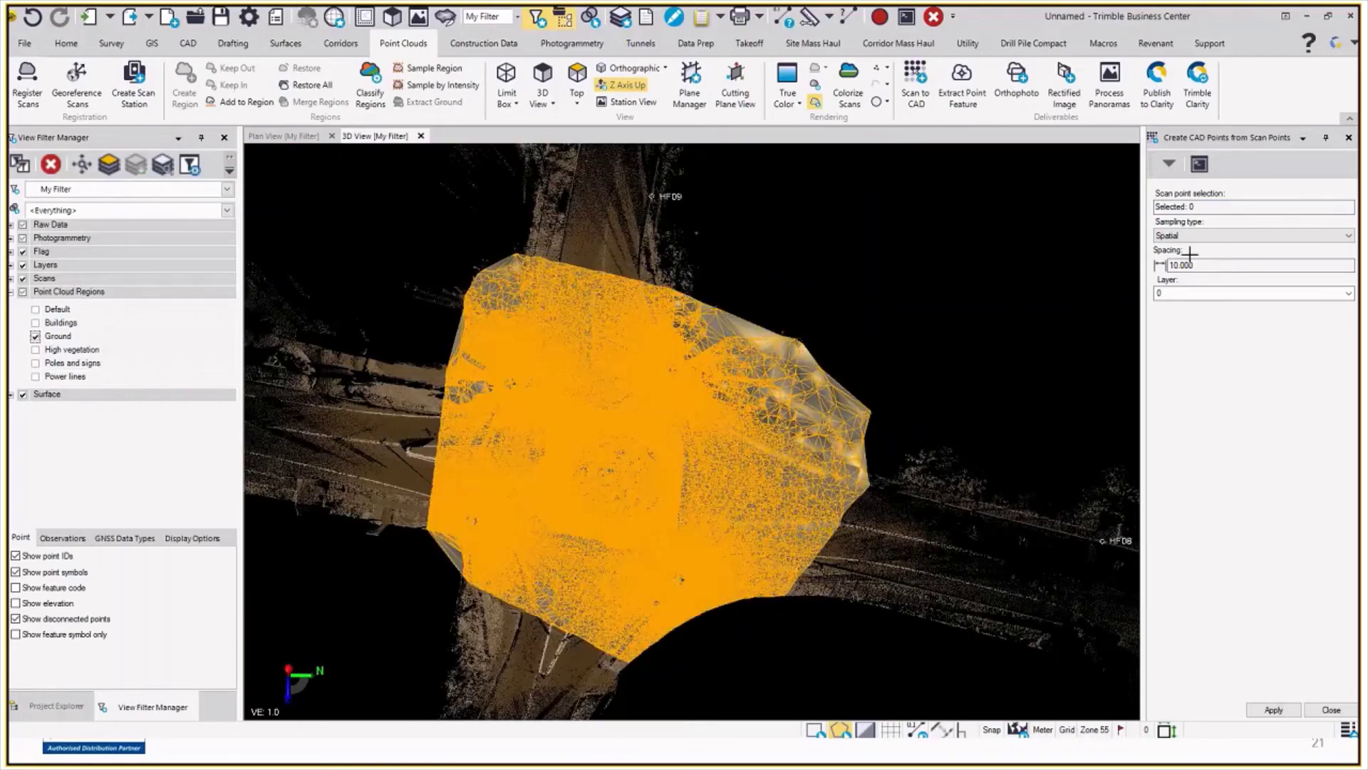
{"action": "key", "text": "Return"}
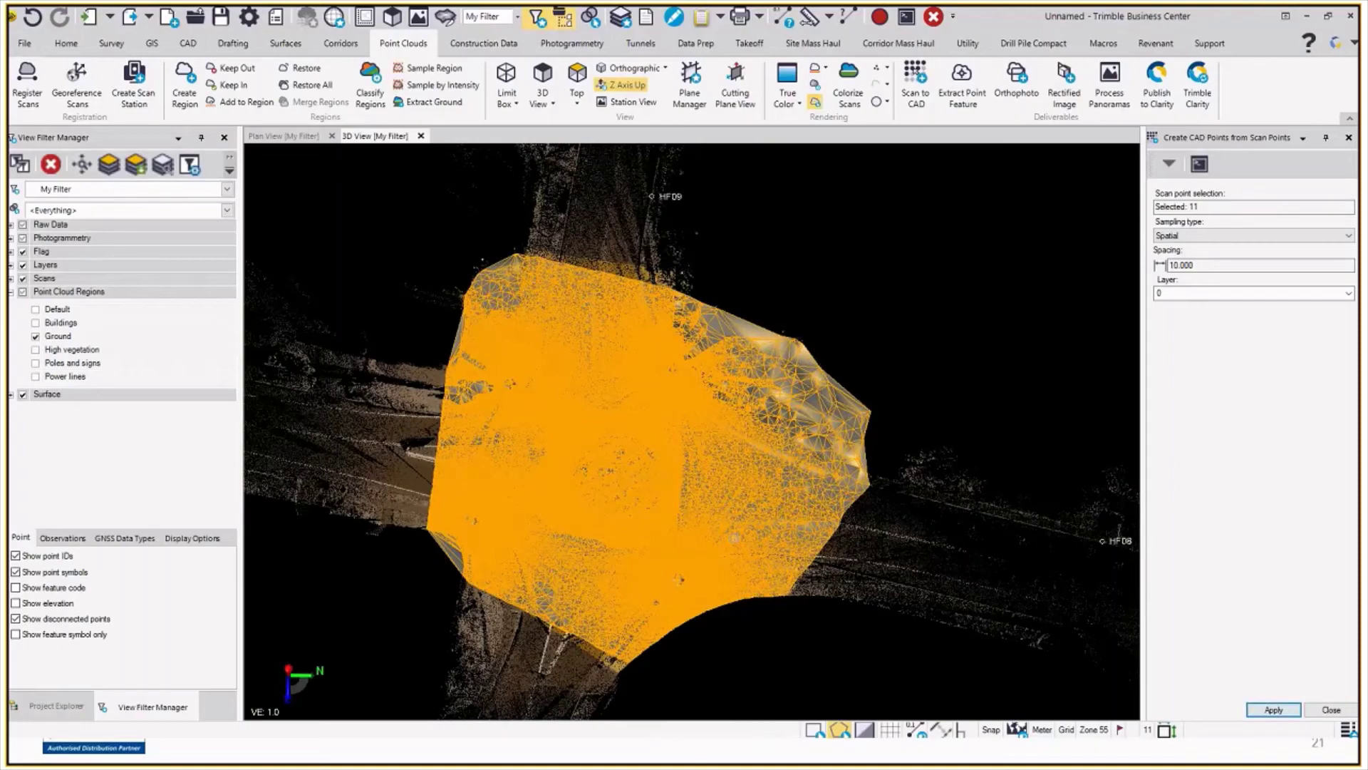
{"action": "key", "text": "Escape"}
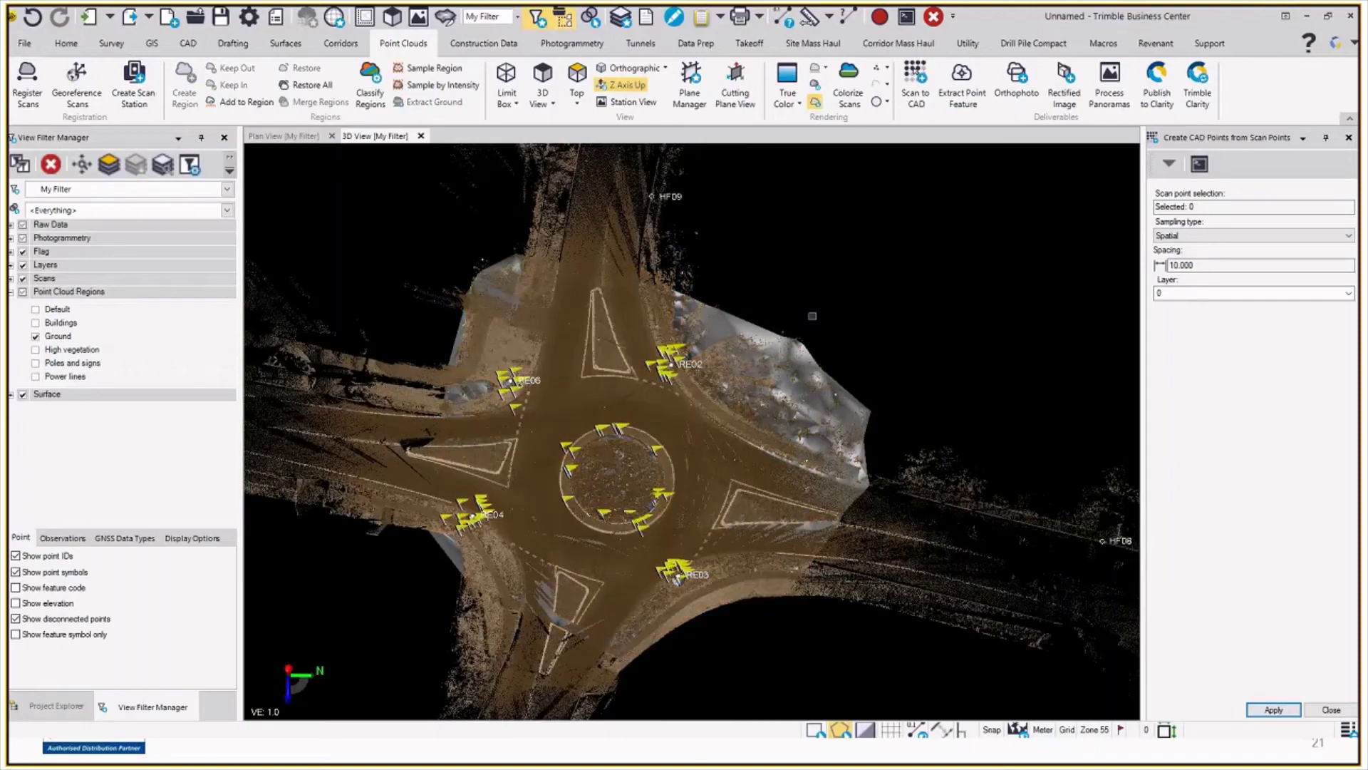
- Hide the Ground region and the surface so the sampled CAD points can be viewed alone
{"action": "left_click", "coordinate": [36, 336]}
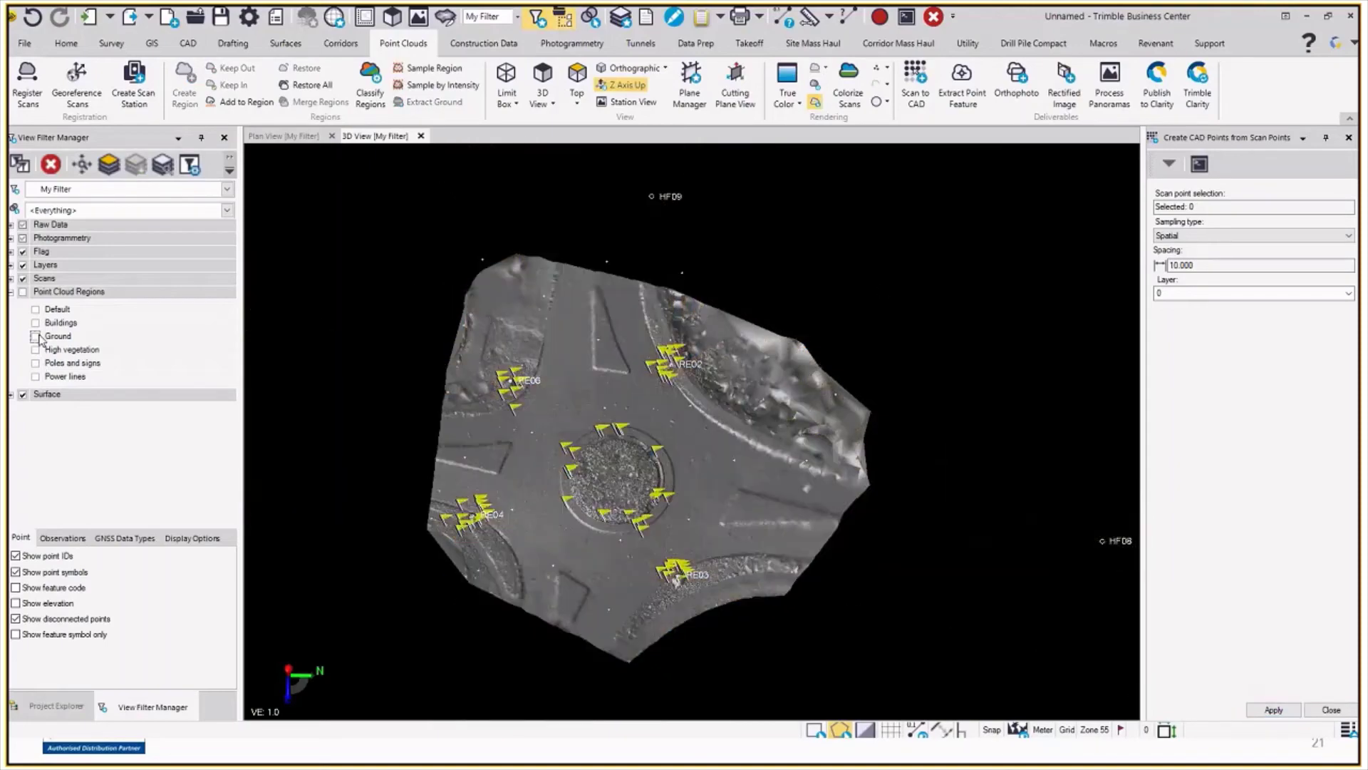
{"action": "left_click", "coordinate": [23, 395]}
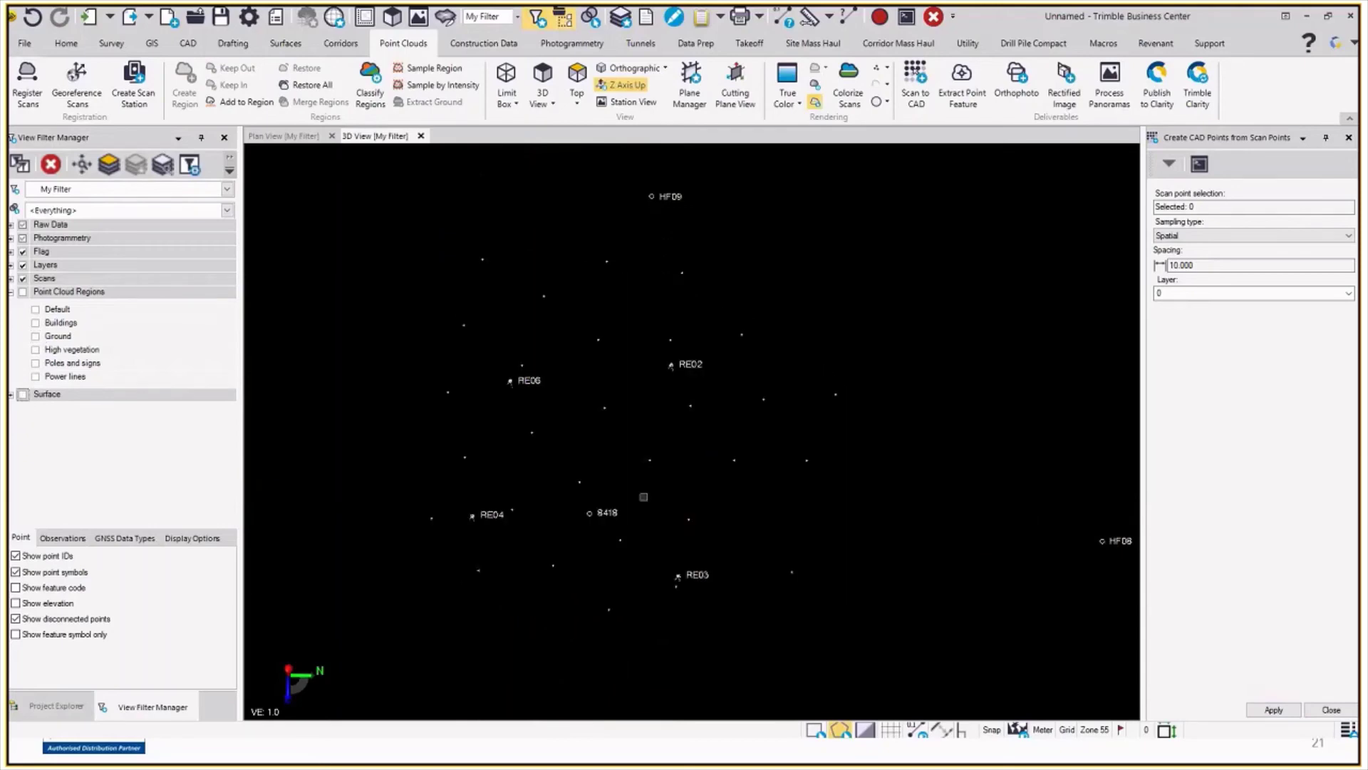
{"action": "middle_click_drag", "start_coordinate": [644, 497], "coordinate": [602, 467], "text": "shift"}
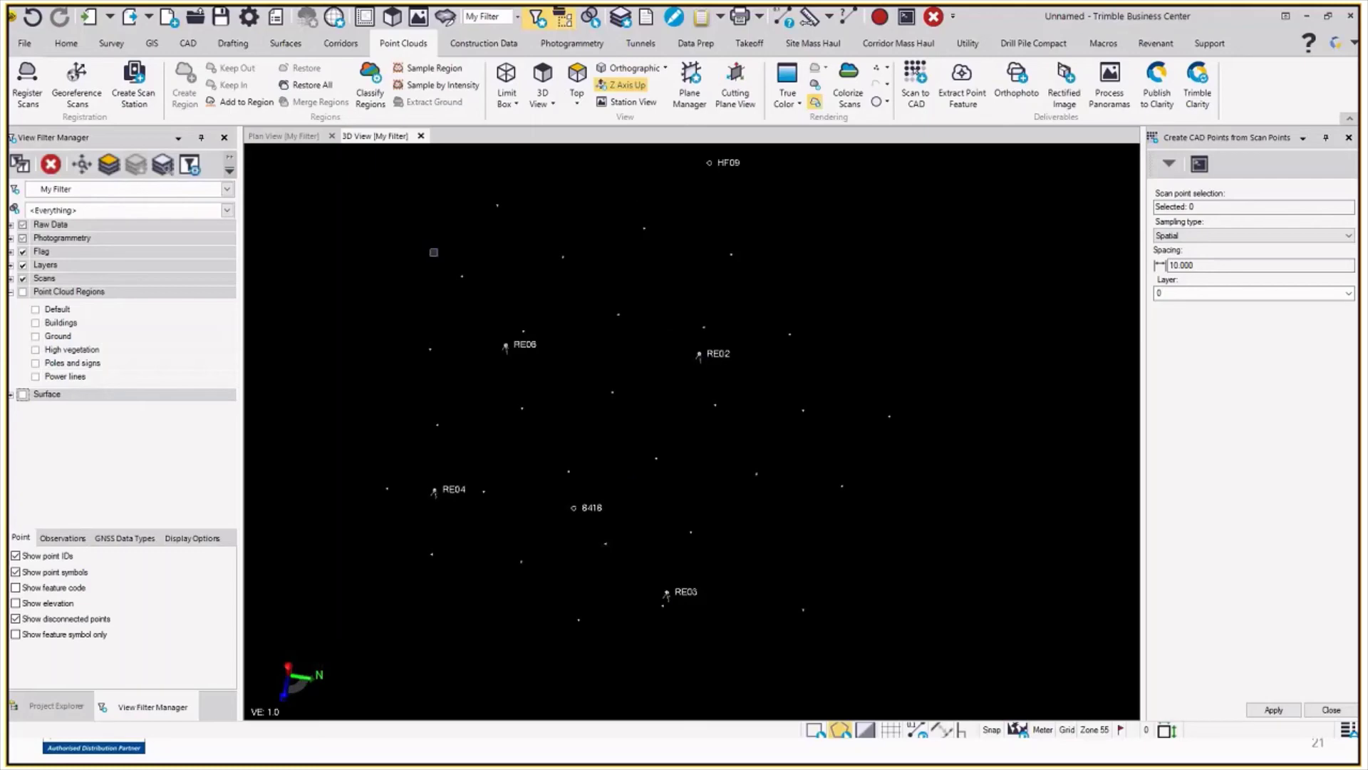
{"action": "scroll", "coordinate": [150, 48], "scroll_direction": "up", "scroll_amount": 3}
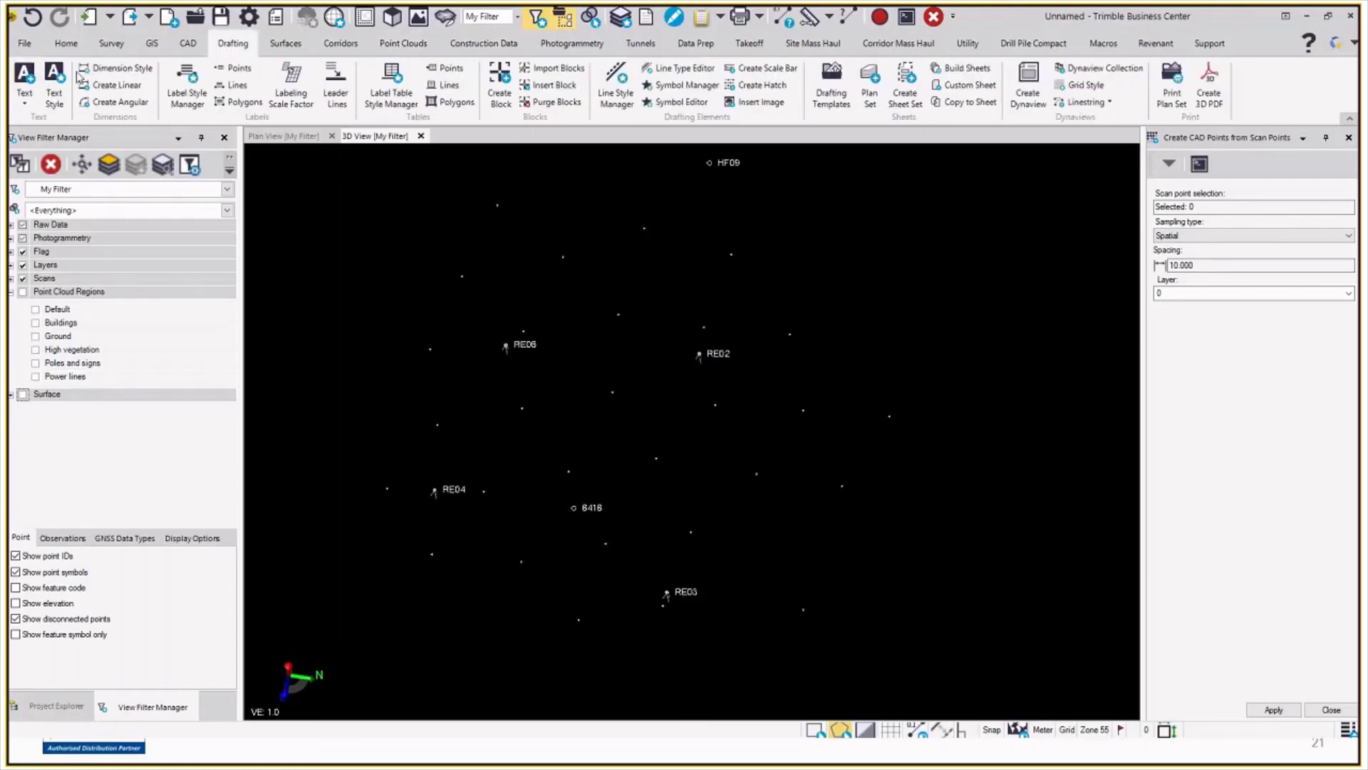
- Label one of the sampled CAD points using the Standard point label style on layer 0
{"action": "left_click", "coordinate": [239, 68]}
{"action": "scroll", "coordinate": [1012, 322], "scroll_direction": "down", "scroll_amount": 3}
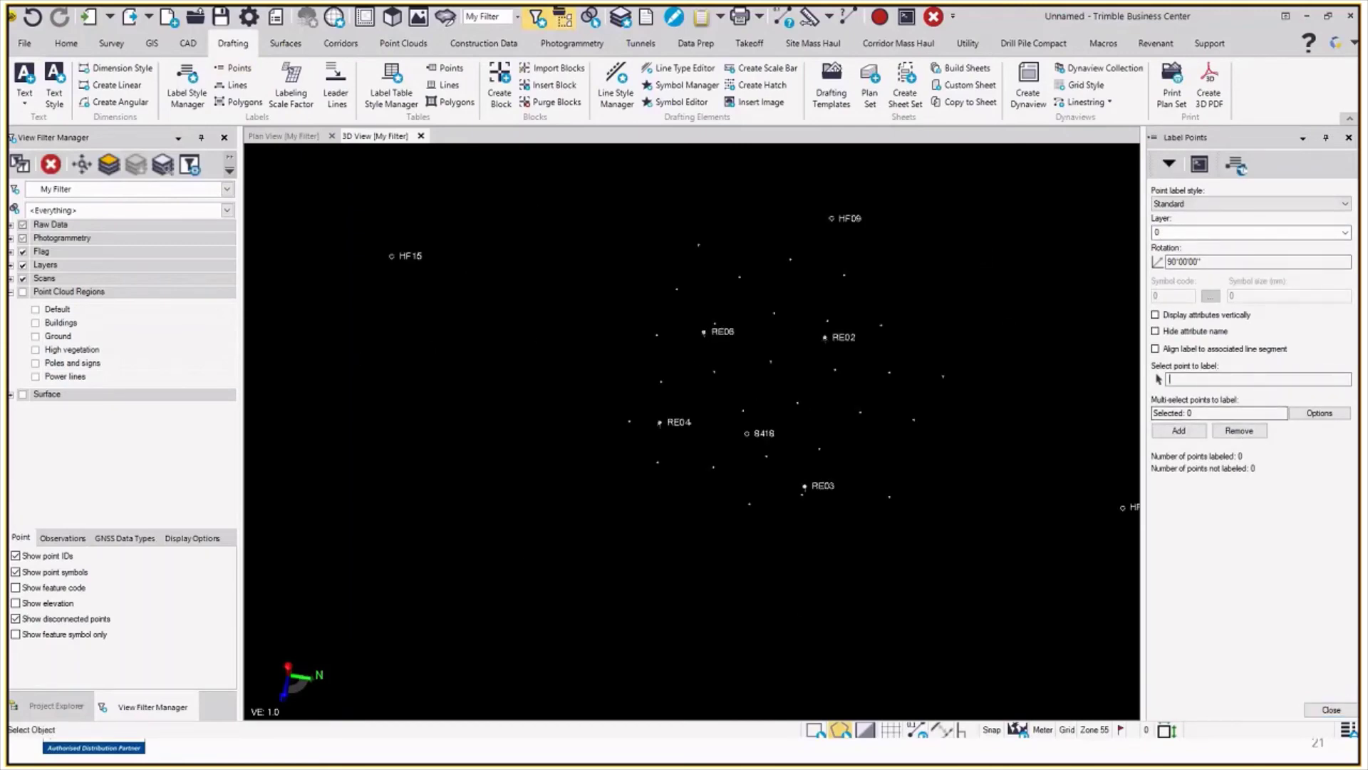
{"action": "left_click", "coordinate": [863, 296]}
{"action": "left_click", "coordinate": [1279, 413]}
{"action": "left_click", "coordinate": [791, 258]}
- Use Select Similar with a CAD point as the source object and add labels to all matching points
{"action": "left_click", "coordinate": [1321, 415]}
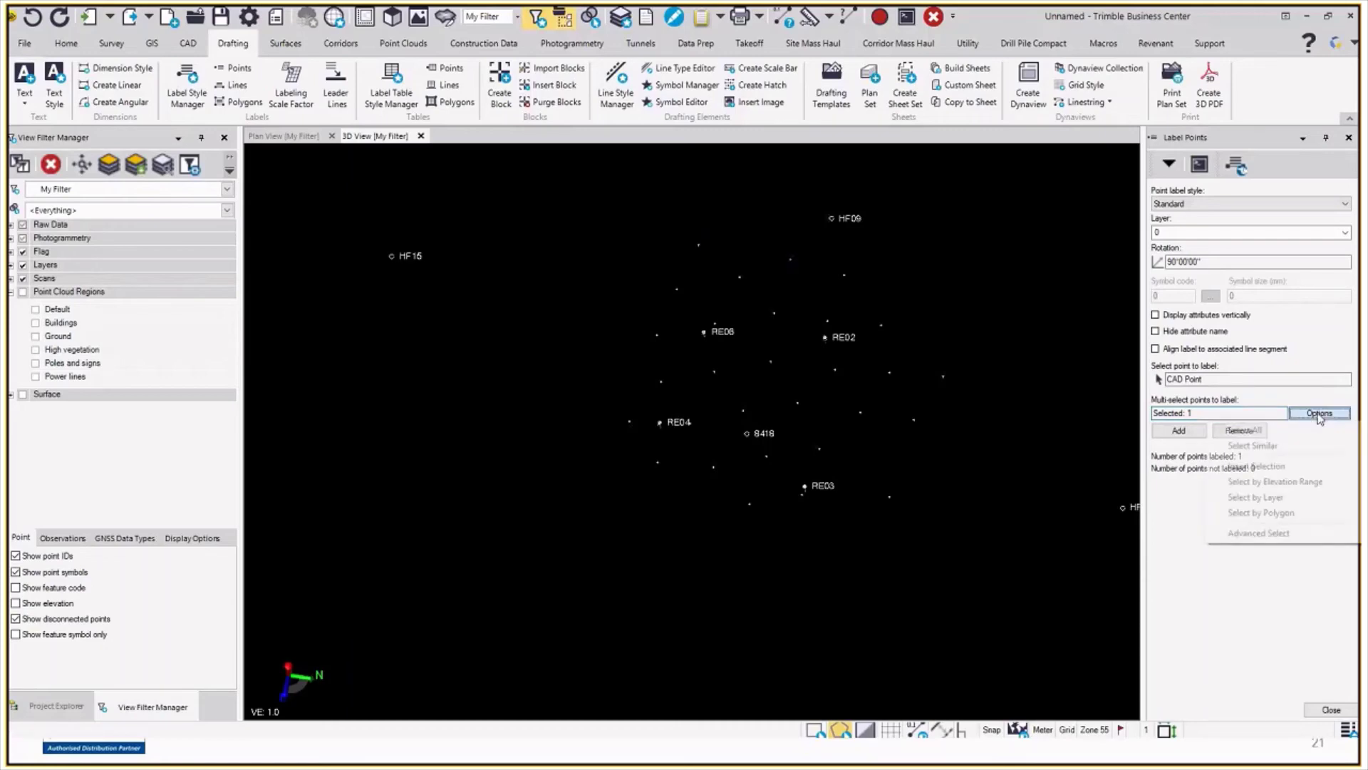
{"action": "left_click", "coordinate": [1253, 446]}
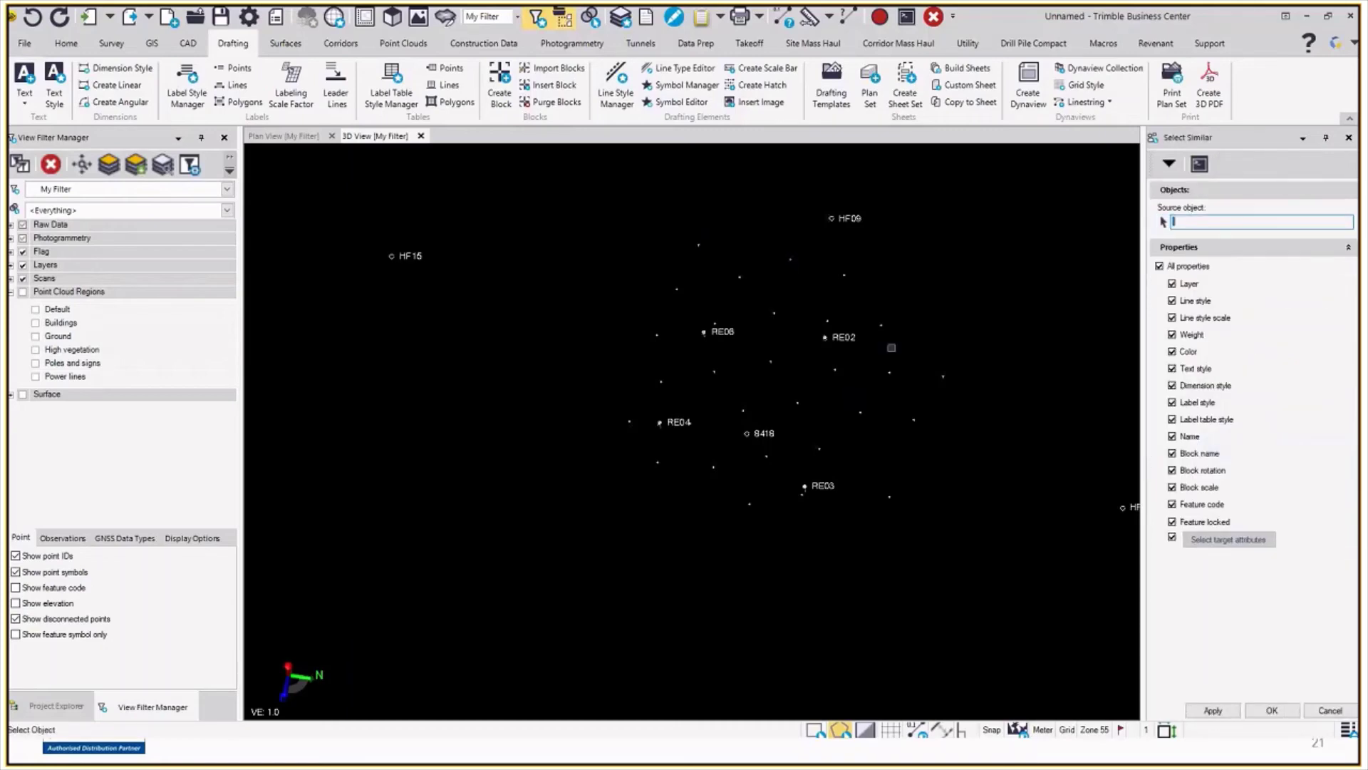
{"action": "left_click", "coordinate": [881, 325]}
{"action": "left_click", "coordinate": [1272, 711]}
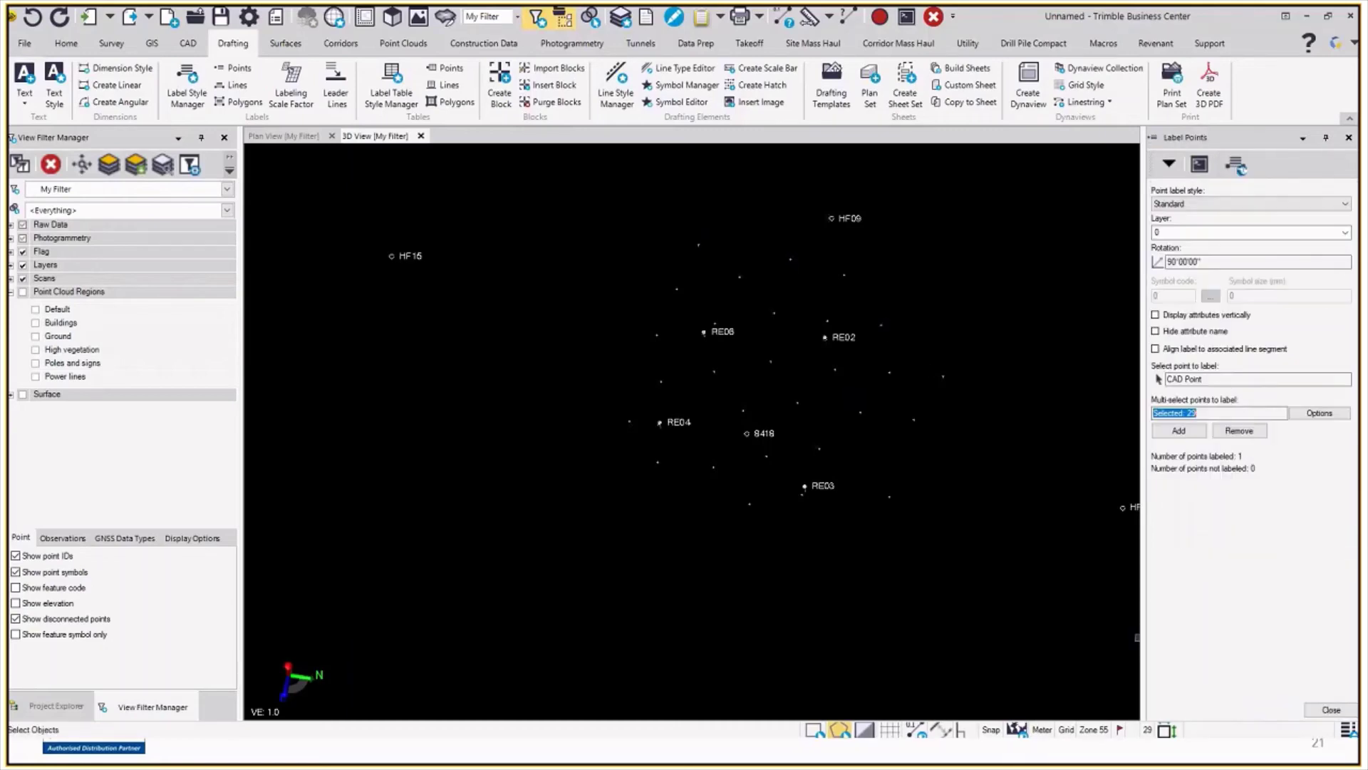
{"action": "left_click", "coordinate": [1179, 431]}
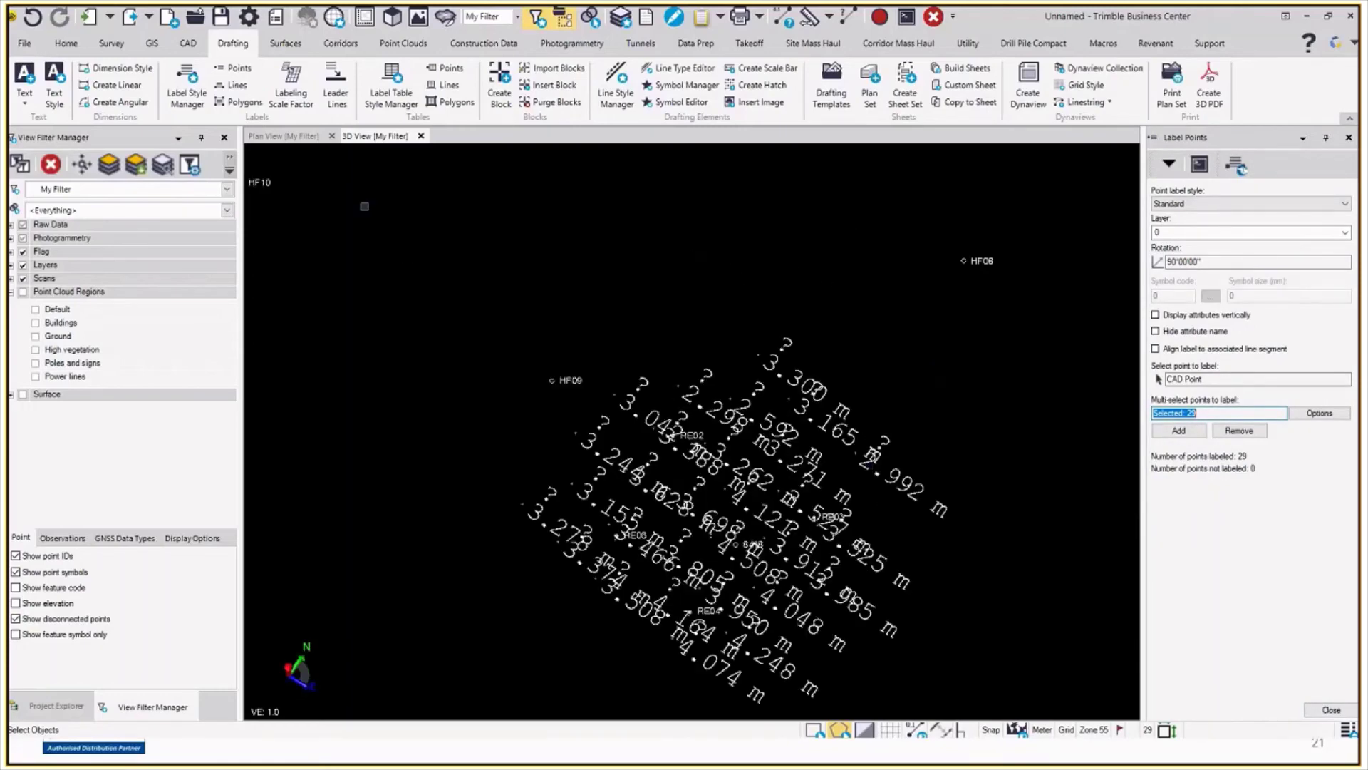
- Switch to the plan view and reduce the text height of the Standard text style so the point labels are readable
{"action": "left_click", "coordinate": [284, 136]}
{"action": "scroll", "coordinate": [730, 316], "scroll_direction": "down", "scroll_amount": 1}
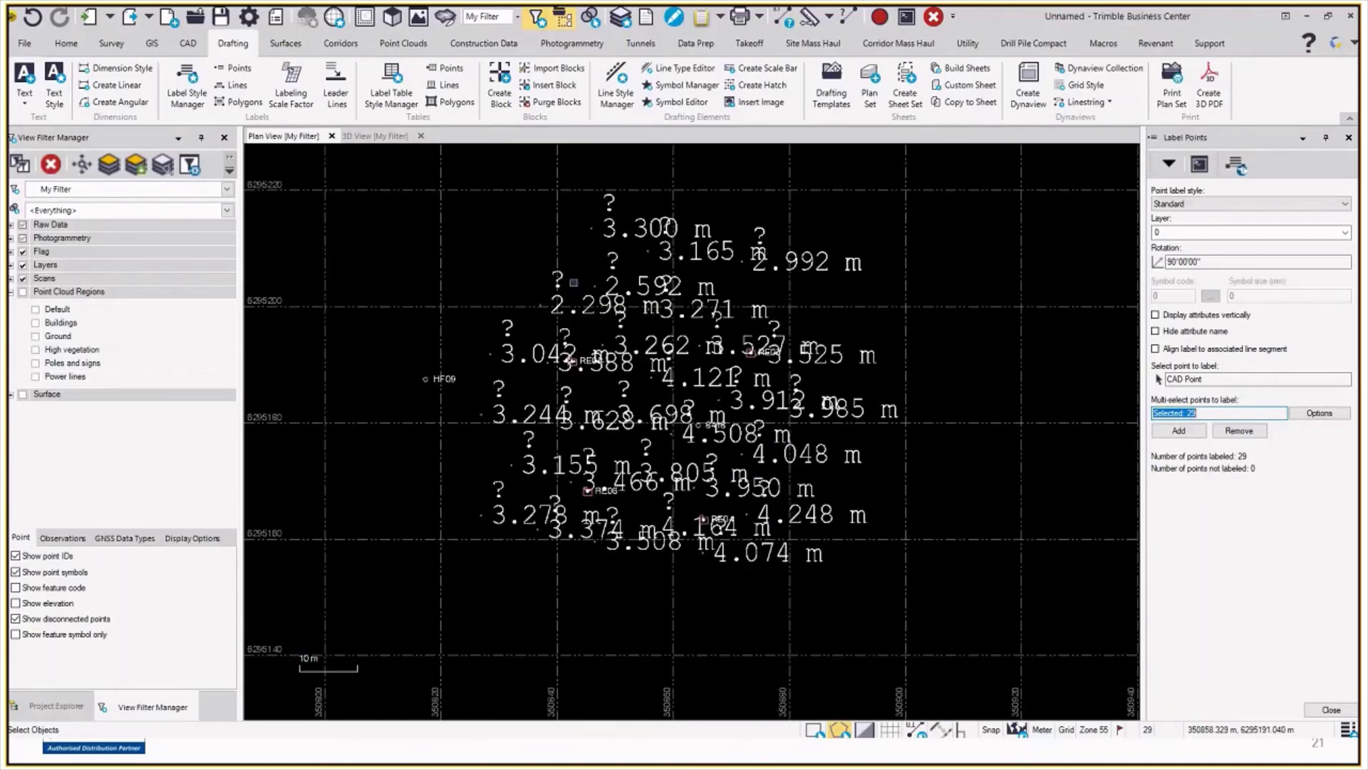
{"action": "left_click", "coordinate": [56, 84]}
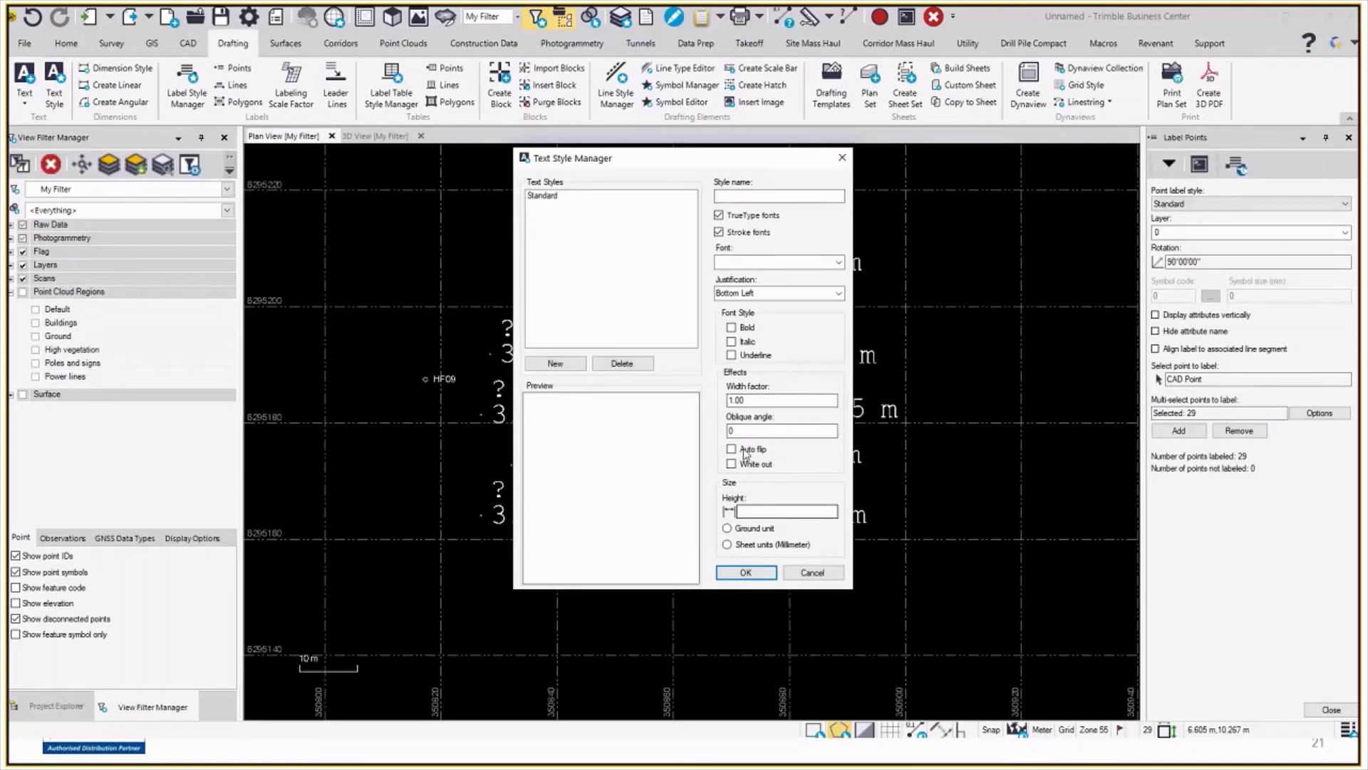
{"action": "left_click", "coordinate": [550, 196]}
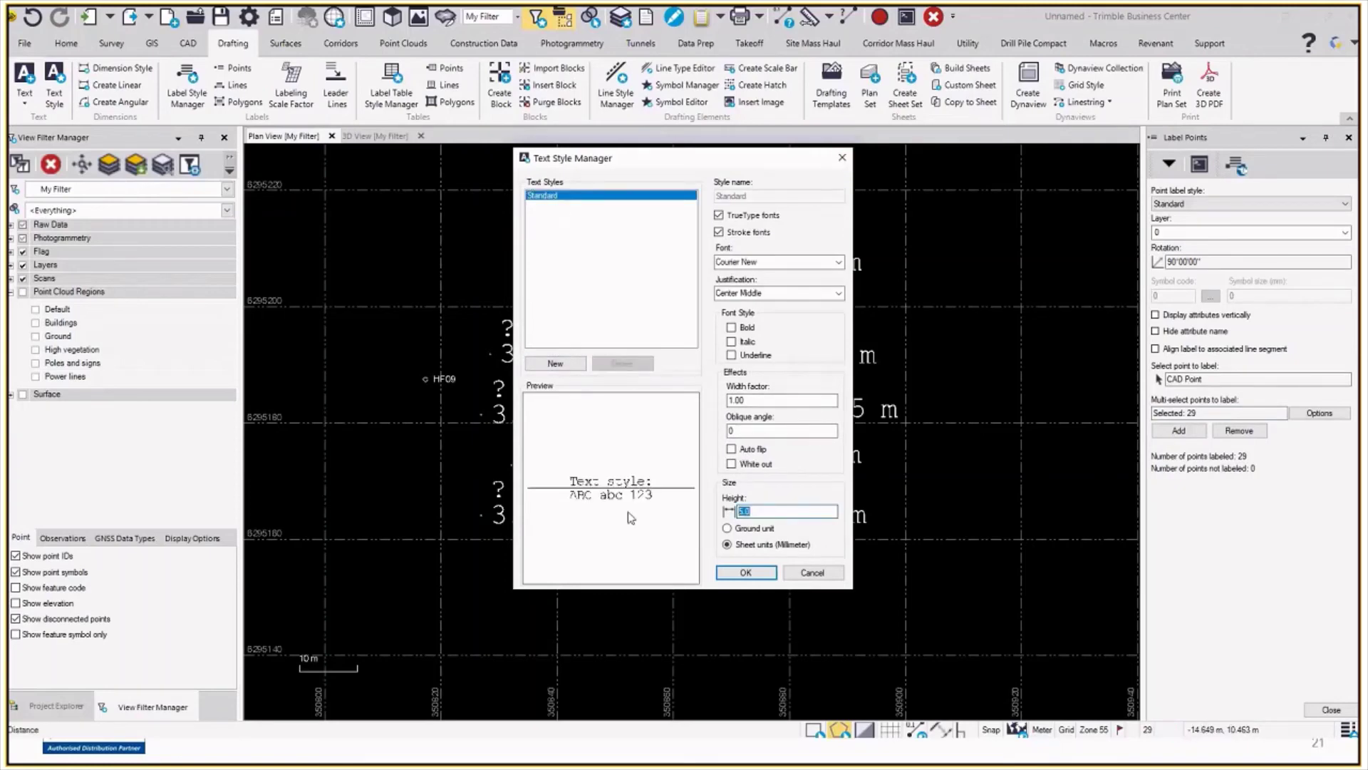
{"action": "key", "text": "Return"}
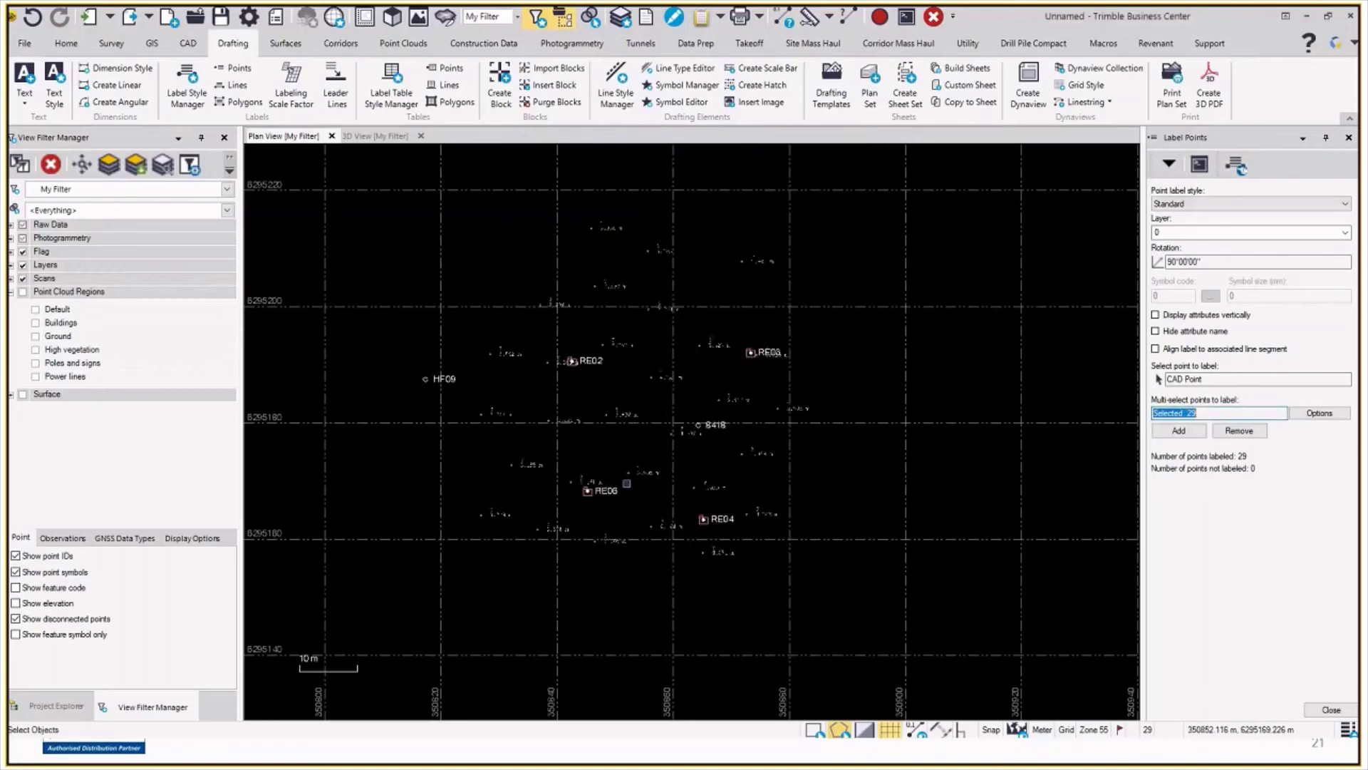
{"action": "scroll", "coordinate": [630, 485], "scroll_direction": "up", "scroll_amount": 2}
{"action": "scroll", "coordinate": [643, 412], "scroll_direction": "up", "scroll_amount": 1}
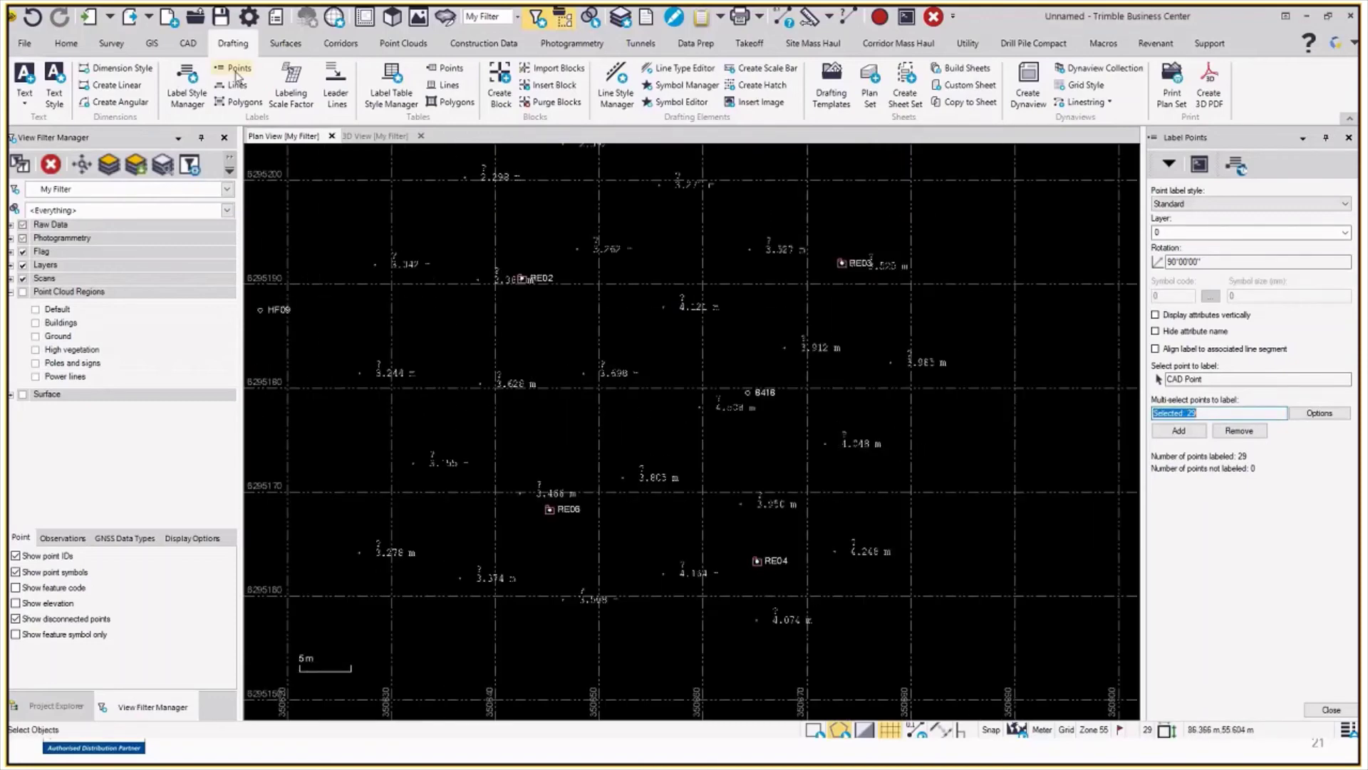
- Remove the point name from the Standard point label style and set its label rotation to 45°
{"action": "left_click", "coordinate": [186, 89]}
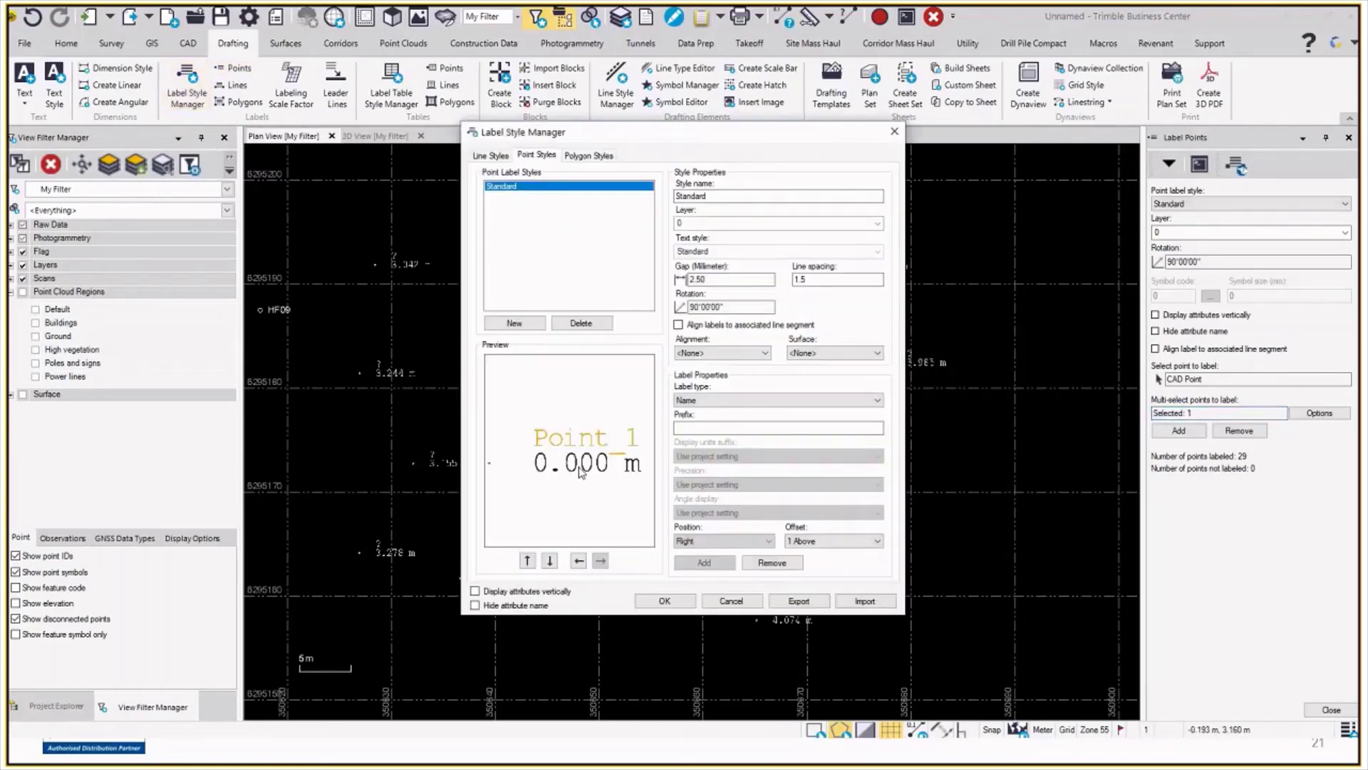
{"action": "left_click", "coordinate": [764, 567]}
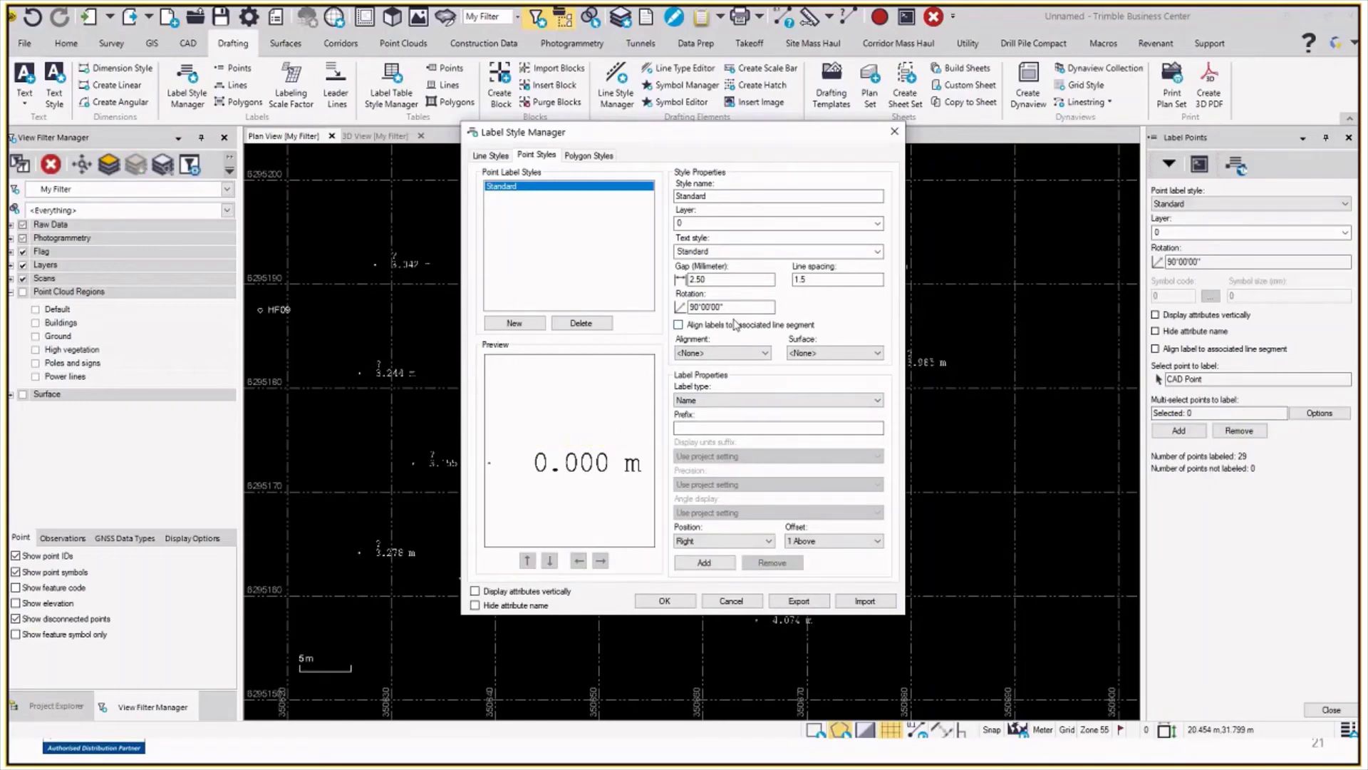
{"action": "double_click", "coordinate": [694, 306]}
{"action": "type", "text": "45"}
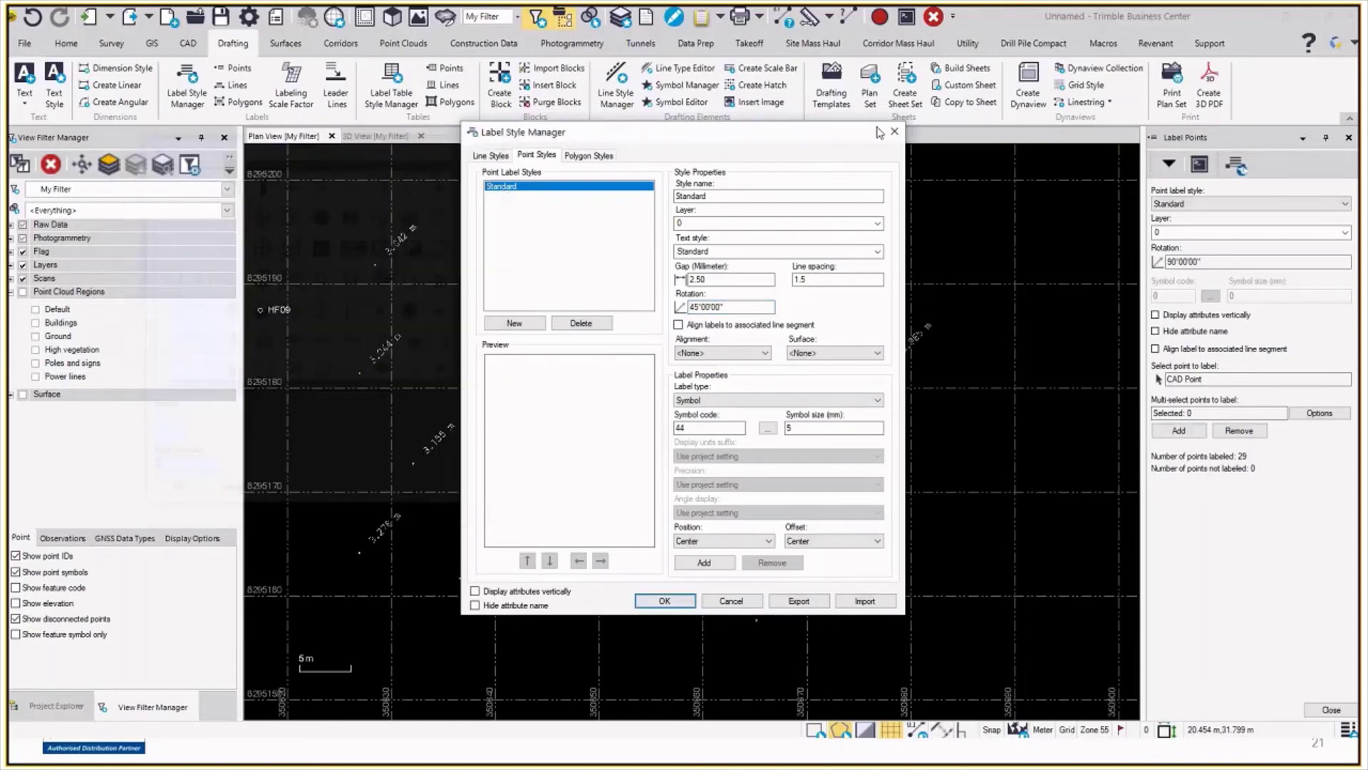
{"action": "left_click", "coordinate": [895, 131]}
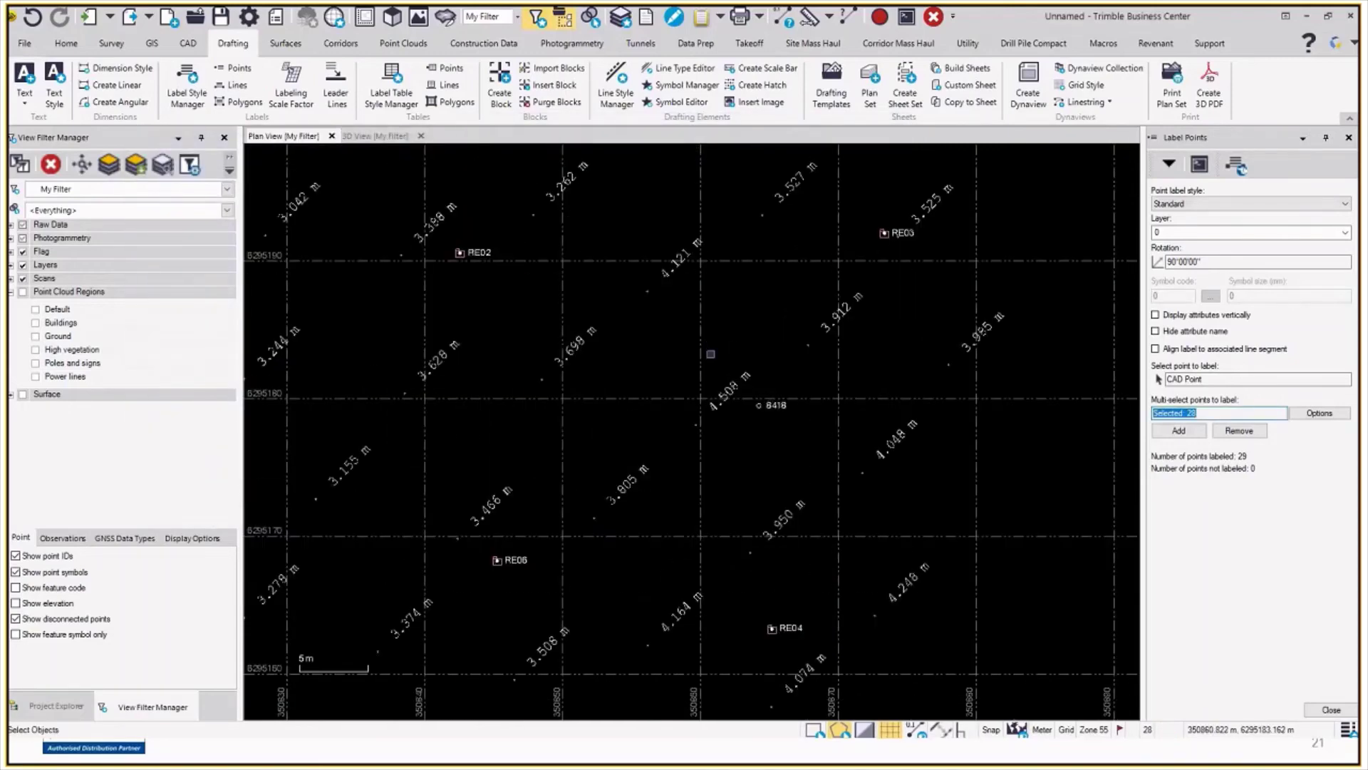
{"action": "scroll", "coordinate": [711, 354], "scroll_direction": "down", "scroll_amount": 1}
{"action": "middle_click_drag", "start_coordinate": [711, 353], "coordinate": [750, 389]}
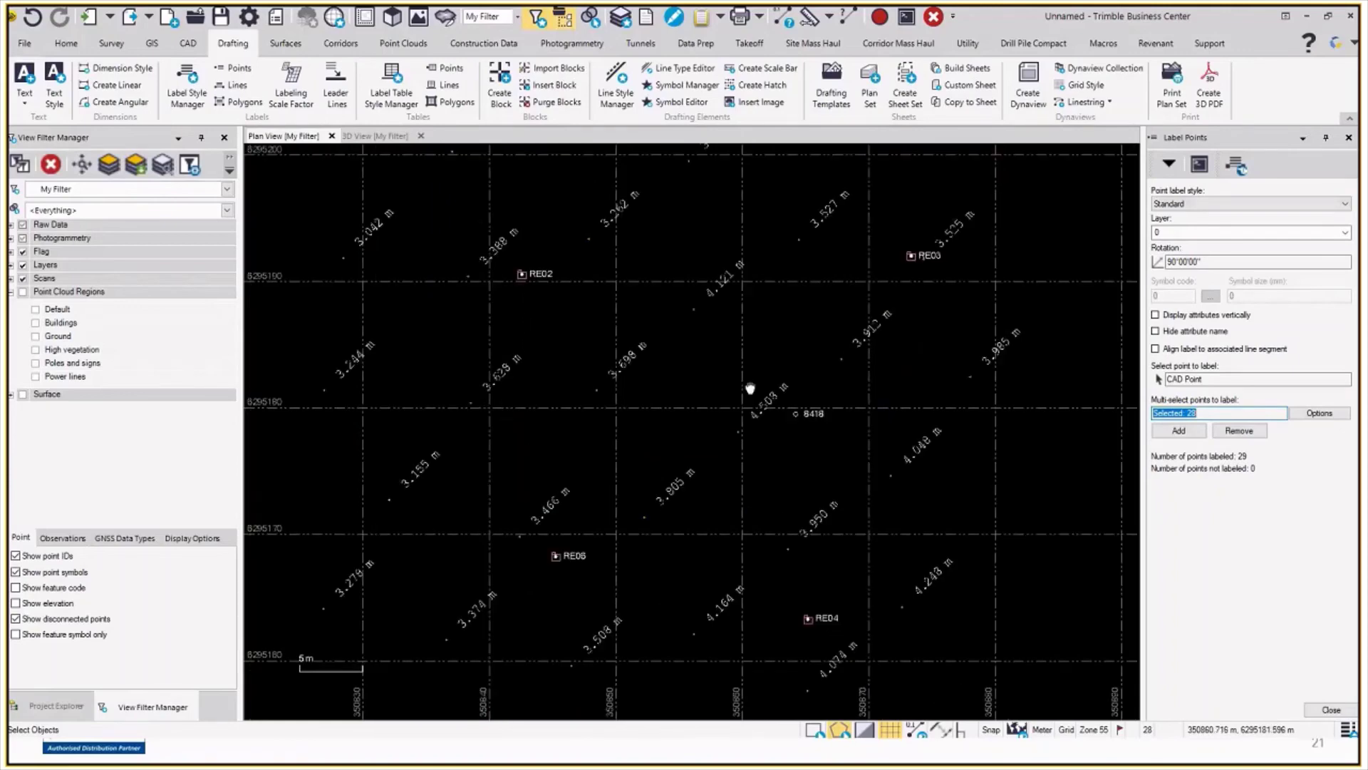
{"action": "scroll", "coordinate": [750, 389], "scroll_direction": "down", "scroll_amount": 1}
{"action": "scroll", "coordinate": [586, 539], "scroll_direction": "up", "scroll_amount": 3}
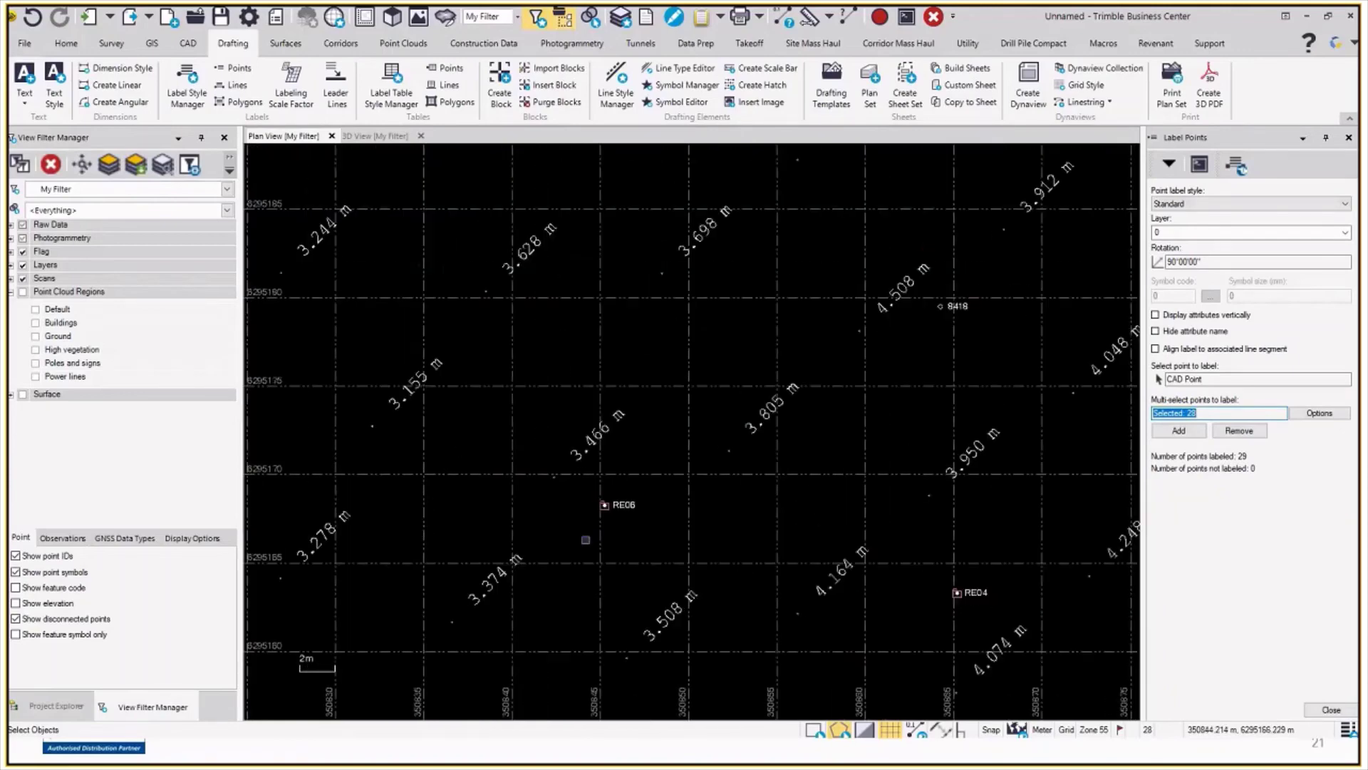
{"action": "middle_click_drag", "start_coordinate": [586, 540], "coordinate": [502, 713]}
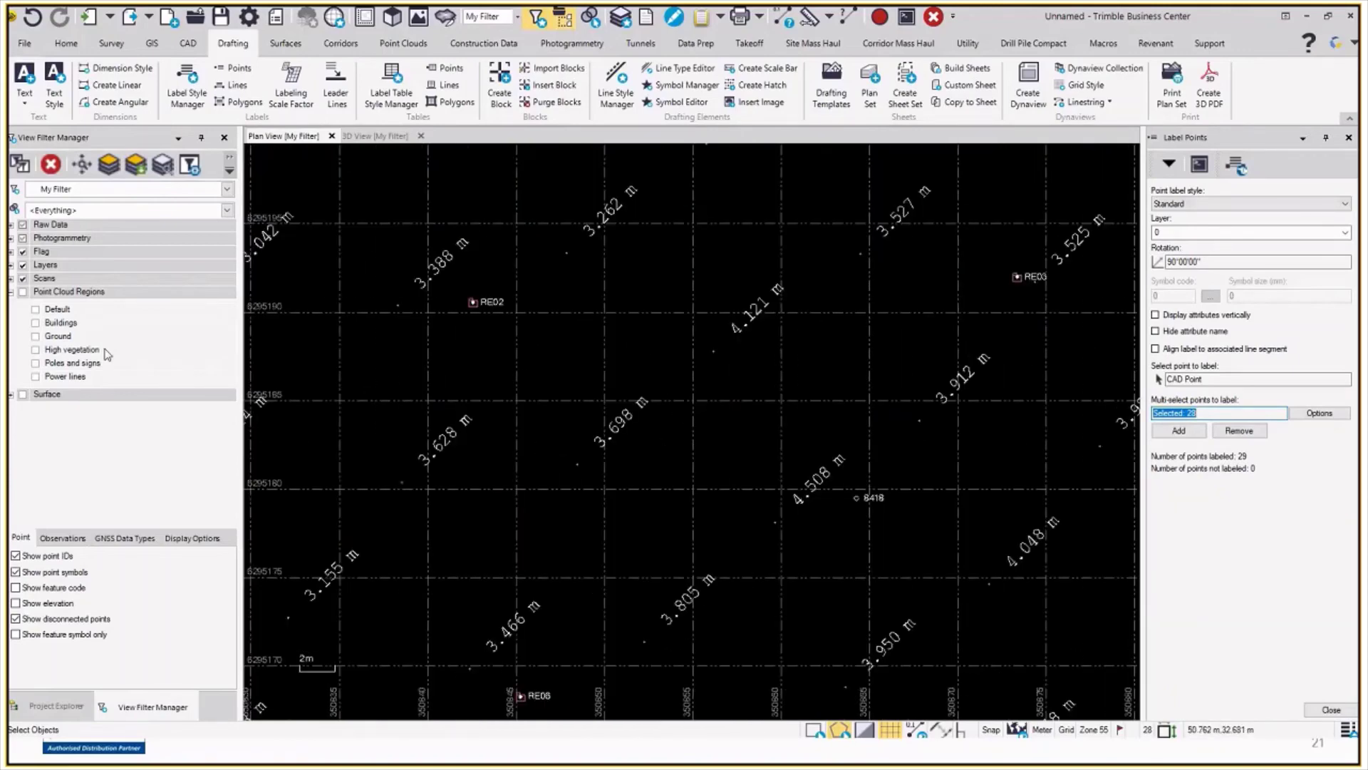
- Hide the layers and surface, display only the Ground point cloud region in the plan view, and finish the point labelling
{"action": "left_click", "coordinate": [23, 265]}
{"action": "left_click", "coordinate": [22, 292]}
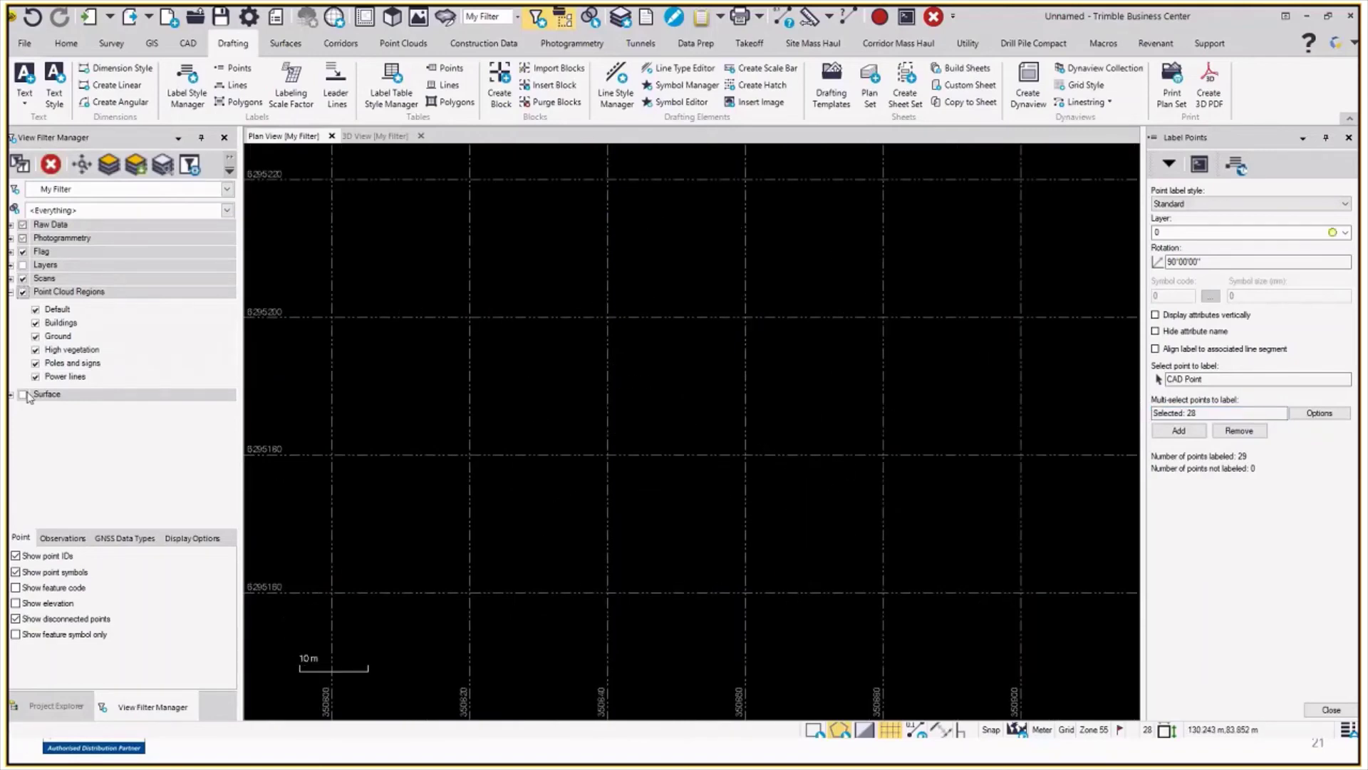
{"action": "left_click", "coordinate": [23, 394]}
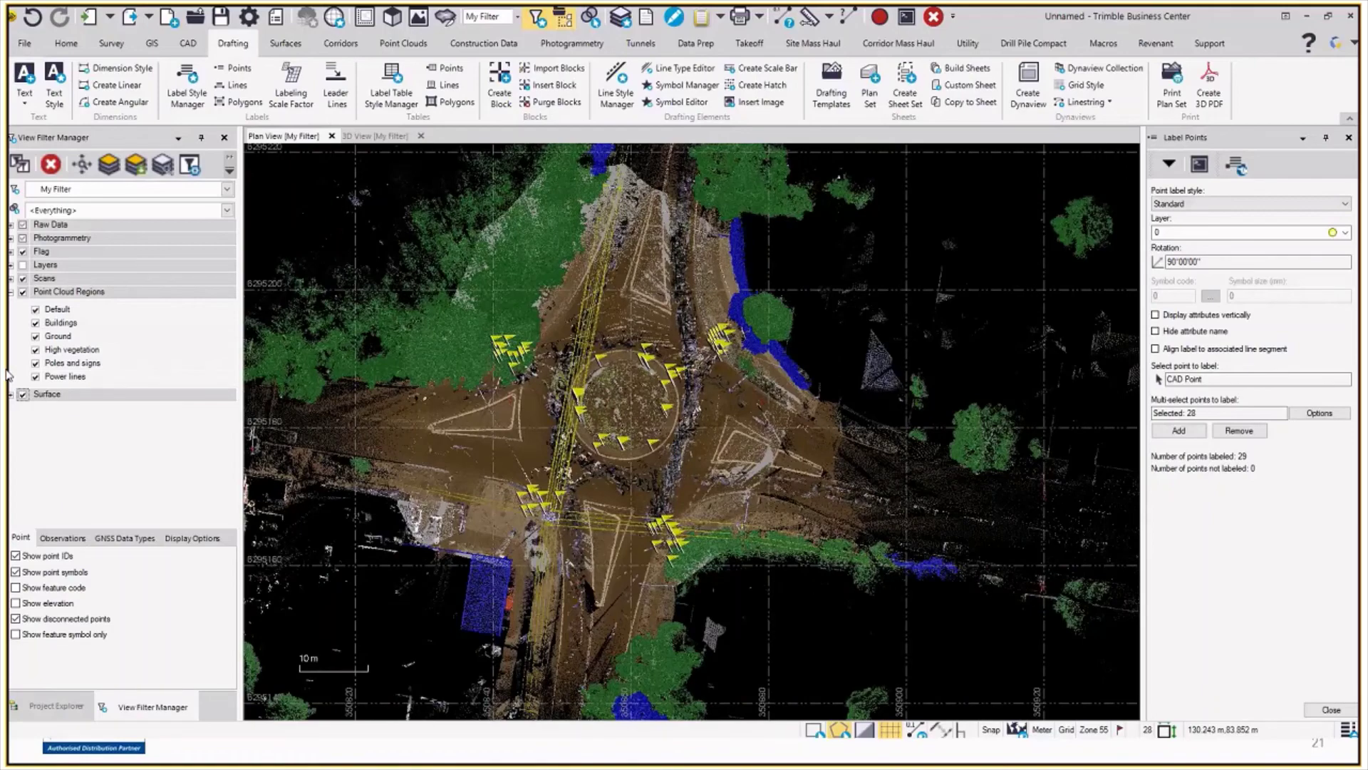
{"action": "left_click", "coordinate": [23, 394]}
{"action": "left_click", "coordinate": [23, 291]}
{"action": "left_click", "coordinate": [35, 335]}
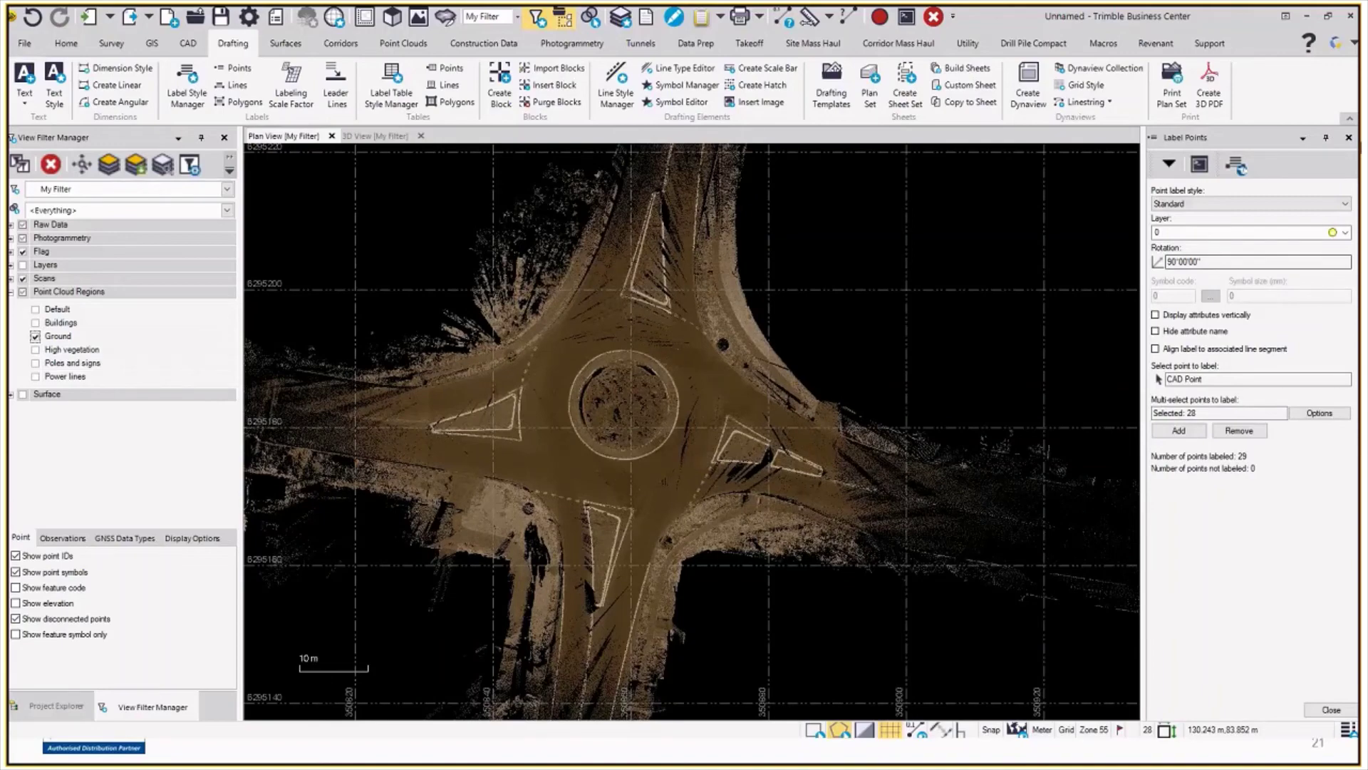
{"action": "key", "text": "Escape"}
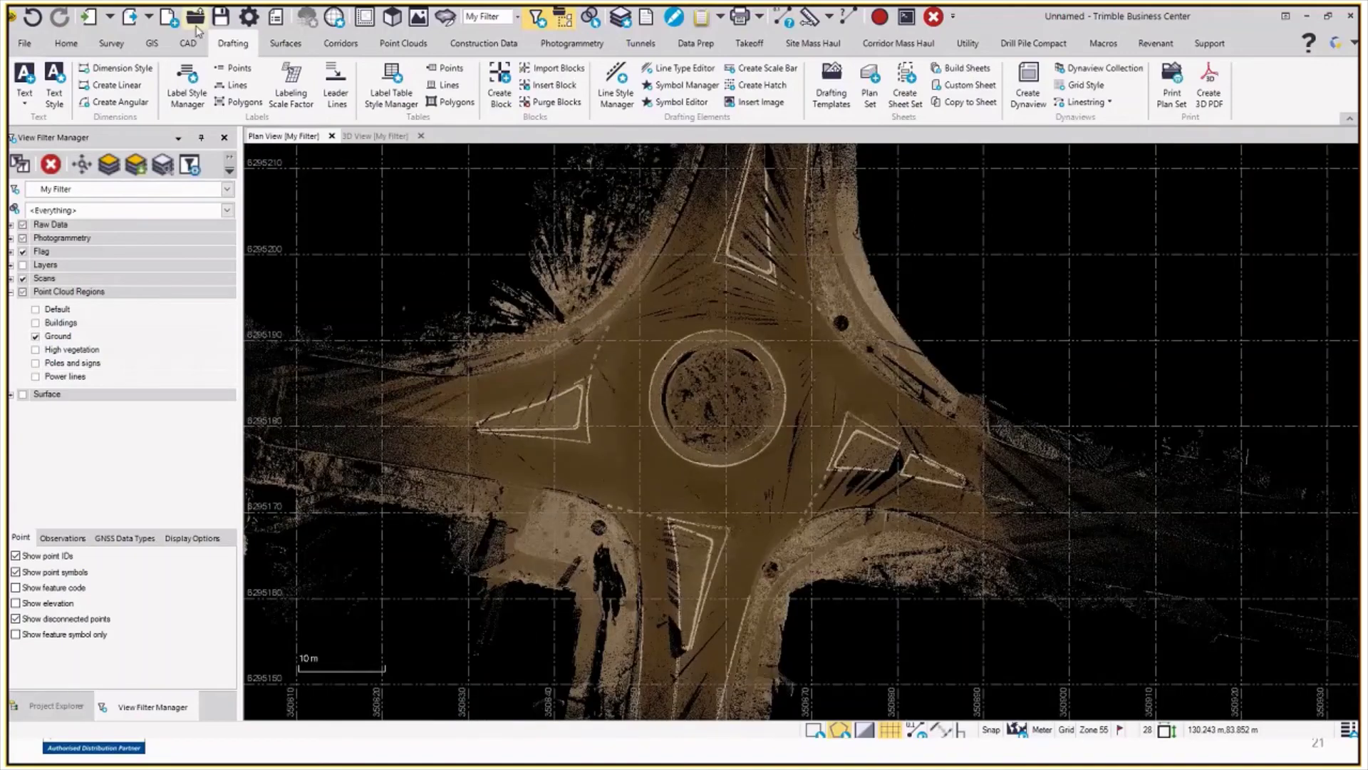
- Sample the Ground region inside a polygon drawn around the roundabout, using spatial sampling with 0.500 spacing and the name prefix Sample
{"action": "left_click", "coordinate": [403, 42]}
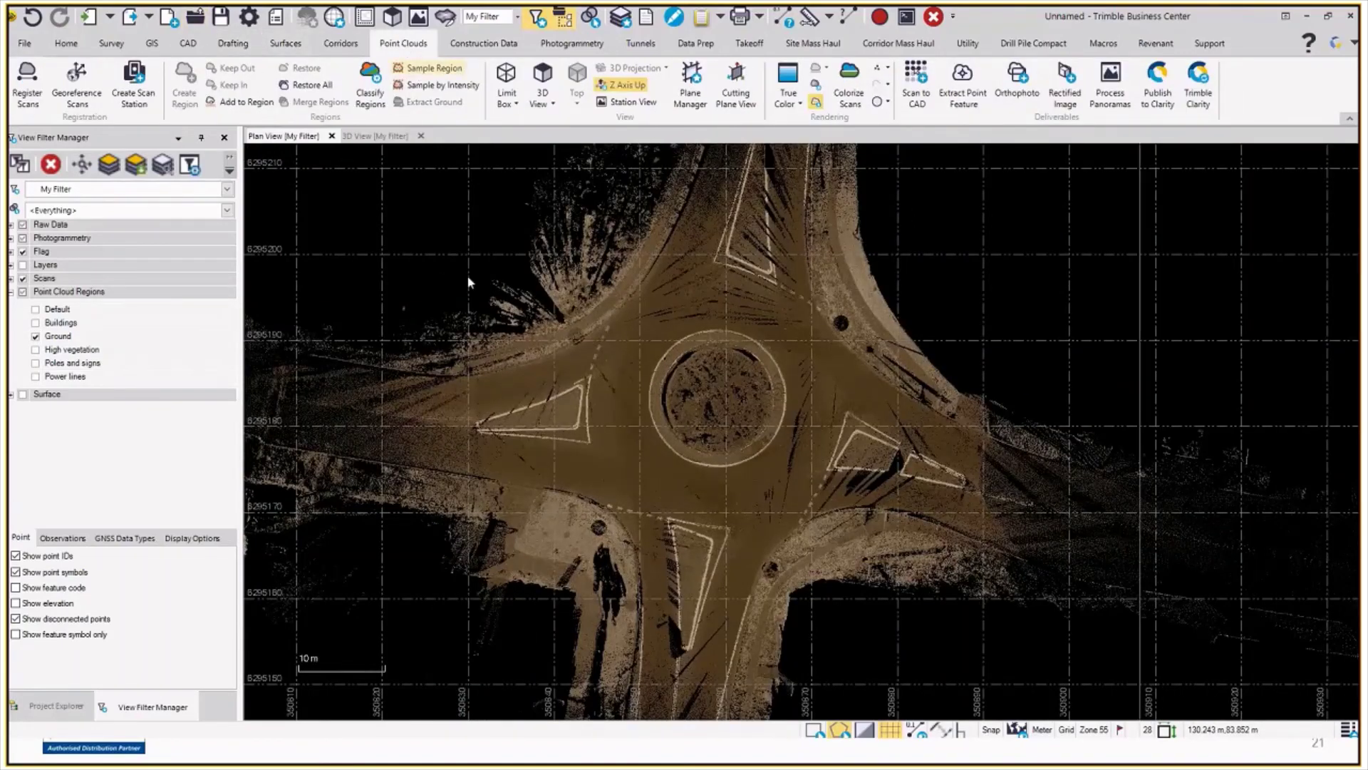
{"action": "key", "text": "ctrl+q"}
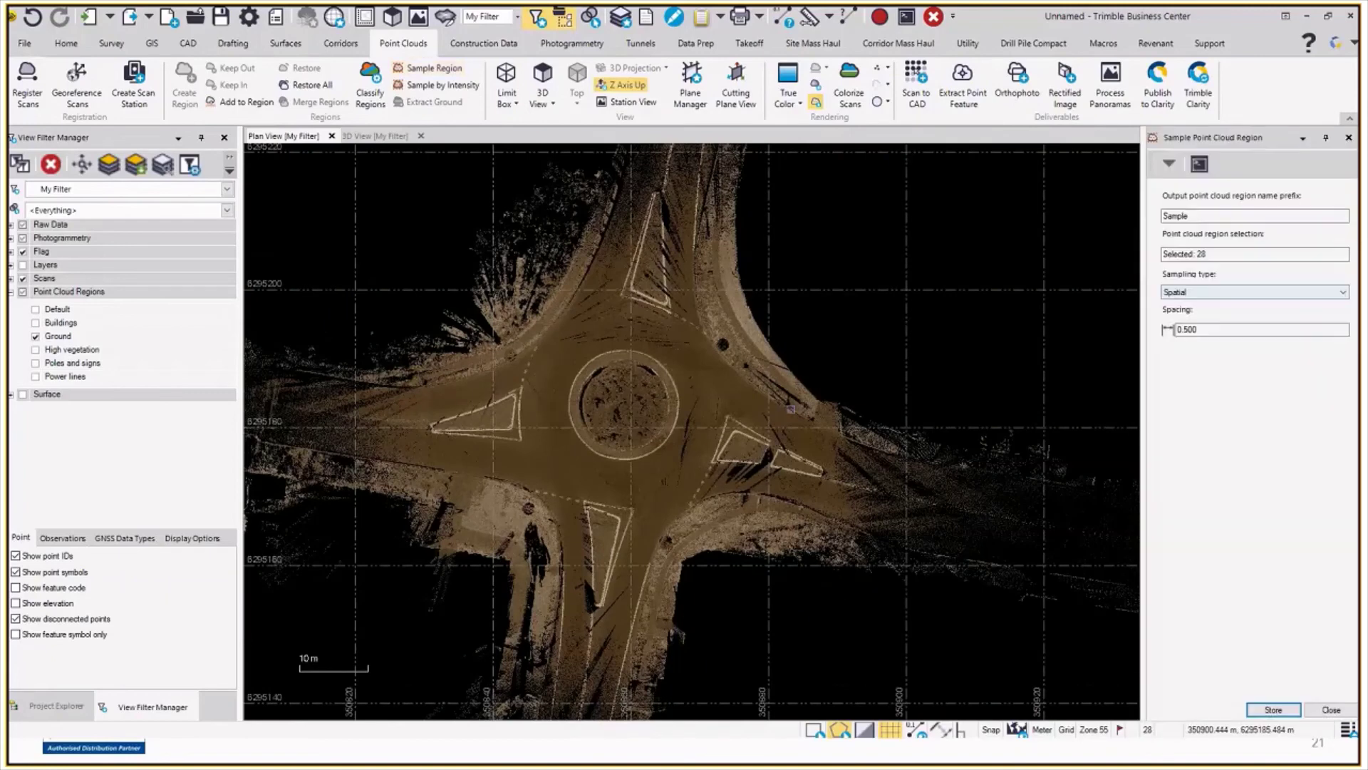
{"action": "left_click", "coordinate": [449, 265]}
{"action": "left_click", "coordinate": [385, 550]}
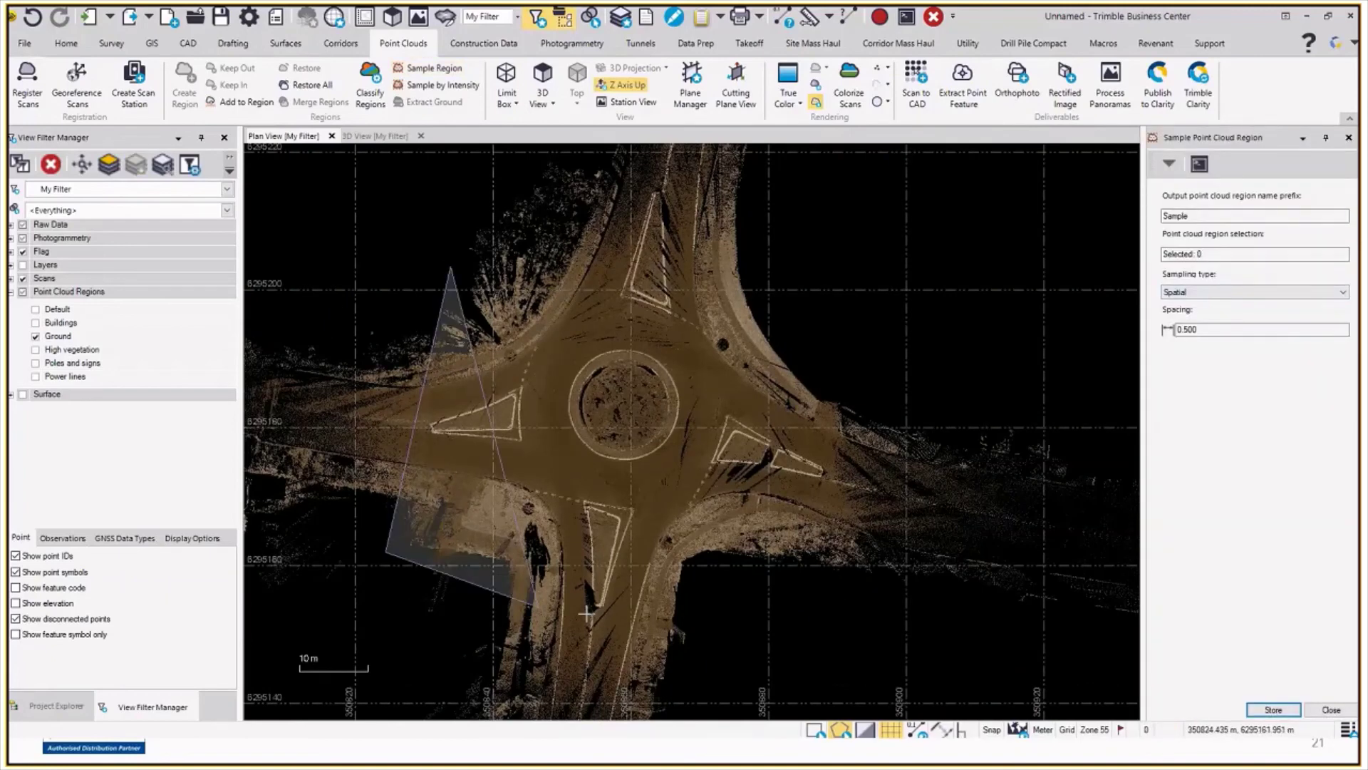
{"action": "left_click", "coordinate": [839, 370]}
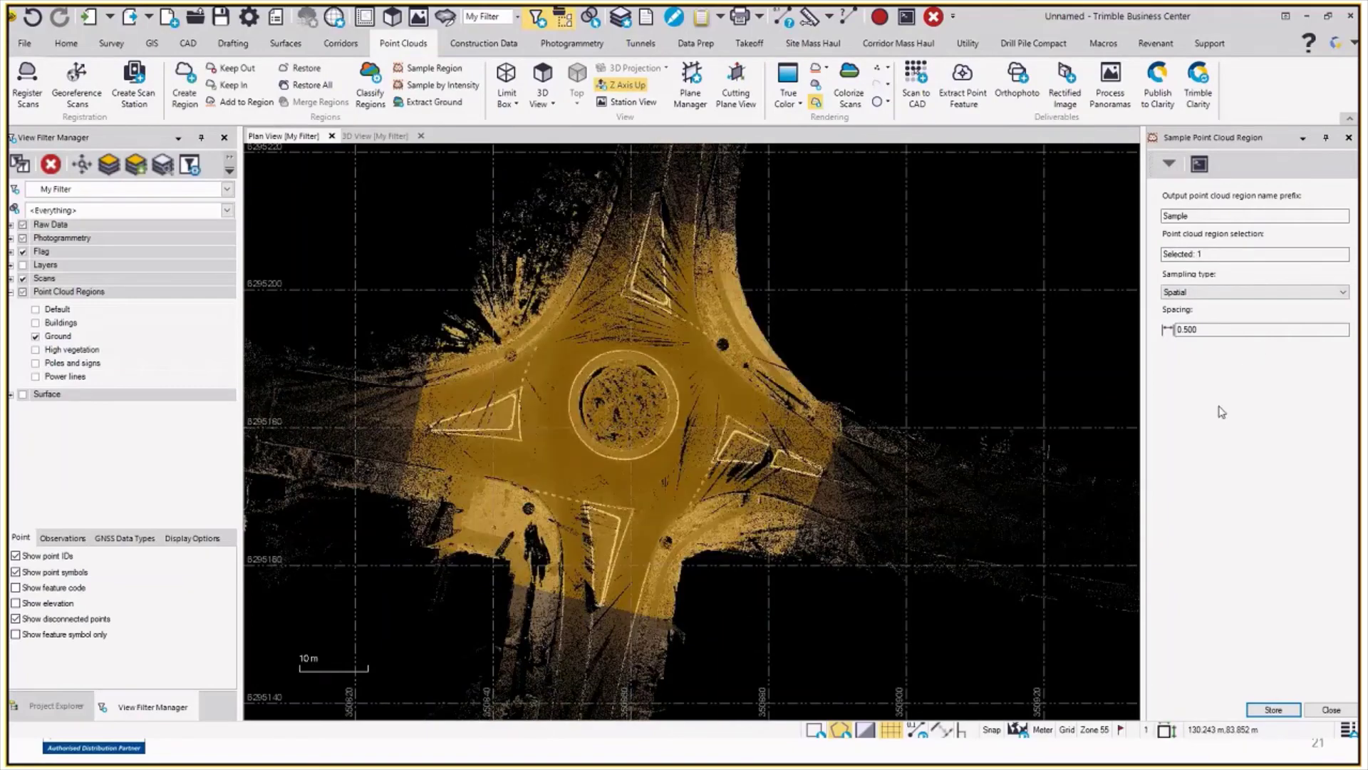
{"action": "left_click", "coordinate": [1288, 711]}
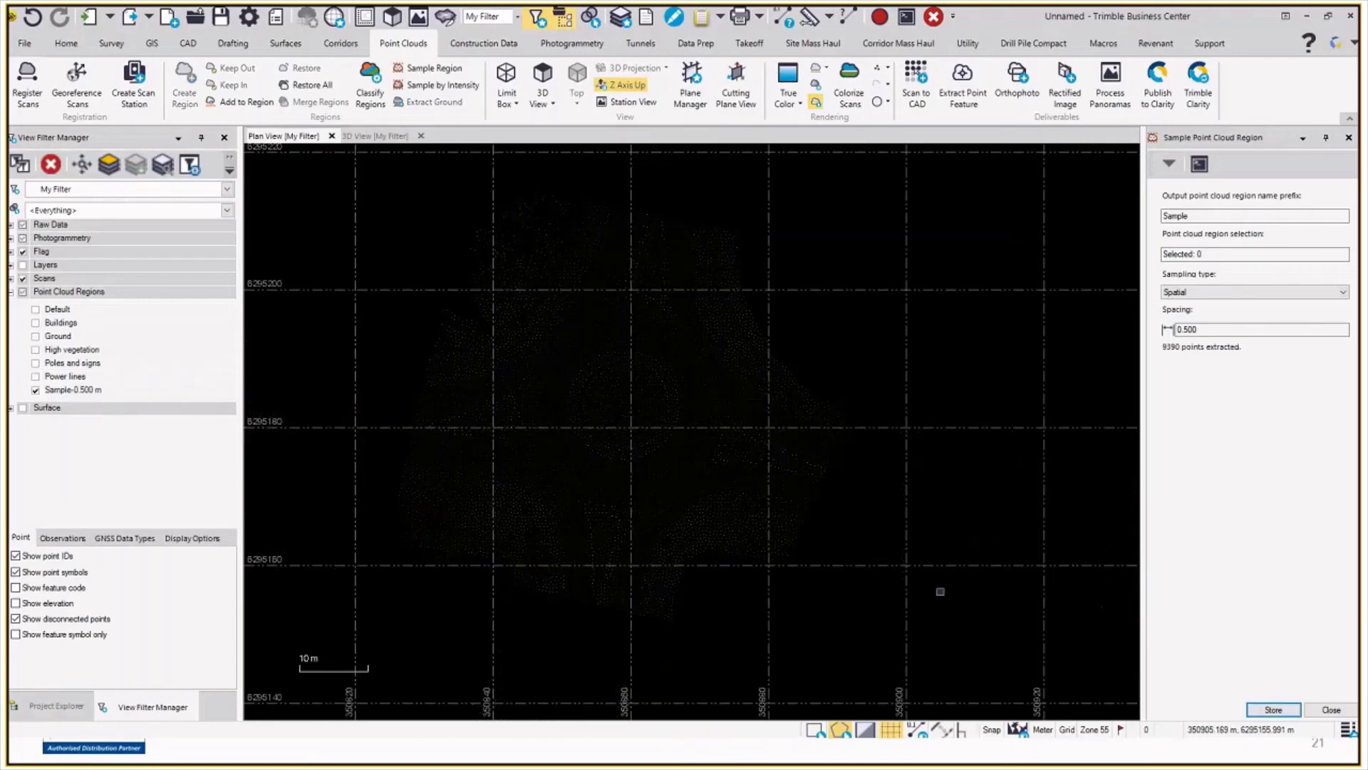
- Select the sampled point cloud region and enlarge the scan point size so its points are easier to see
{"action": "scroll", "coordinate": [599, 389], "scroll_direction": "up", "scroll_amount": 1}
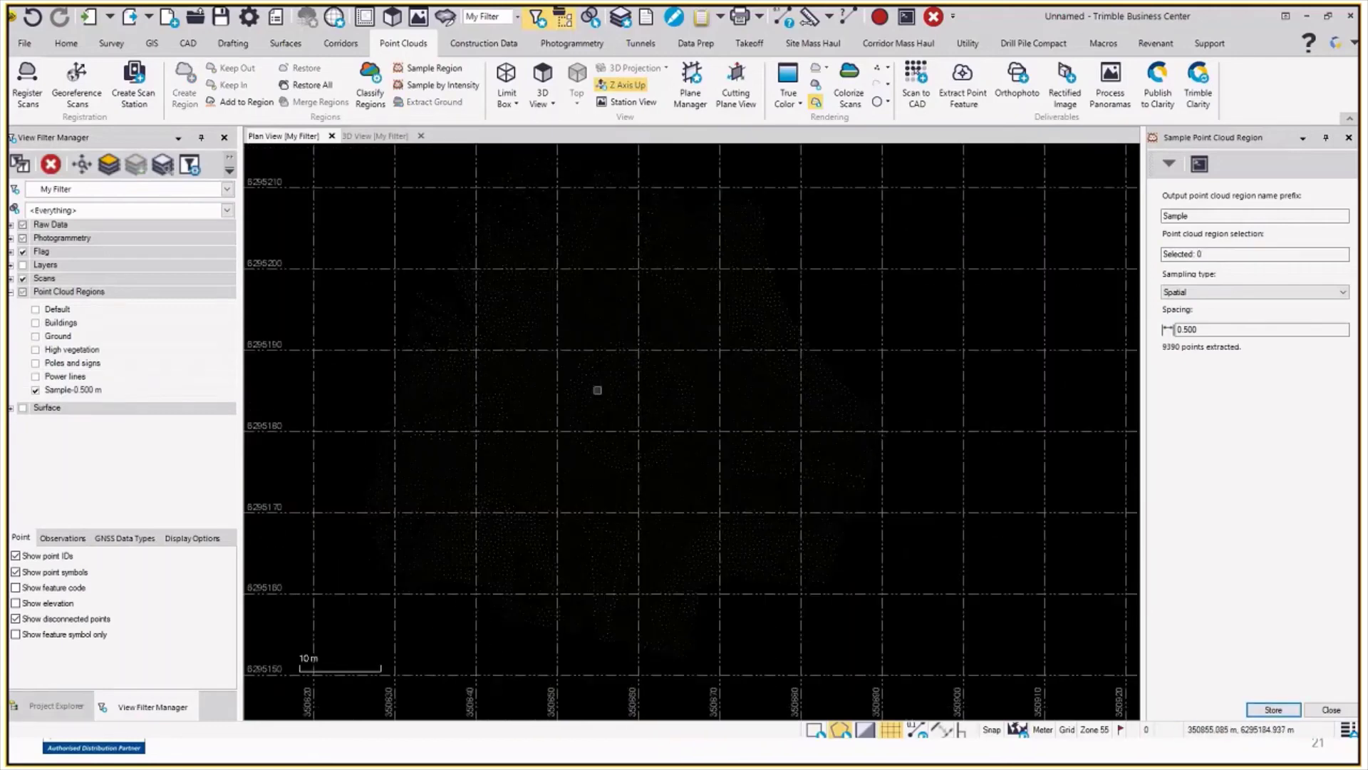
{"action": "left_click", "coordinate": [867, 732]}
{"action": "left_click", "coordinate": [868, 732]}
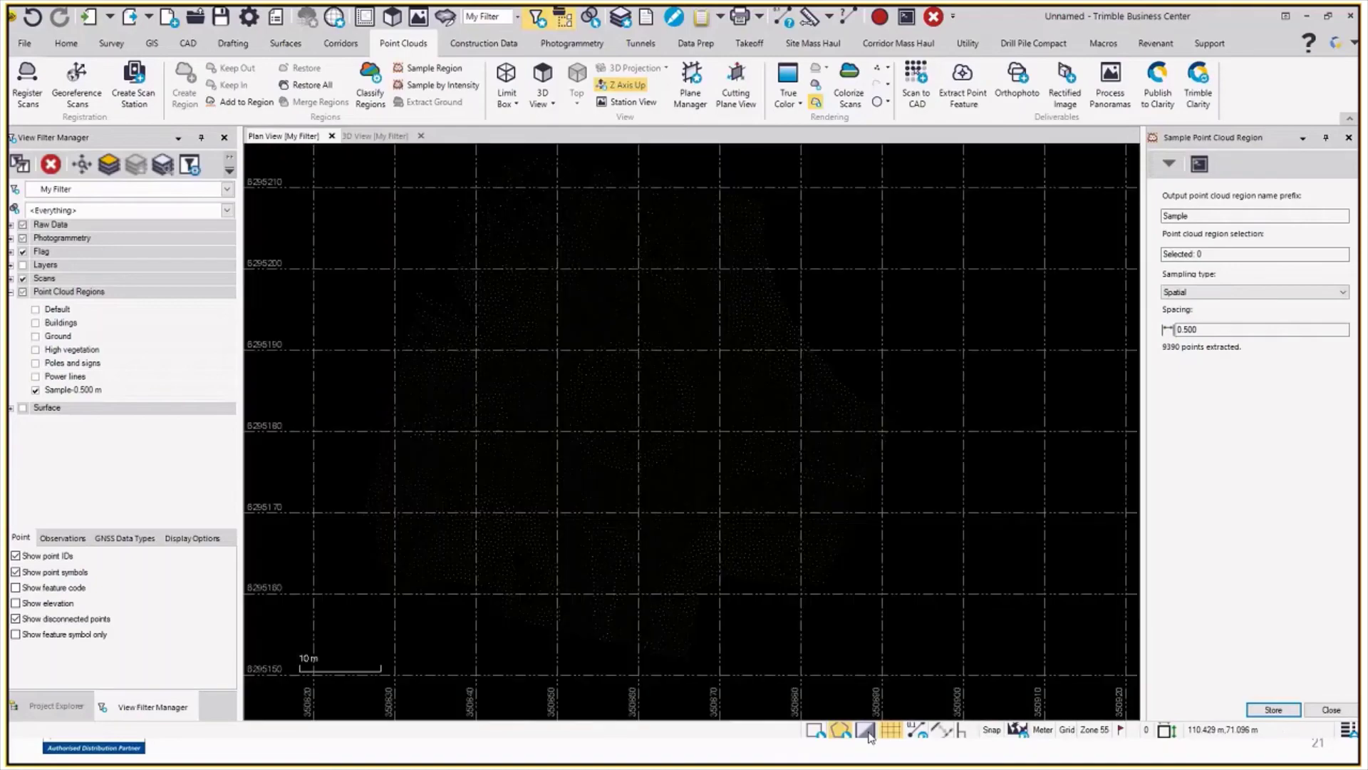
{"action": "left_click", "coordinate": [694, 443]}
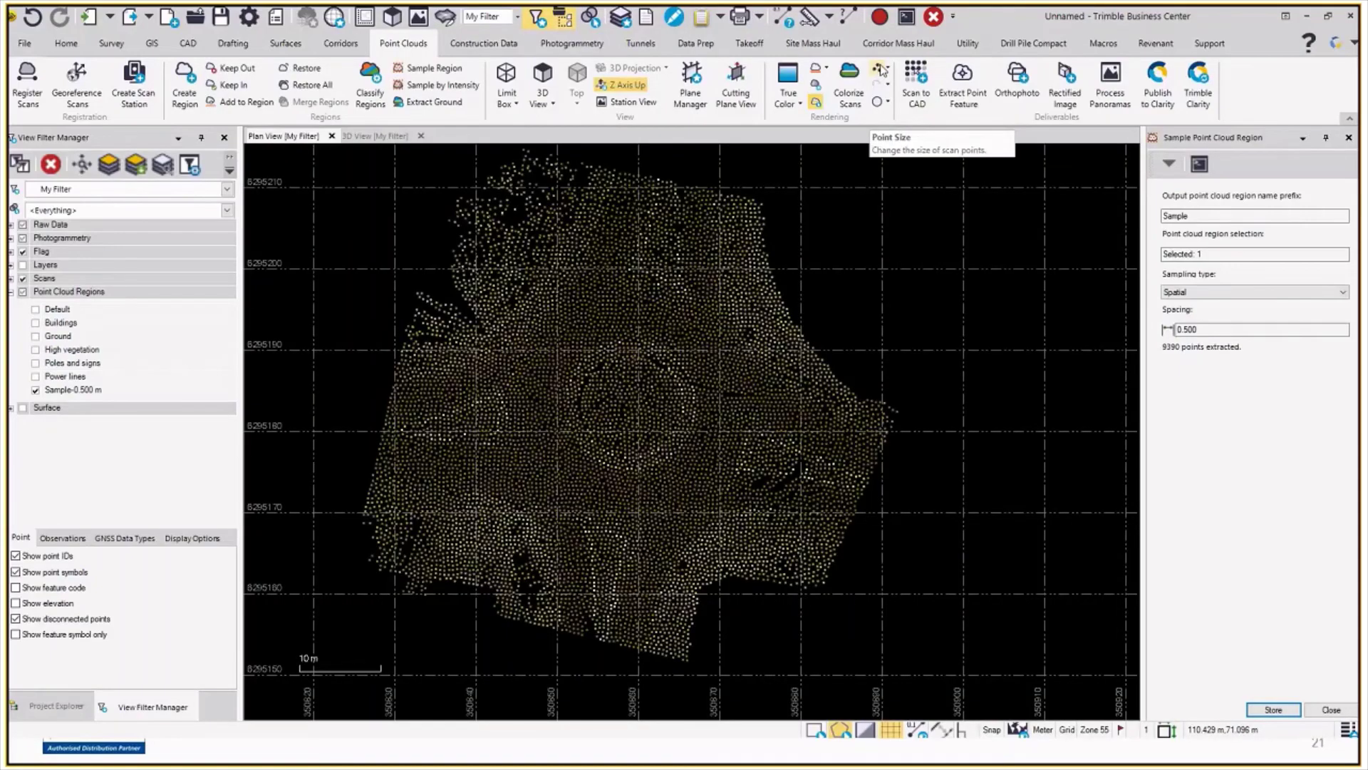
{"action": "scroll", "coordinate": [600, 460], "scroll_direction": "up", "scroll_amount": 2}
{"action": "scroll", "coordinate": [605, 462], "scroll_direction": "down", "scroll_amount": 2}
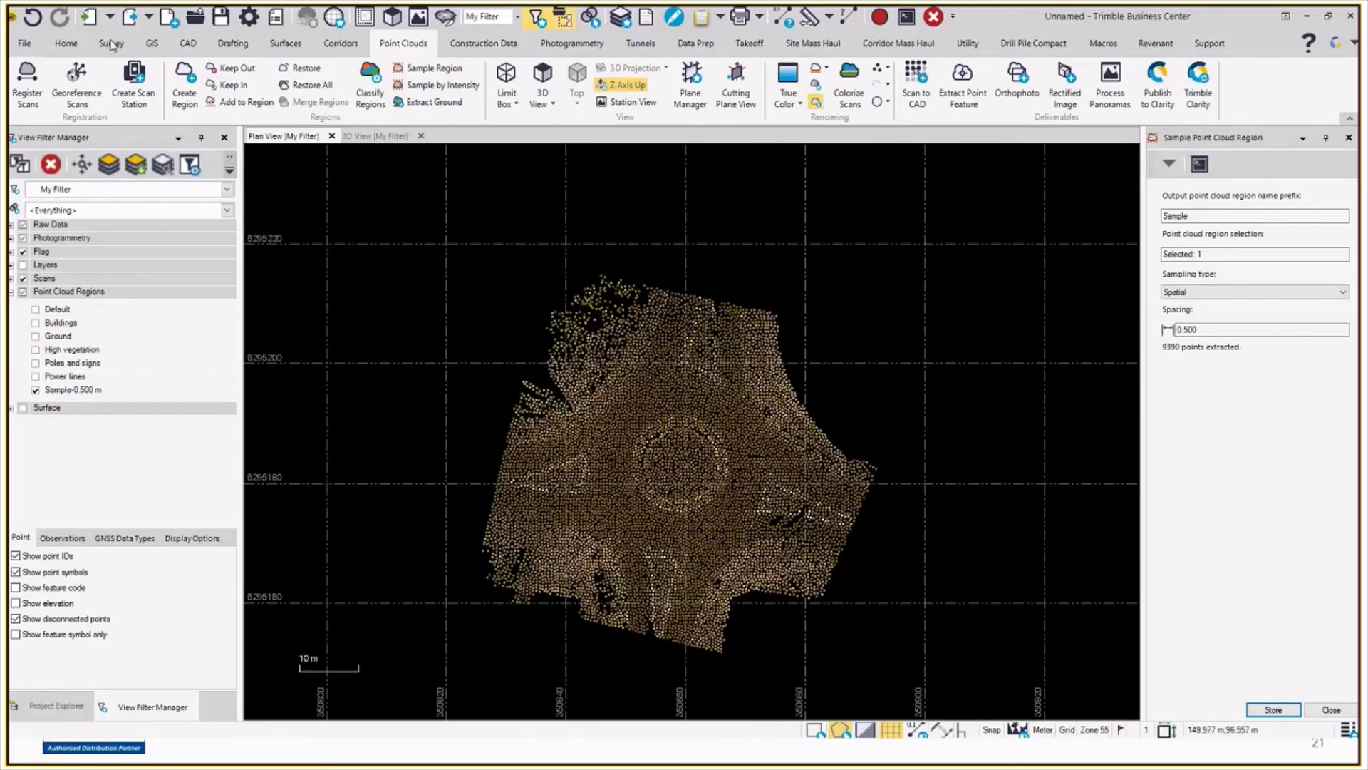
- Create an unclassified gray surface named NG from the selected sampled region
{"action": "scroll", "coordinate": [146, 56], "scroll_direction": "up", "scroll_amount": 2}
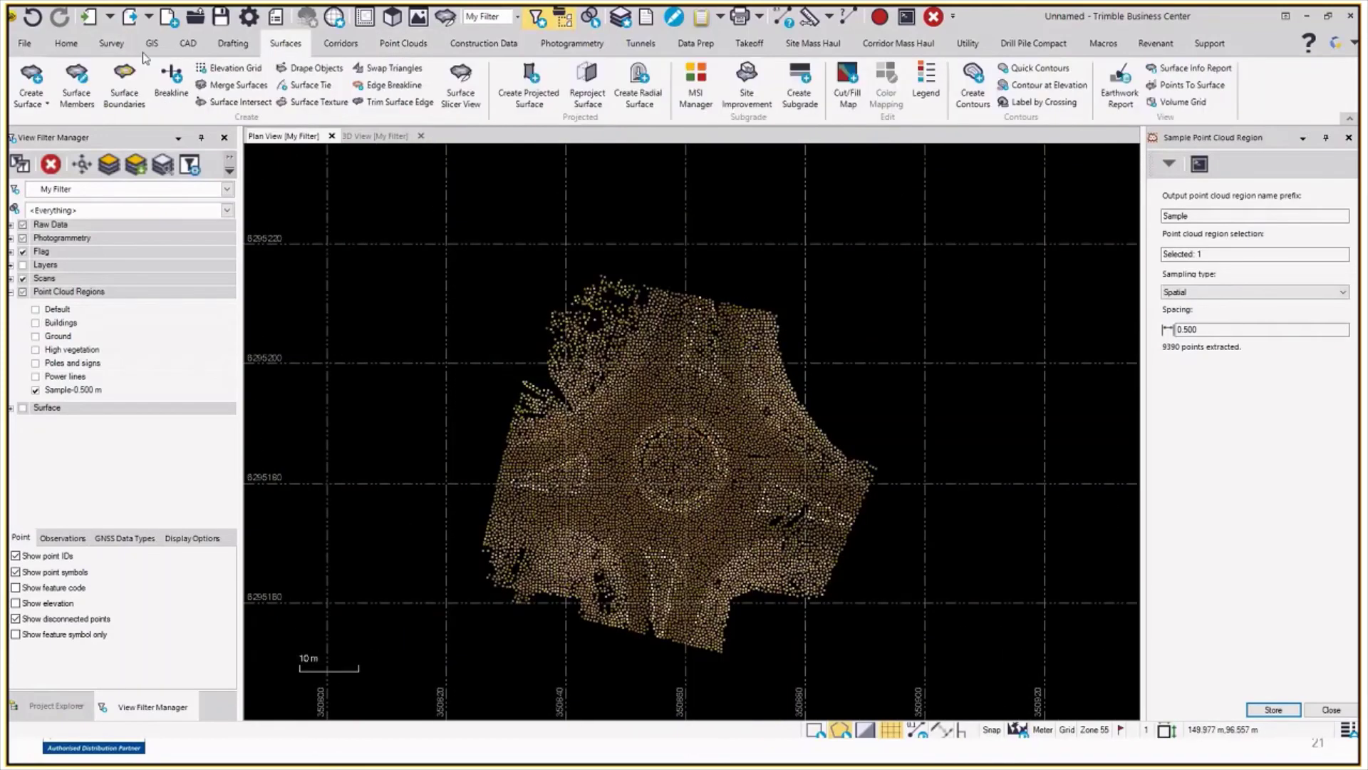
{"action": "left_click", "coordinate": [31, 80]}
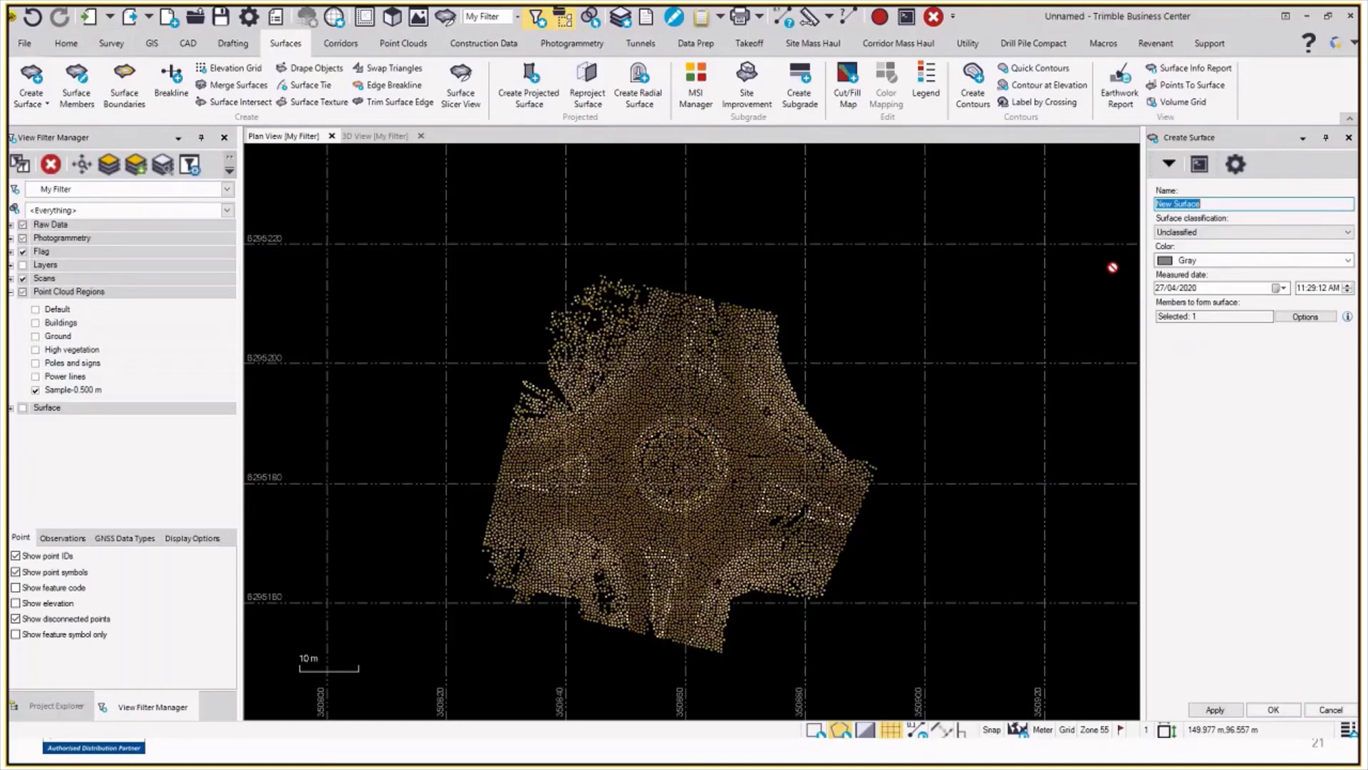
{"action": "type", "text": "NG"}
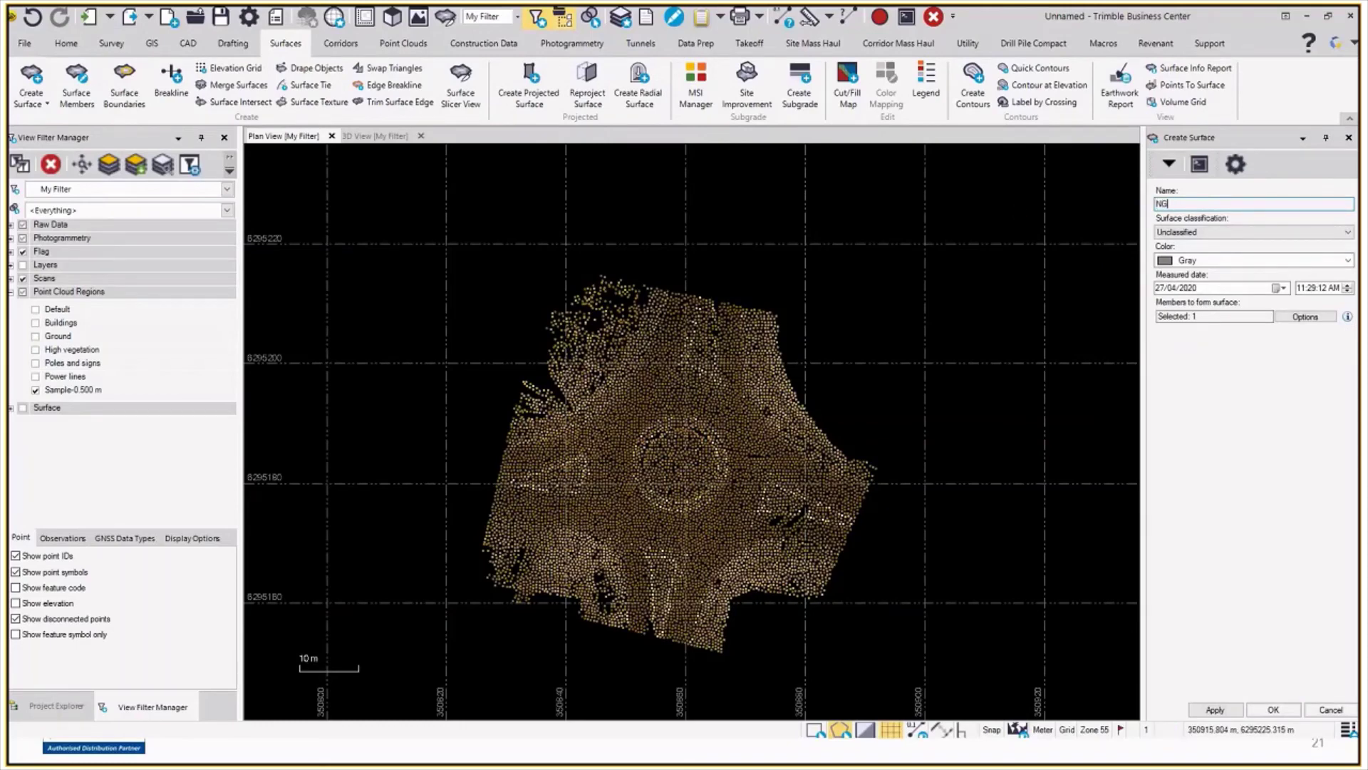
{"action": "left_click", "coordinate": [1274, 709]}
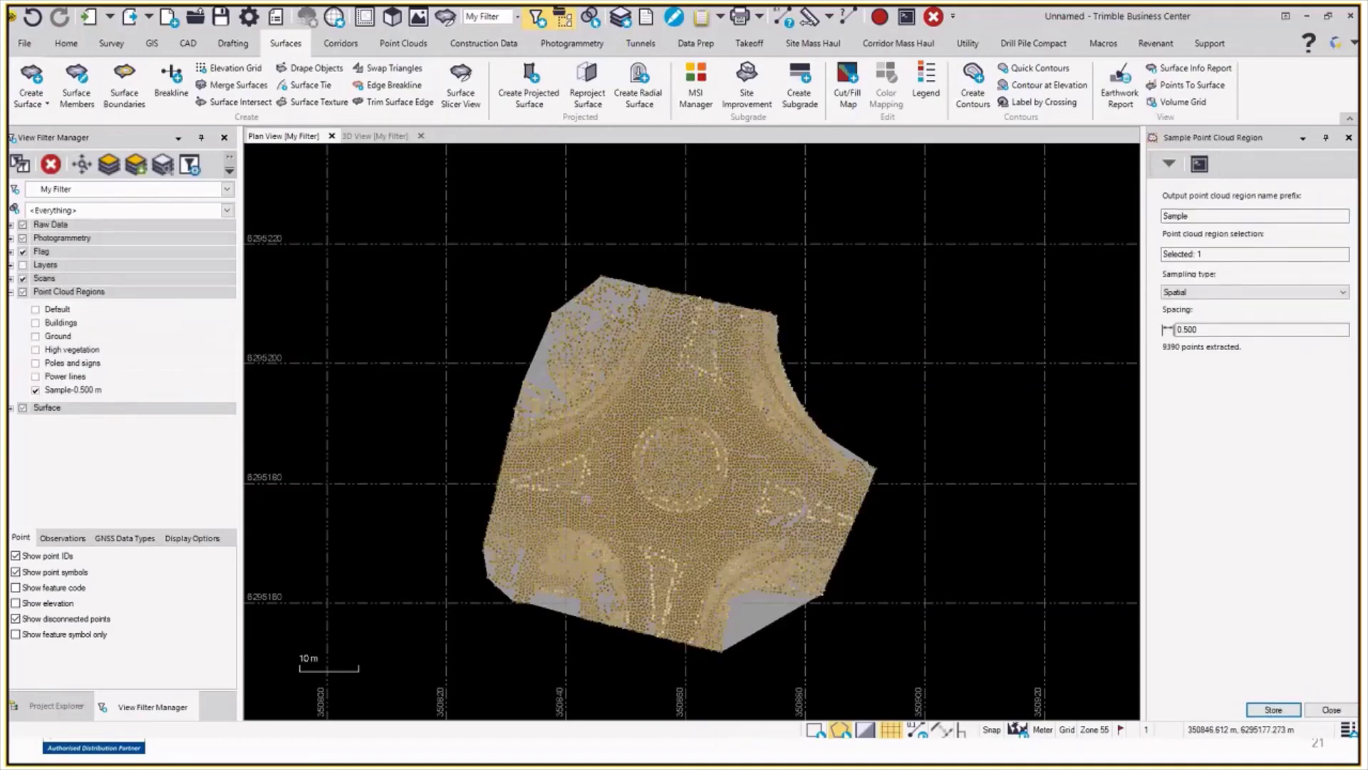
- Hide the sampled region and inspect the new surface in the 3D view
{"action": "left_click", "coordinate": [35, 390]}
{"action": "scroll", "coordinate": [670, 461], "scroll_direction": "up", "scroll_amount": 3}
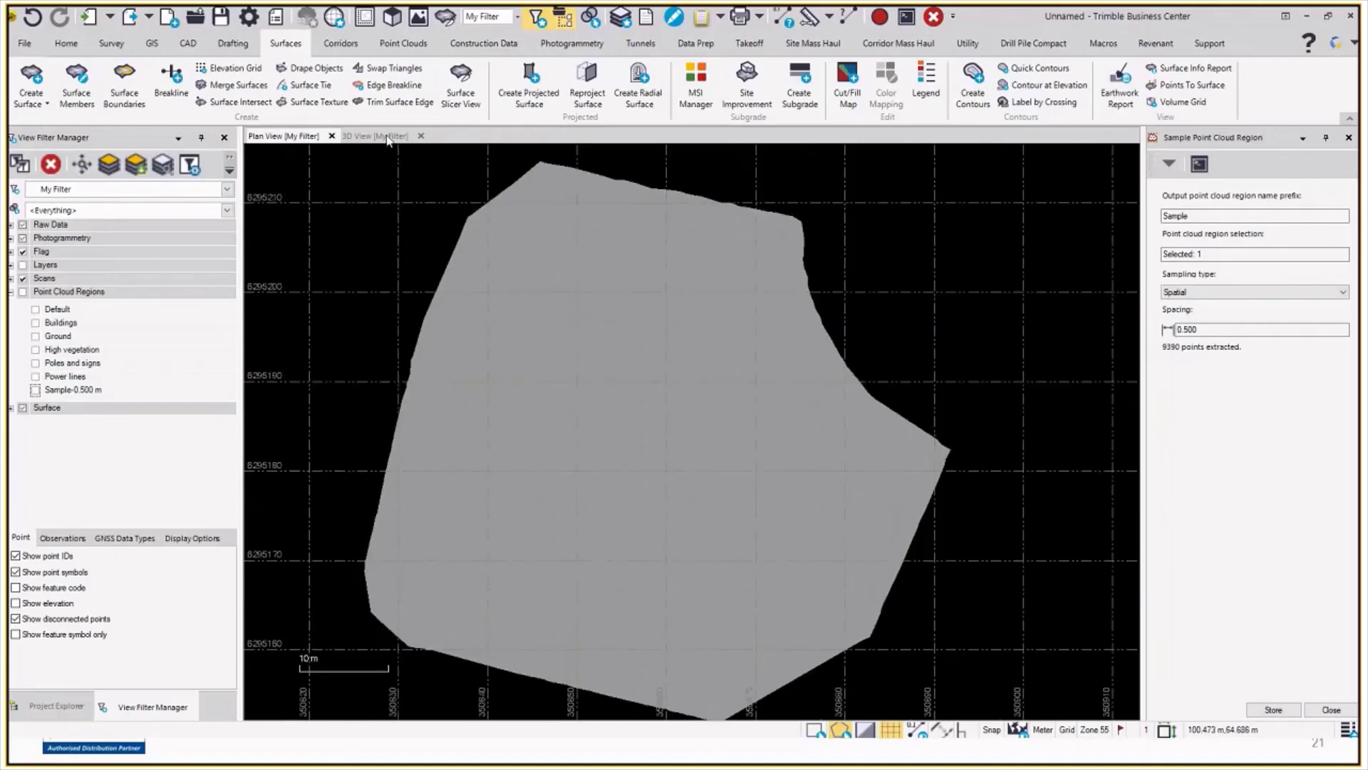
{"action": "left_click", "coordinate": [378, 136]}
{"action": "scroll", "coordinate": [746, 551], "scroll_direction": "up", "scroll_amount": 5}
{"action": "middle_click_drag", "start_coordinate": [746, 551], "coordinate": [687, 461]}
{"action": "scroll", "coordinate": [572, 503], "scroll_direction": "down", "scroll_amount": 3}
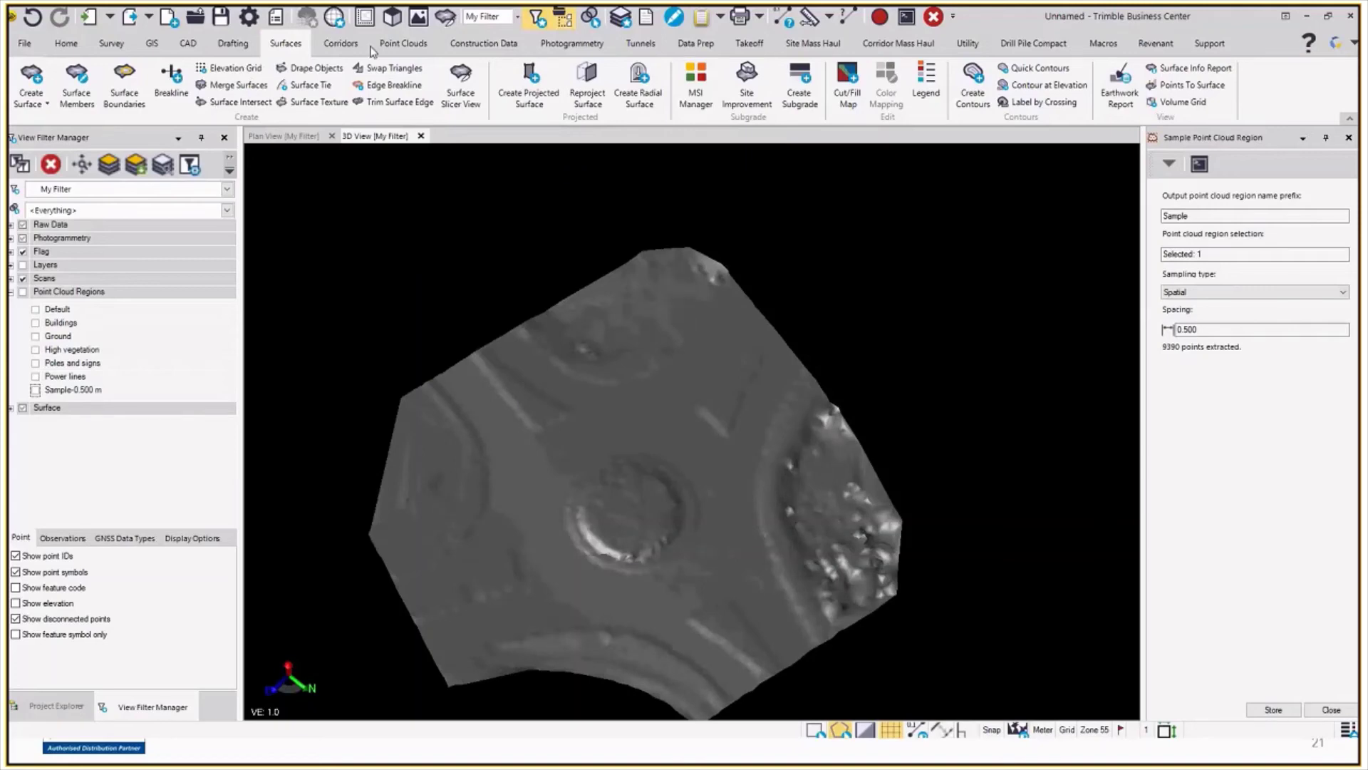
- Hide the surface, show only the High vegetation region in the 3D view, and set the scan point size to Small
{"action": "left_click", "coordinate": [403, 43]}
{"action": "left_click", "coordinate": [24, 408]}
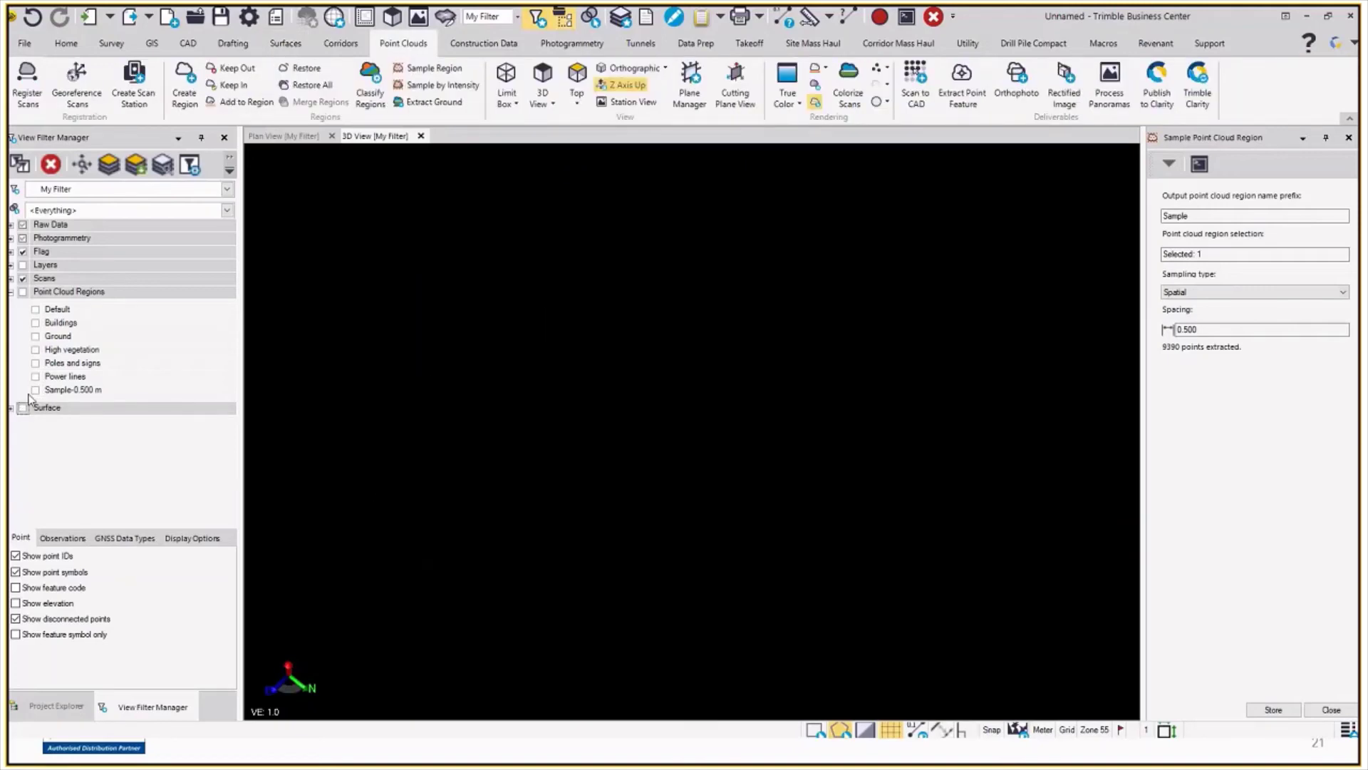
{"action": "left_click", "coordinate": [35, 363]}
{"action": "left_click", "coordinate": [35, 363]}
{"action": "left_click", "coordinate": [35, 349]}
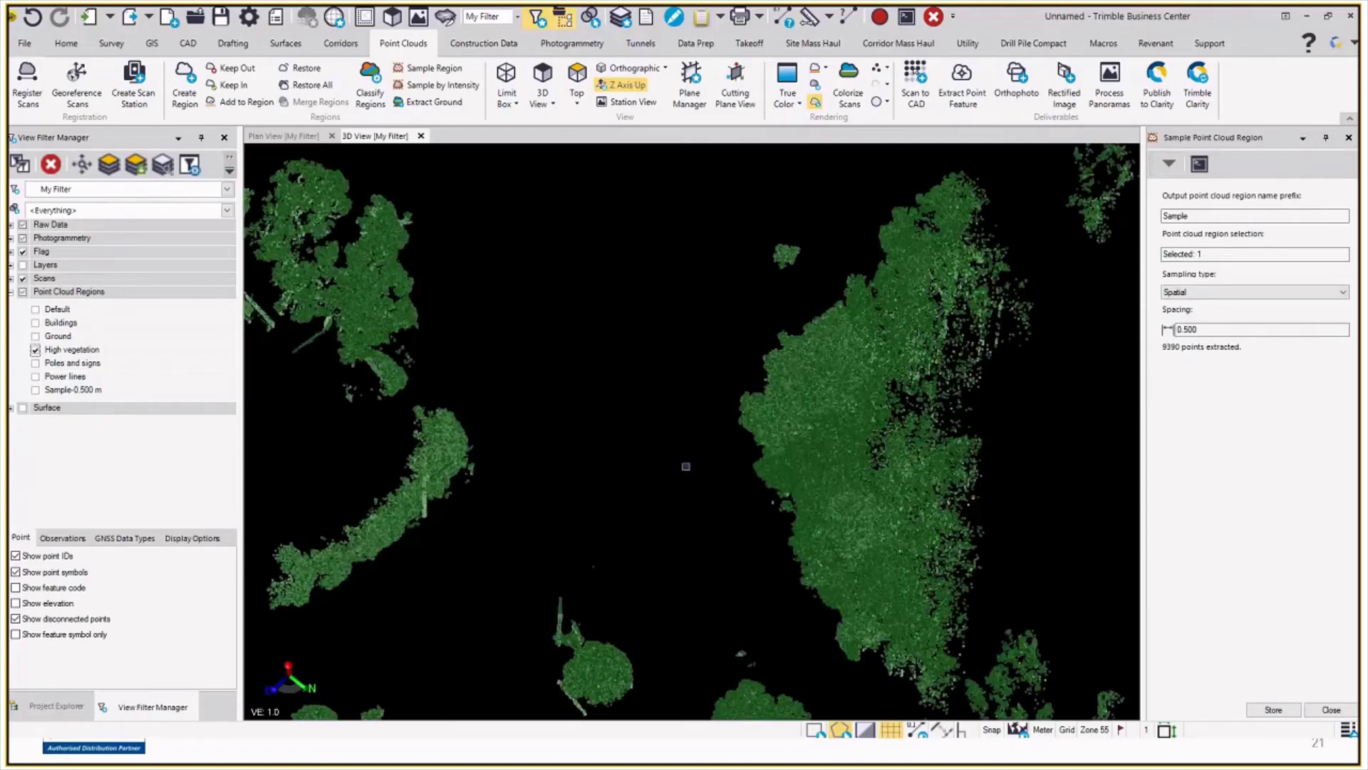
{"action": "middle_click_drag", "start_coordinate": [686, 466], "coordinate": [513, 334]}
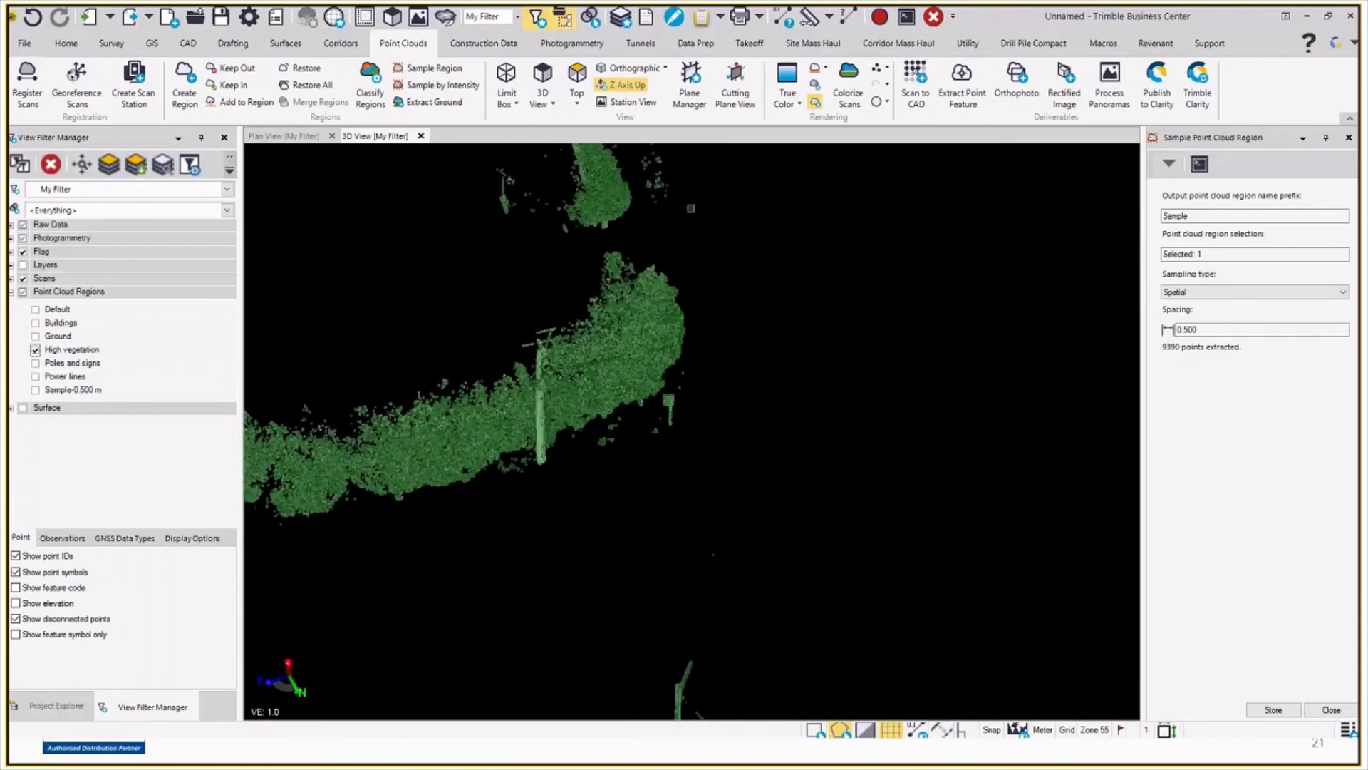
{"action": "left_click", "coordinate": [889, 69]}
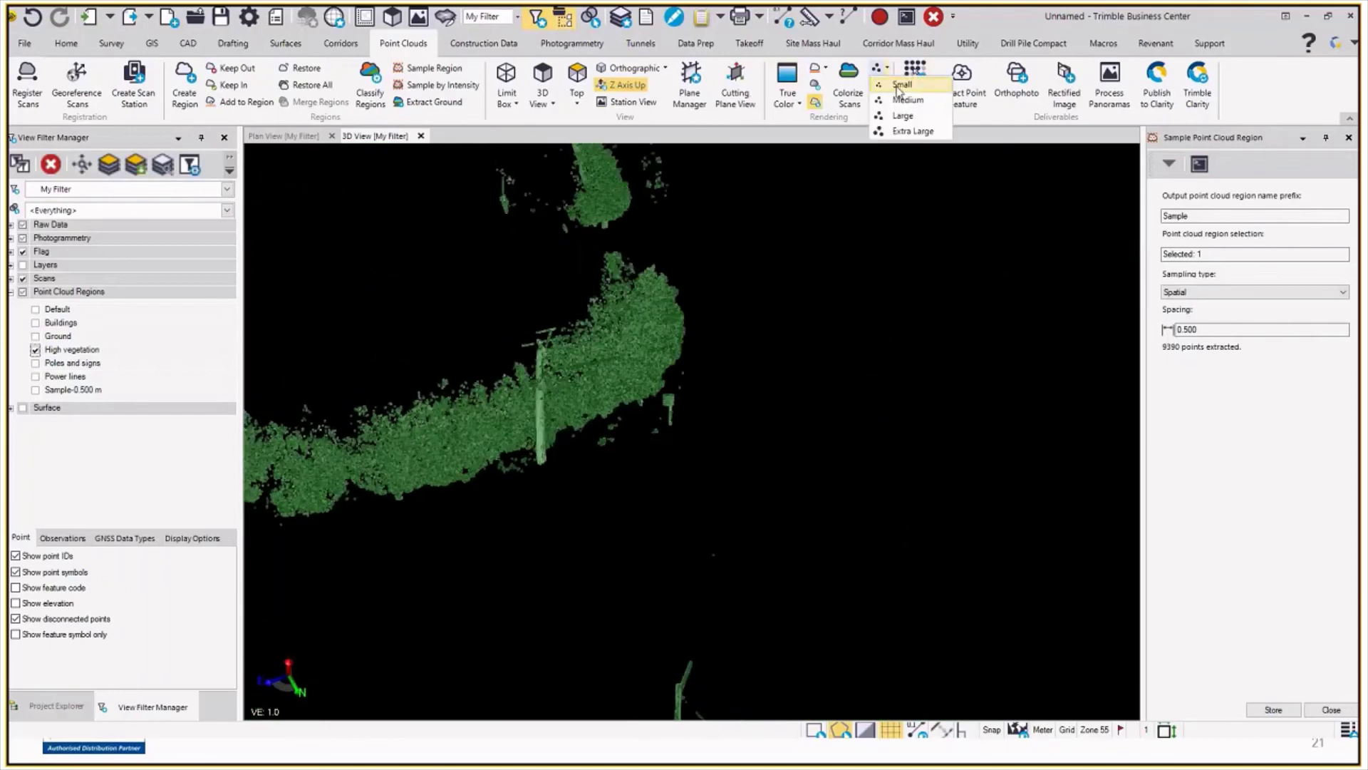
{"action": "left_click", "coordinate": [902, 84]}
- Draw a polygon around the pole standing in front of the hedge and keep only the scan points inside it
{"action": "middle_click_drag", "start_coordinate": [542, 399], "coordinate": [513, 275]}
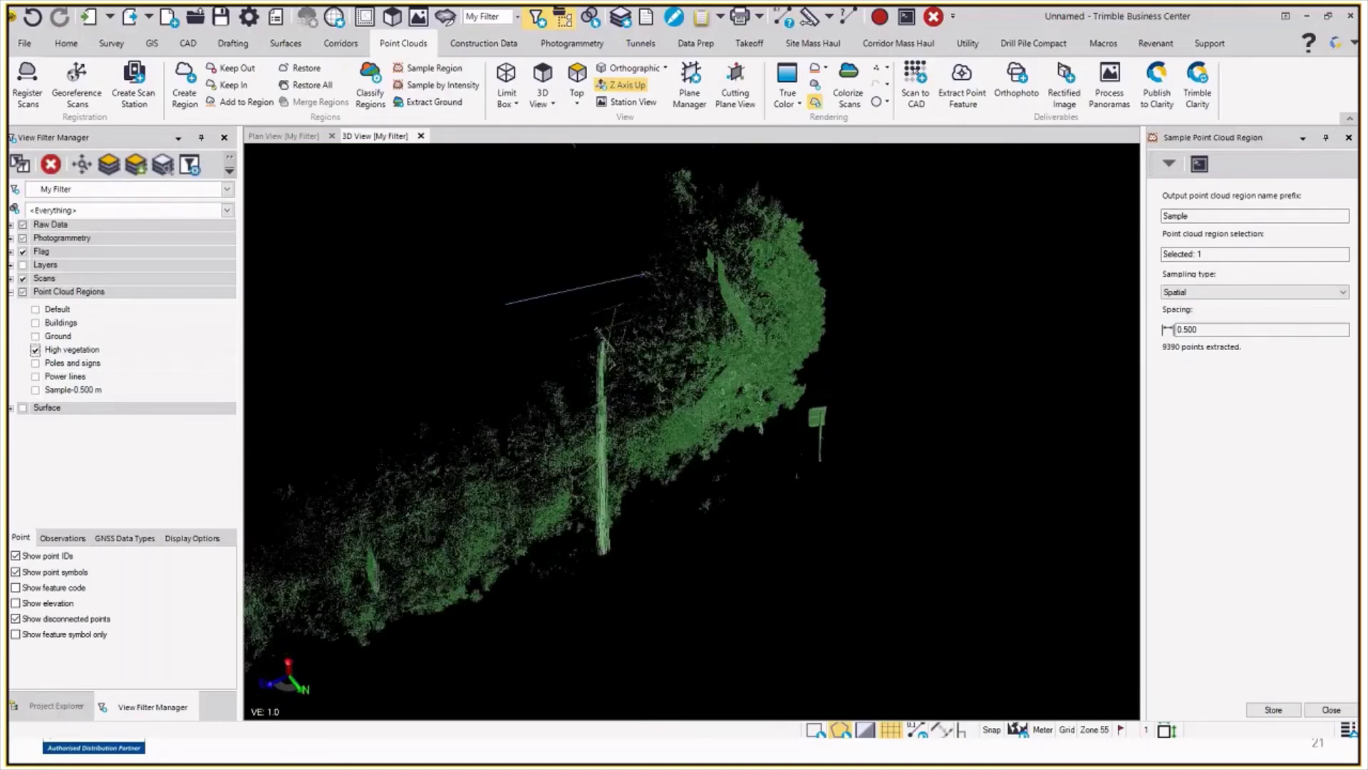
{"action": "left_click", "coordinate": [645, 273]}
{"action": "left_click", "coordinate": [685, 567]}
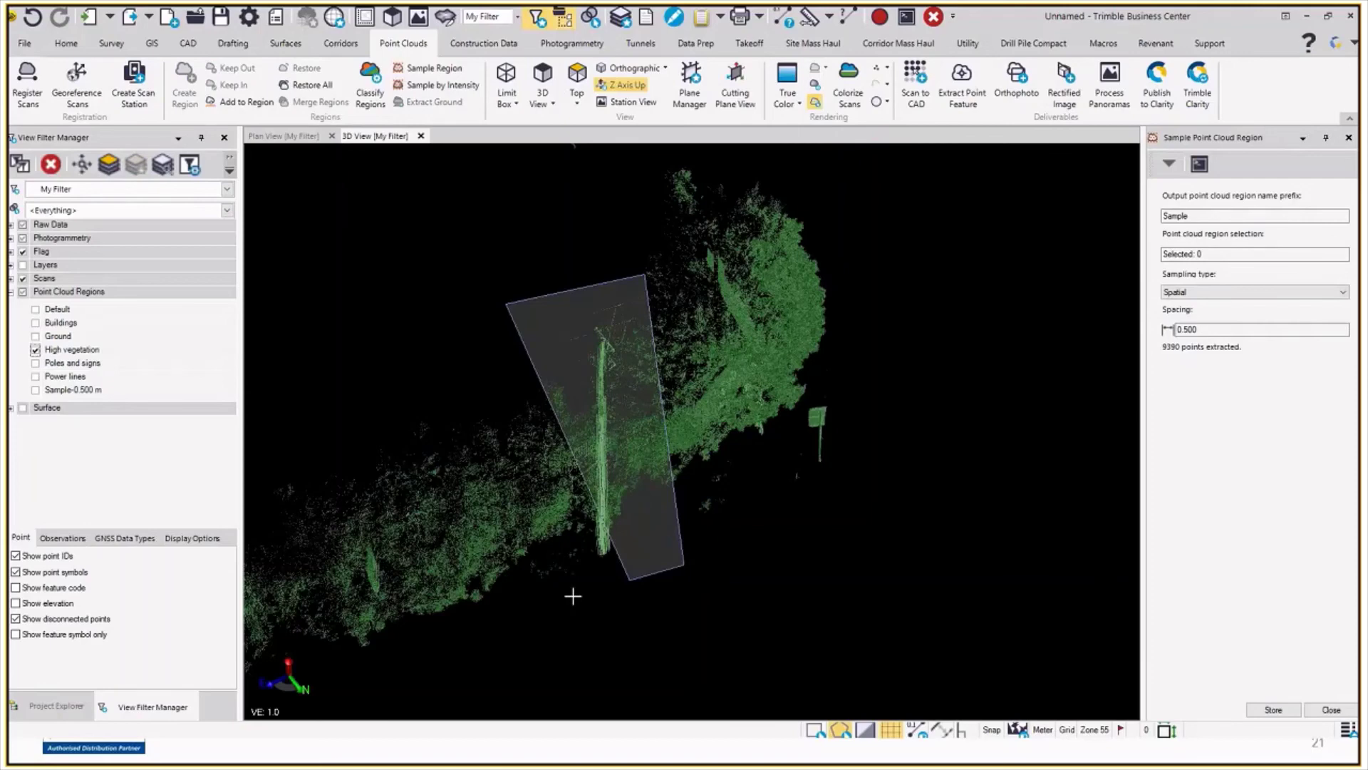
{"action": "left_click", "coordinate": [572, 597]}
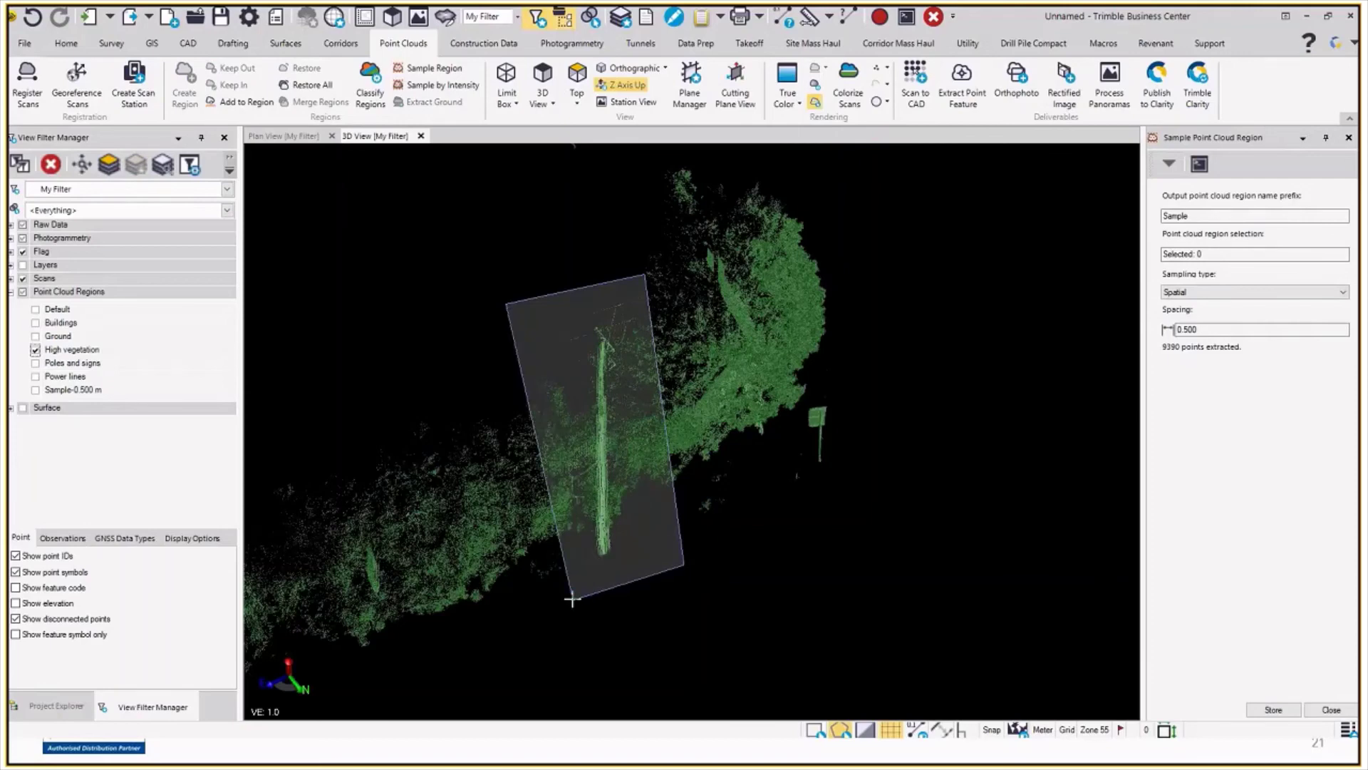
{"action": "key", "text": "Return"}
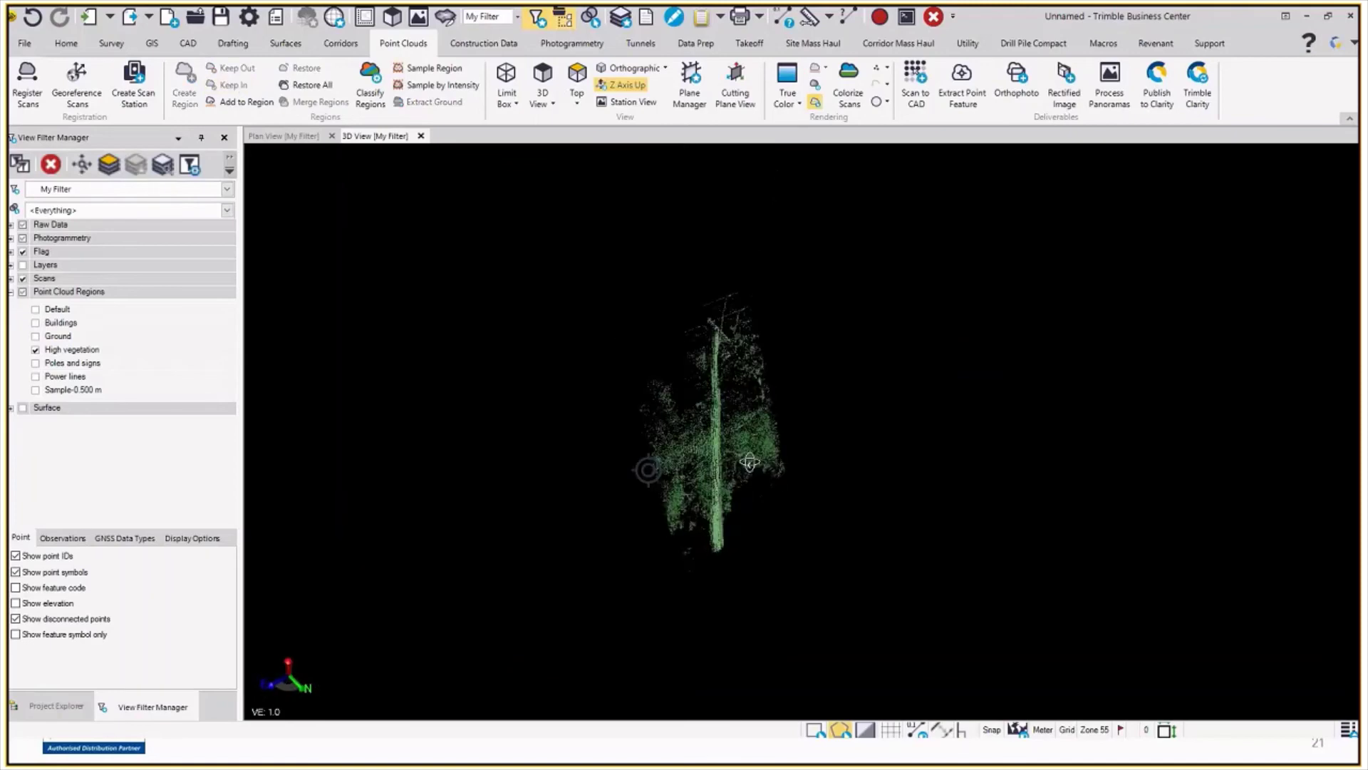
- Outline the foliage beside the pole from another side and remove the enclosed points from the view with Keep Out
{"action": "middle_click_drag", "start_coordinate": [749, 464], "coordinate": [1024, 447]}
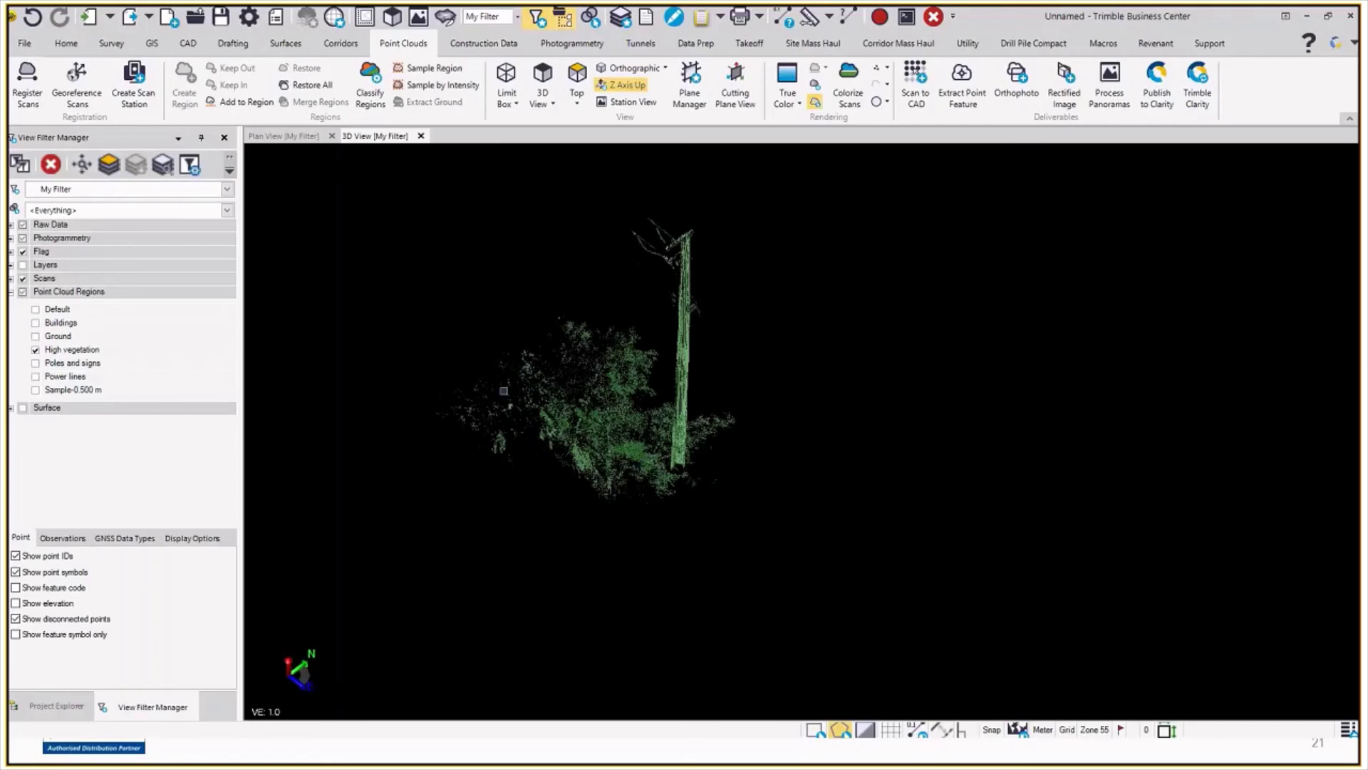
{"action": "left_click", "coordinate": [358, 378]}
{"action": "left_click", "coordinate": [570, 267]}
{"action": "left_click", "coordinate": [658, 339]}
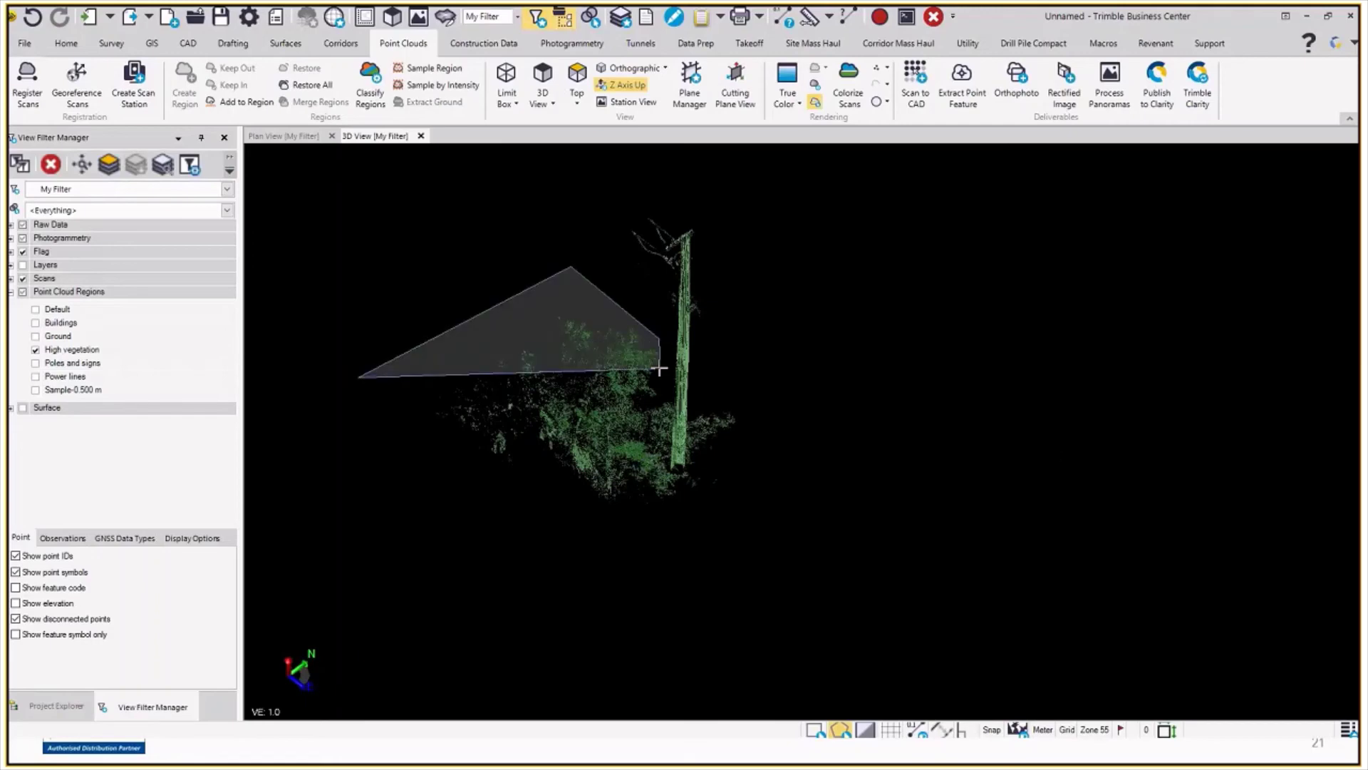
{"action": "left_click", "coordinate": [668, 449]}
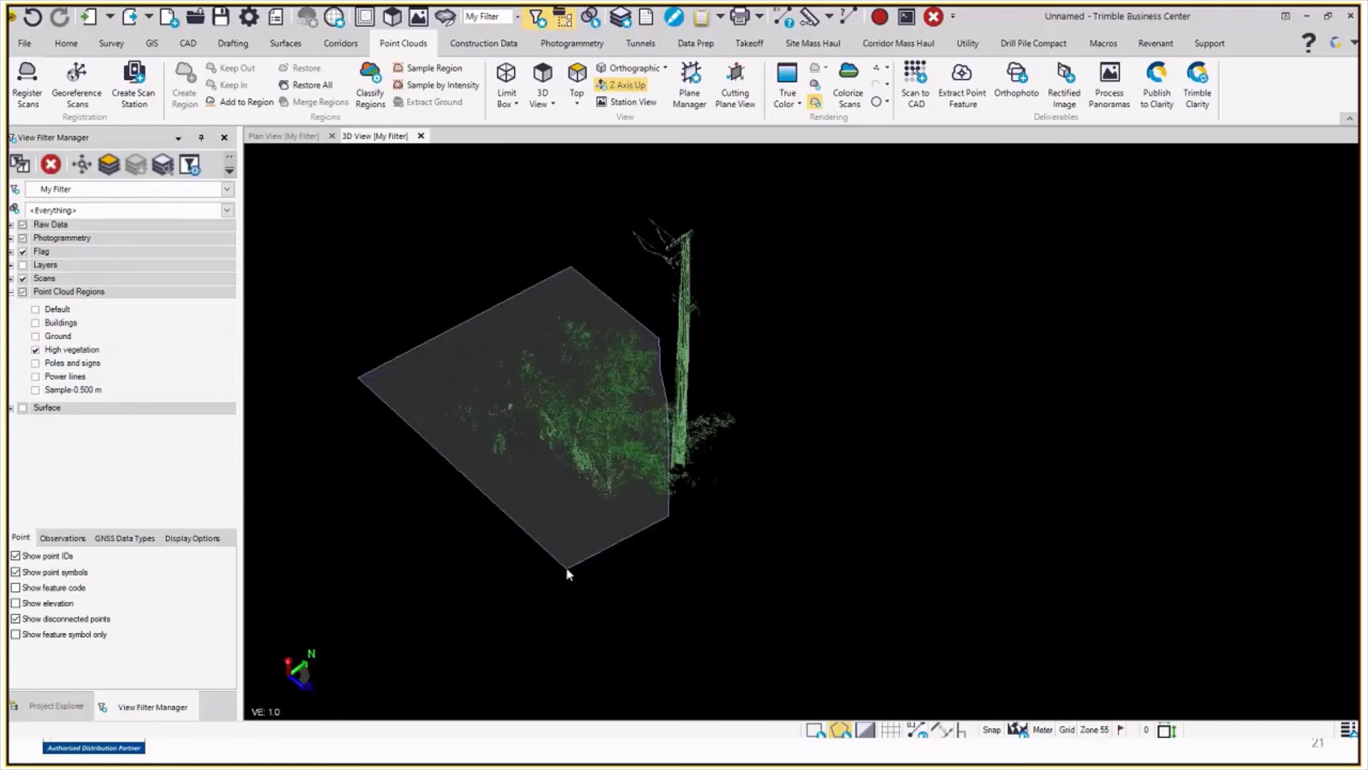
{"action": "double_click", "coordinate": [565, 568]}
{"action": "left_click", "coordinate": [247, 72]}
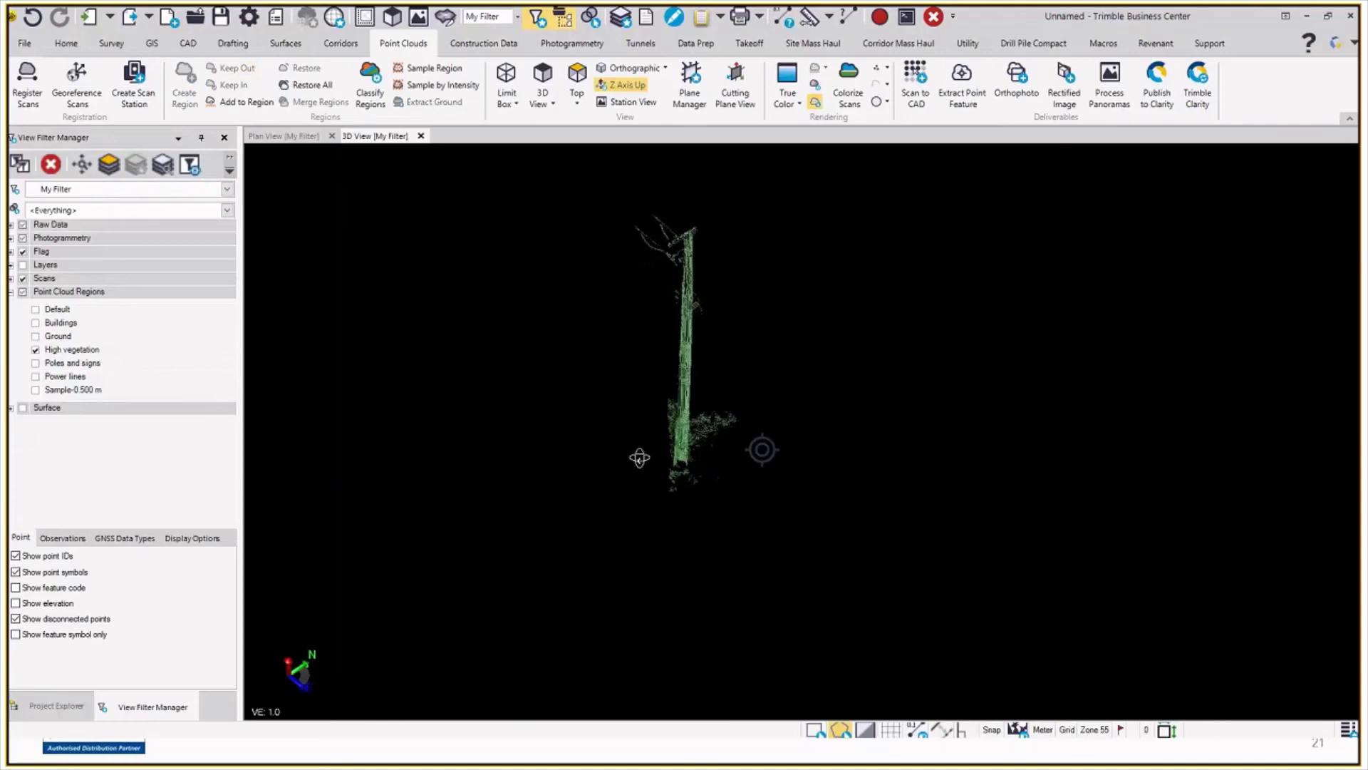
{"action": "left_click_drag", "start_coordinate": [639, 458], "coordinate": [519, 452]}
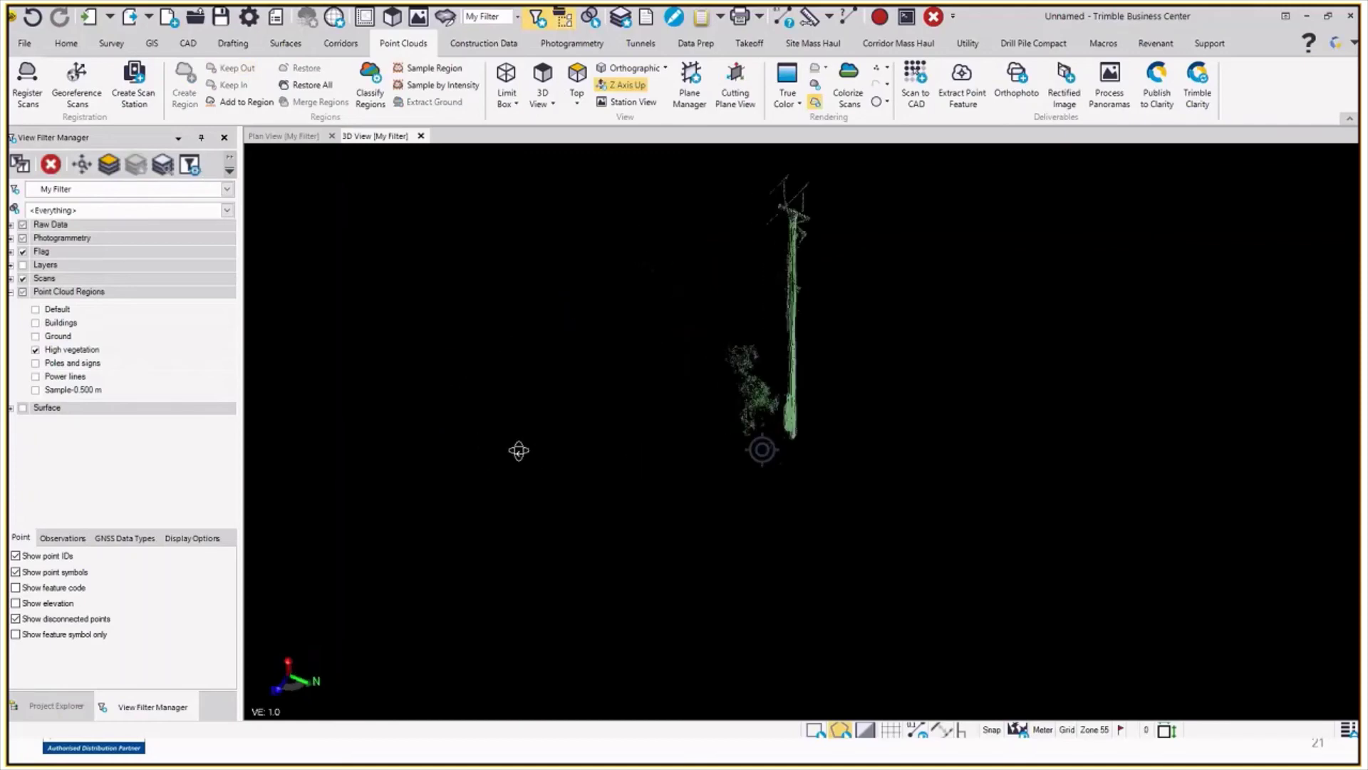
- Outline the remaining foliage beside the pole and remove the enclosed points from the view with Keep Out
{"action": "left_click", "coordinate": [776, 333]}
{"action": "left_click", "coordinate": [791, 485]}
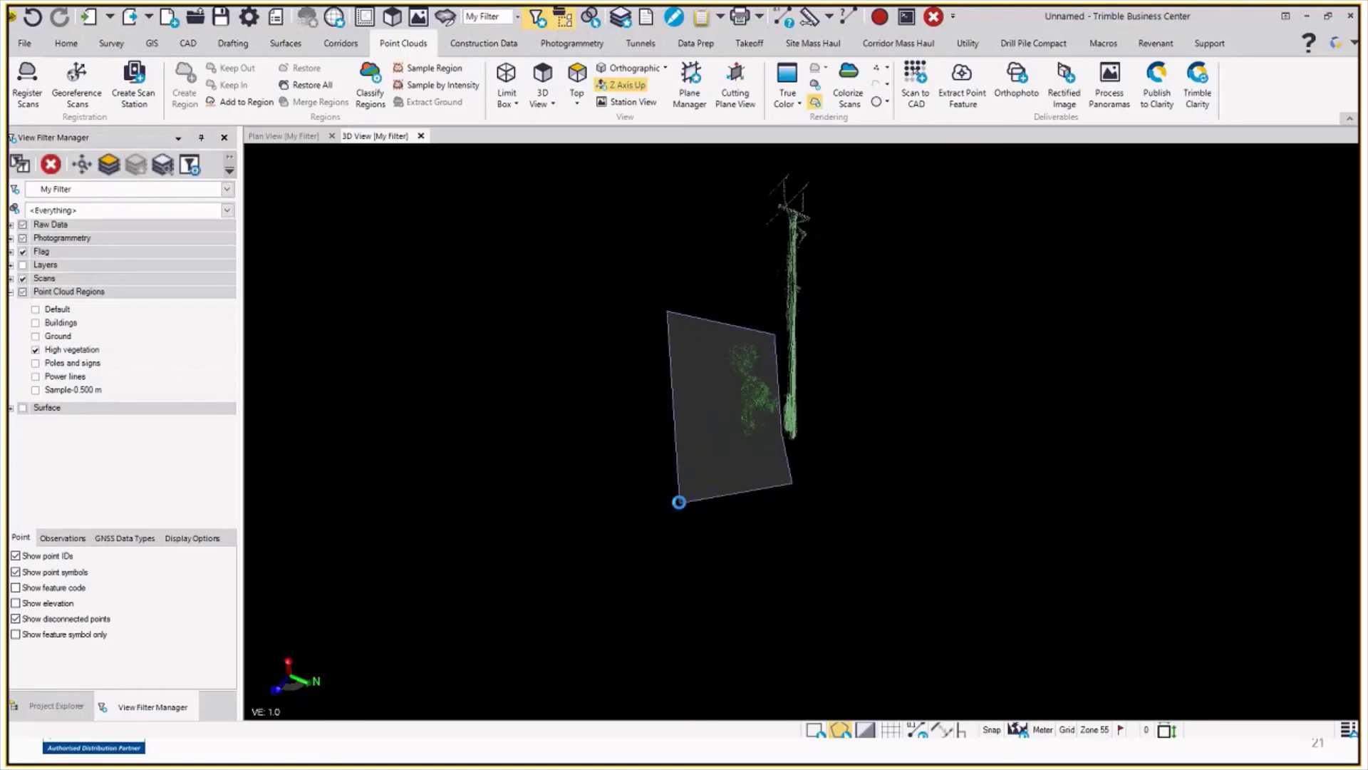
{"action": "double_click", "coordinate": [678, 502]}
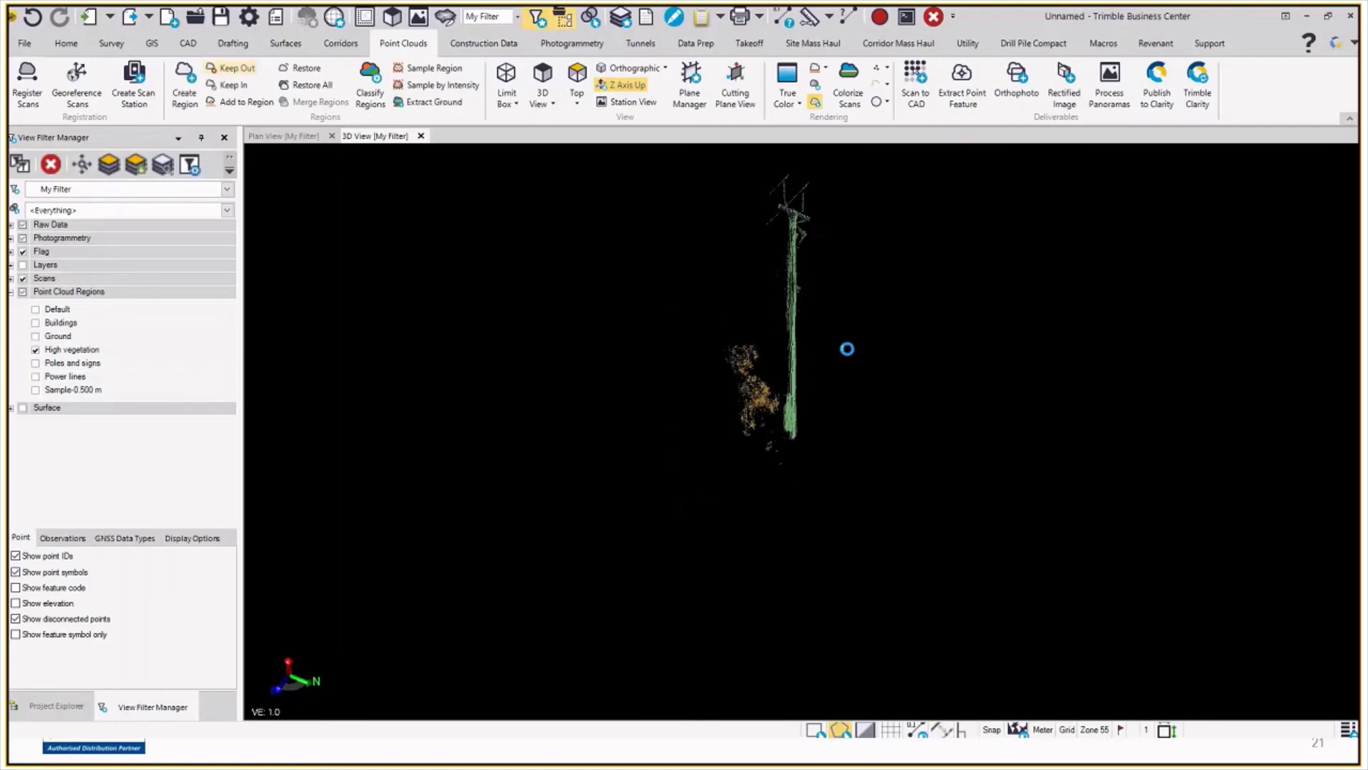
- Outline the isolated pole and add its scan points to the Poles and signs region
{"action": "left_click_drag", "start_coordinate": [846, 348], "coordinate": [827, 182]}
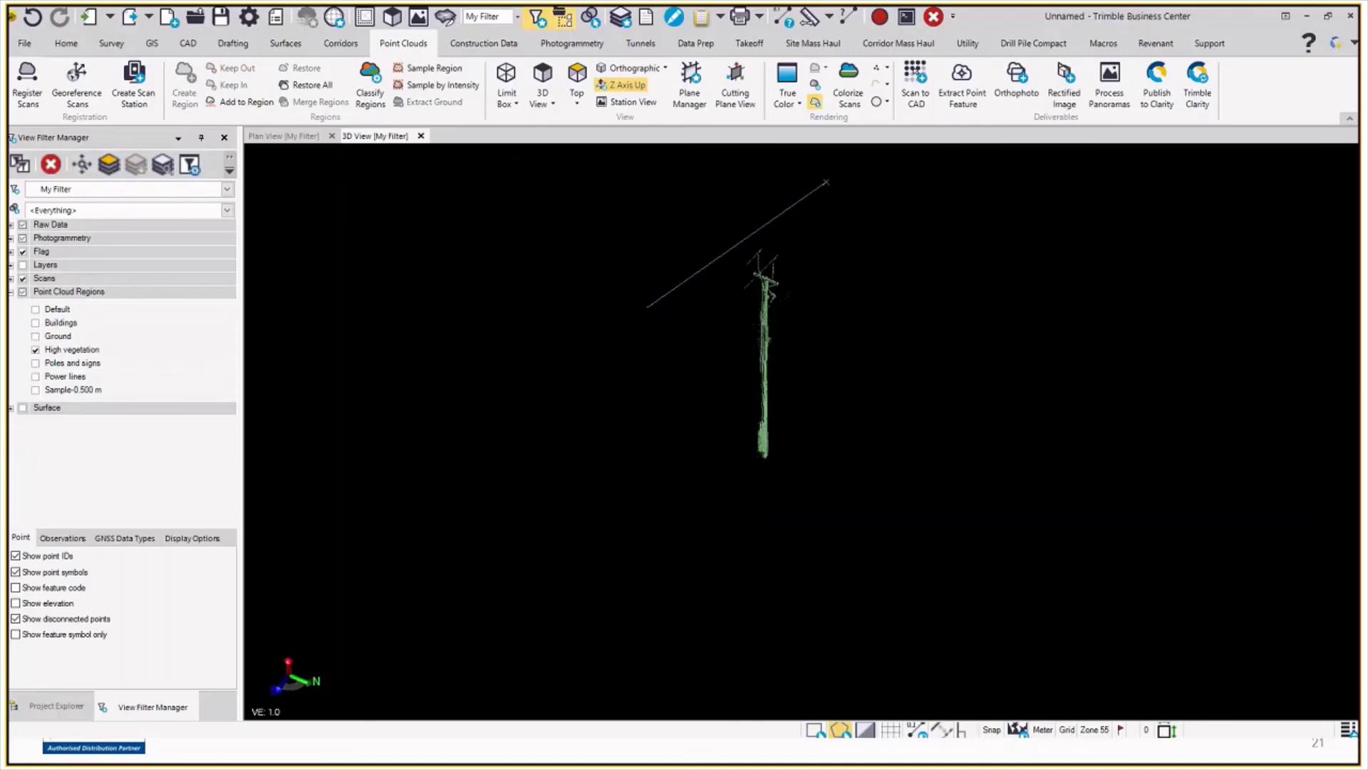
{"action": "left_click", "coordinate": [827, 182]}
{"action": "double_click", "coordinate": [713, 527]}
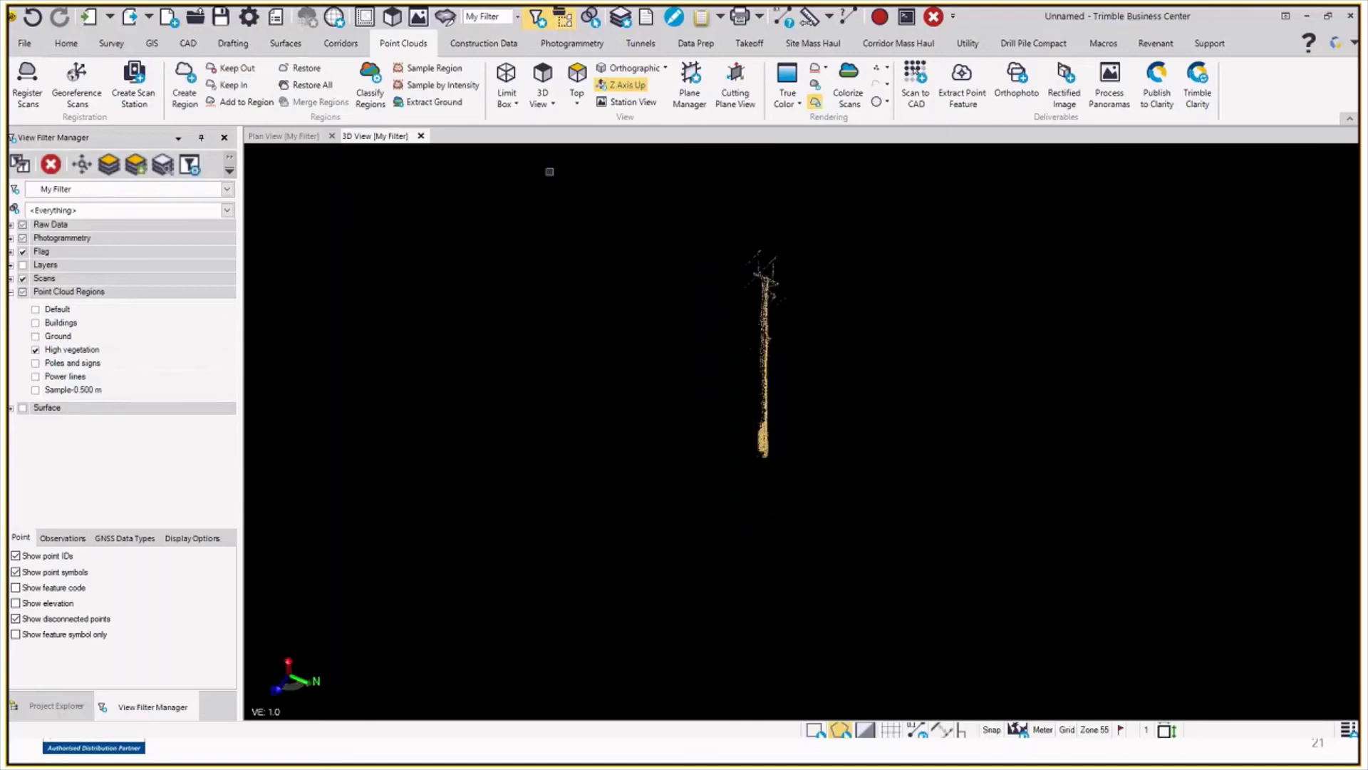
{"action": "left_click", "coordinate": [255, 104]}
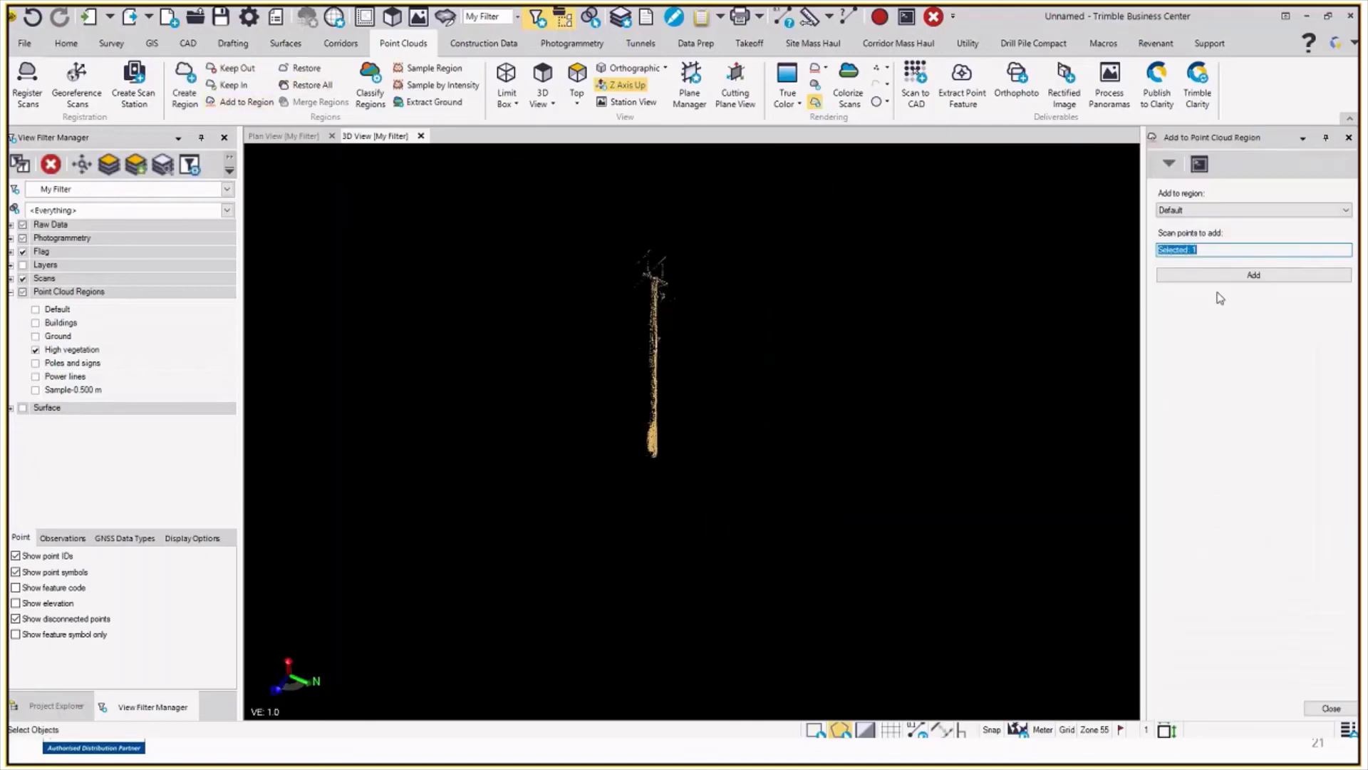
{"action": "left_click", "coordinate": [1292, 211]}
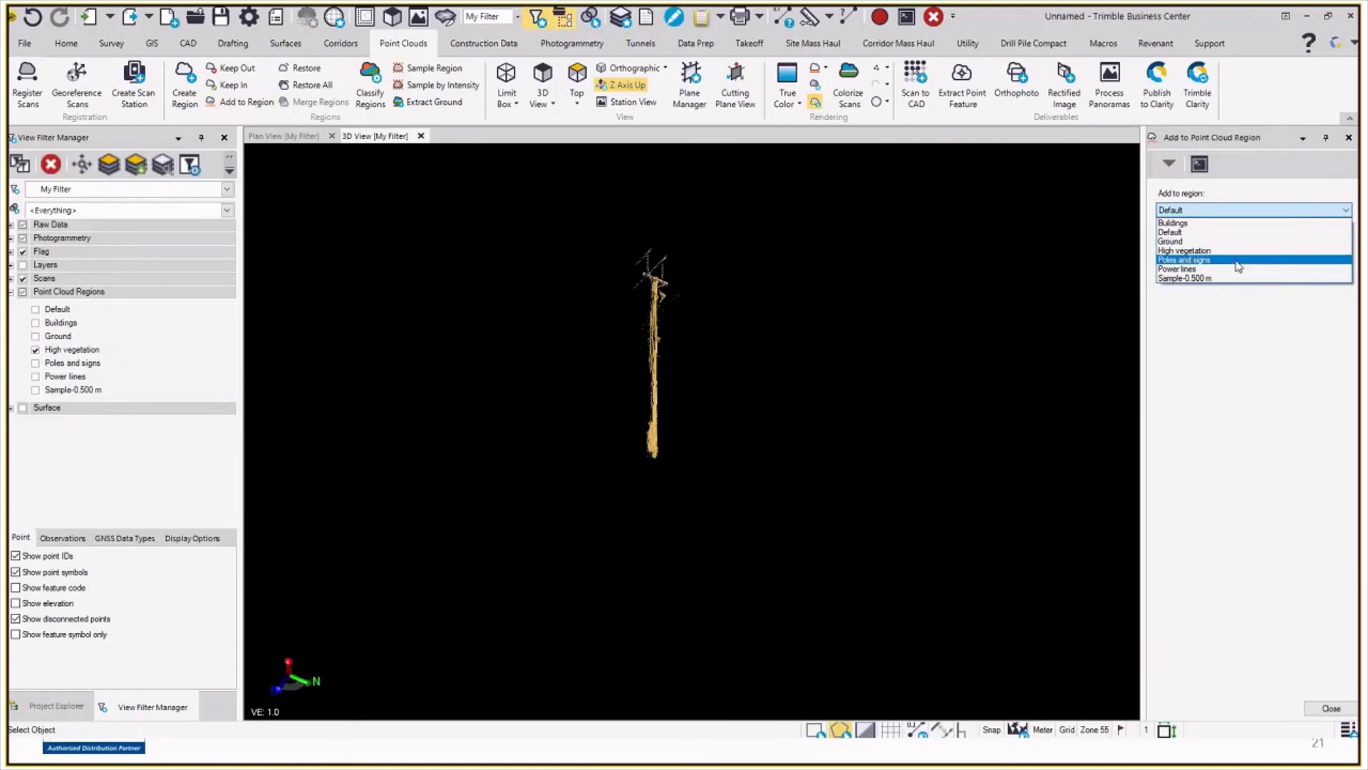
{"action": "left_click", "coordinate": [1238, 266]}
{"action": "left_click", "coordinate": [1273, 274]}
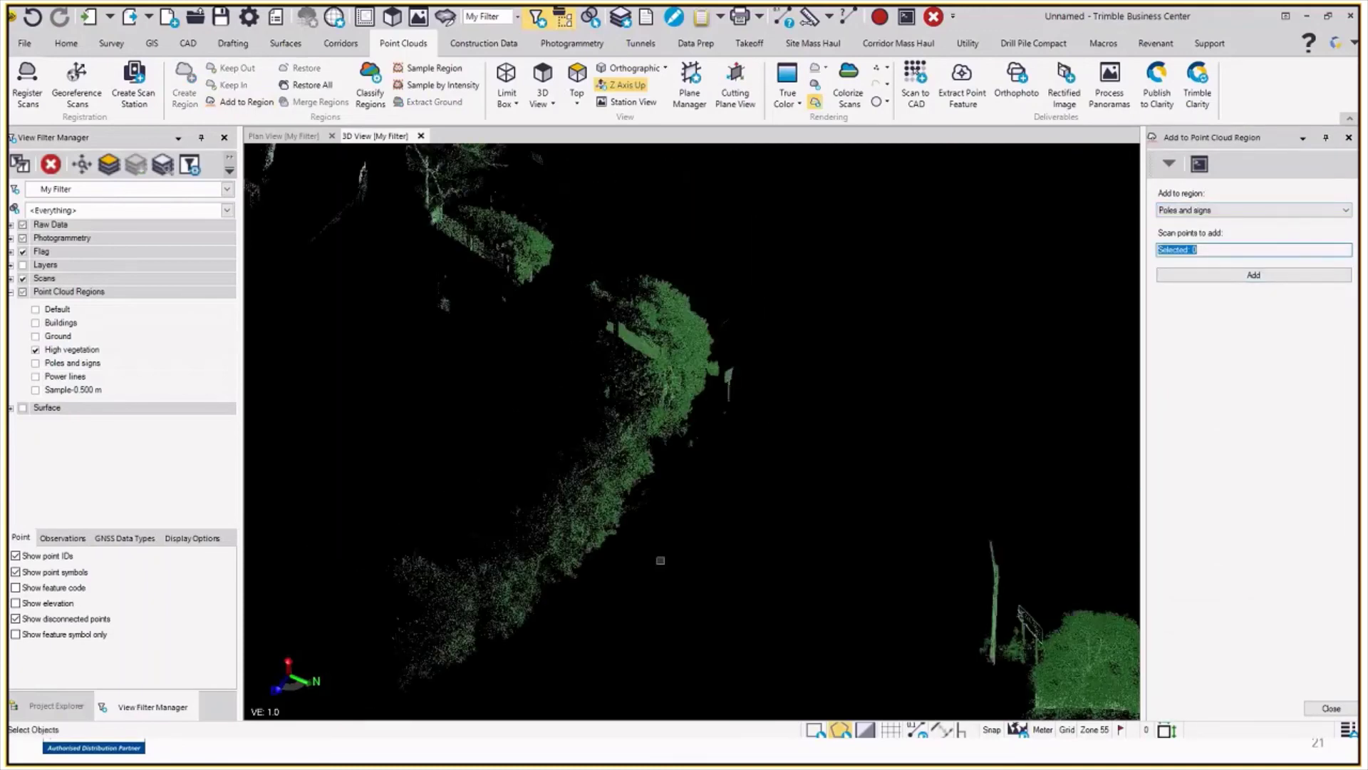
- Show the Poles and signs region together with High vegetation and view the reclassified pole by the hedge
{"action": "left_click", "coordinate": [35, 376]}
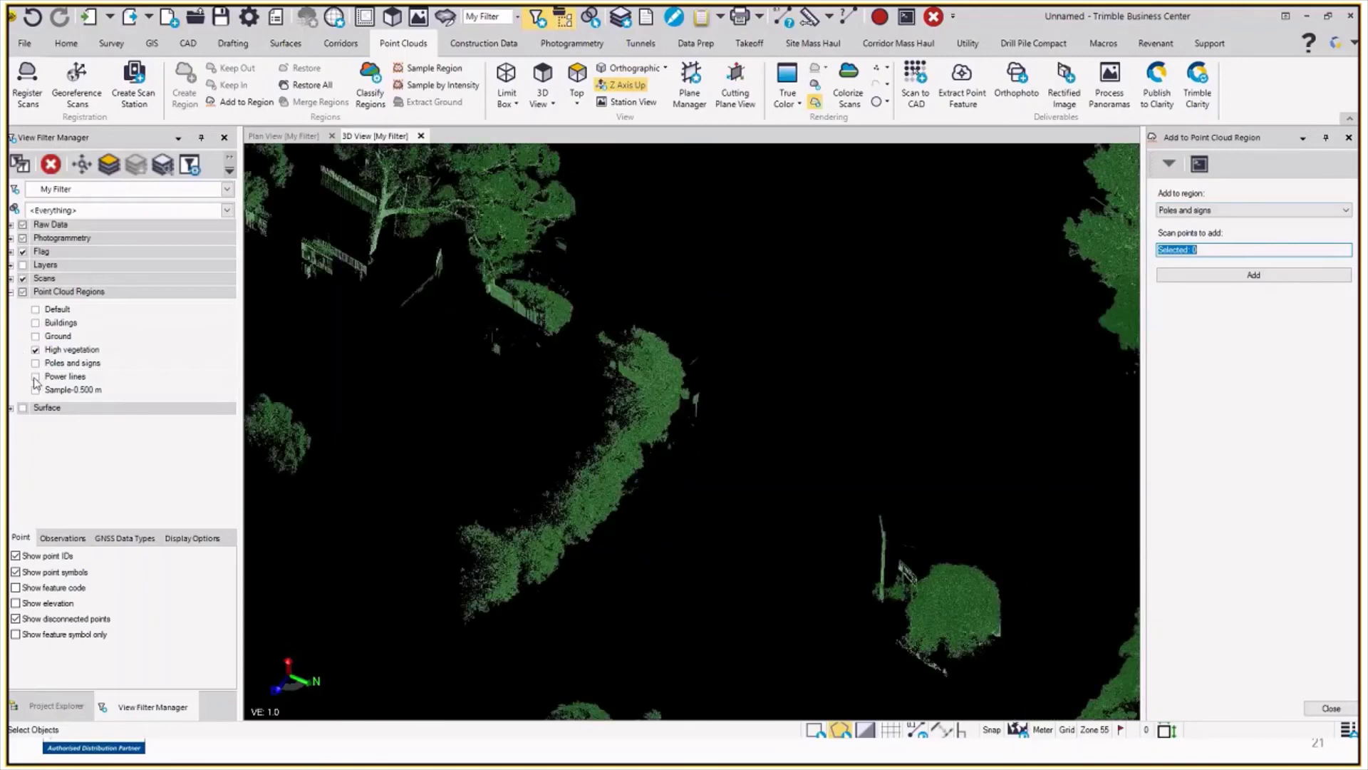
{"action": "left_click", "coordinate": [35, 376]}
{"action": "left_click", "coordinate": [35, 363]}
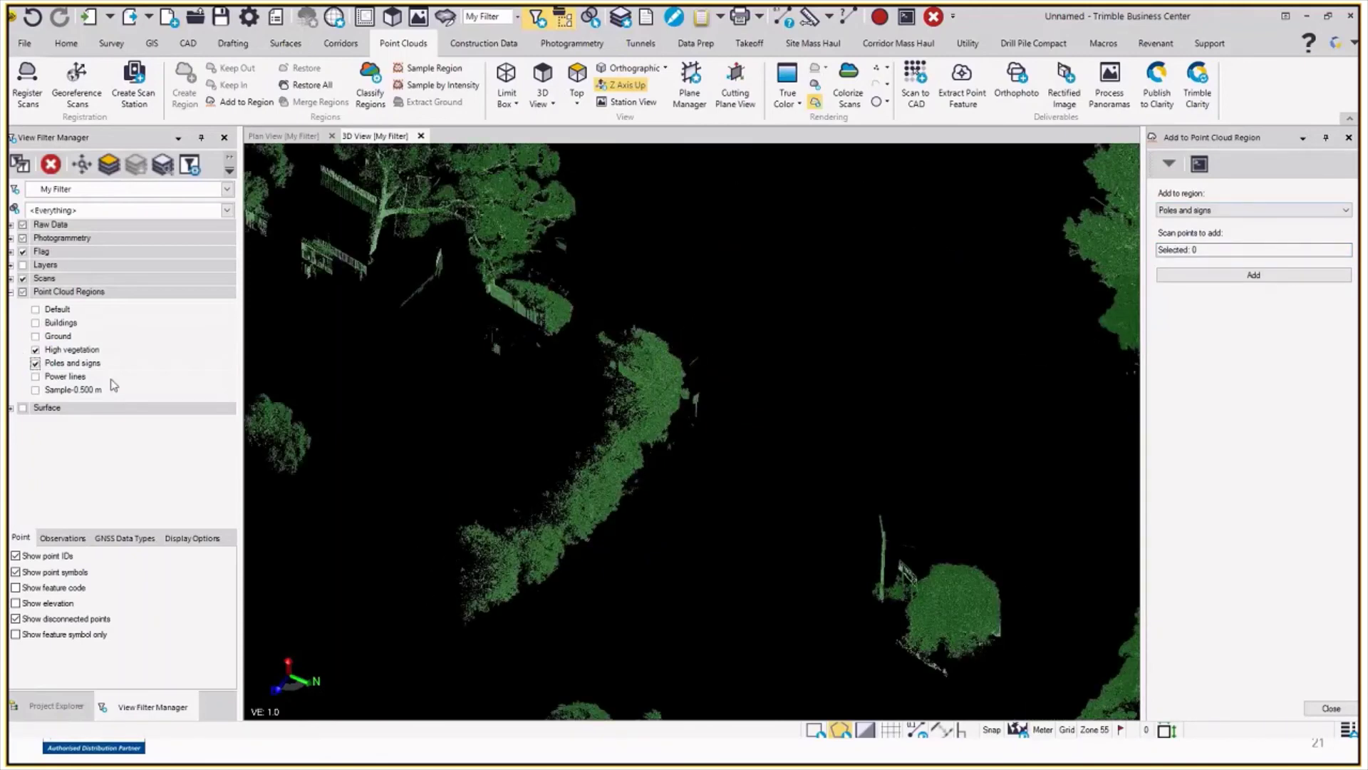
{"action": "left_click_drag", "start_coordinate": [456, 427], "coordinate": [558, 445]}
{"action": "scroll", "coordinate": [540, 430], "scroll_direction": "down", "scroll_amount": 3}
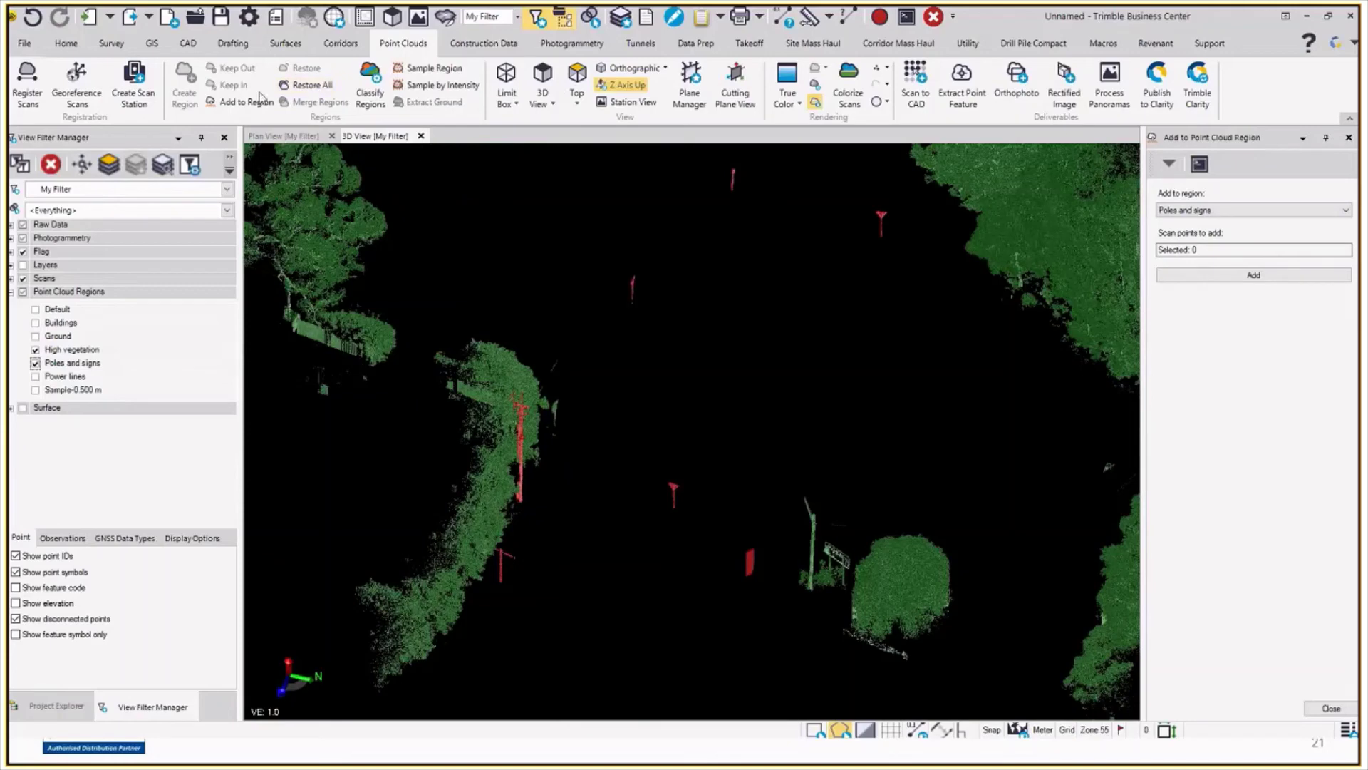
- Show every point cloud region except Default and look over the classified roundabout in the 3D view
{"action": "left_click", "coordinate": [11, 291]}
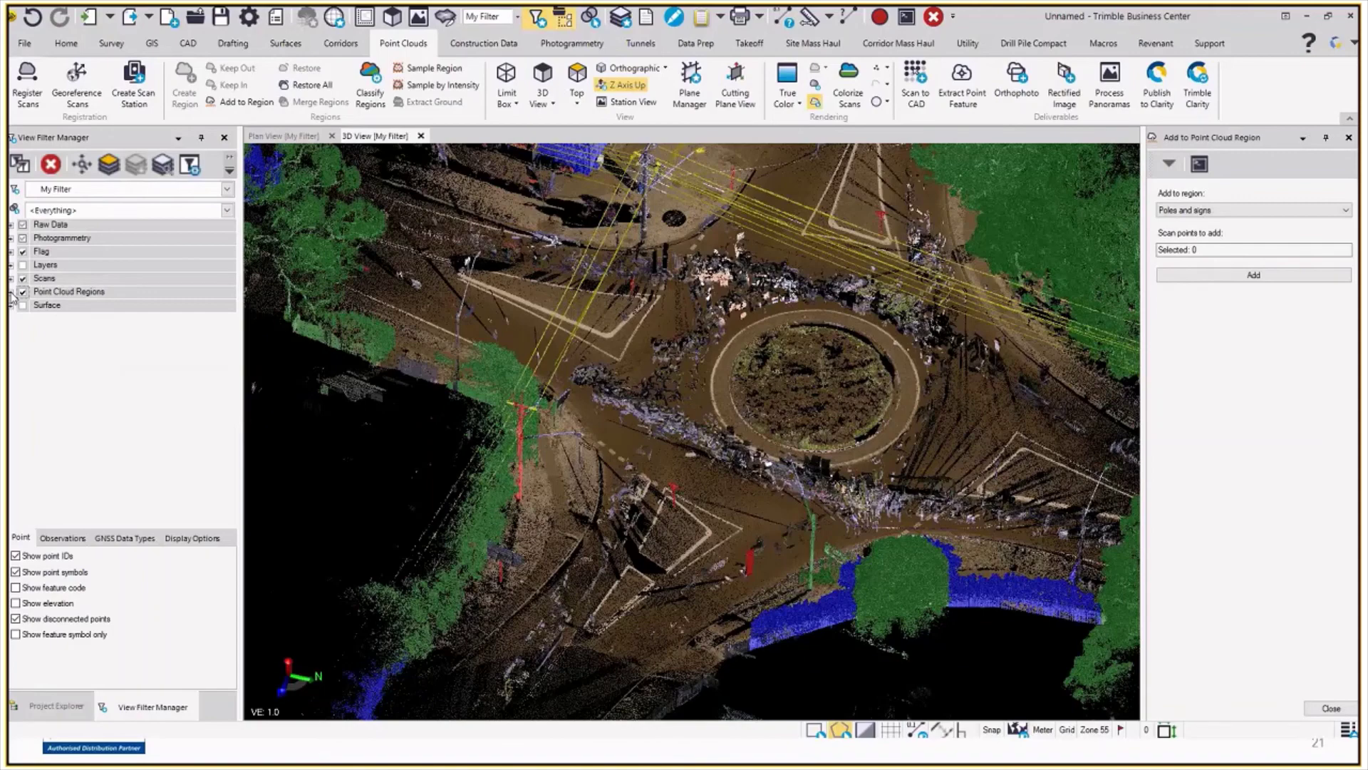
{"action": "left_click", "coordinate": [11, 292]}
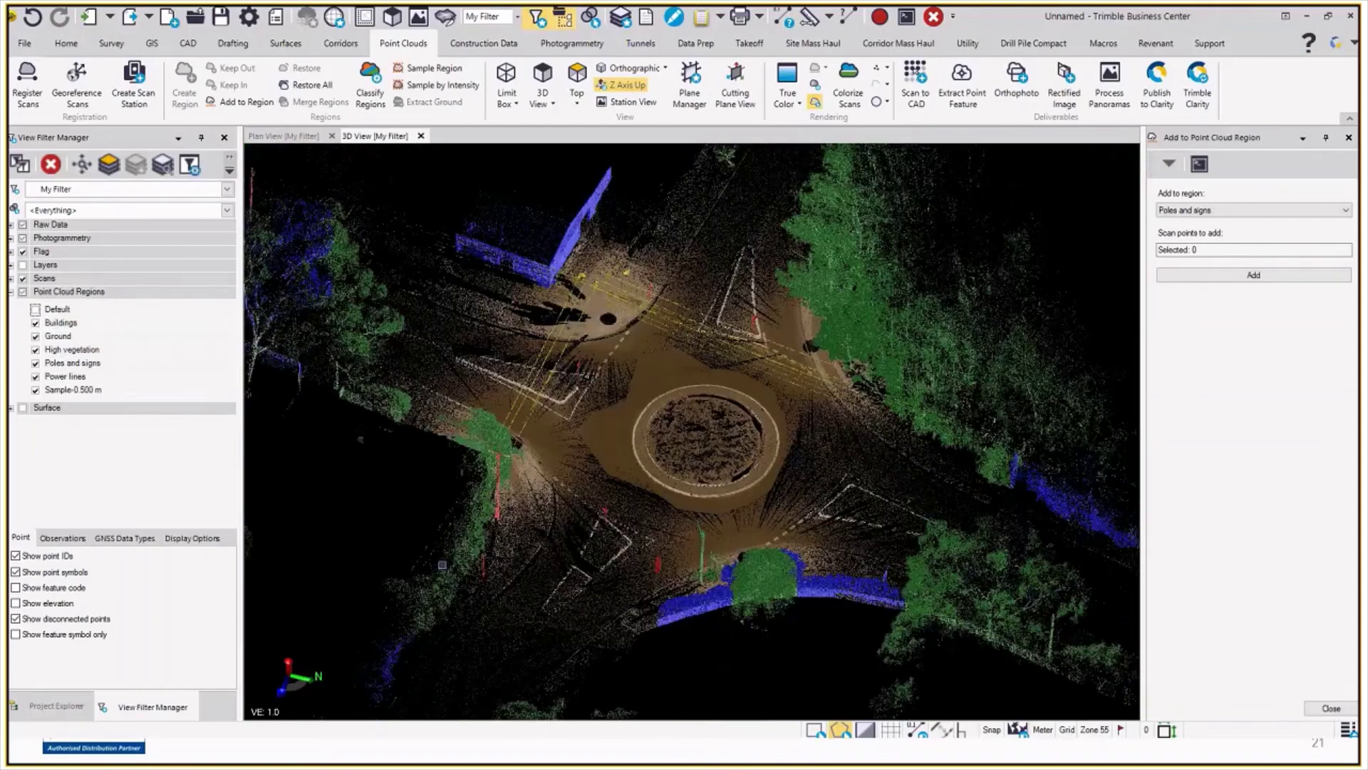
{"action": "scroll", "coordinate": [636, 409], "scroll_direction": "up", "scroll_amount": 2}
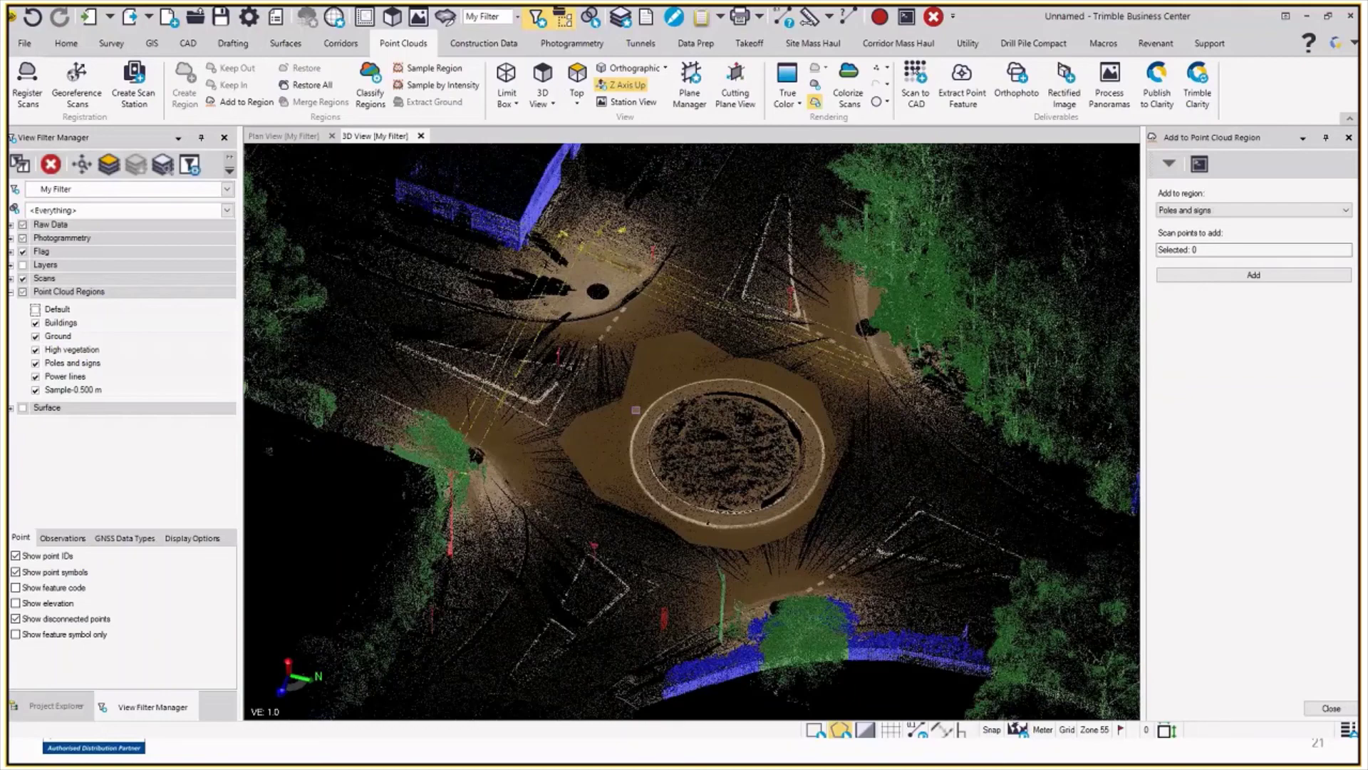
{"action": "middle_click_drag", "start_coordinate": [636, 410], "coordinate": [763, 405]}
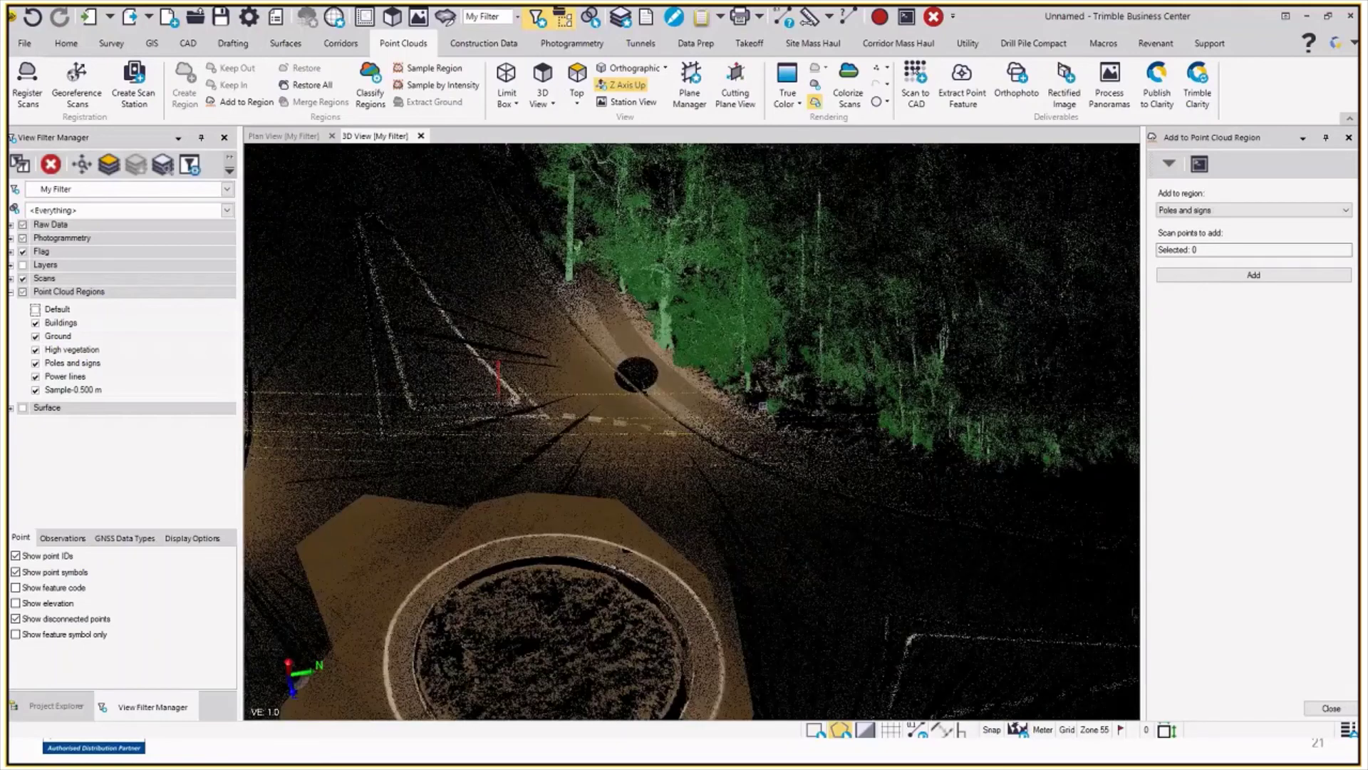
- Show only the Power lines region and start the 3D Pts To Arc macro with the name powerline
{"action": "left_click", "coordinate": [19, 293]}
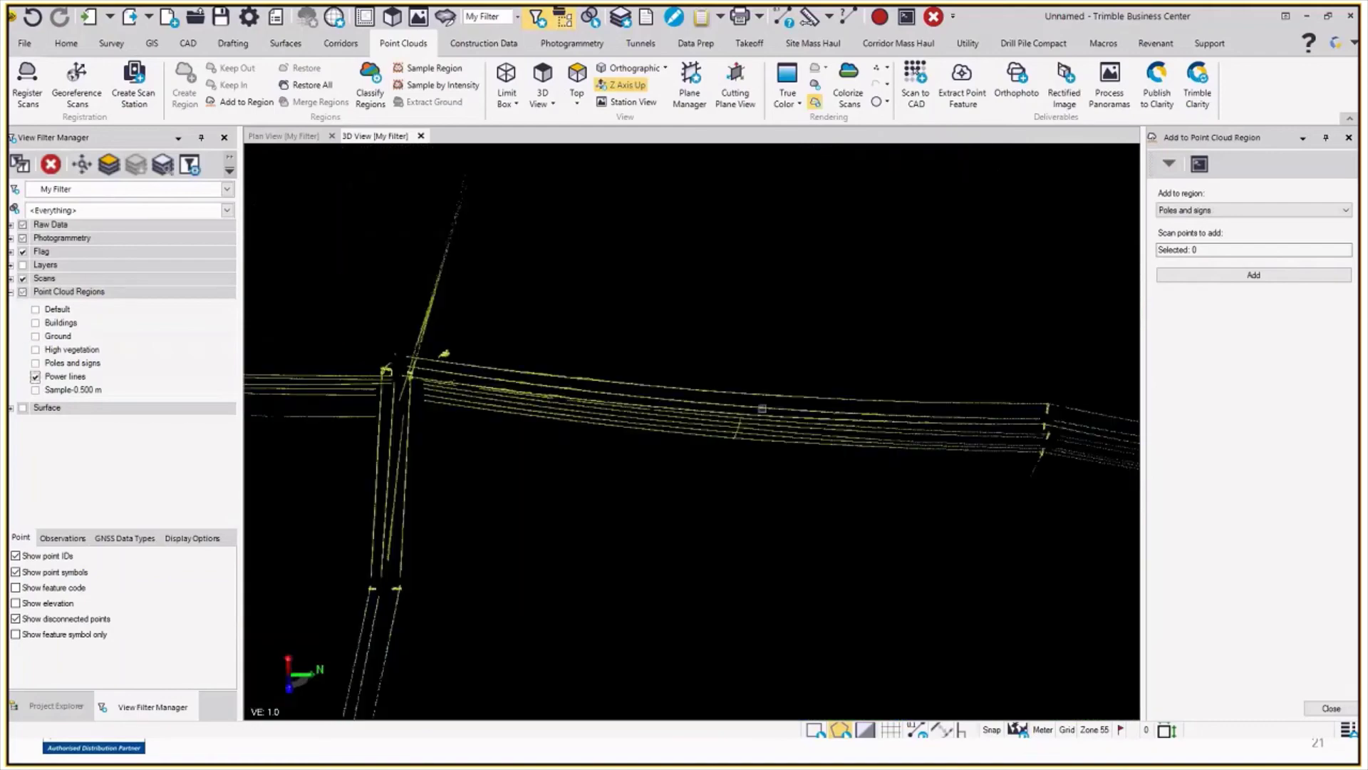
{"action": "left_click", "coordinate": [1116, 44]}
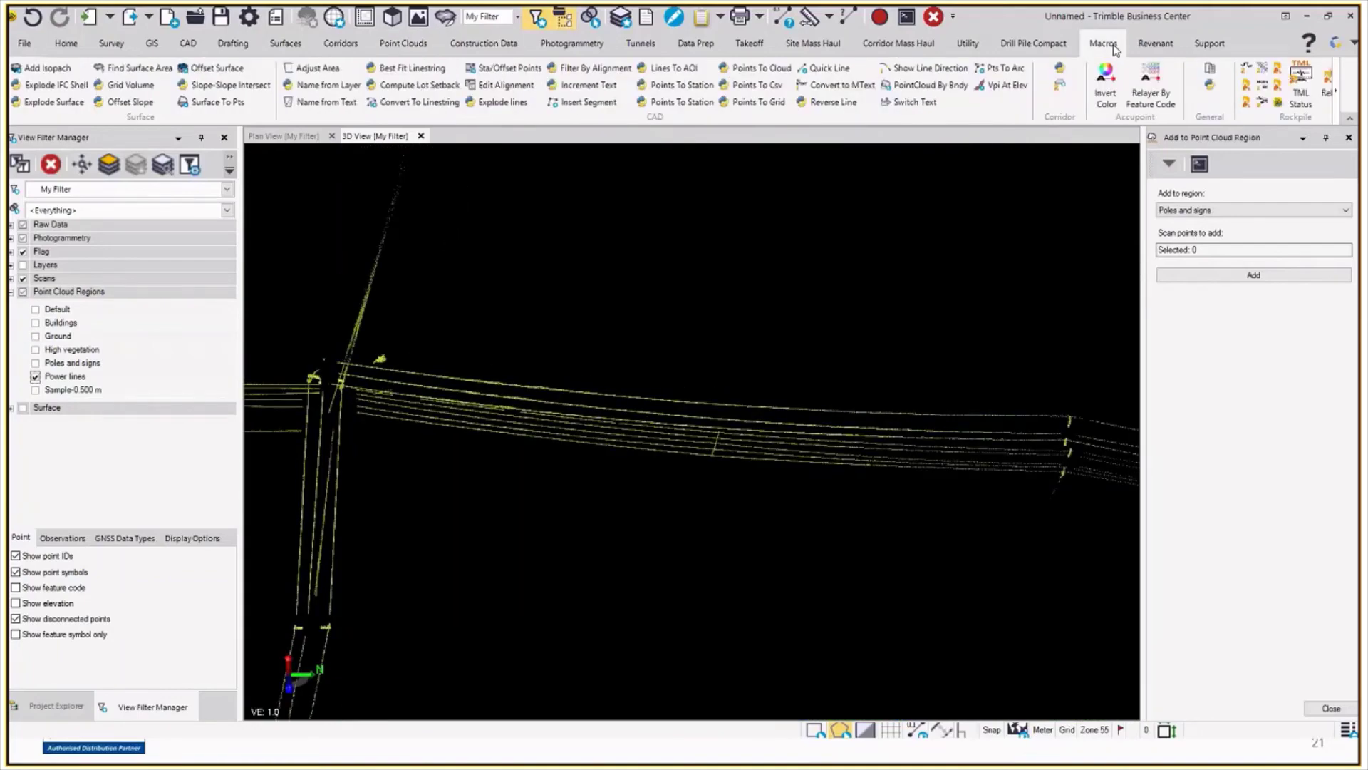
{"action": "left_click", "coordinate": [1003, 69]}
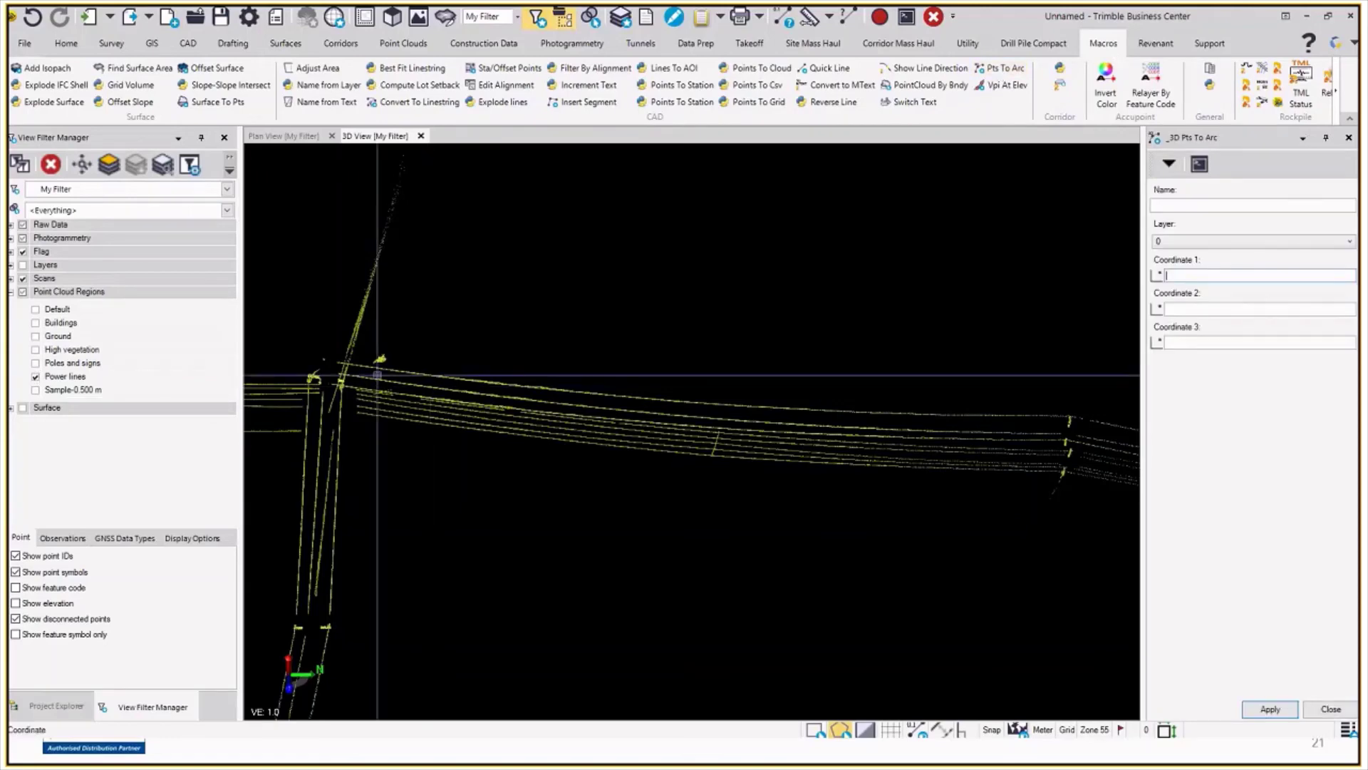
{"action": "left_click", "coordinate": [1219, 205]}
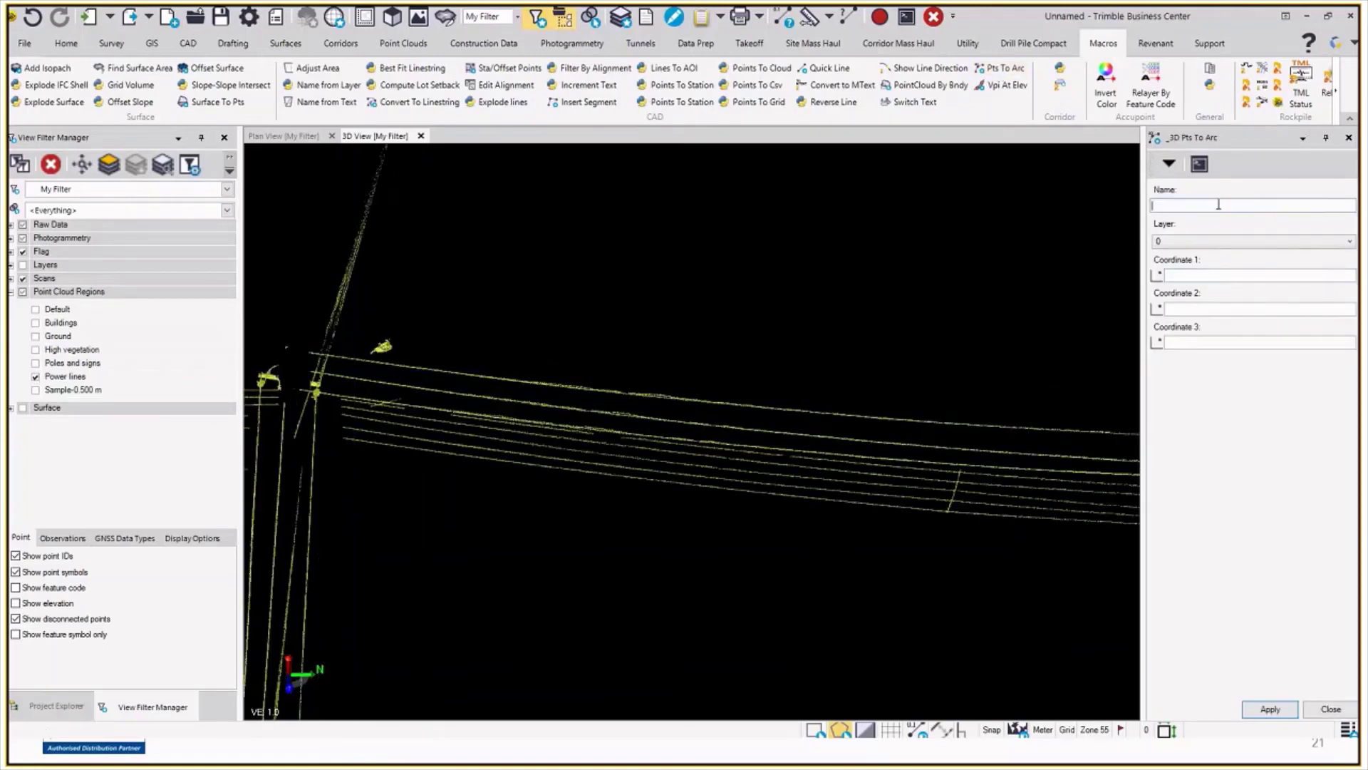
{"action": "type", "text": "powerline"}
- Create the arc on layer 0 by picking the start, middle and end points along the uppermost power line cable
{"action": "left_click", "coordinate": [1184, 275]}
{"action": "left_click", "coordinate": [315, 389]}
{"action": "scroll", "coordinate": [772, 447], "scroll_direction": "up", "scroll_amount": 3}
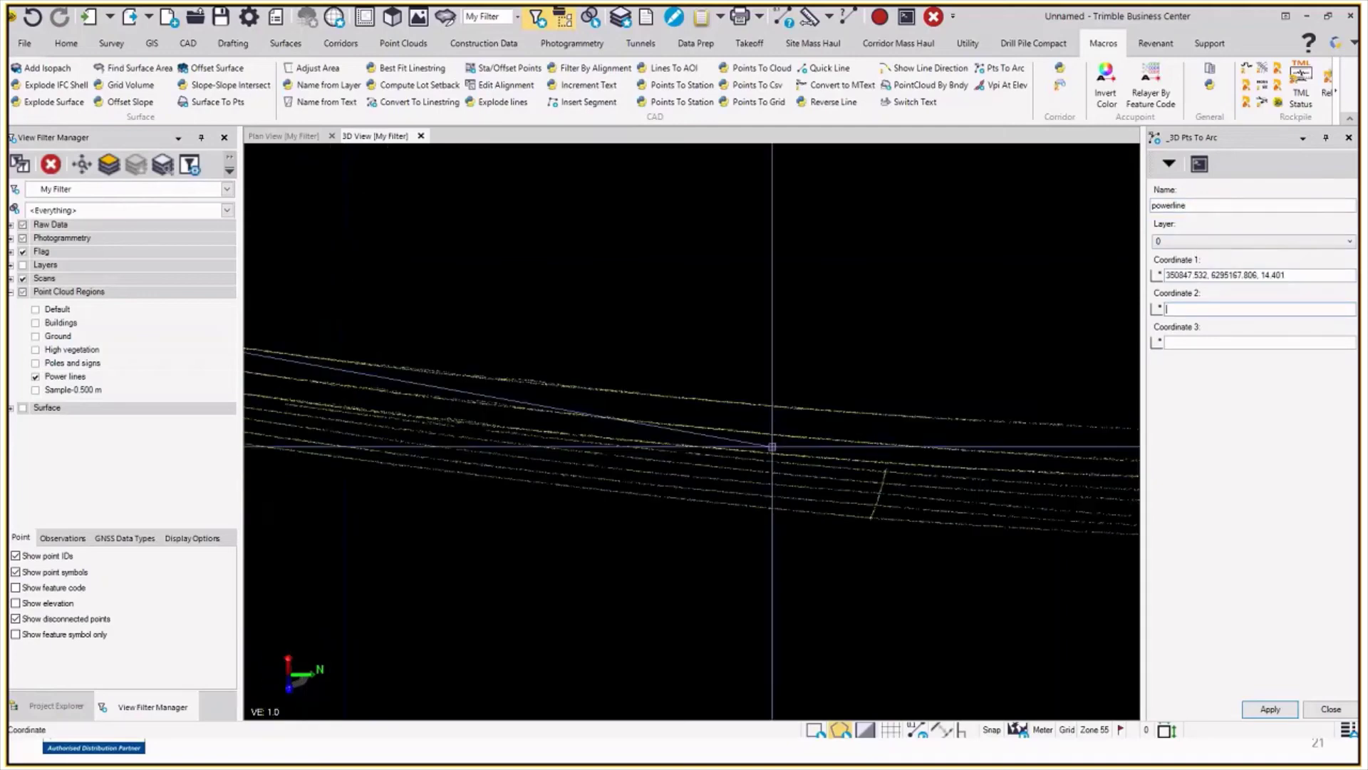
{"action": "left_click", "coordinate": [889, 417]}
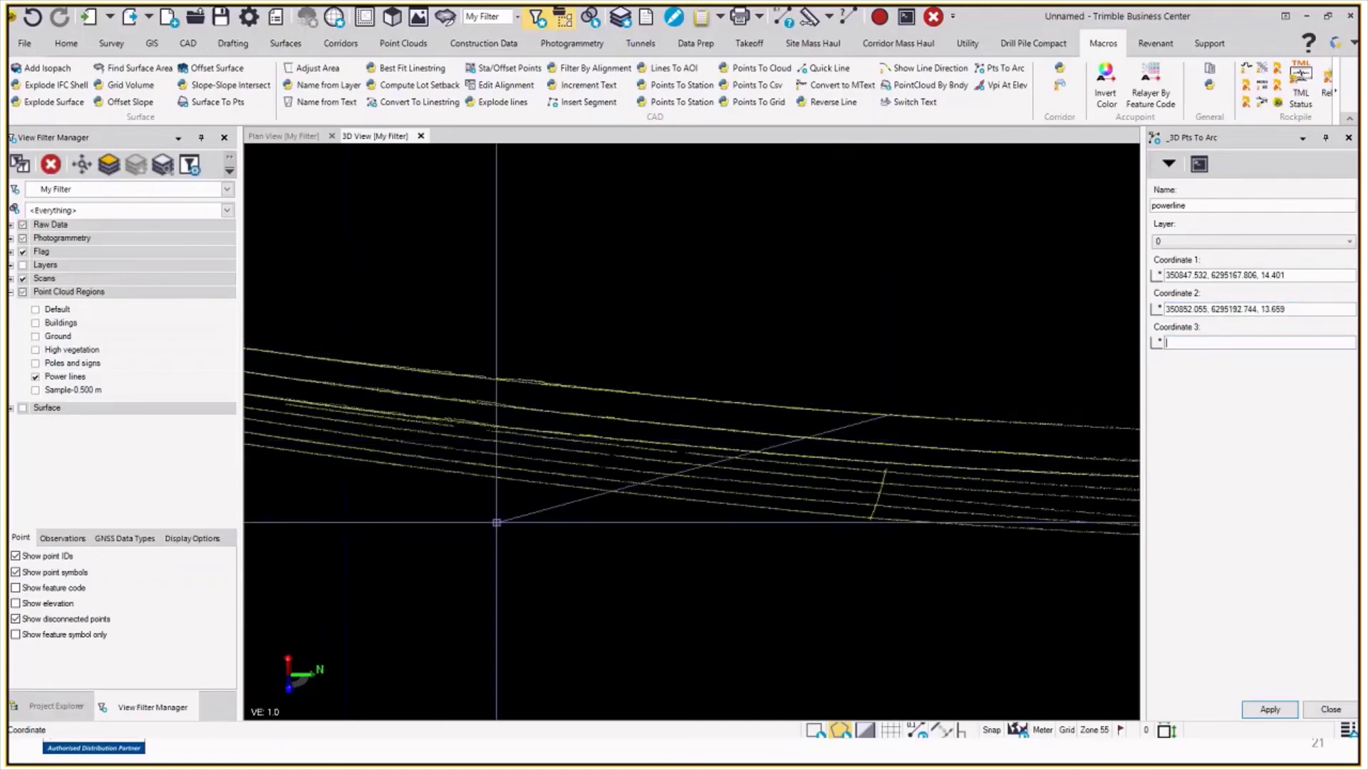
{"action": "scroll", "coordinate": [497, 523], "scroll_direction": "down", "scroll_amount": 3}
{"action": "scroll", "coordinate": [951, 498], "scroll_direction": "up", "scroll_amount": 5}
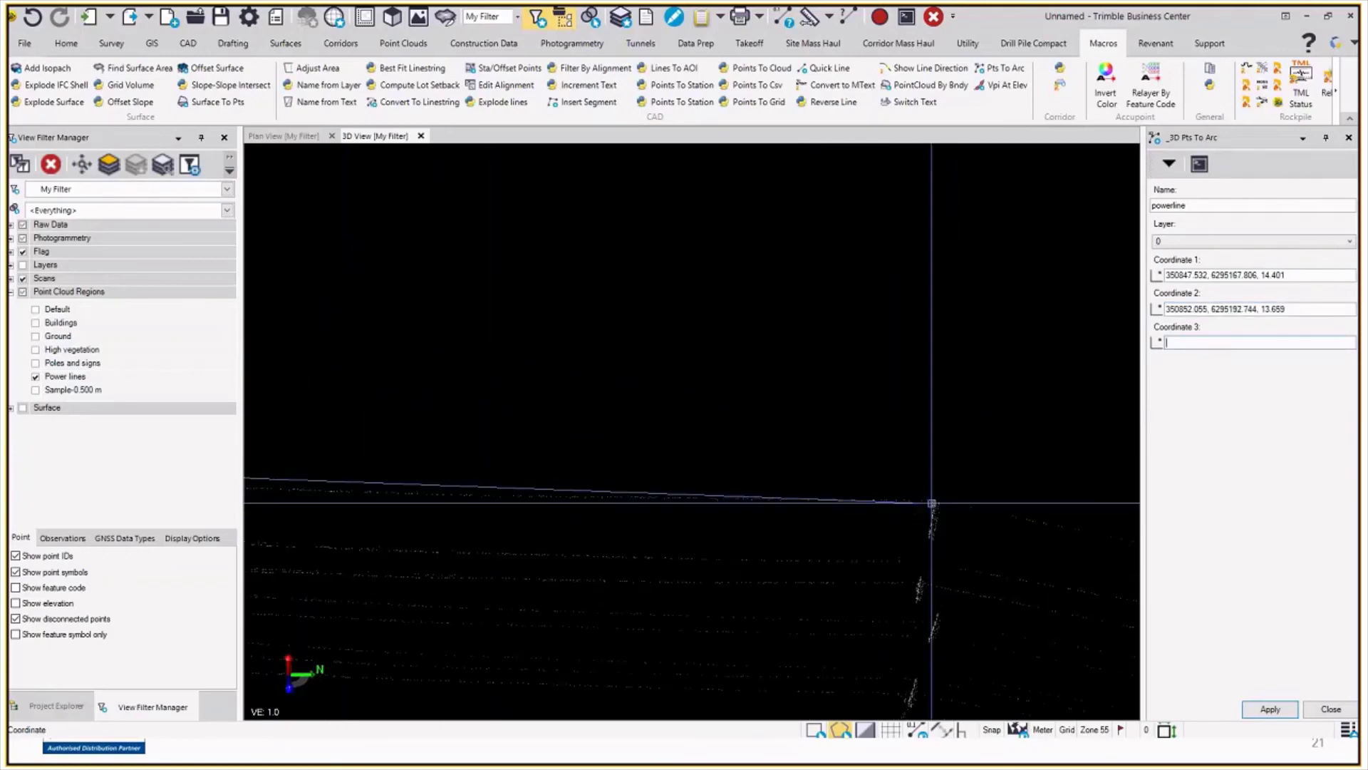
{"action": "left_click", "coordinate": [926, 503]}
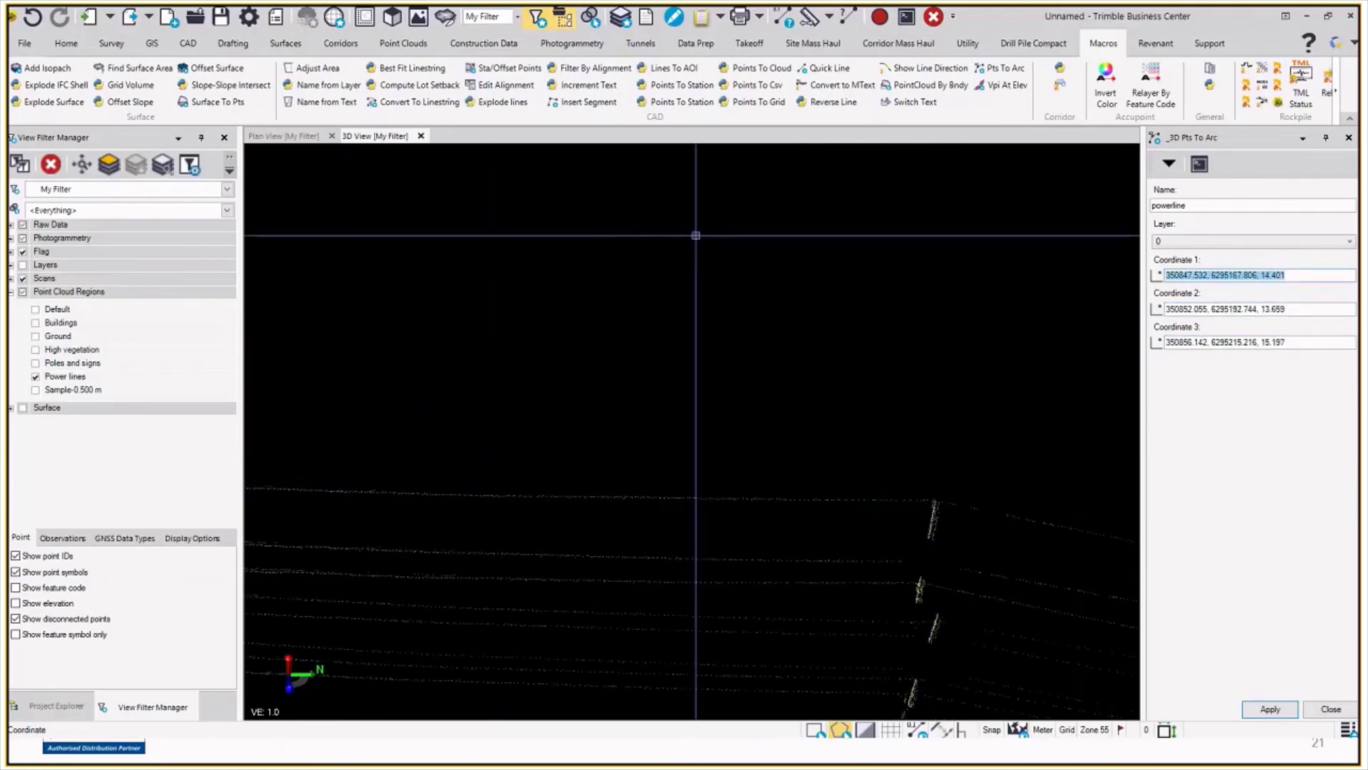
- Show layer 0 and compare the new arc with the scanned cable from several angles
{"action": "left_click", "coordinate": [12, 264]}
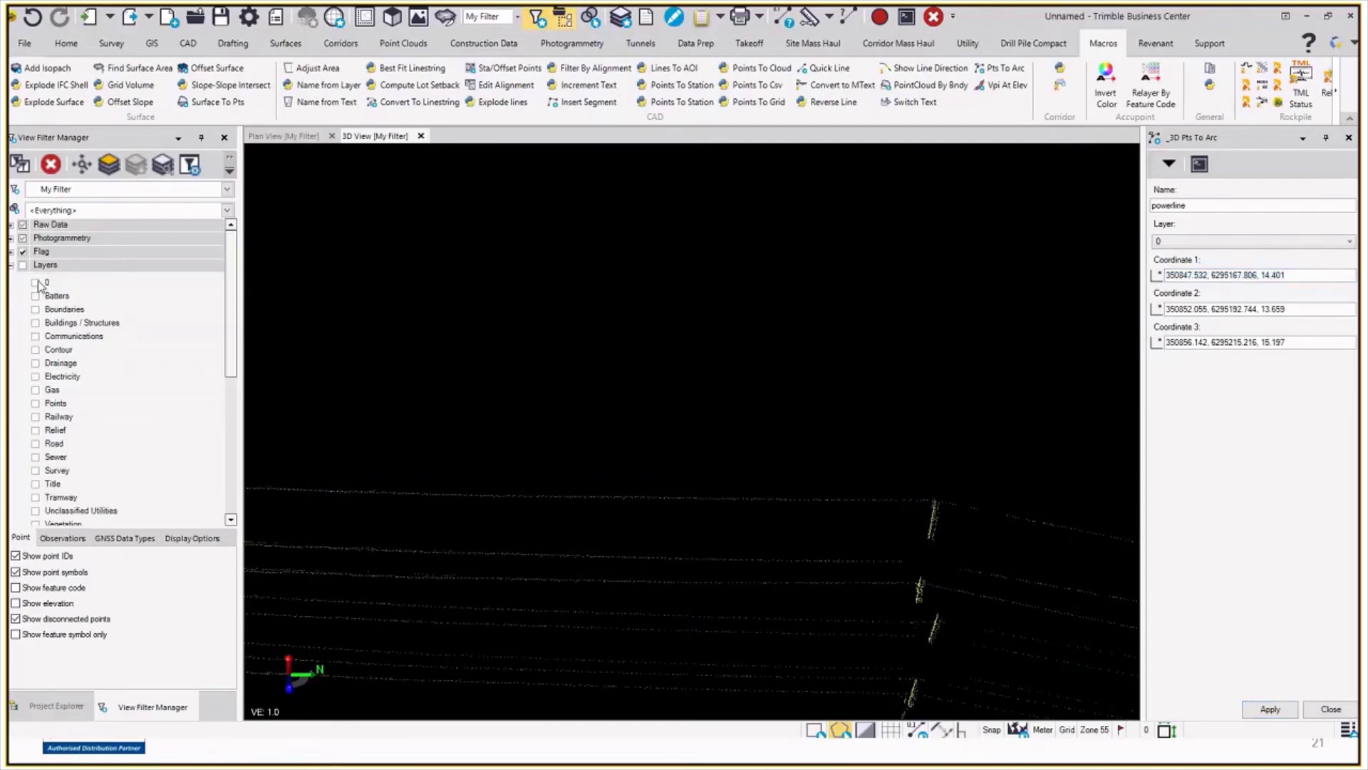
{"action": "left_click", "coordinate": [35, 282]}
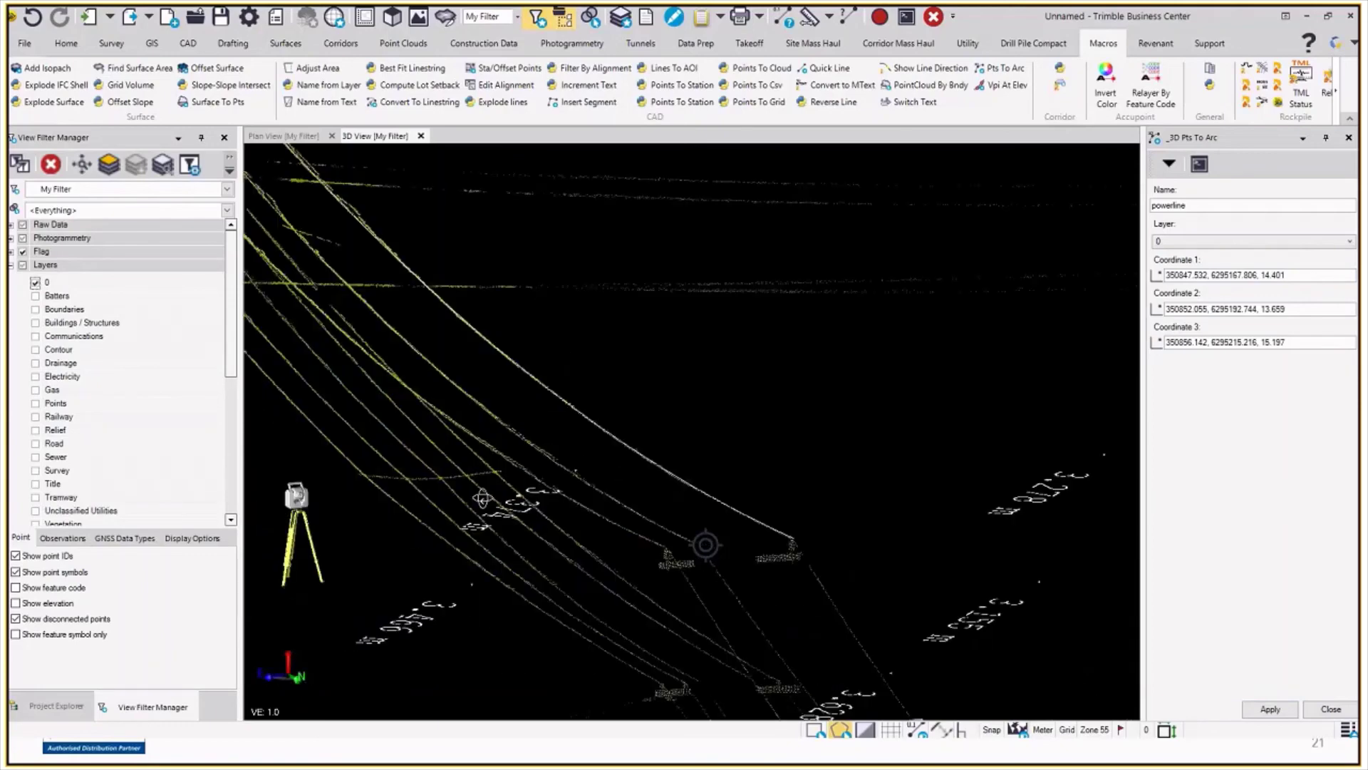
{"action": "left_click_drag", "start_coordinate": [482, 499], "coordinate": [716, 510]}
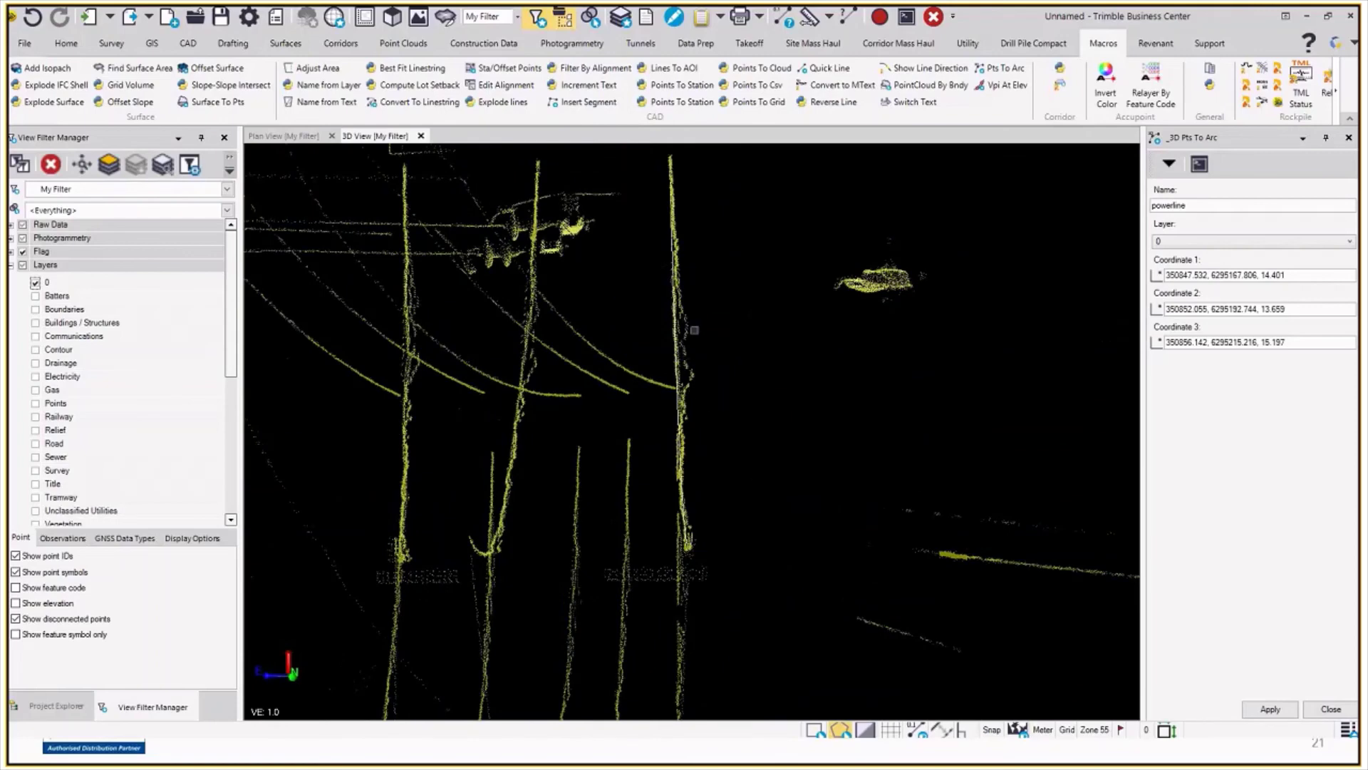
{"action": "left_click_drag", "start_coordinate": [679, 409], "coordinate": [639, 446]}
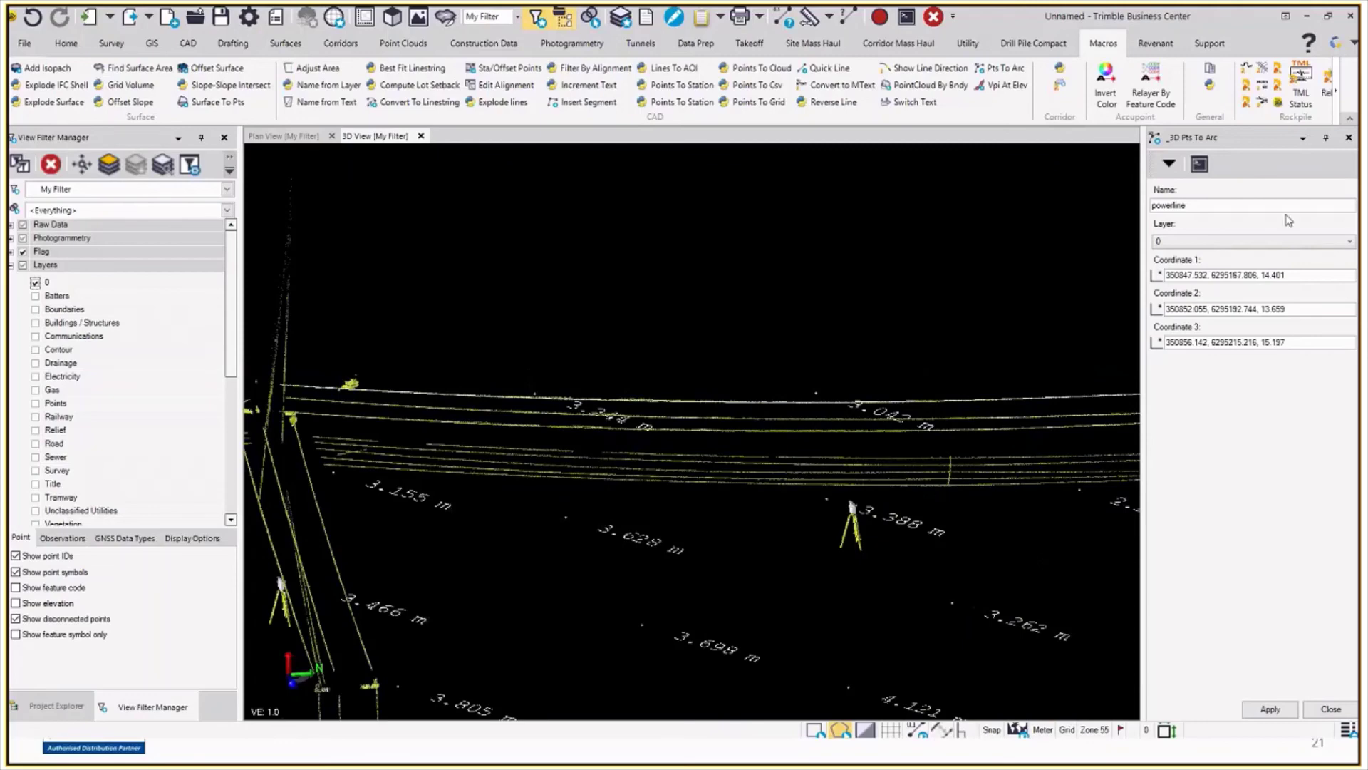
- Close the 3D Pts To Arc command and hide layer 0
{"action": "left_click", "coordinate": [1349, 139]}
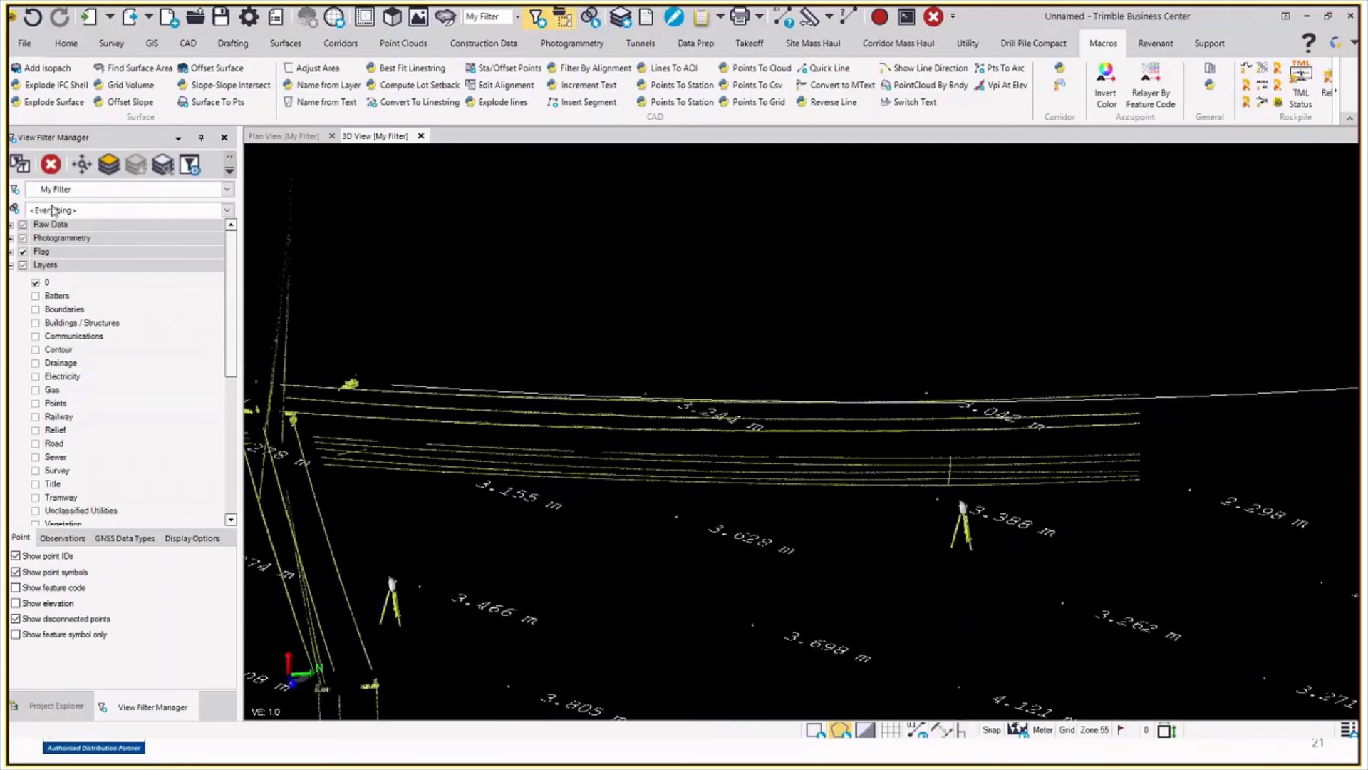
{"action": "left_click", "coordinate": [35, 284]}
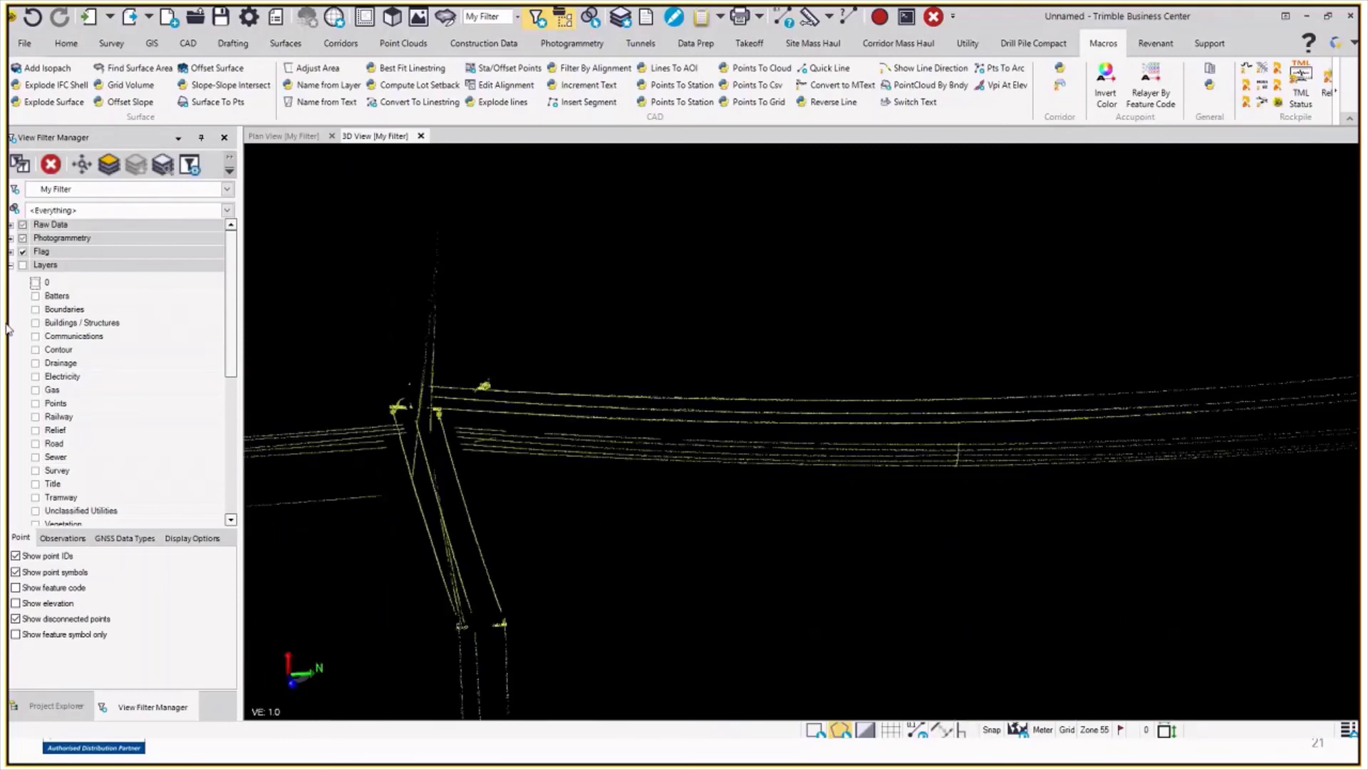
{"action": "left_click", "coordinate": [11, 265]}
- Turn on all point cloud regions, then hide Default to review the classified scan around the power lines
{"action": "left_click", "coordinate": [23, 292]}
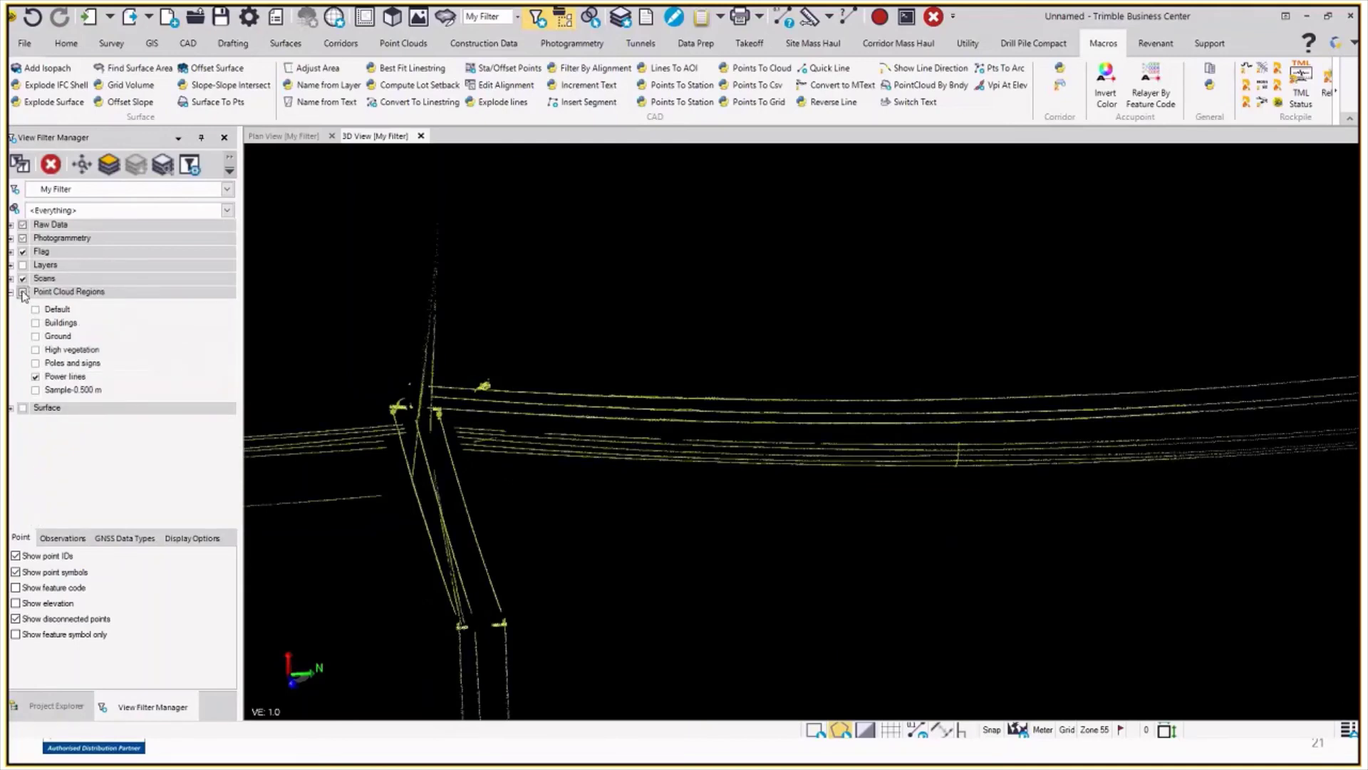
{"action": "left_click", "coordinate": [10, 292]}
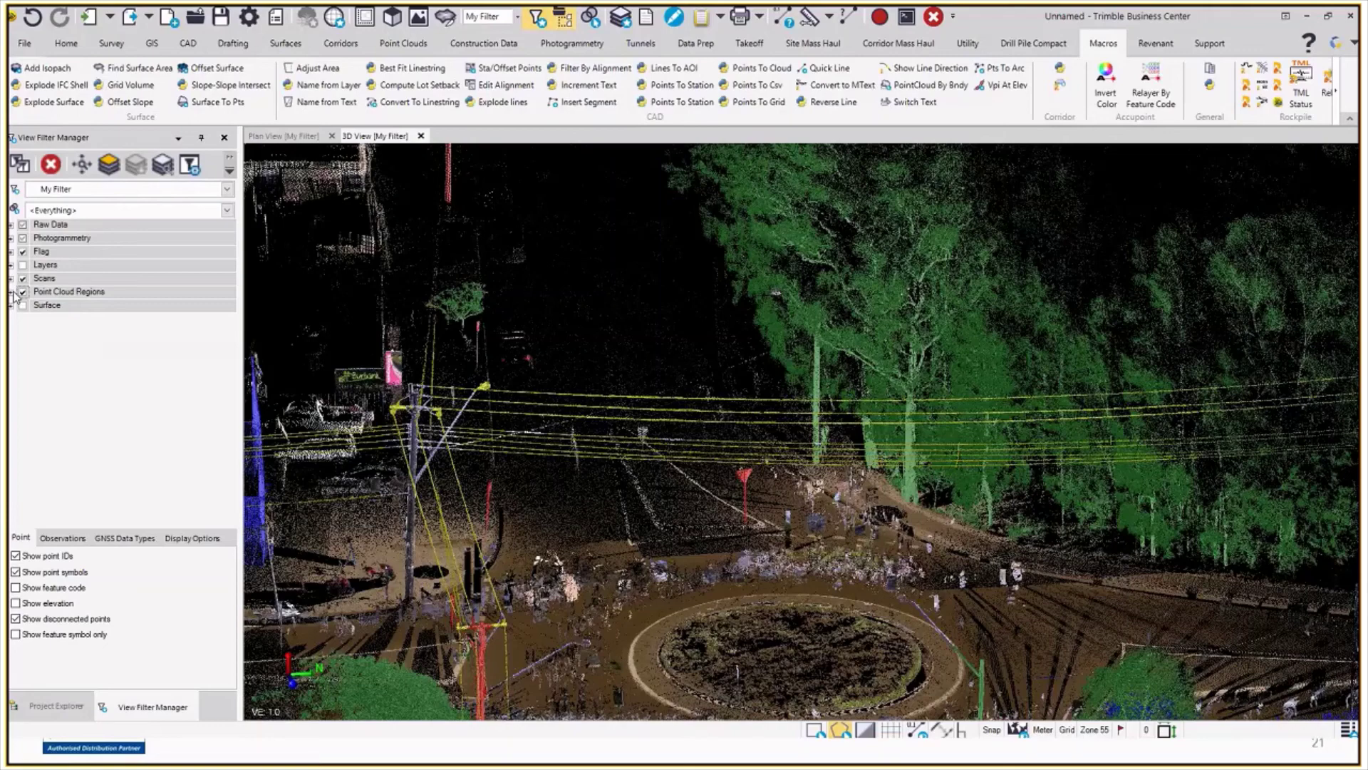
{"action": "left_click", "coordinate": [11, 292]}
{"action": "left_click", "coordinate": [35, 309]}
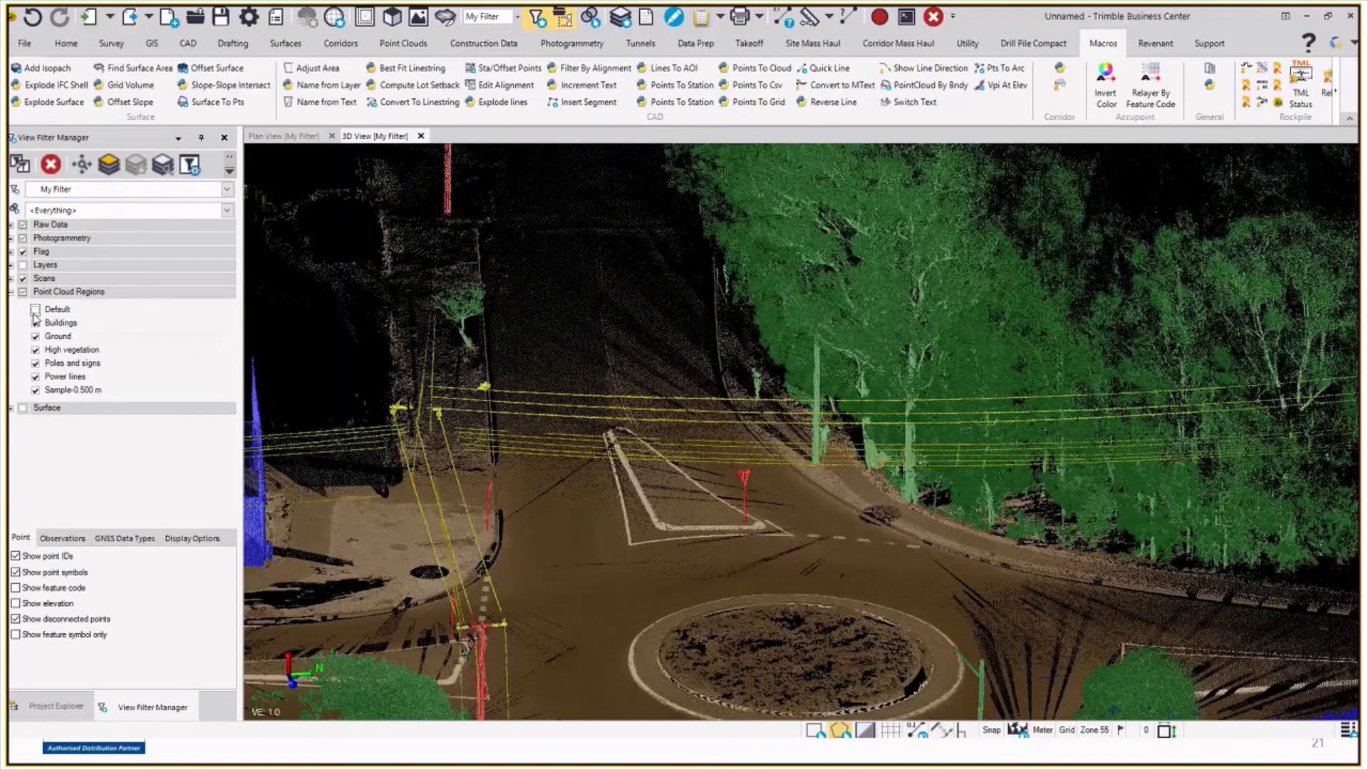
- Show only the High vegetation point cloud region and bring an isolated tree into view
{"action": "left_click", "coordinate": [35, 309]}
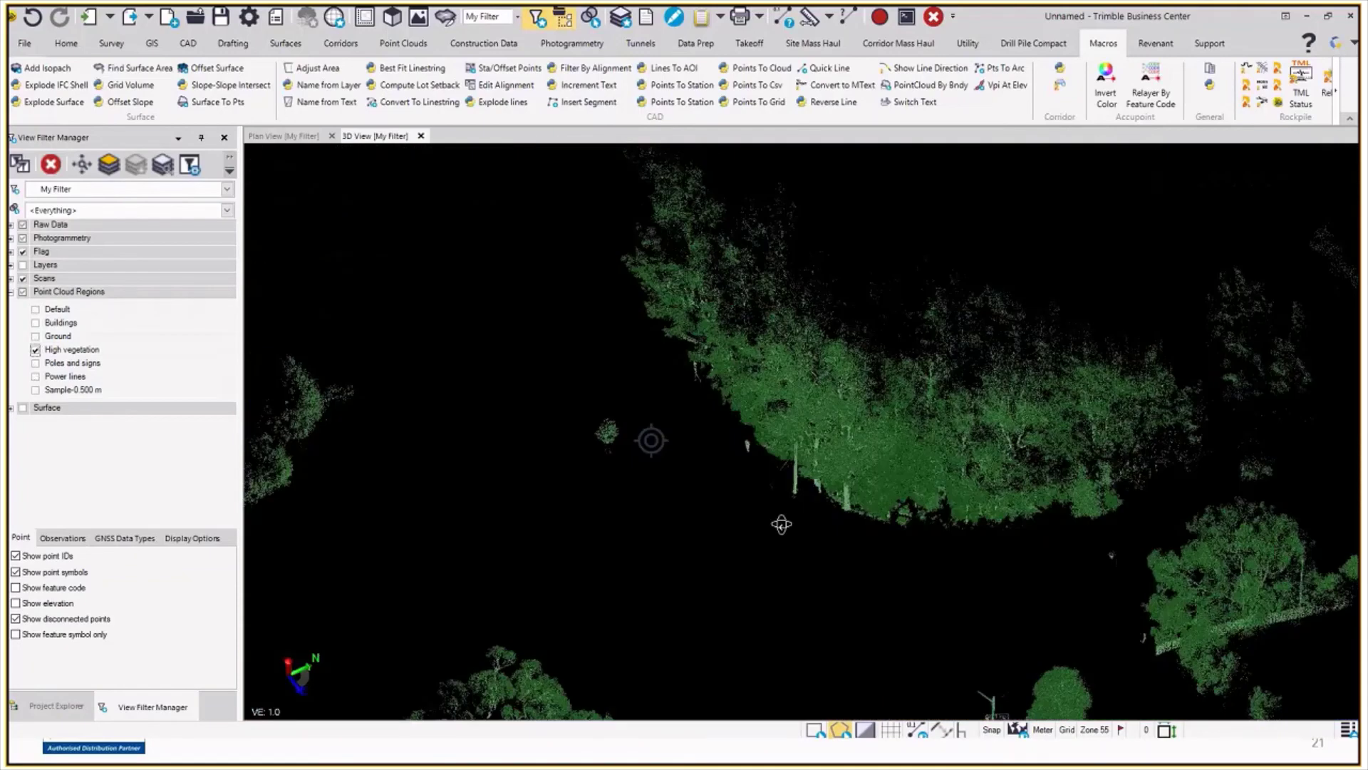
{"action": "left_click_drag", "start_coordinate": [781, 524], "coordinate": [811, 461]}
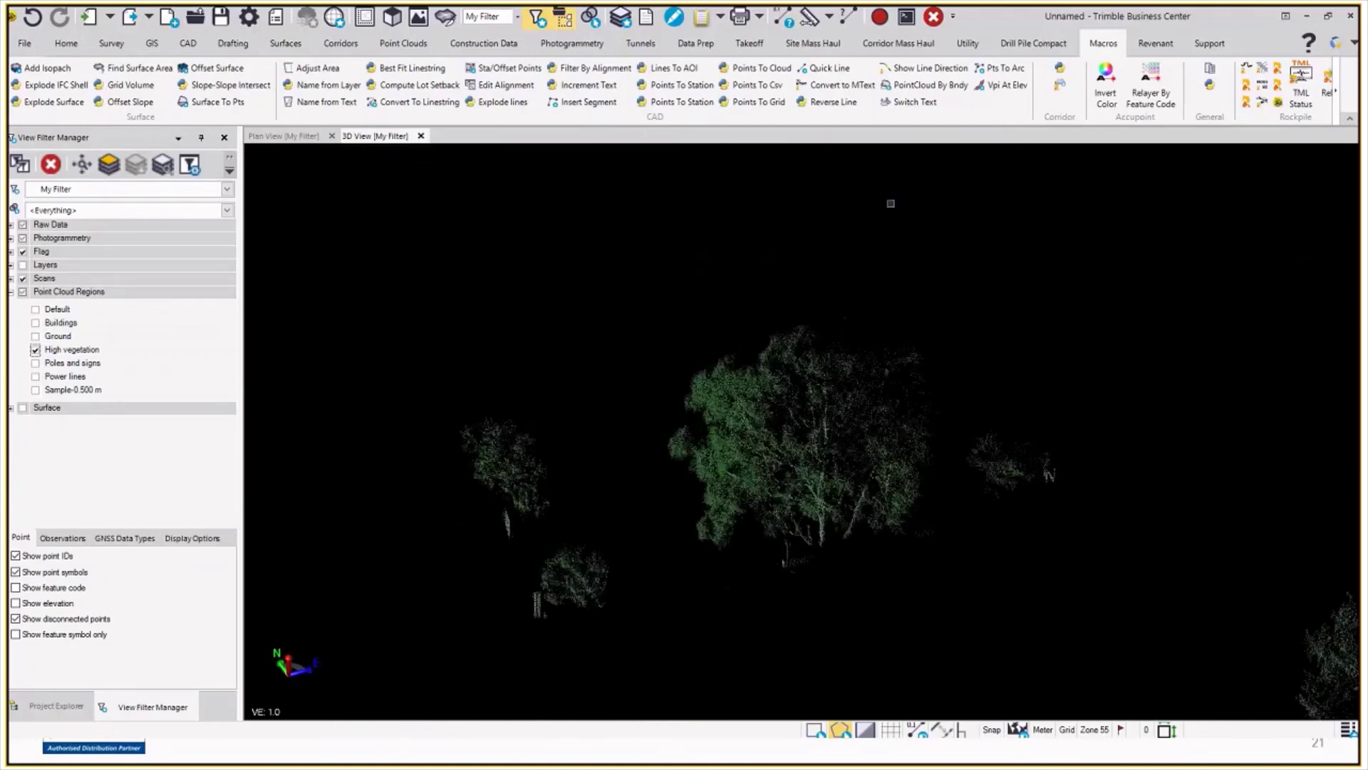
- Start Extract Point Feature with the Tree extraction type in manual mode, ready for a trunk point
{"action": "left_click", "coordinate": [400, 43]}
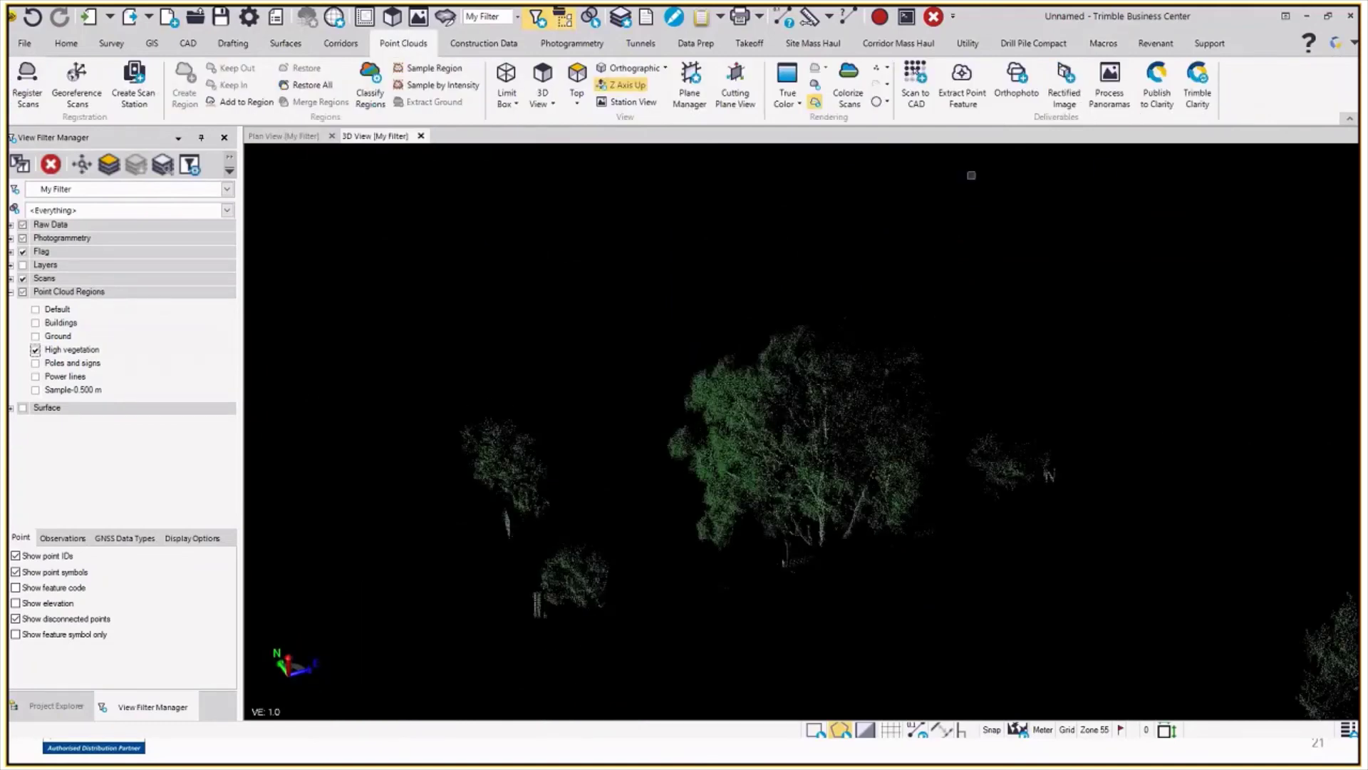
{"action": "left_click", "coordinate": [964, 93]}
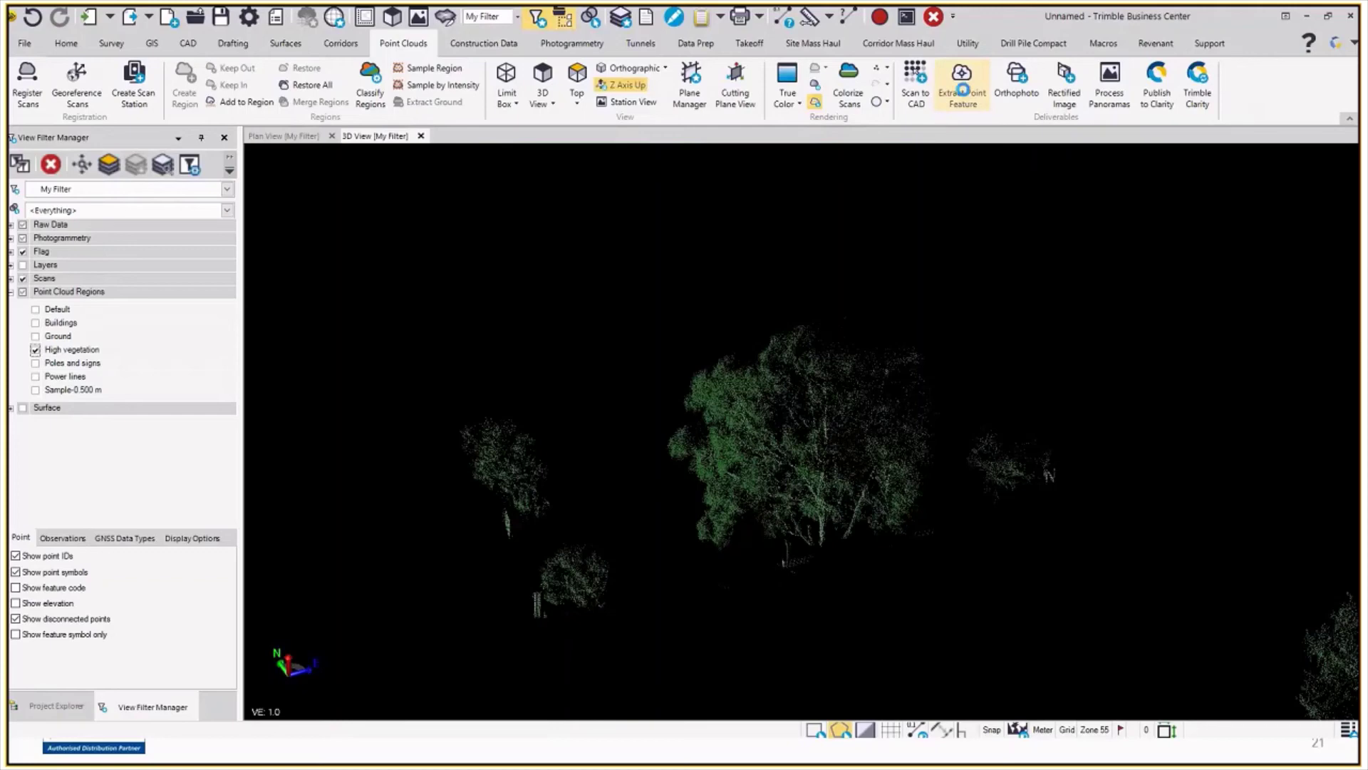
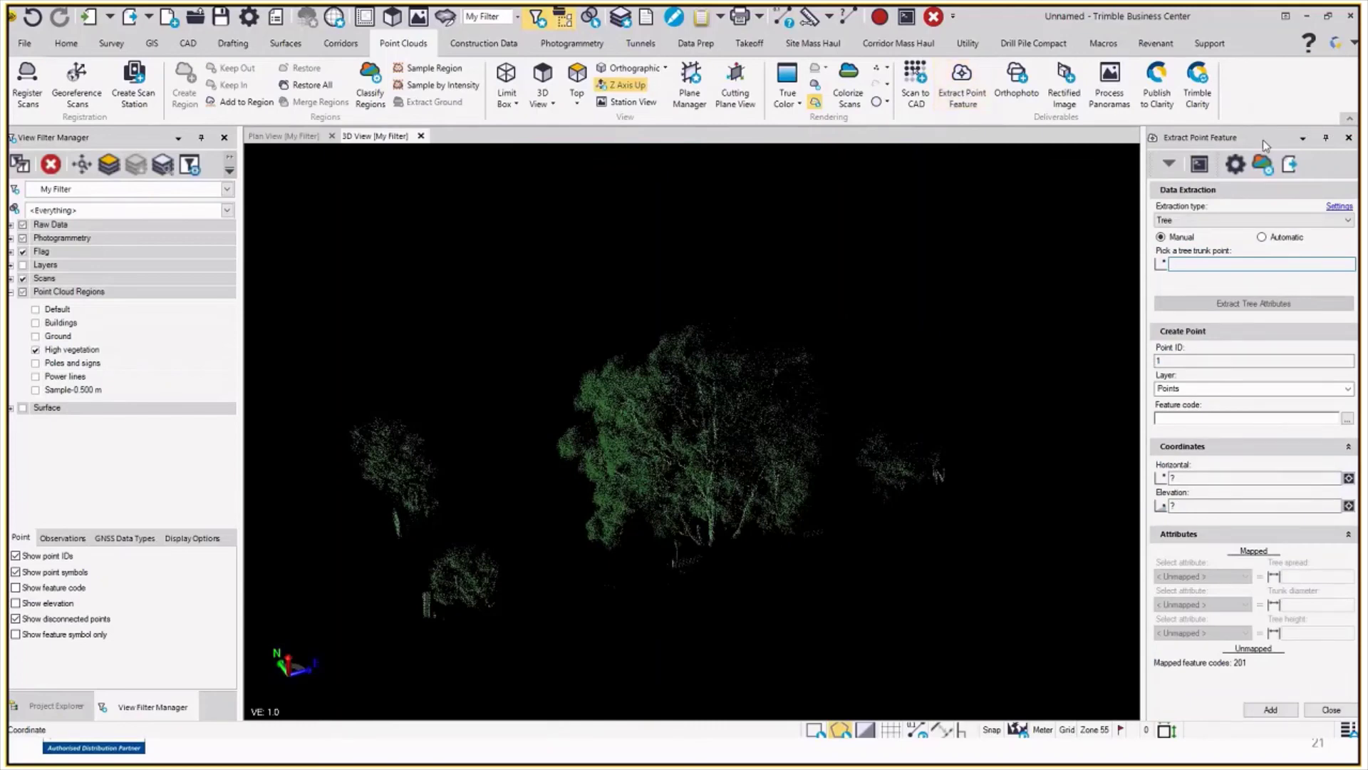
{"action": "left_click", "coordinate": [1192, 219]}
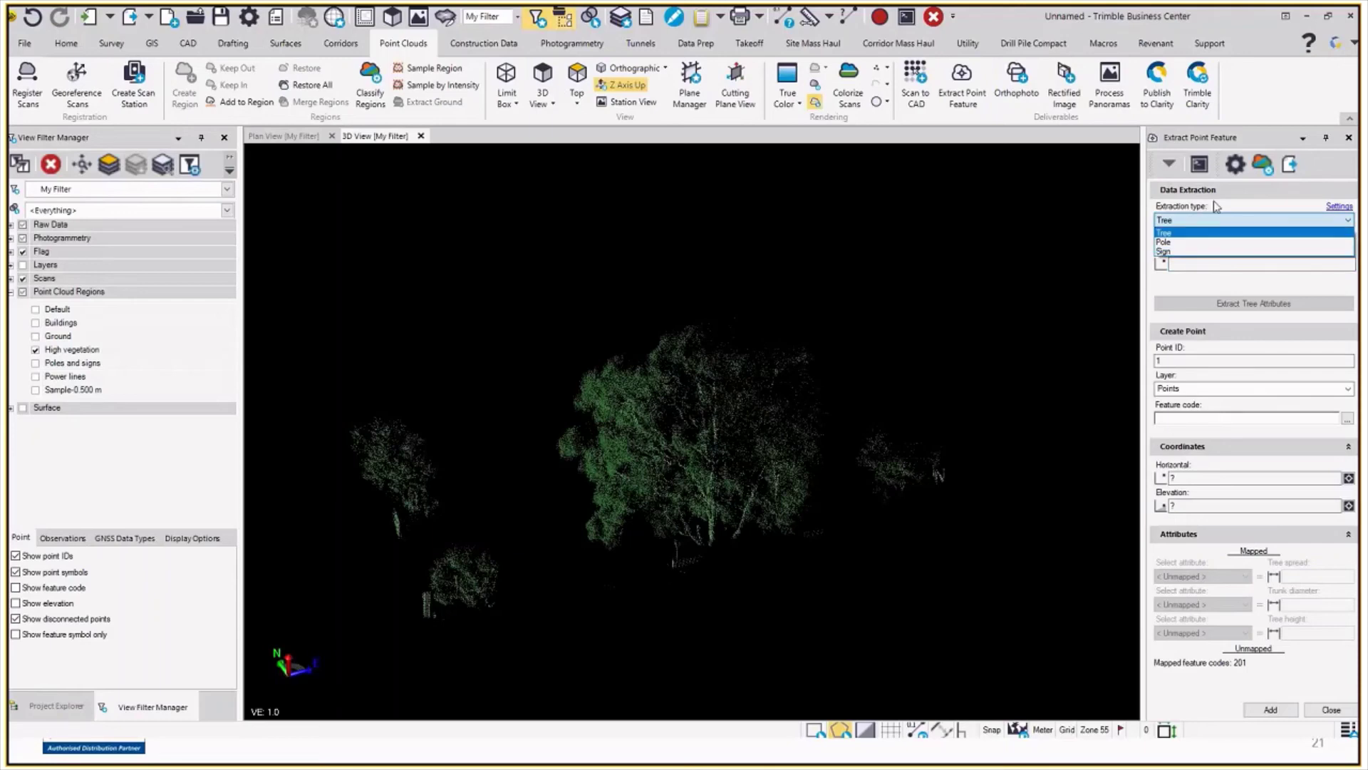
{"action": "left_click", "coordinate": [1255, 233]}
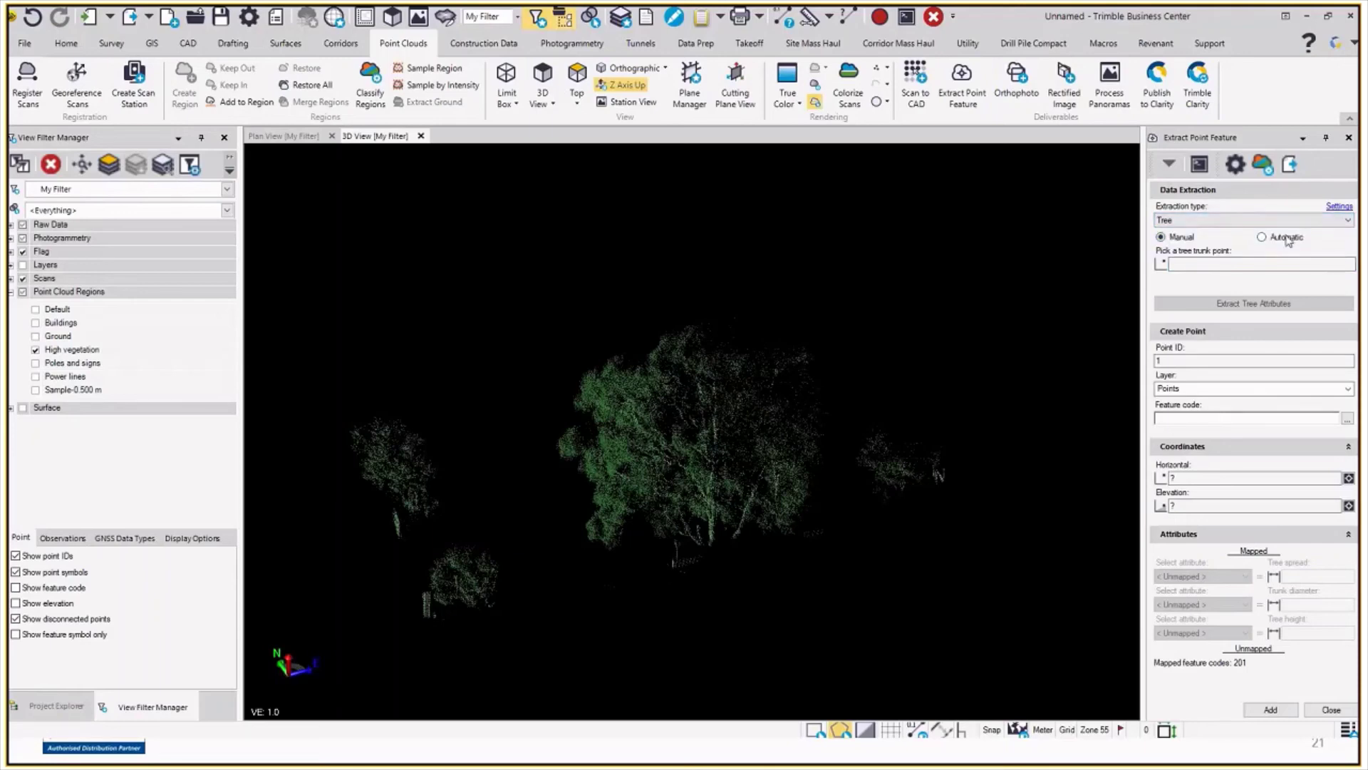
{"action": "left_click", "coordinate": [1262, 263]}
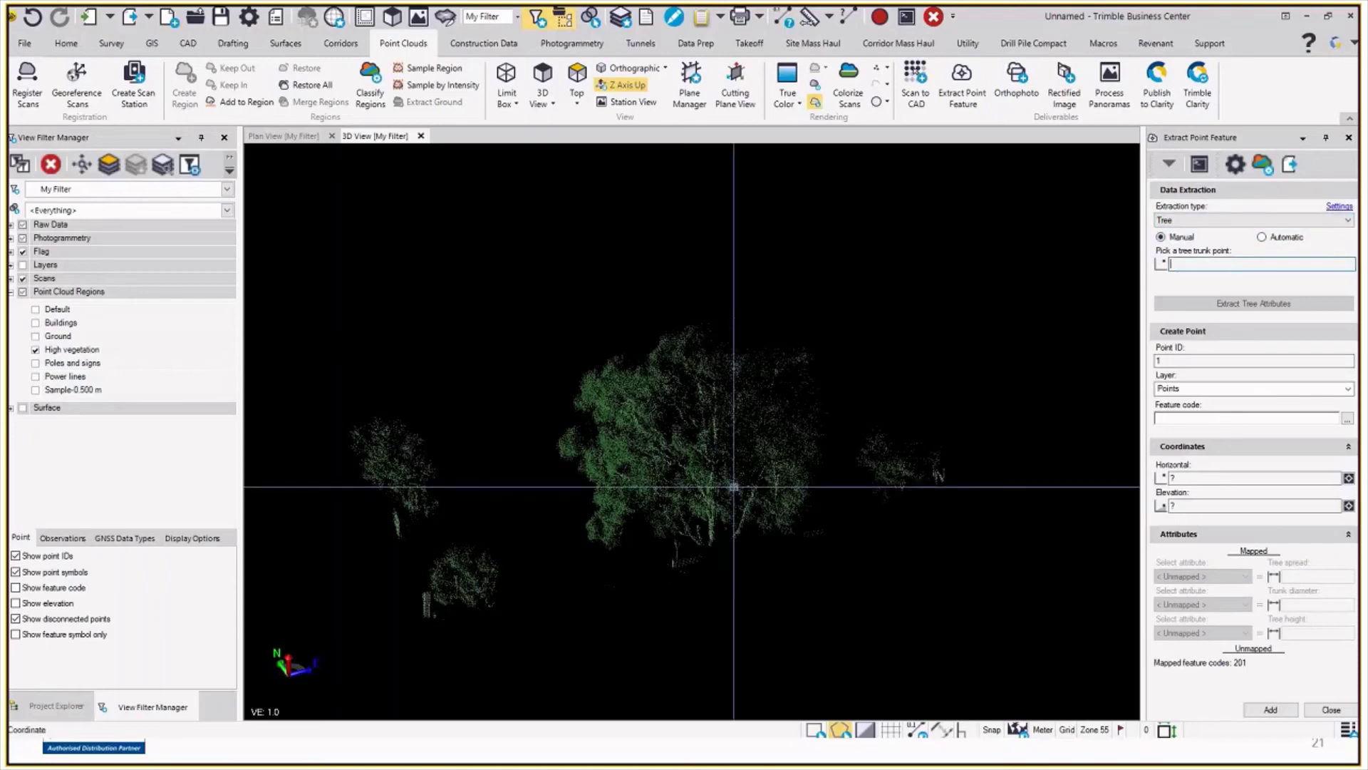
- Pick a scan point on the lower trunk of the large isolated tree as the tree trunk point
{"action": "scroll", "coordinate": [713, 499], "scroll_direction": "down", "scroll_amount": 2}
{"action": "scroll", "coordinate": [709, 481], "scroll_direction": "up", "scroll_amount": 2}
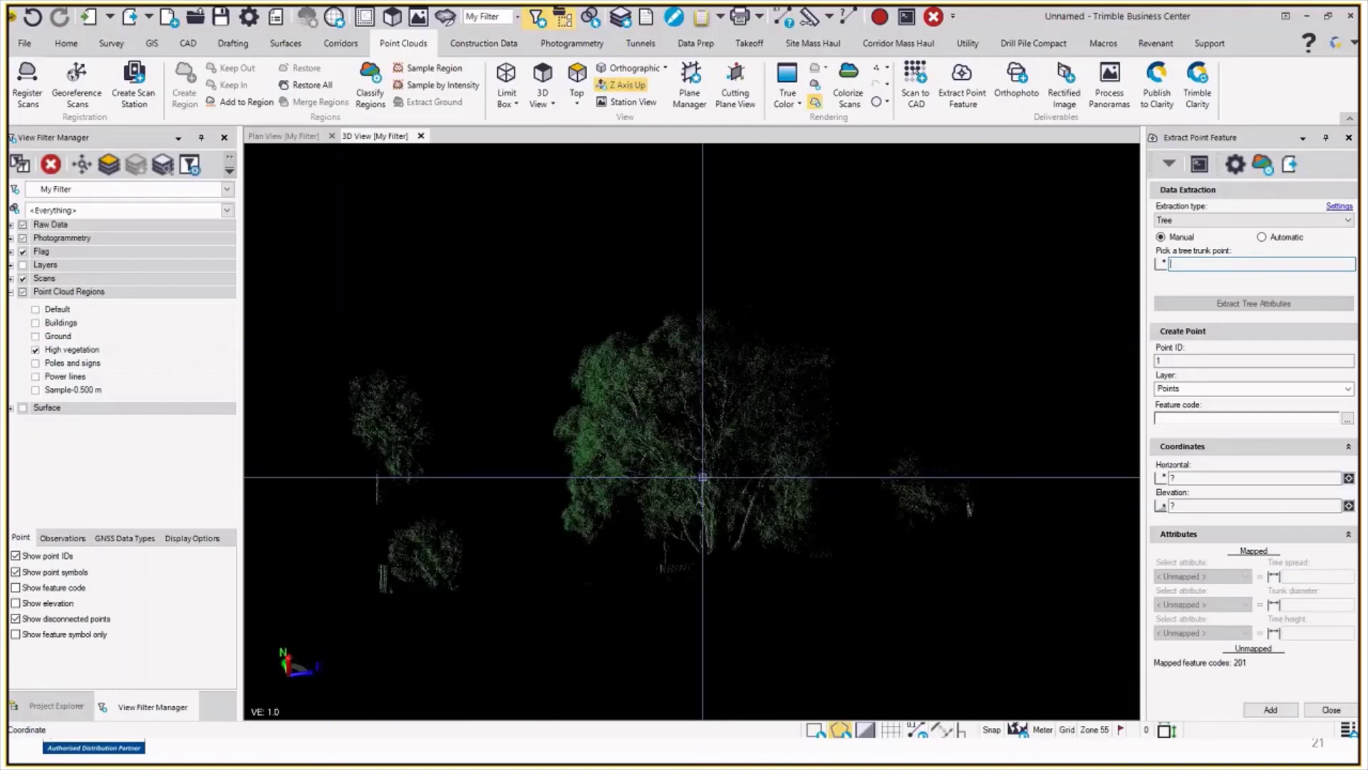
{"action": "left_click", "coordinate": [704, 475]}
{"action": "middle_click_drag", "start_coordinate": [680, 552], "coordinate": [740, 542]}
{"action": "left_click", "coordinate": [656, 483]}
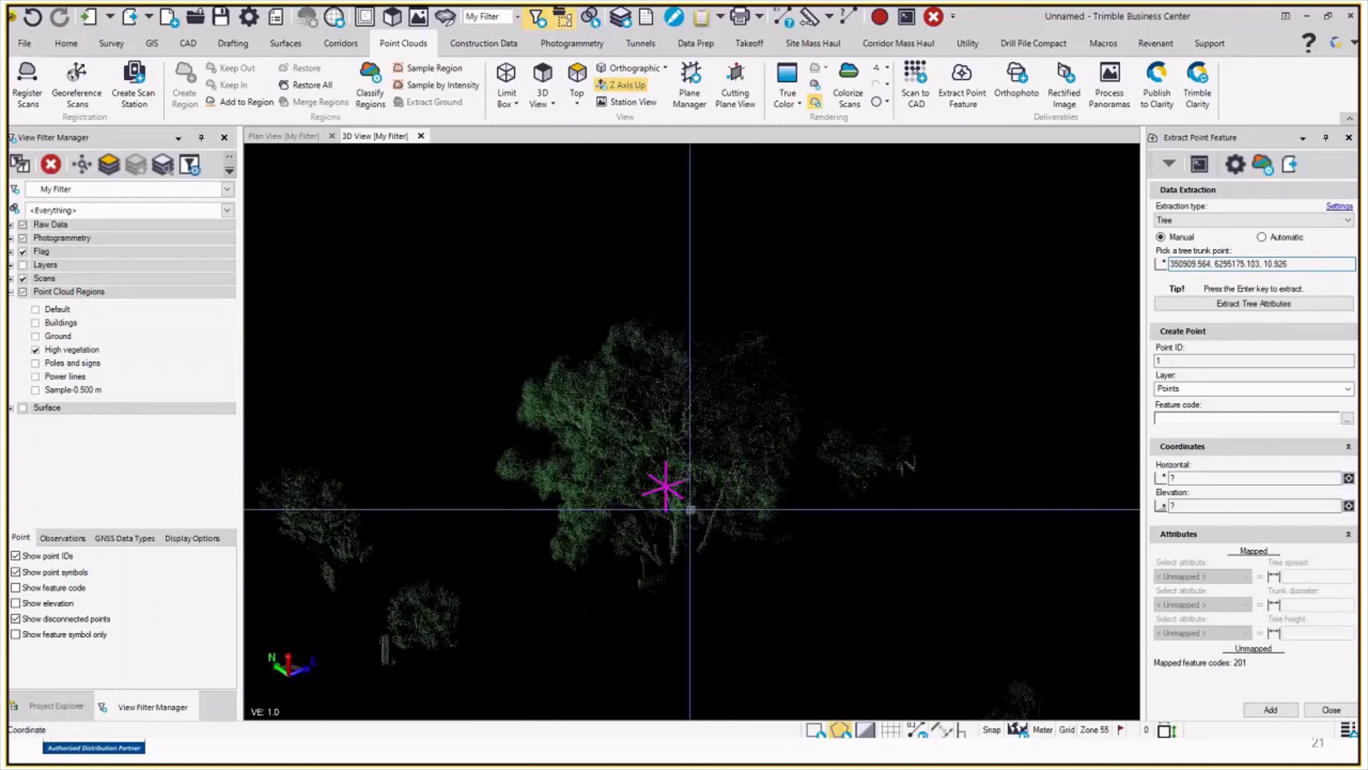
{"action": "mouse_move", "coordinate": [656, 482]}
{"action": "middle_mouse_down"}
{"action": "mouse_move", "coordinate": [706, 513]}
{"action": "mouse_move", "coordinate": [626, 541]}
{"action": "mouse_move", "coordinate": [669, 536]}
{"action": "mouse_move", "coordinate": [655, 585]}
{"action": "mouse_move", "coordinate": [673, 613]}
{"action": "middle_mouse_up"}
{"action": "left_click", "coordinate": [686, 510]}
{"action": "left_click", "coordinate": [646, 544]}
{"action": "left_click", "coordinate": [669, 536]}
{"action": "left_click", "coordinate": [675, 549]}
{"action": "scroll", "coordinate": [673, 613], "scroll_direction": "up", "scroll_amount": 3}
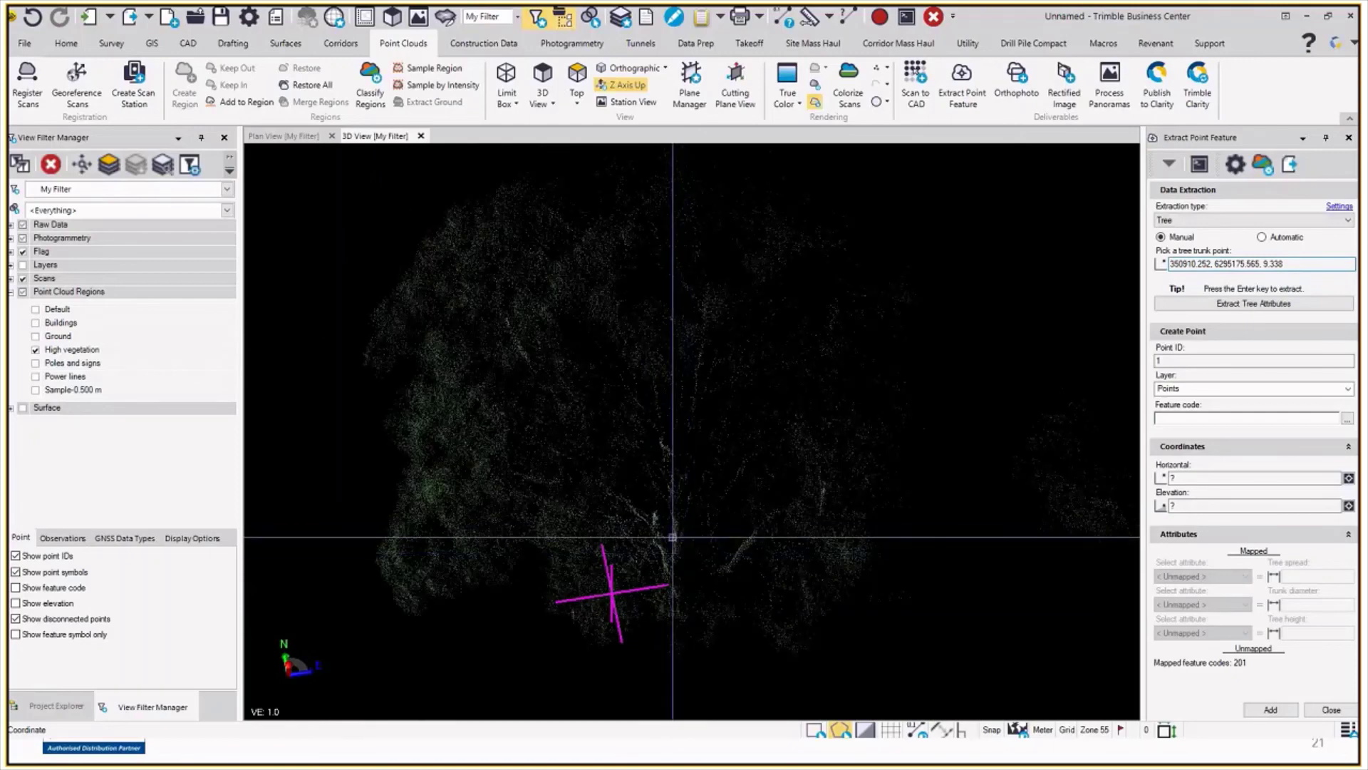
{"action": "left_click", "coordinate": [651, 527]}
{"action": "middle_click_drag", "start_coordinate": [650, 527], "coordinate": [743, 530]}
{"action": "scroll", "coordinate": [742, 530], "scroll_direction": "down", "scroll_amount": 3}
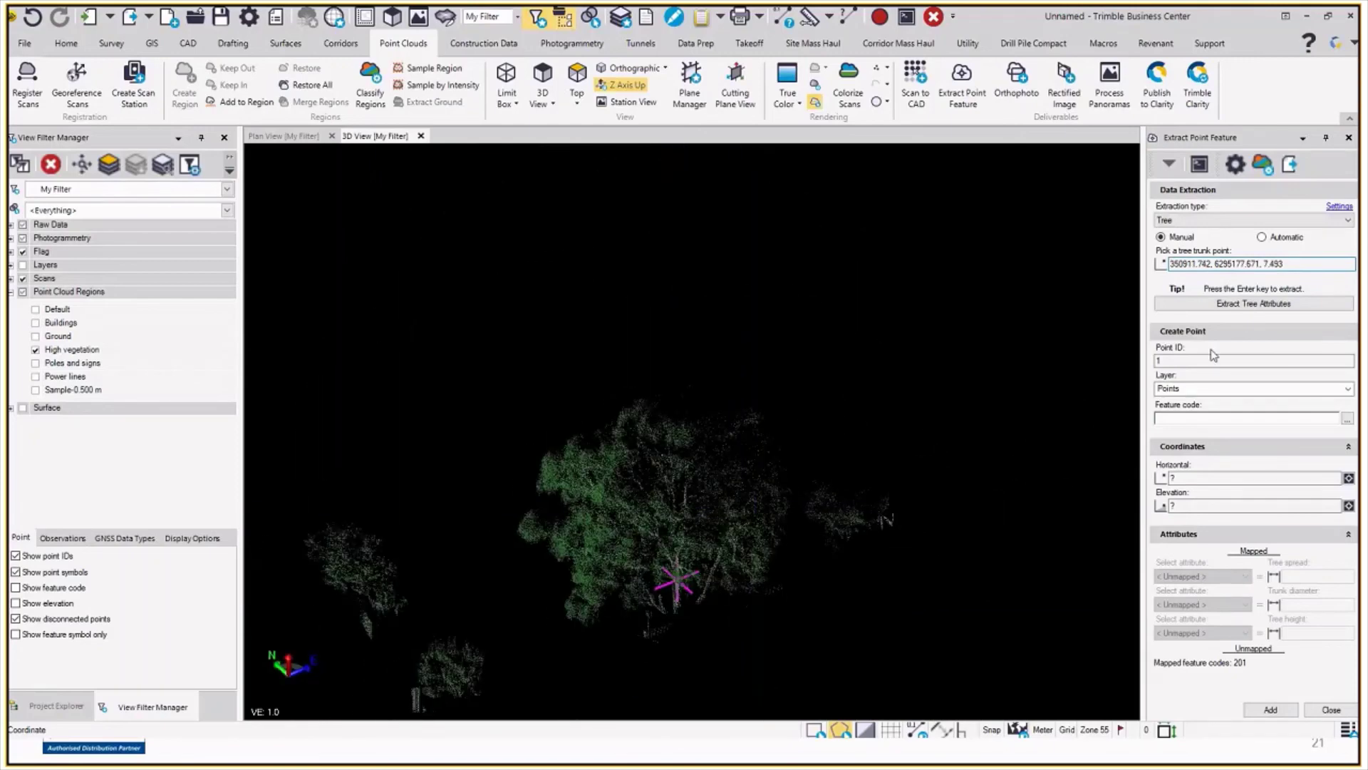
- Set the tree point's feature code to 201 and check the attribute mapped to tree spread
{"action": "left_click", "coordinate": [1191, 417]}
{"action": "type", "text": "201"}
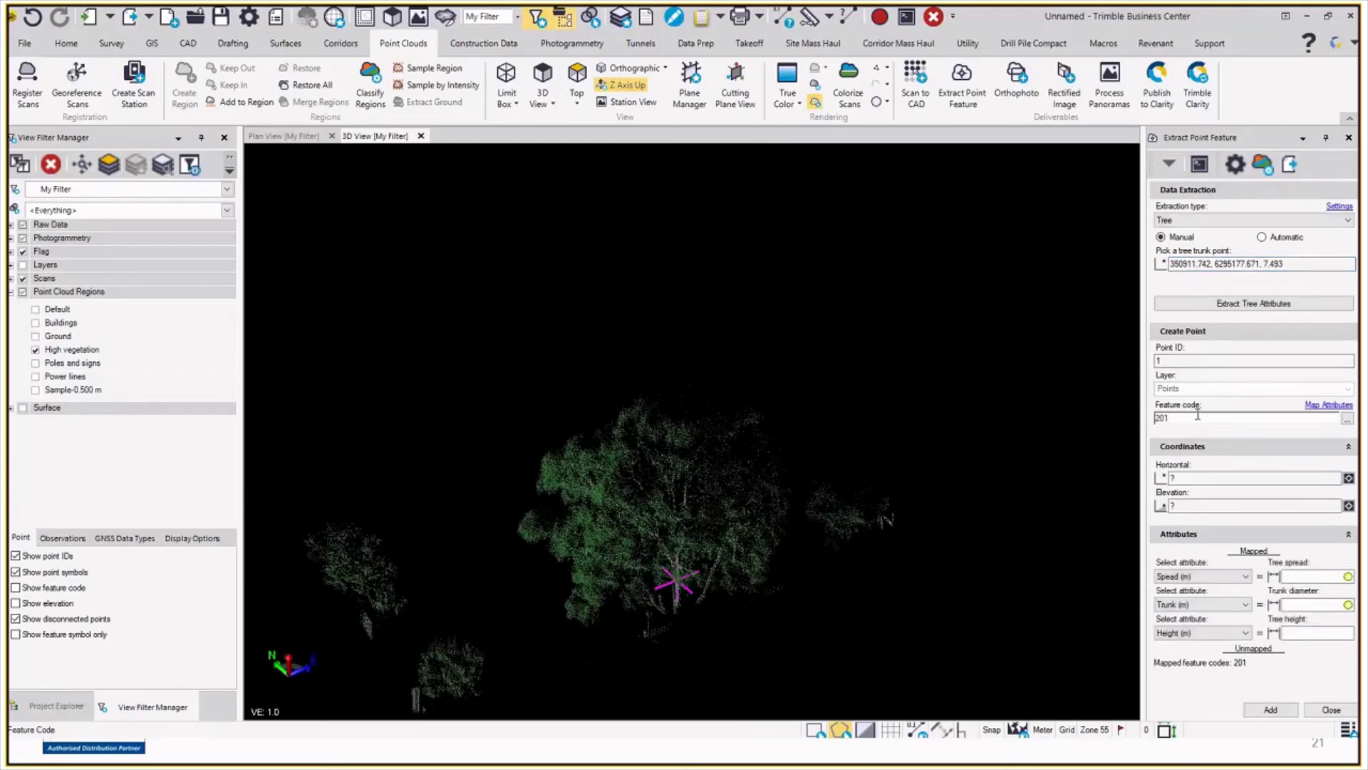
{"action": "left_click", "coordinate": [1186, 576]}
{"action": "left_click", "coordinate": [1185, 577]}
- Examine the attributes of the Tree (201) feature under VEGETATION in the Numeric_TBC feature library
{"action": "left_click", "coordinate": [56, 706]}
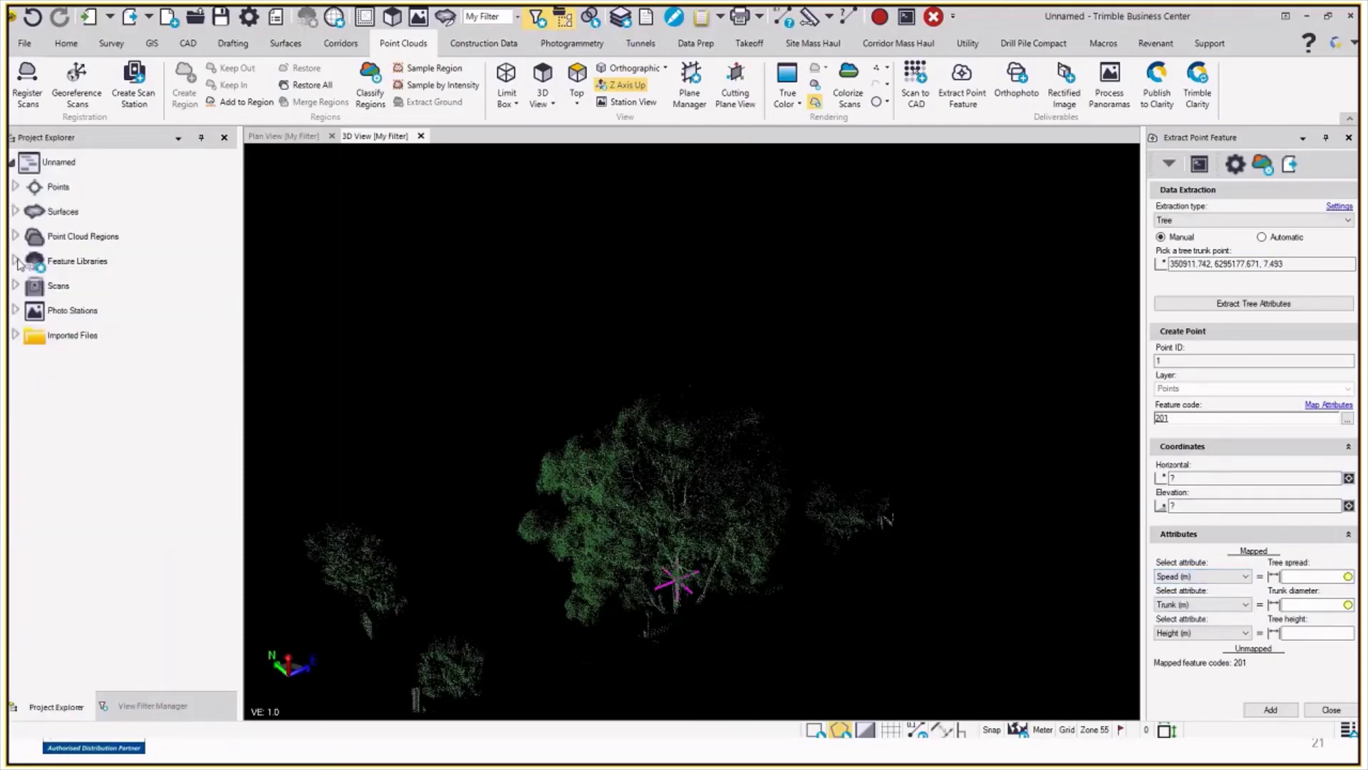
{"action": "left_click", "coordinate": [16, 260]}
{"action": "left_click", "coordinate": [20, 285]}
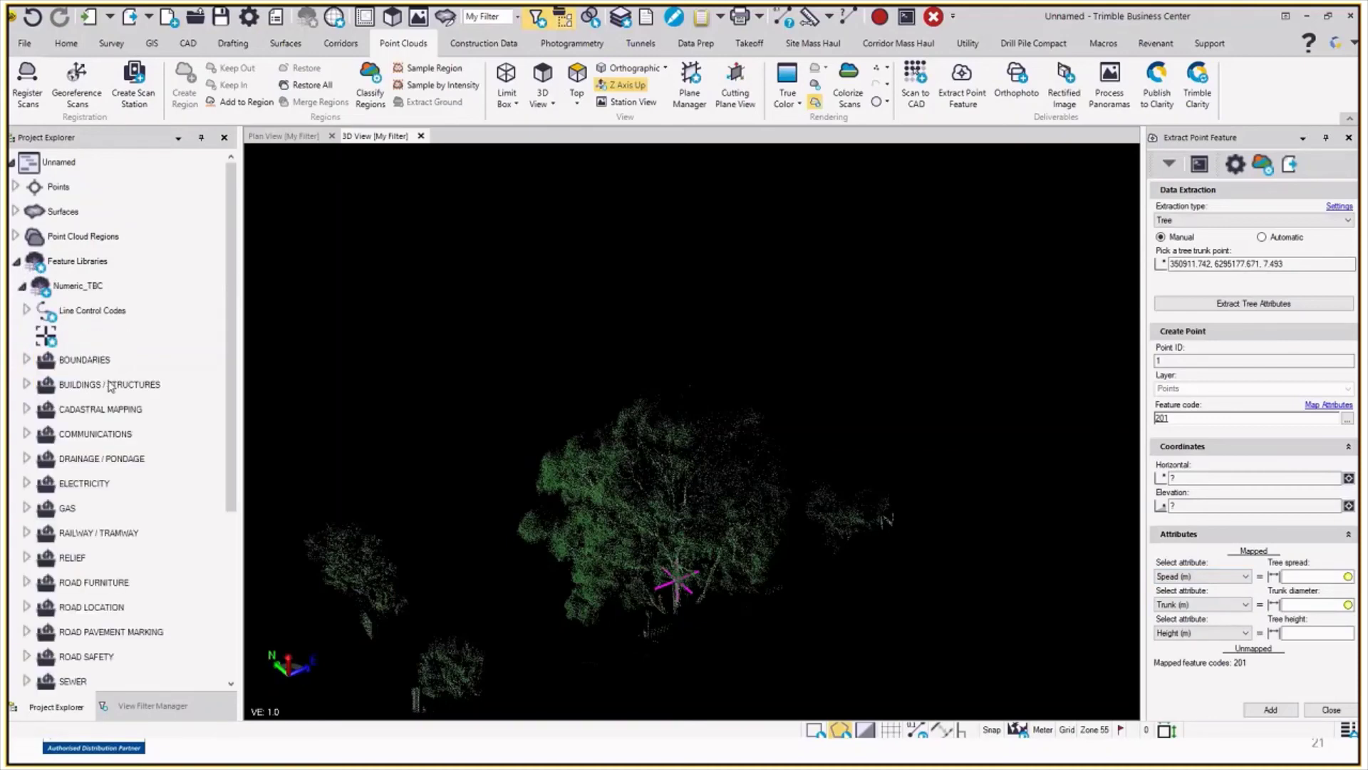
{"action": "scroll", "coordinate": [114, 399], "scroll_direction": "down", "scroll_amount": 2}
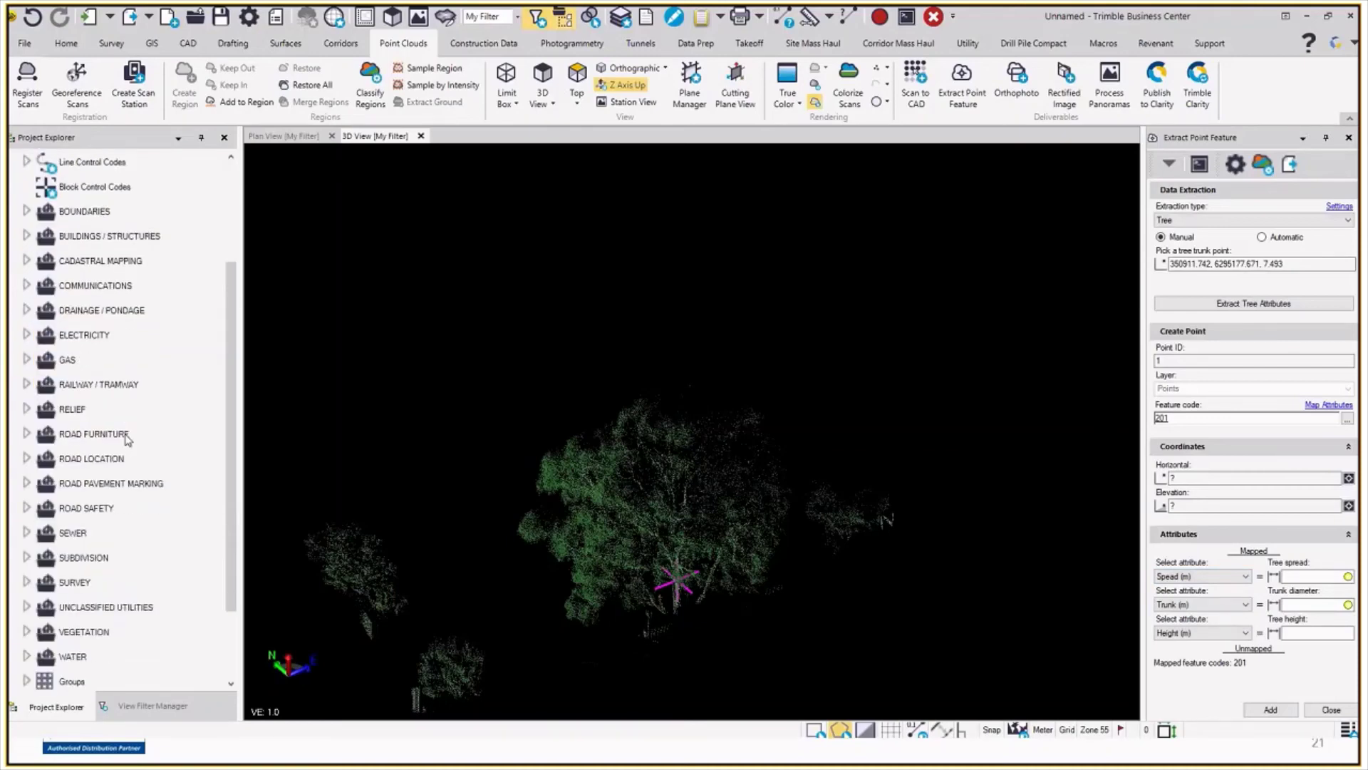
{"action": "left_click", "coordinate": [29, 621]}
{"action": "scroll", "coordinate": [116, 556], "scroll_direction": "down", "scroll_amount": 1}
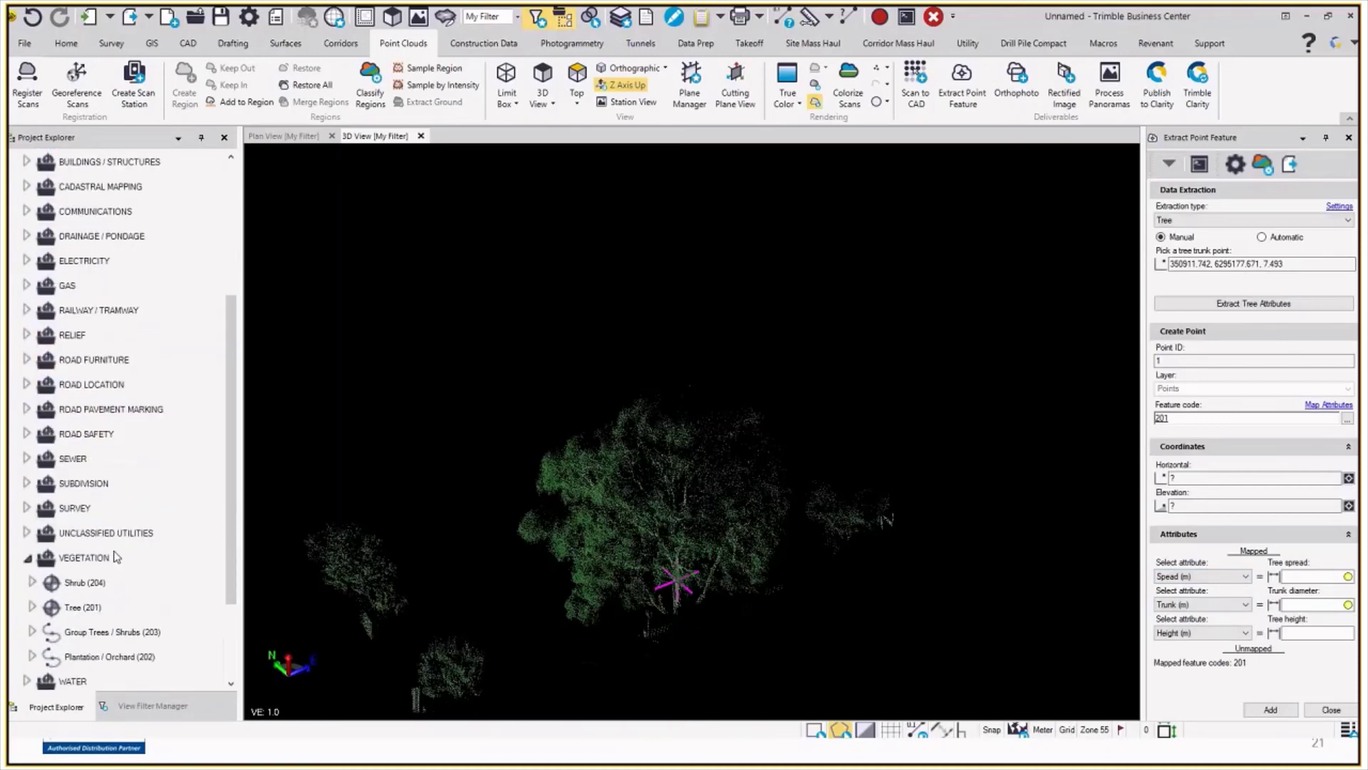
{"action": "left_click", "coordinate": [32, 604]}
{"action": "scroll", "coordinate": [77, 609], "scroll_direction": "down", "scroll_amount": 1}
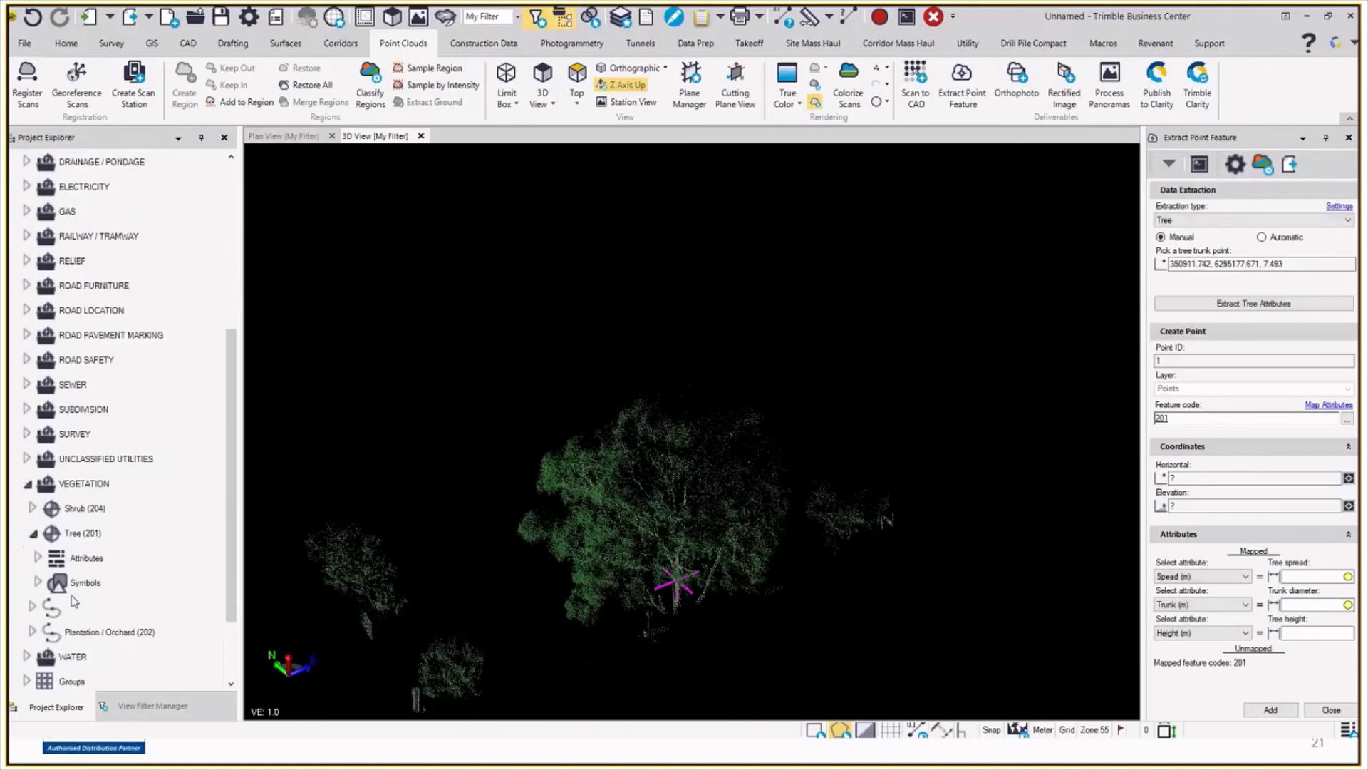
{"action": "left_click", "coordinate": [39, 558]}
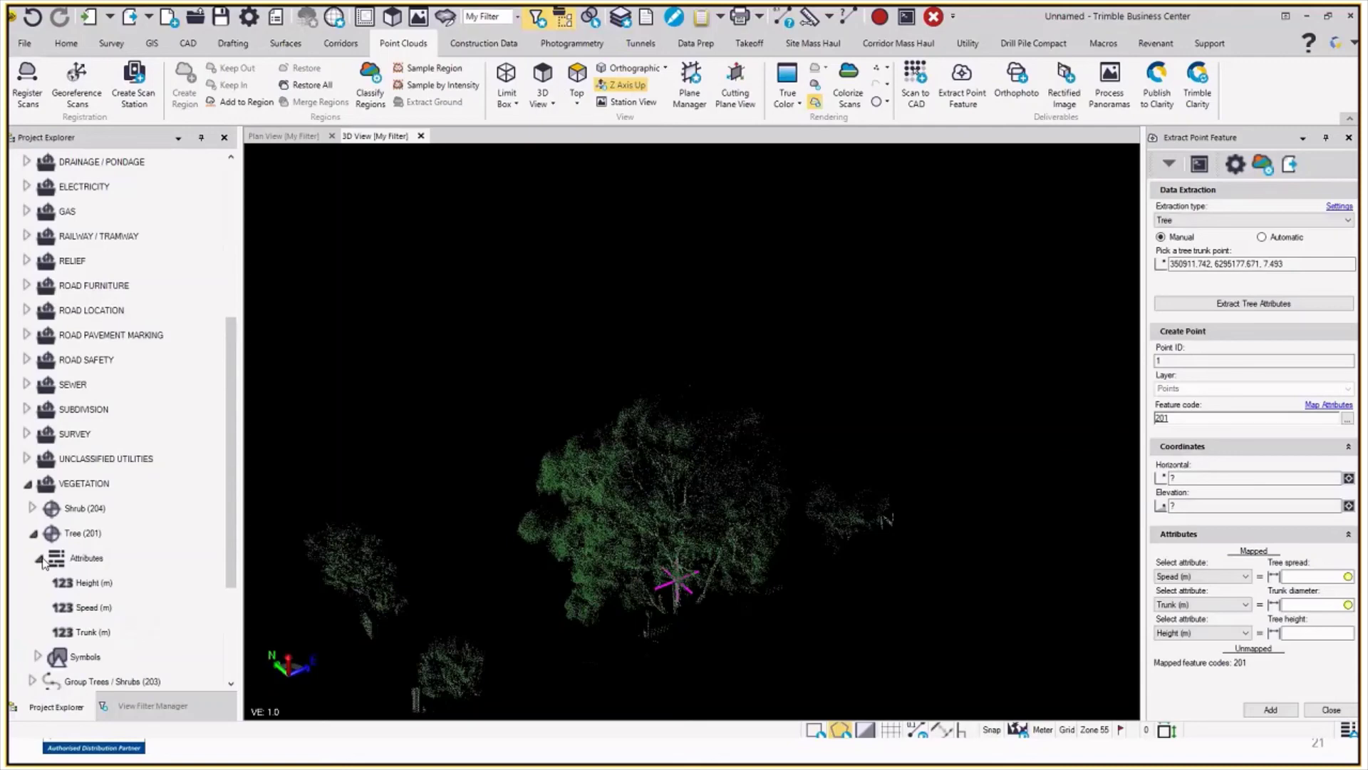
{"action": "scroll", "coordinate": [44, 559], "scroll_direction": "down", "scroll_amount": 1}
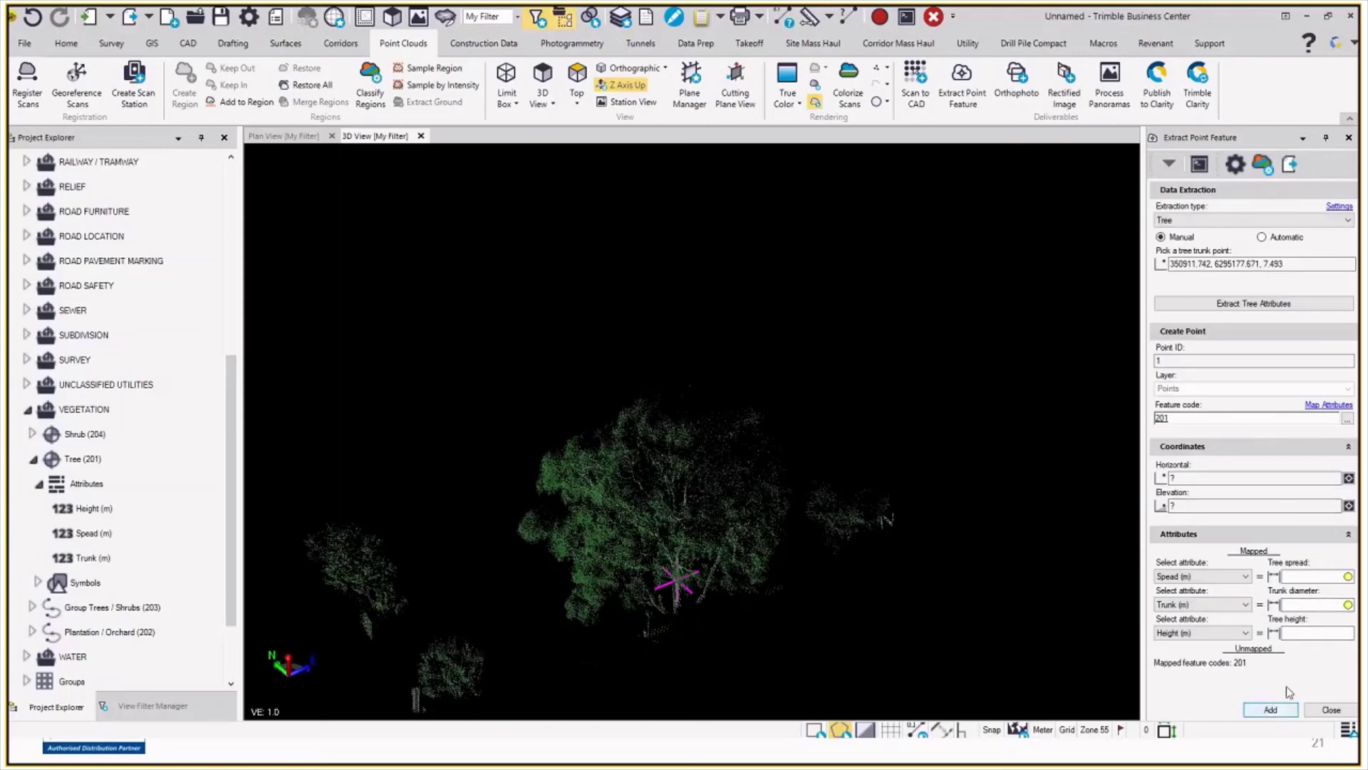
- Extract the tree attributes from the picked trunk point and view the fitted outline around the tree
{"action": "left_click", "coordinate": [1263, 302]}
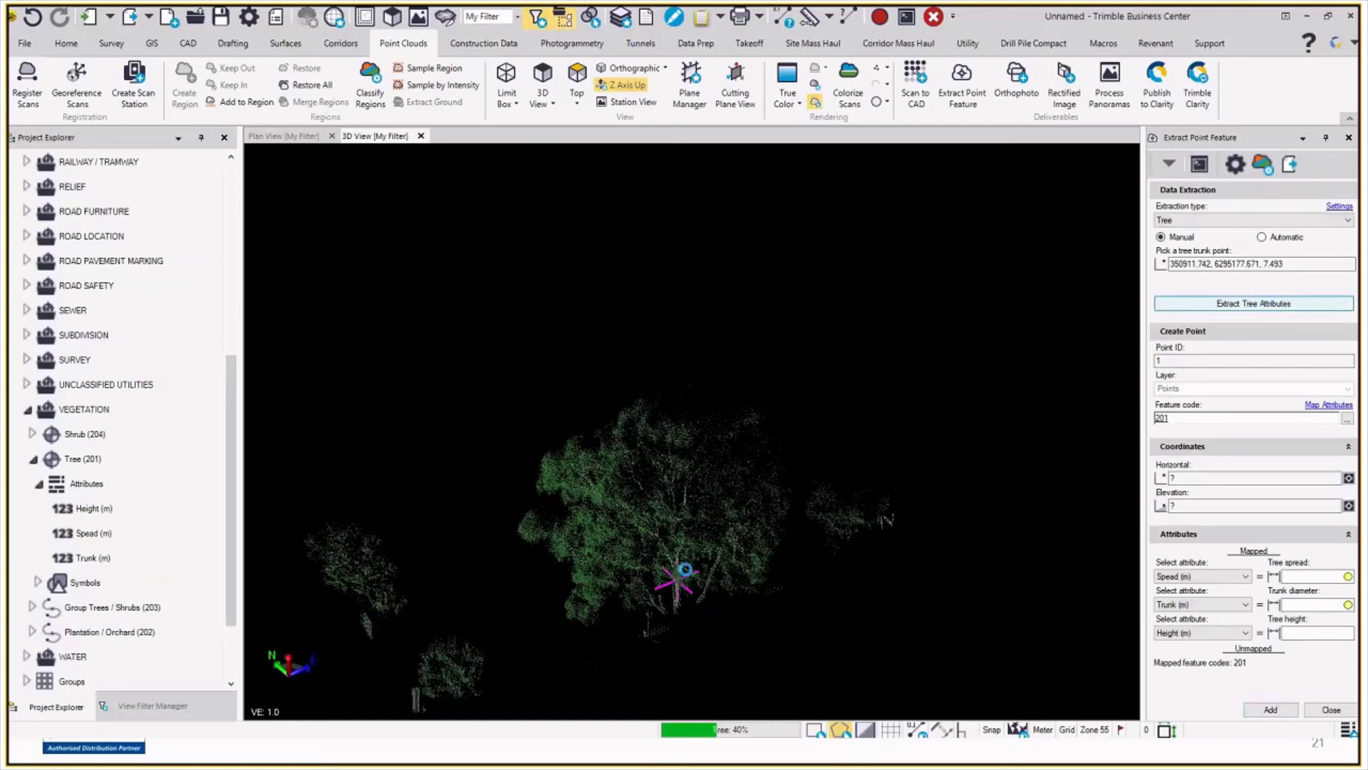
{"action": "middle_click_drag", "start_coordinate": [686, 568], "coordinate": [759, 542]}
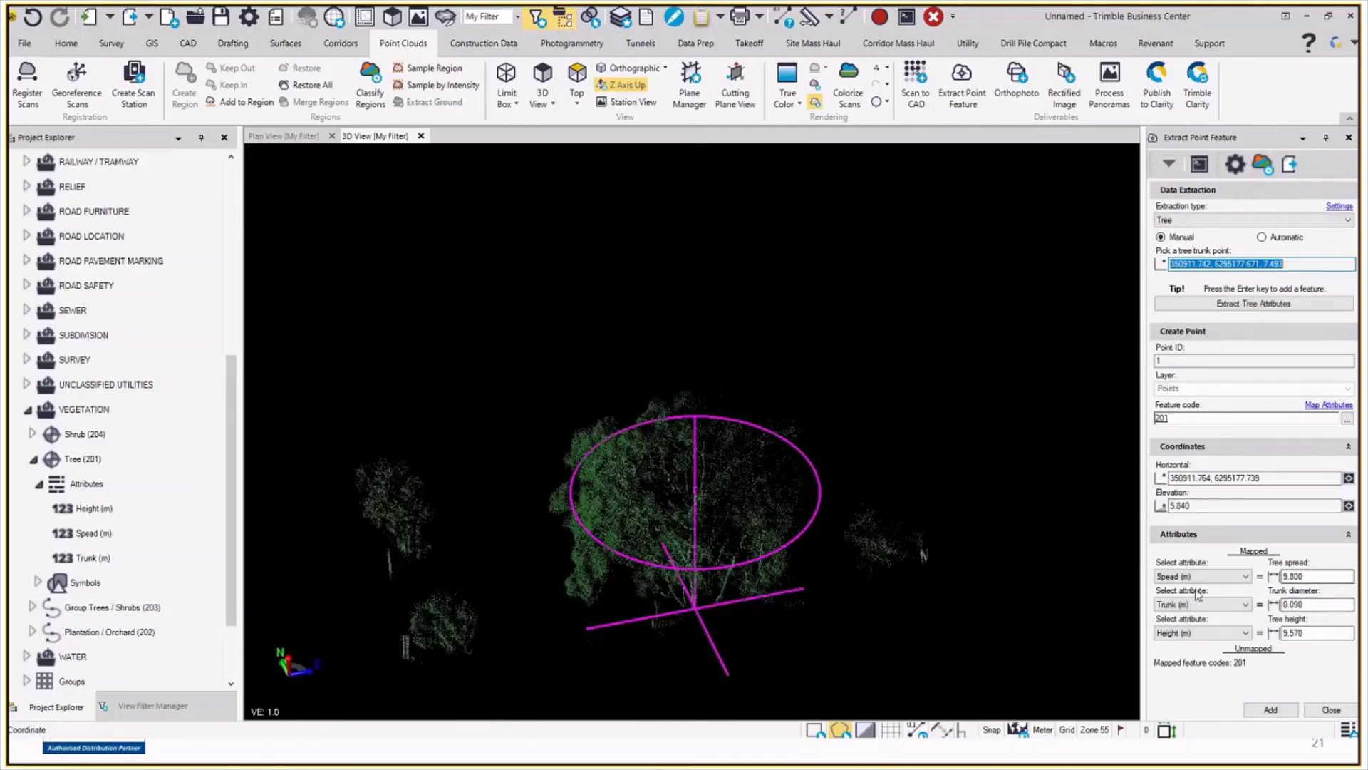
- Try a tree spread of 15 m for the extracted tree
{"action": "left_click", "coordinate": [1314, 576]}
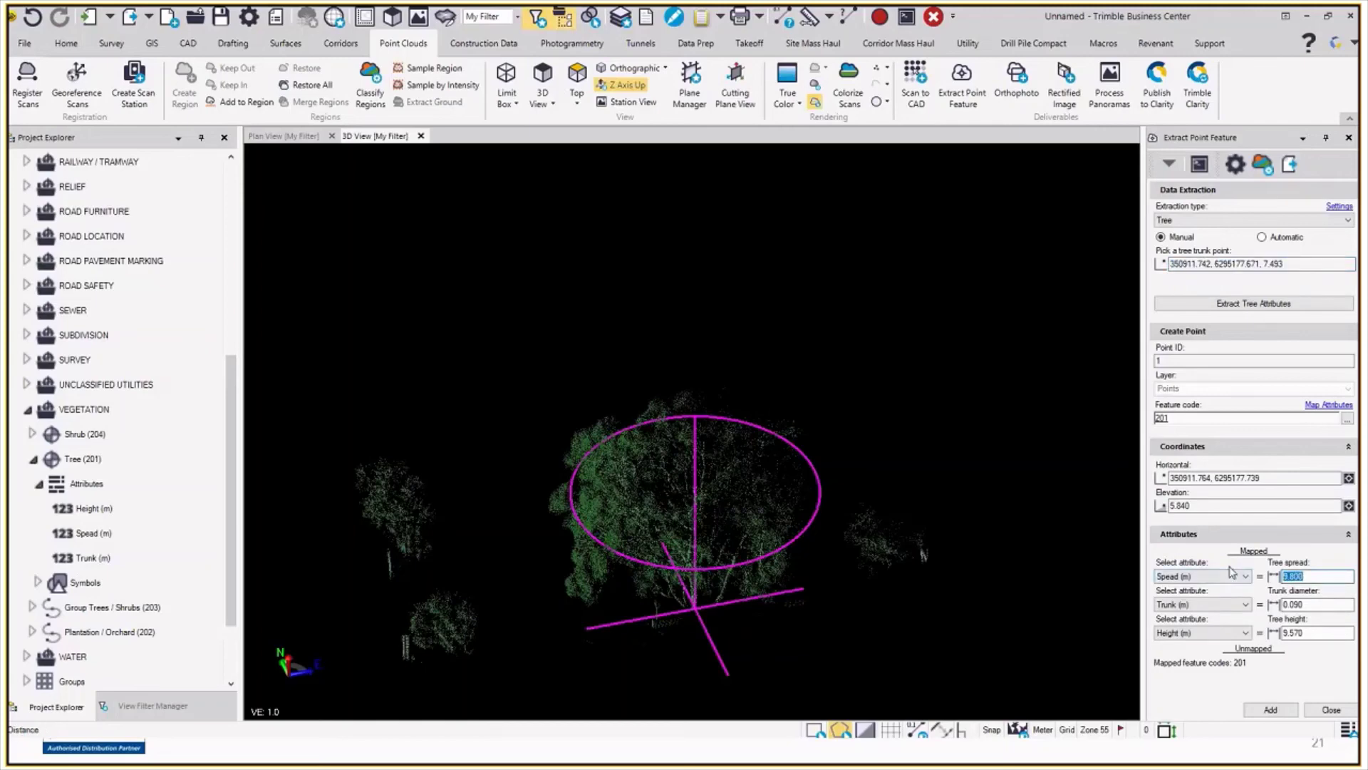
{"action": "type", "text": "15"}
{"action": "key", "text": "Tab"}
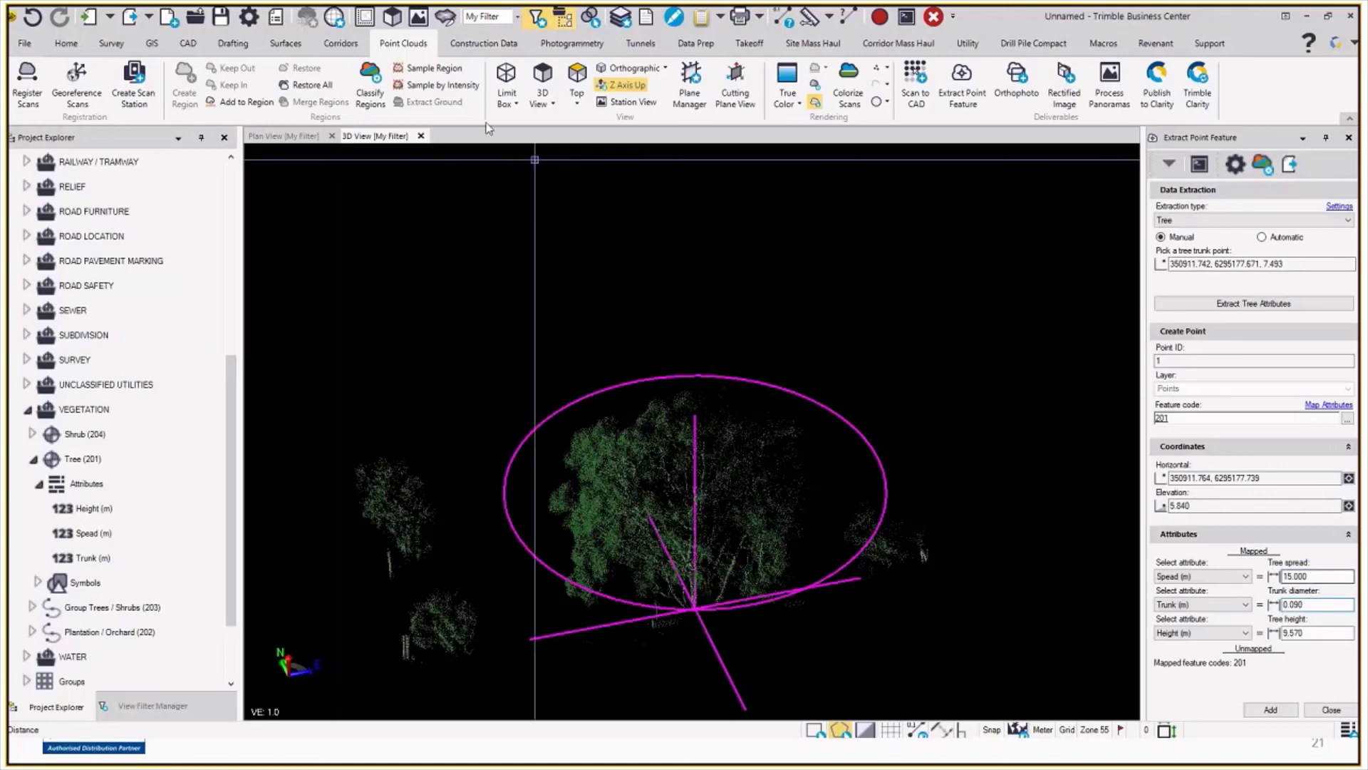
- Set the tree spread to 9.5 m and add the tree point feature
{"action": "double_click", "coordinate": [1322, 576]}
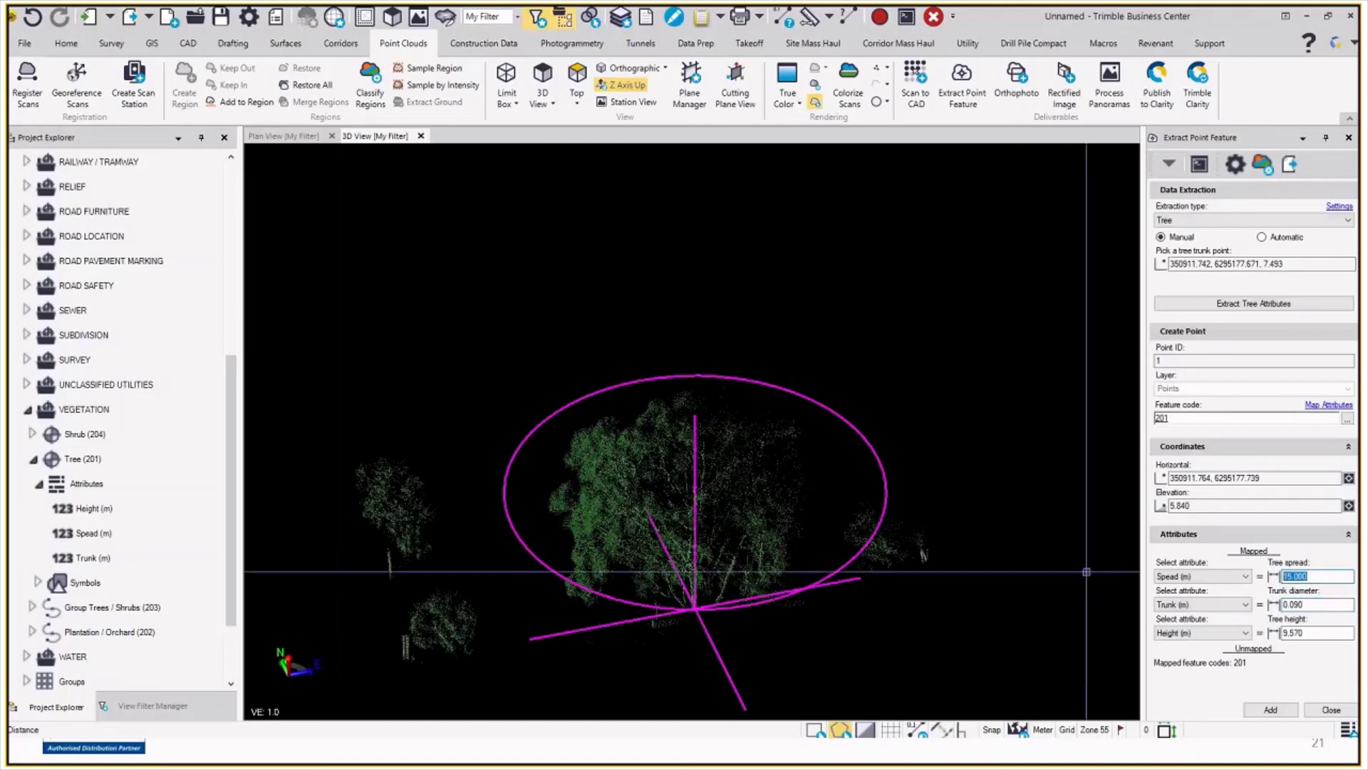
{"action": "type", "text": "9.5"}
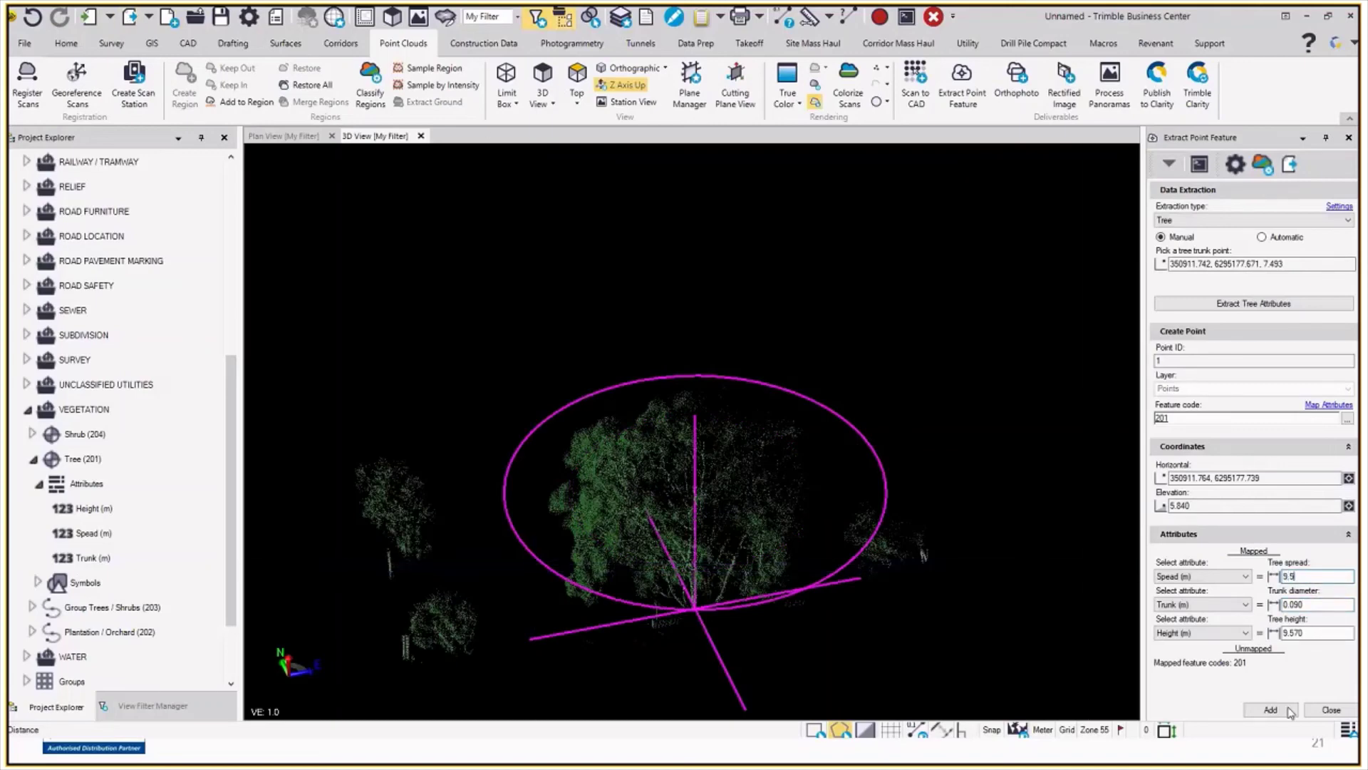
{"action": "key", "text": "Tab"}
{"action": "middle_click_drag", "start_coordinate": [620, 642], "coordinate": [668, 611]}
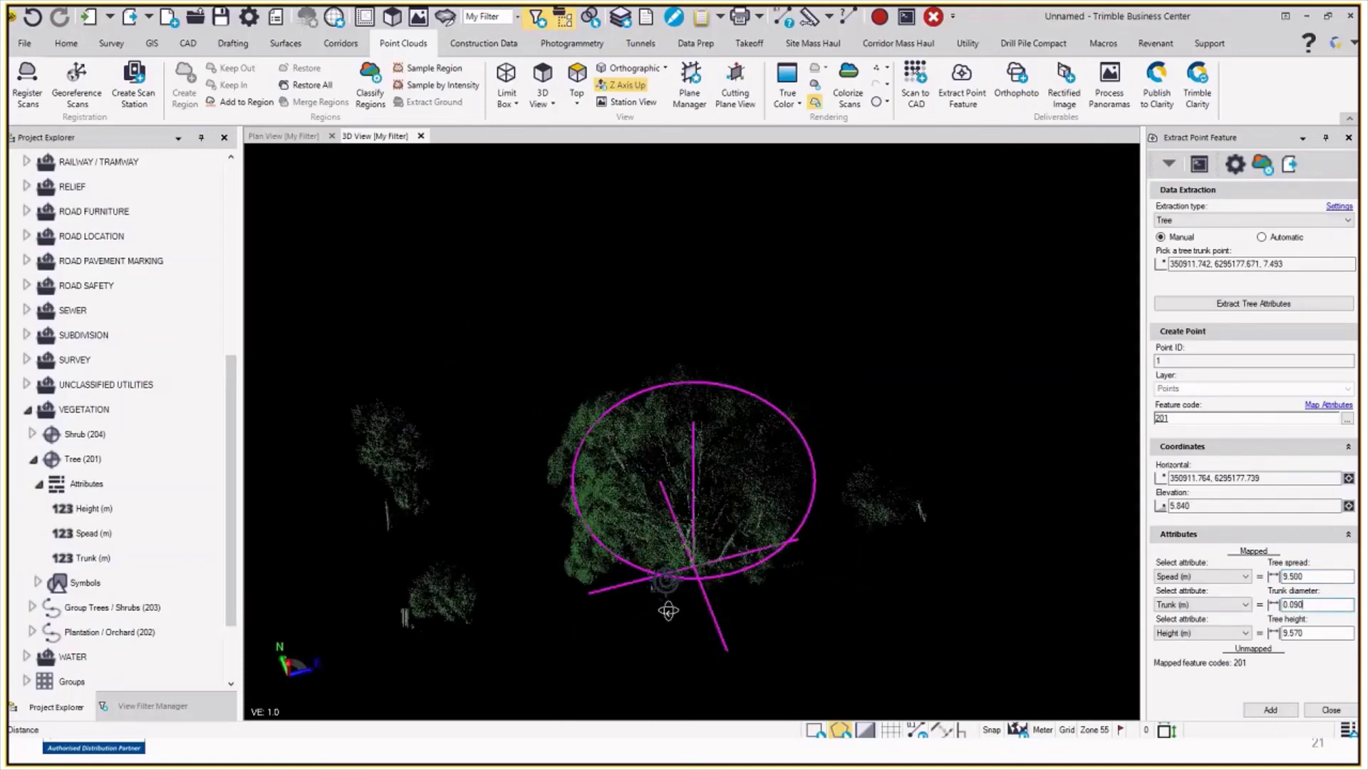
{"action": "left_click", "coordinate": [1271, 709]}
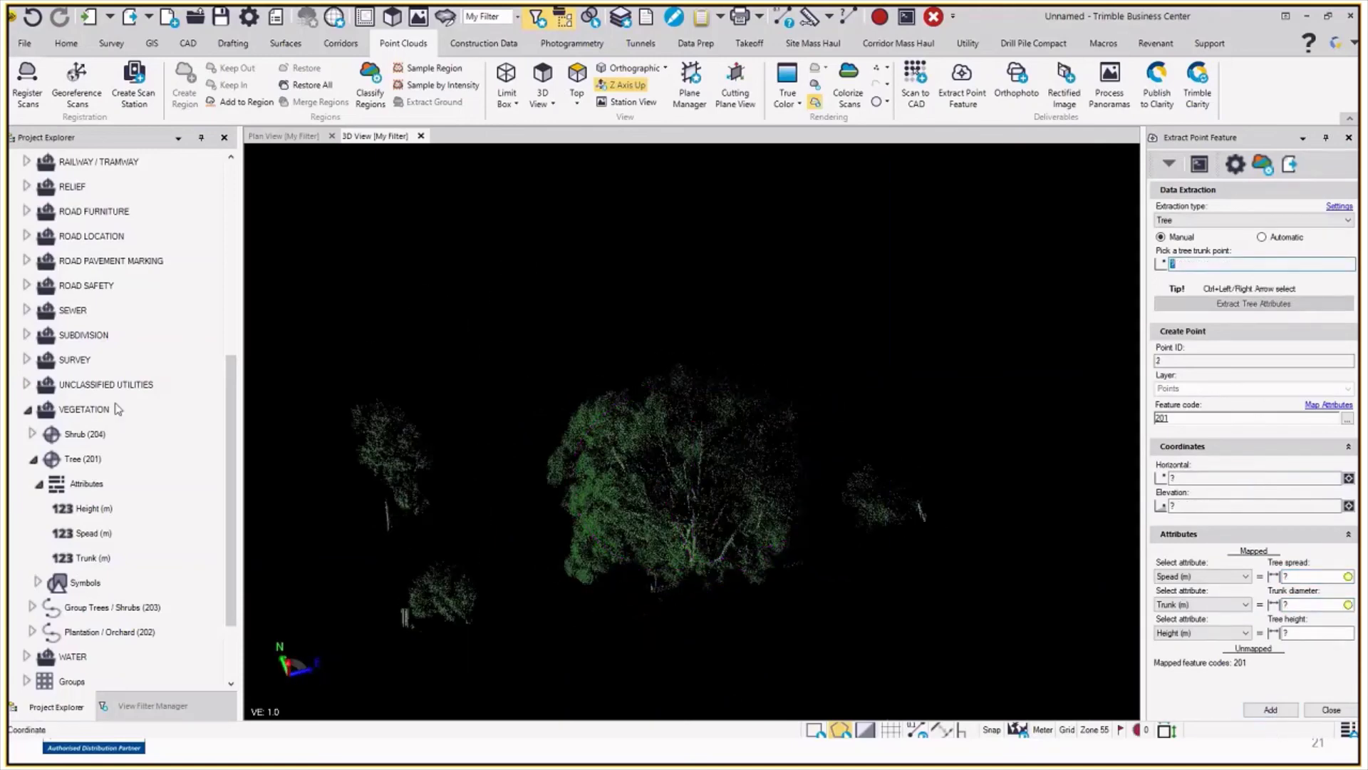
- Show the layers in the view filter and inspect the added tree's symbol from several angles
{"action": "left_click", "coordinate": [139, 705]}
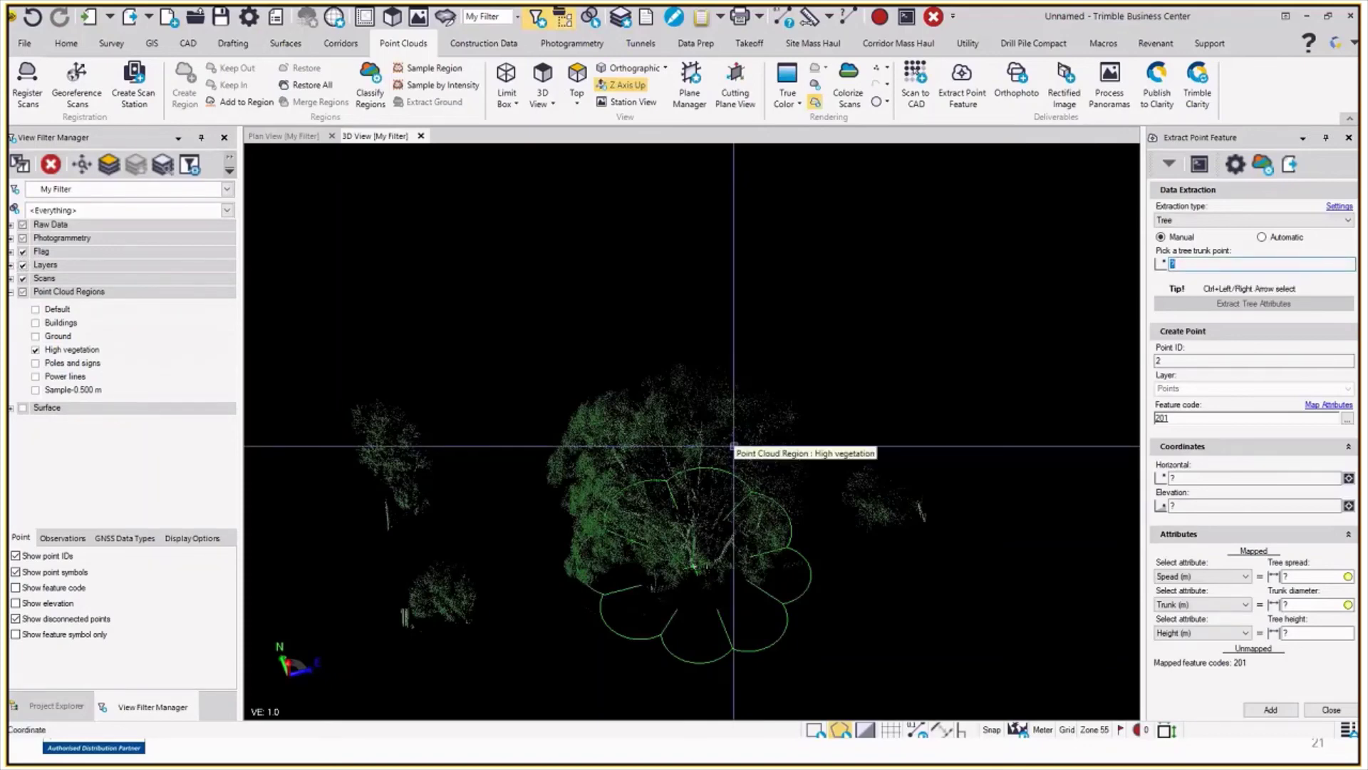
{"action": "middle_click_drag", "start_coordinate": [734, 447], "coordinate": [666, 561]}
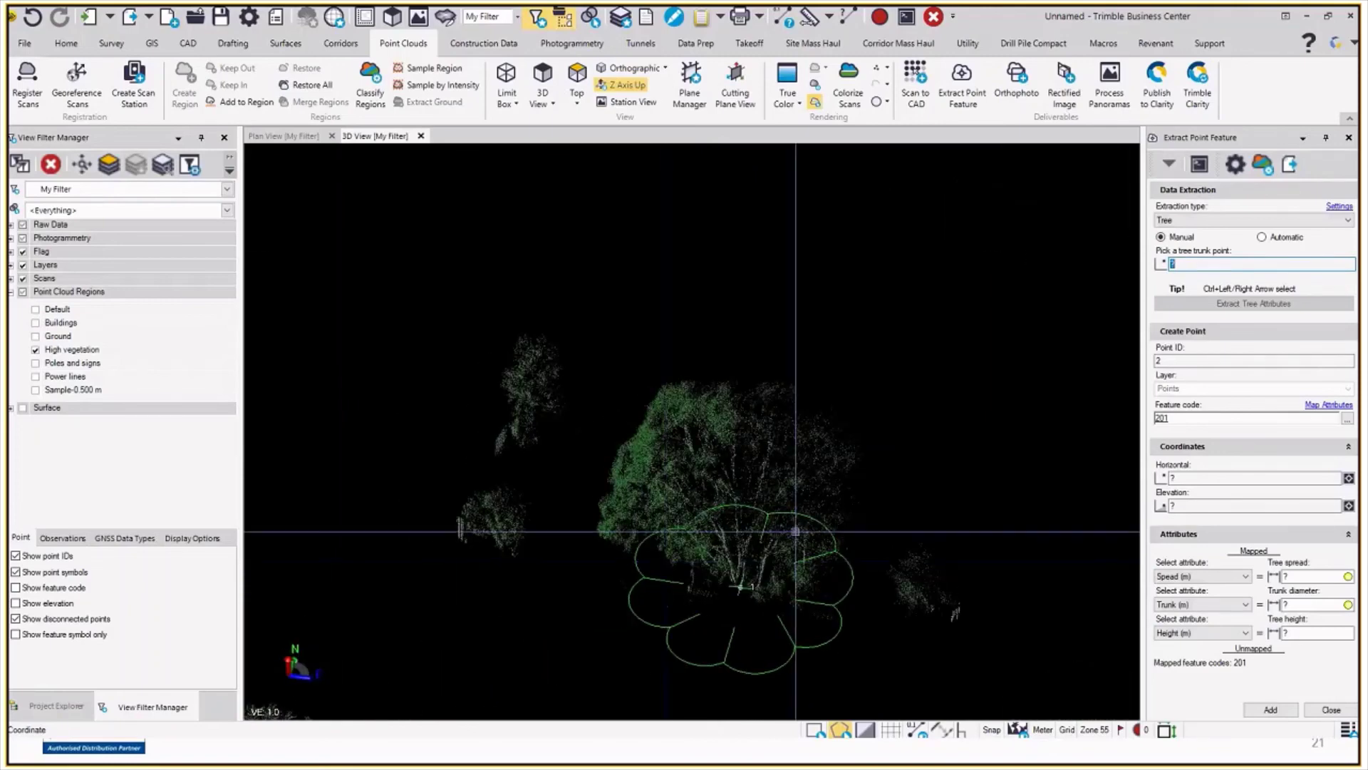
{"action": "scroll", "coordinate": [649, 521], "scroll_direction": "down", "scroll_amount": 5}
{"action": "middle_click_drag", "start_coordinate": [649, 521], "coordinate": [519, 496]}
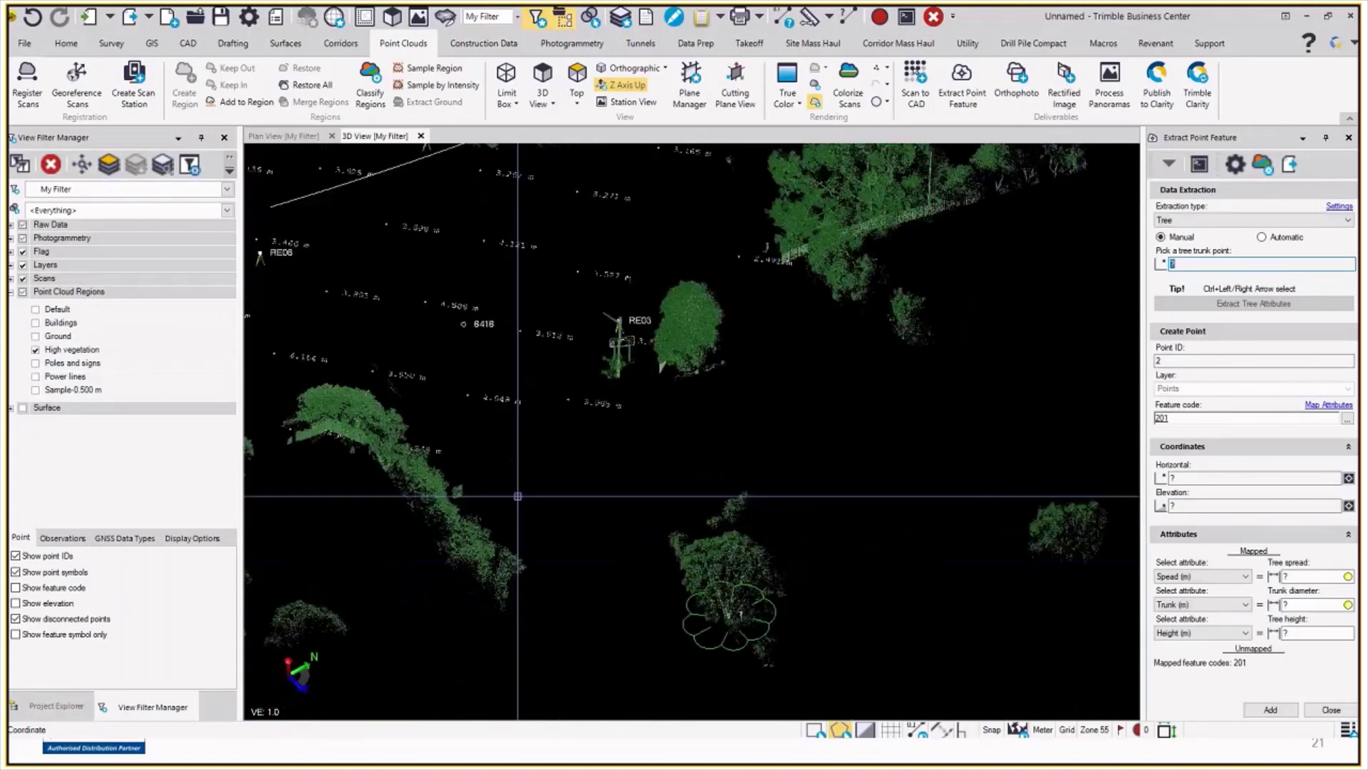
- Show the Power lines region, hiding High vegetation briefly before turning it back on
{"action": "left_click", "coordinate": [35, 376]}
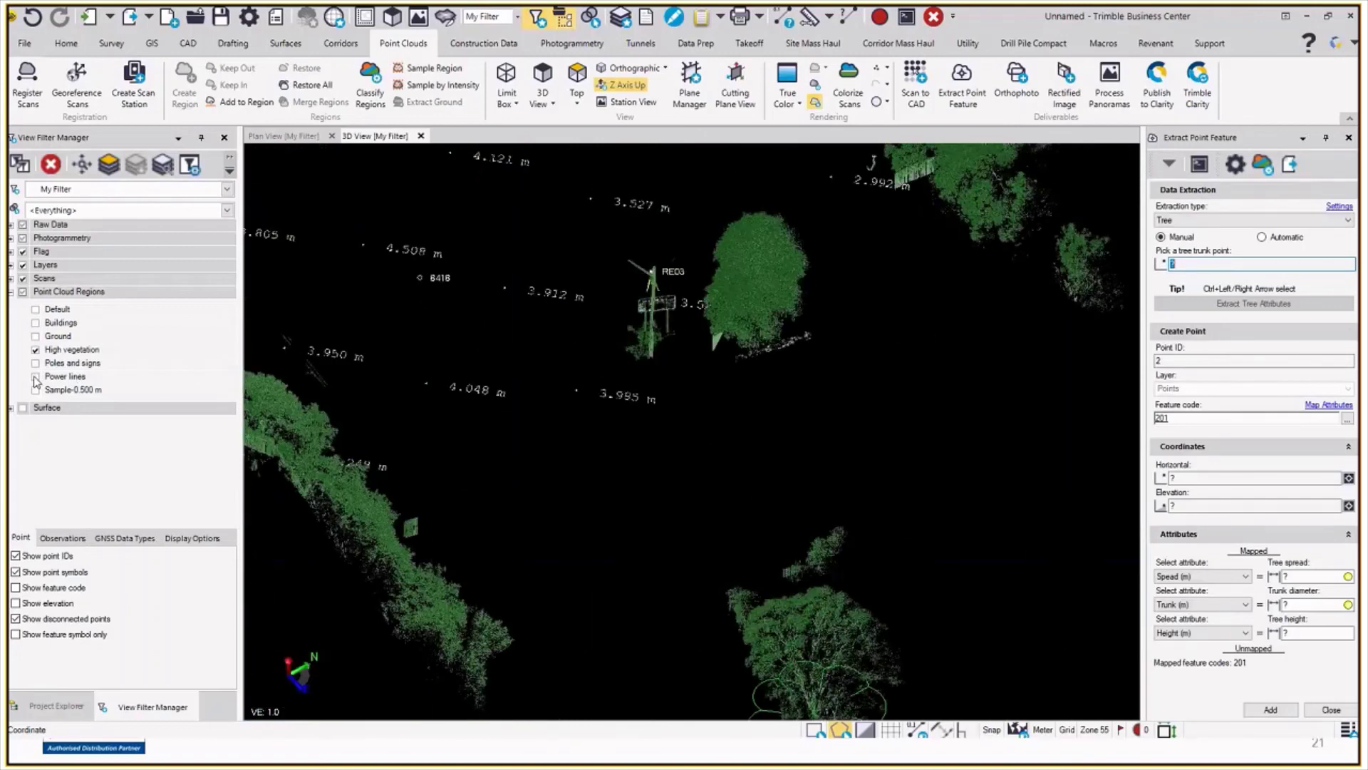
{"action": "left_click", "coordinate": [35, 350]}
{"action": "left_click", "coordinate": [36, 350]}
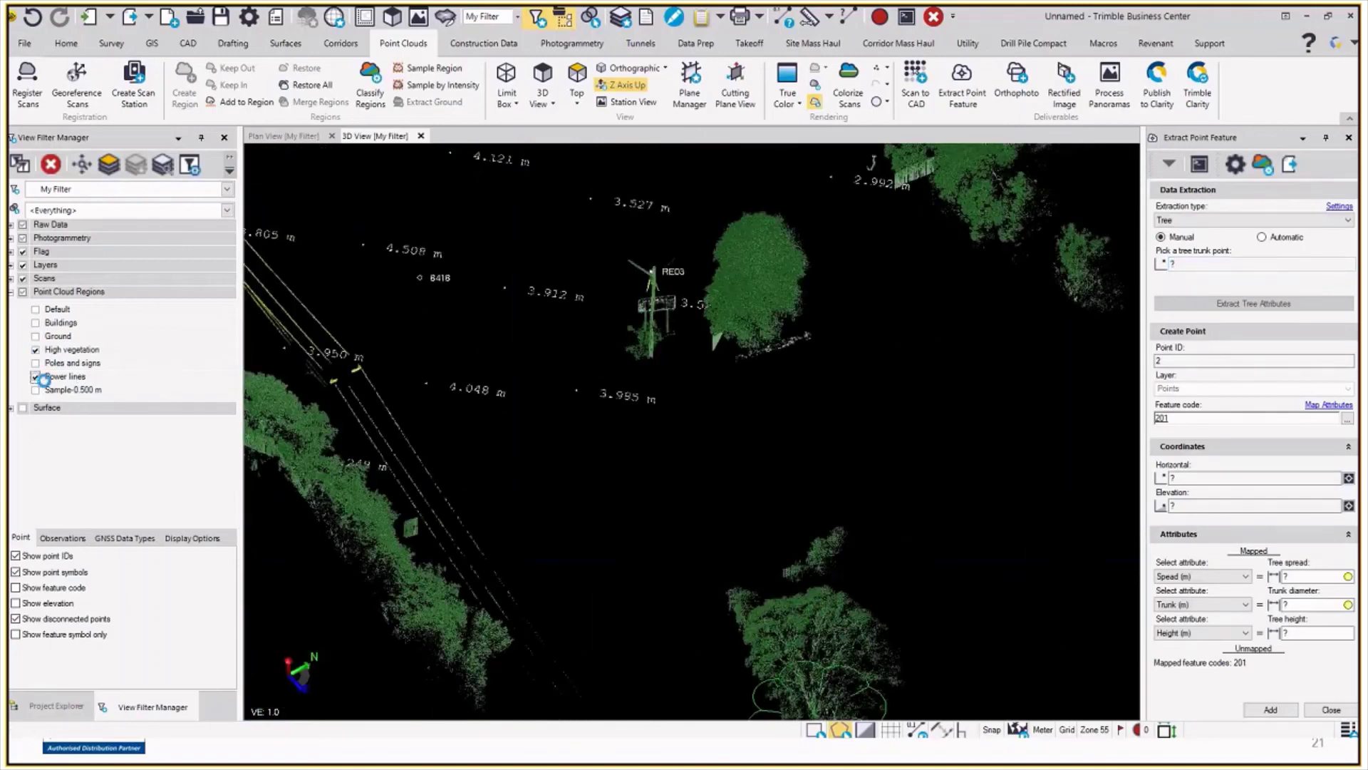
{"action": "left_click", "coordinate": [35, 374]}
{"action": "left_click", "coordinate": [34, 349]}
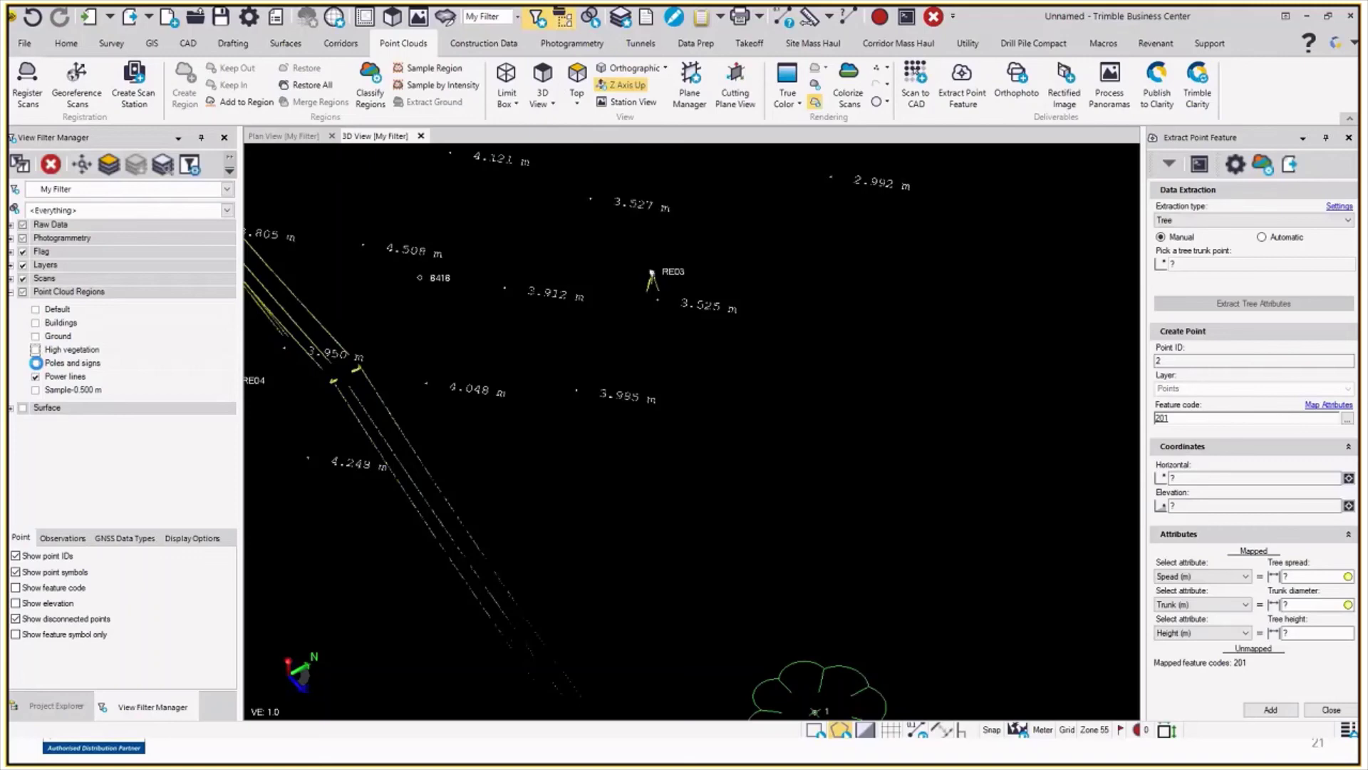
{"action": "left_click", "coordinate": [35, 349]}
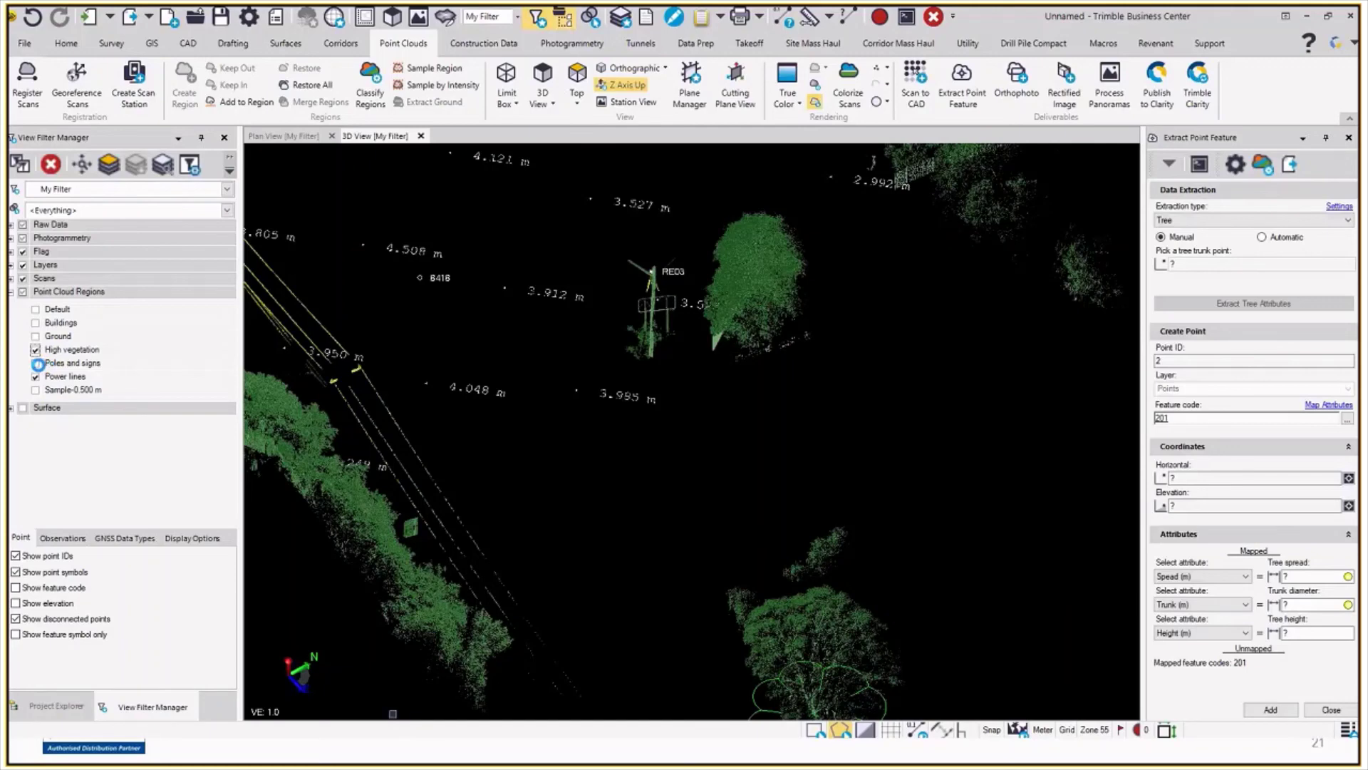
- Hide the High vegetation and Power lines regions and show only the Poles and signs region
{"action": "key", "text": "super"}
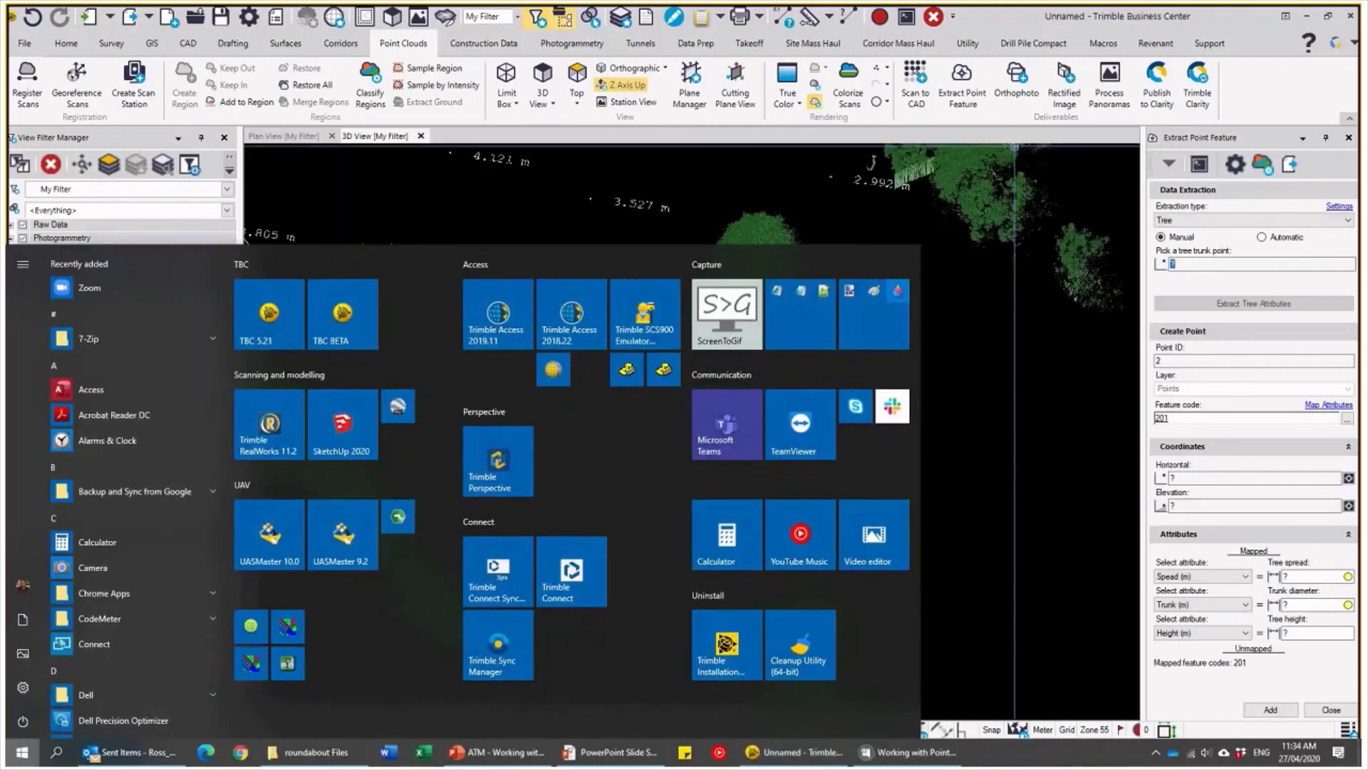
{"action": "key", "text": "Escape"}
{"action": "left_click", "coordinate": [35, 376]}
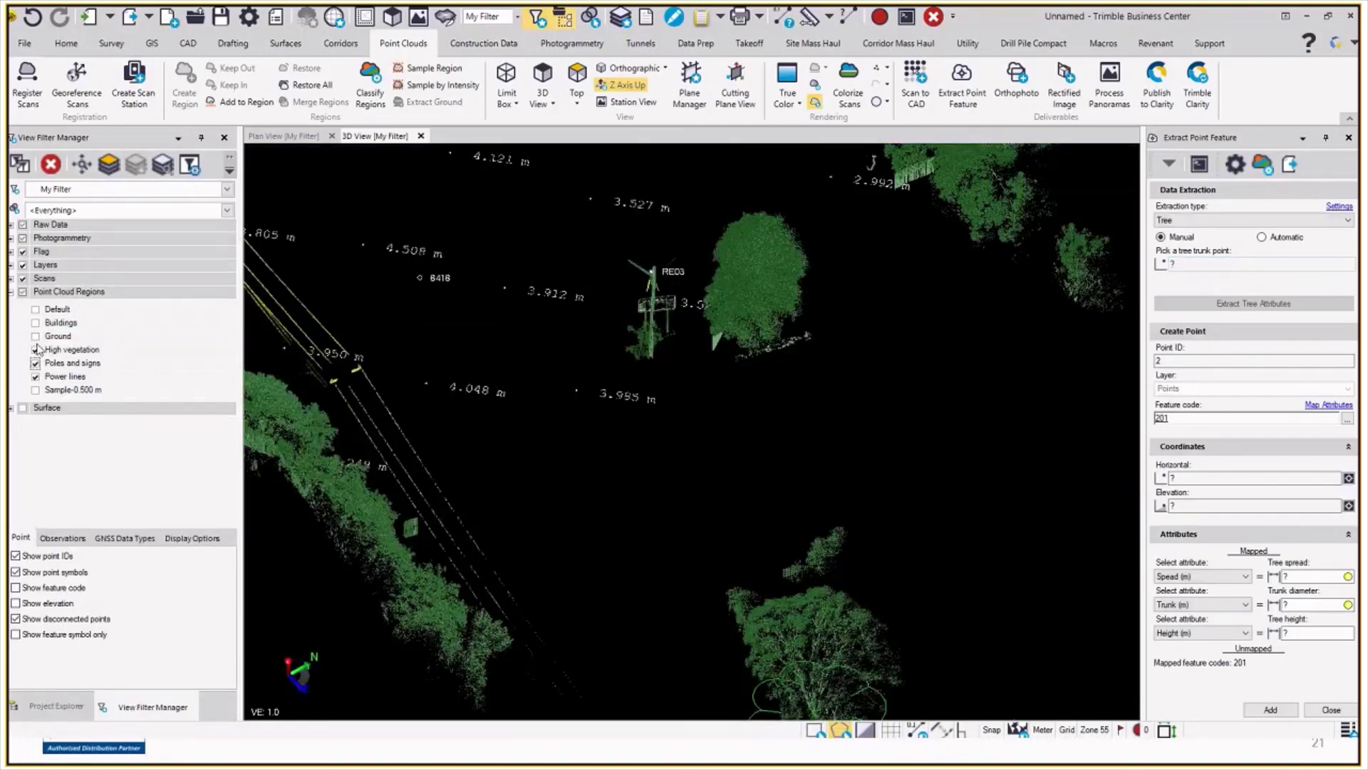
{"action": "left_click", "coordinate": [35, 363]}
{"action": "left_click", "coordinate": [1216, 251]}
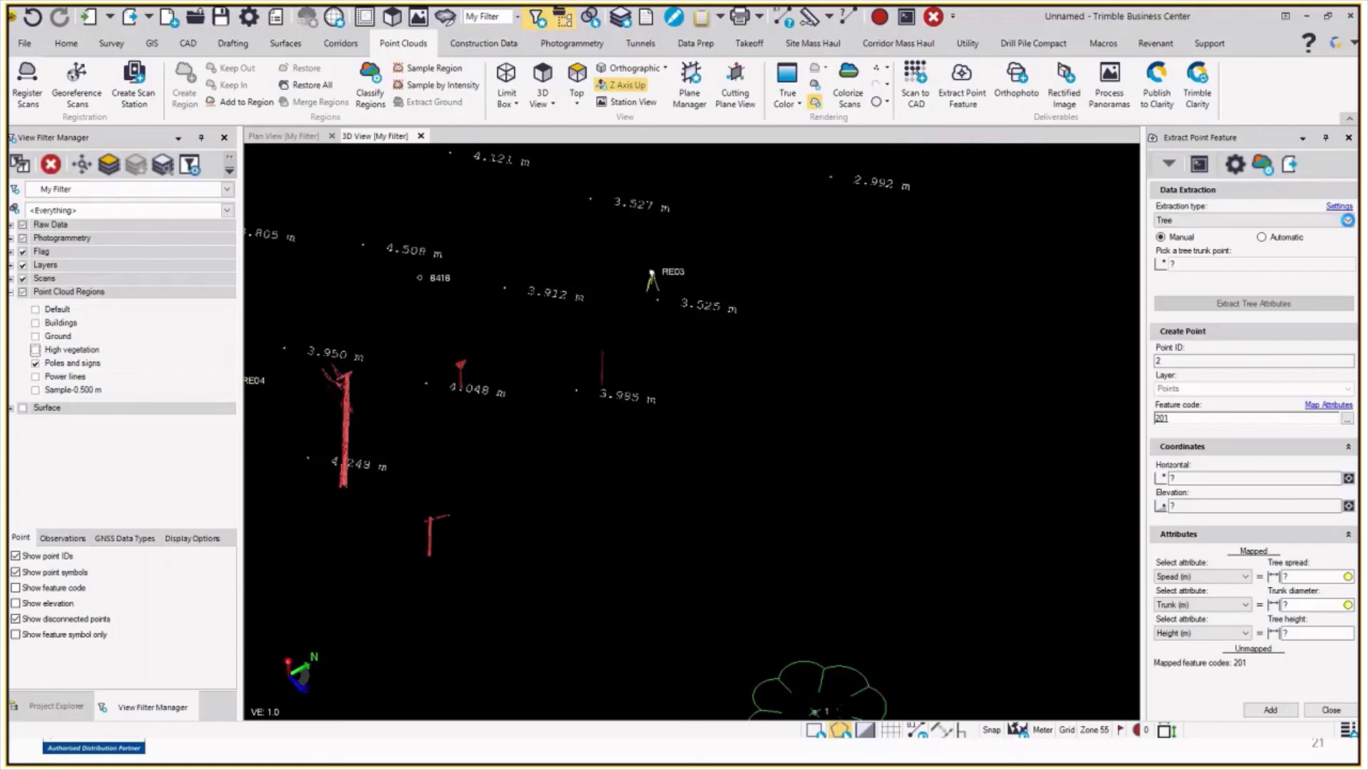
- Set the point feature extraction type to Pole with feature code 712
{"action": "left_click", "coordinate": [1348, 220]}
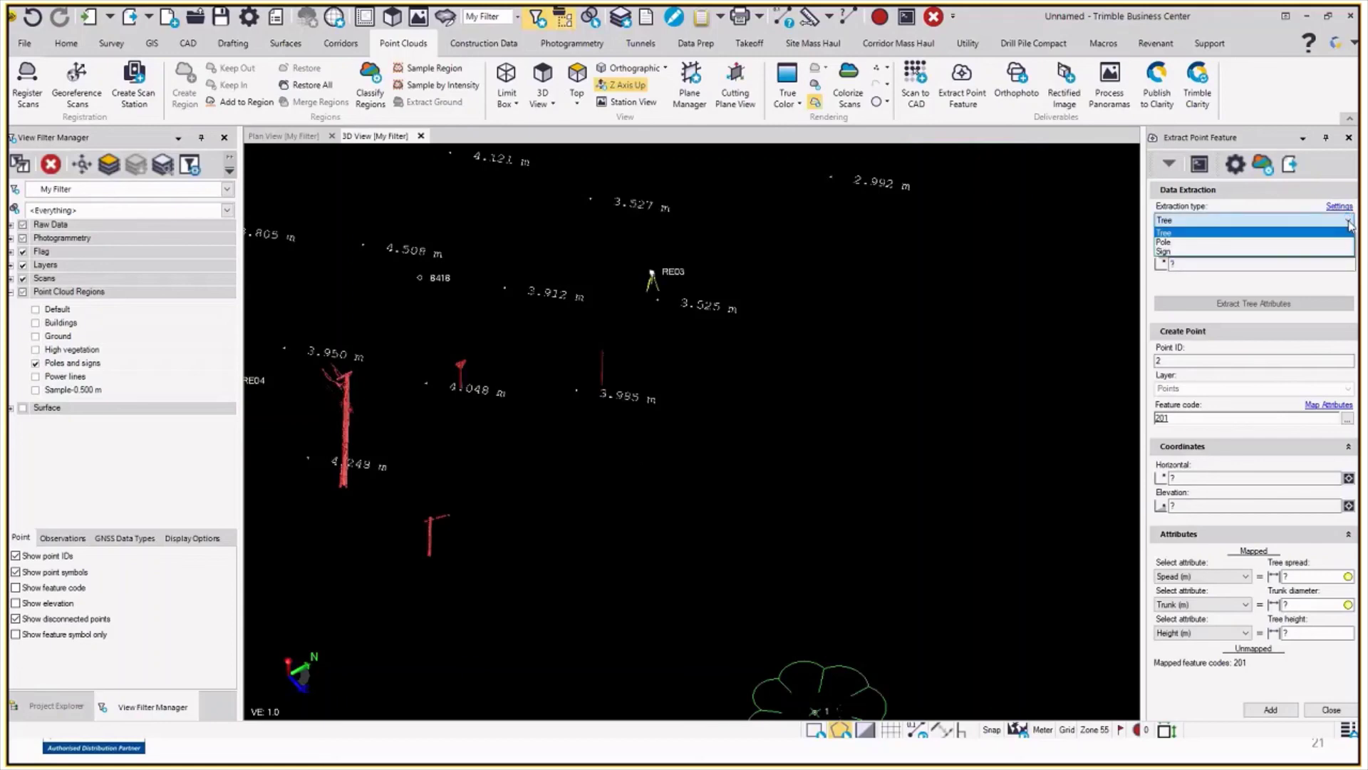
{"action": "left_click", "coordinate": [1321, 247]}
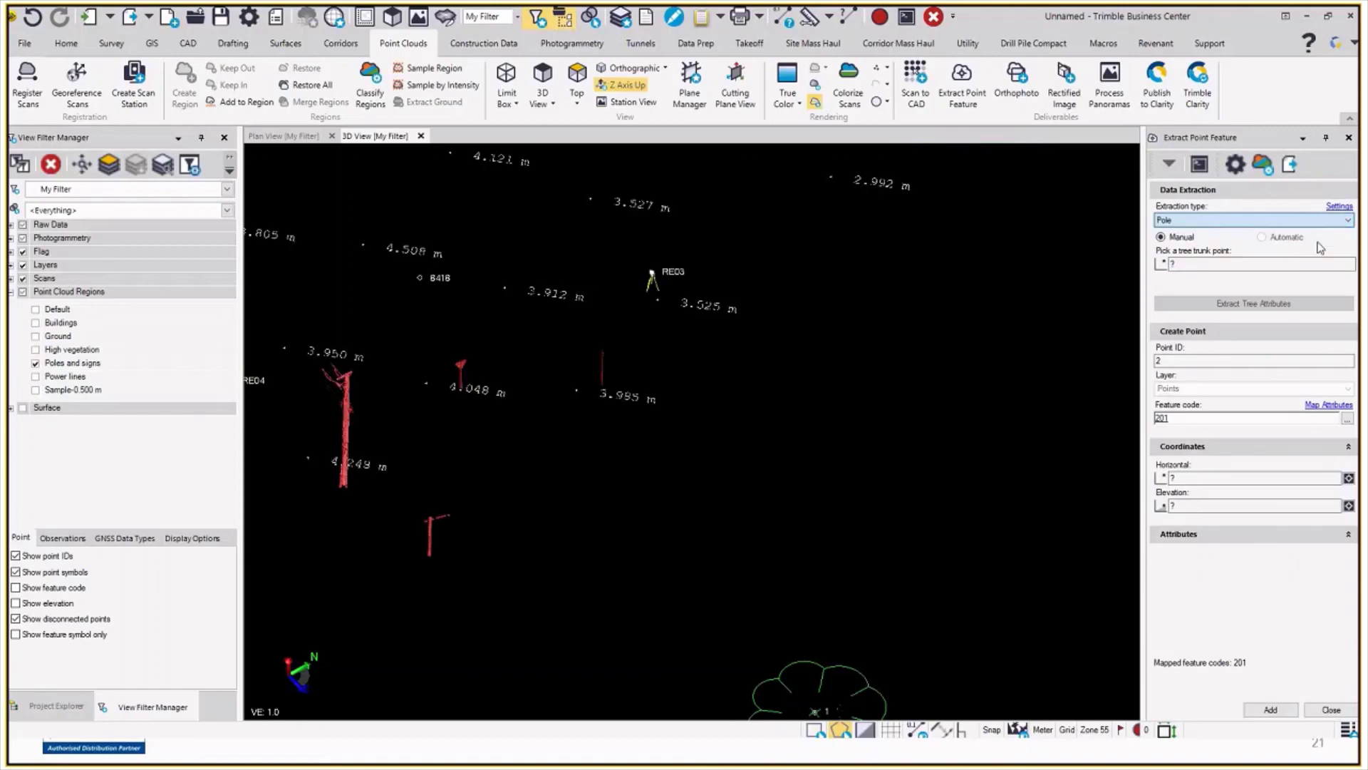
{"action": "type", "text": "712"}
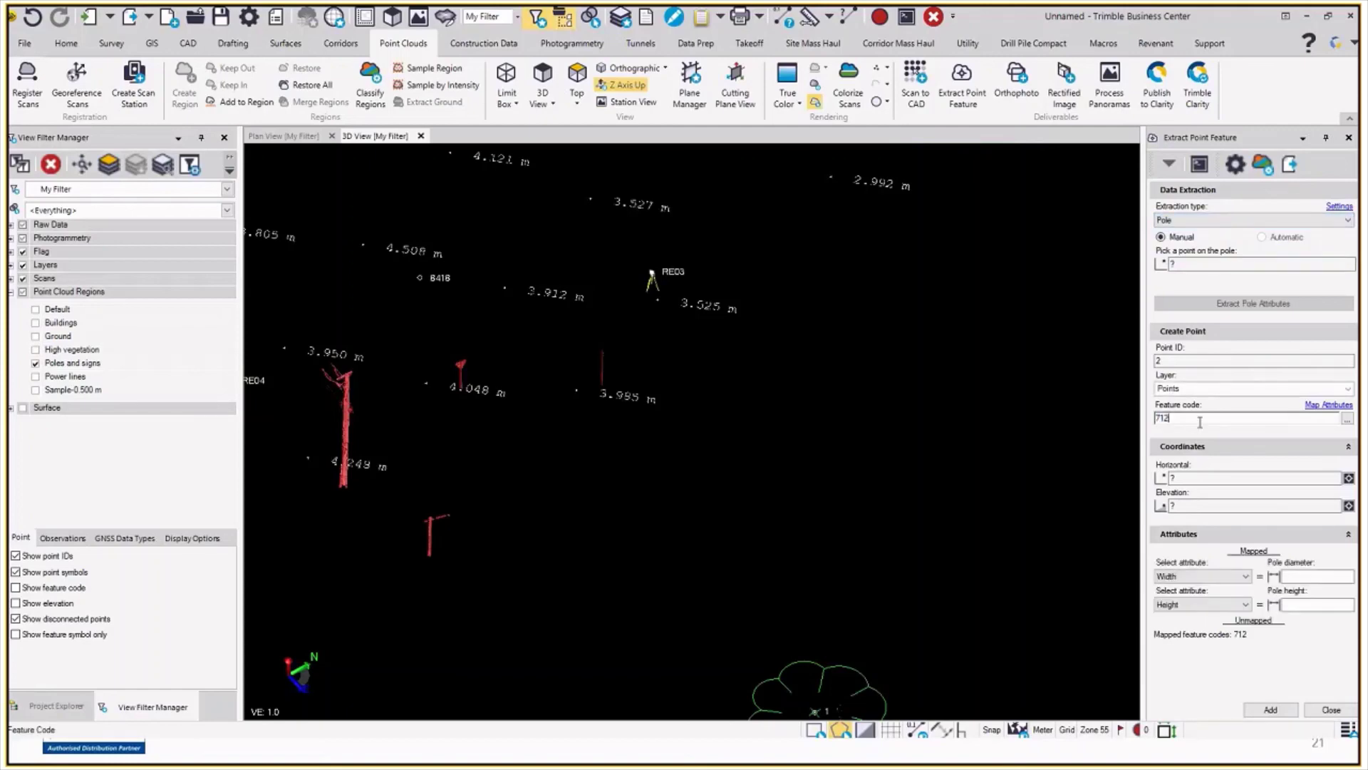
- Pick a point on the shaft of the tall pole beside the 4.248 m label and extract its pole attributes
{"action": "right_click_drag", "start_coordinate": [559, 480], "coordinate": [648, 488]}
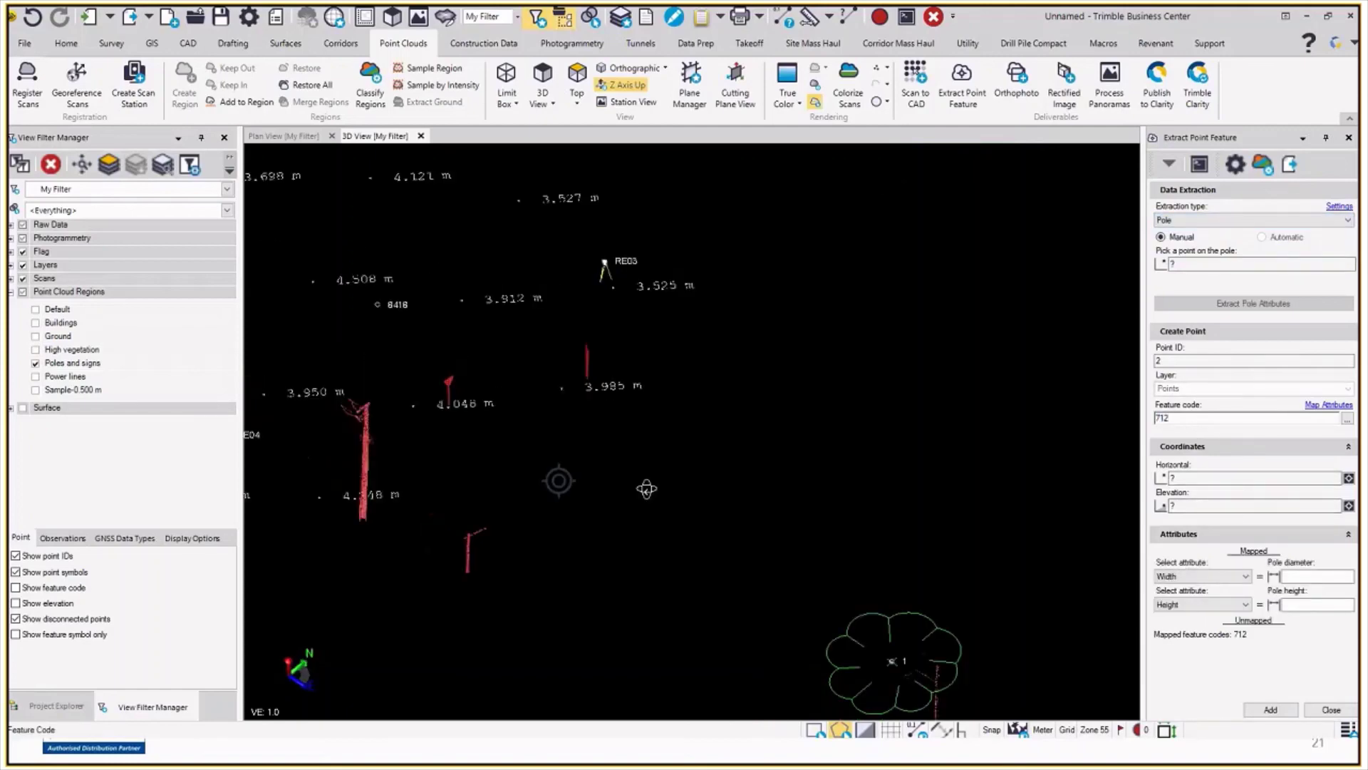
{"action": "scroll", "coordinate": [447, 532], "scroll_direction": "down", "scroll_amount": 2}
{"action": "scroll", "coordinate": [410, 544], "scroll_direction": "up", "scroll_amount": 3}
{"action": "right_click_drag", "start_coordinate": [434, 518], "coordinate": [463, 499]}
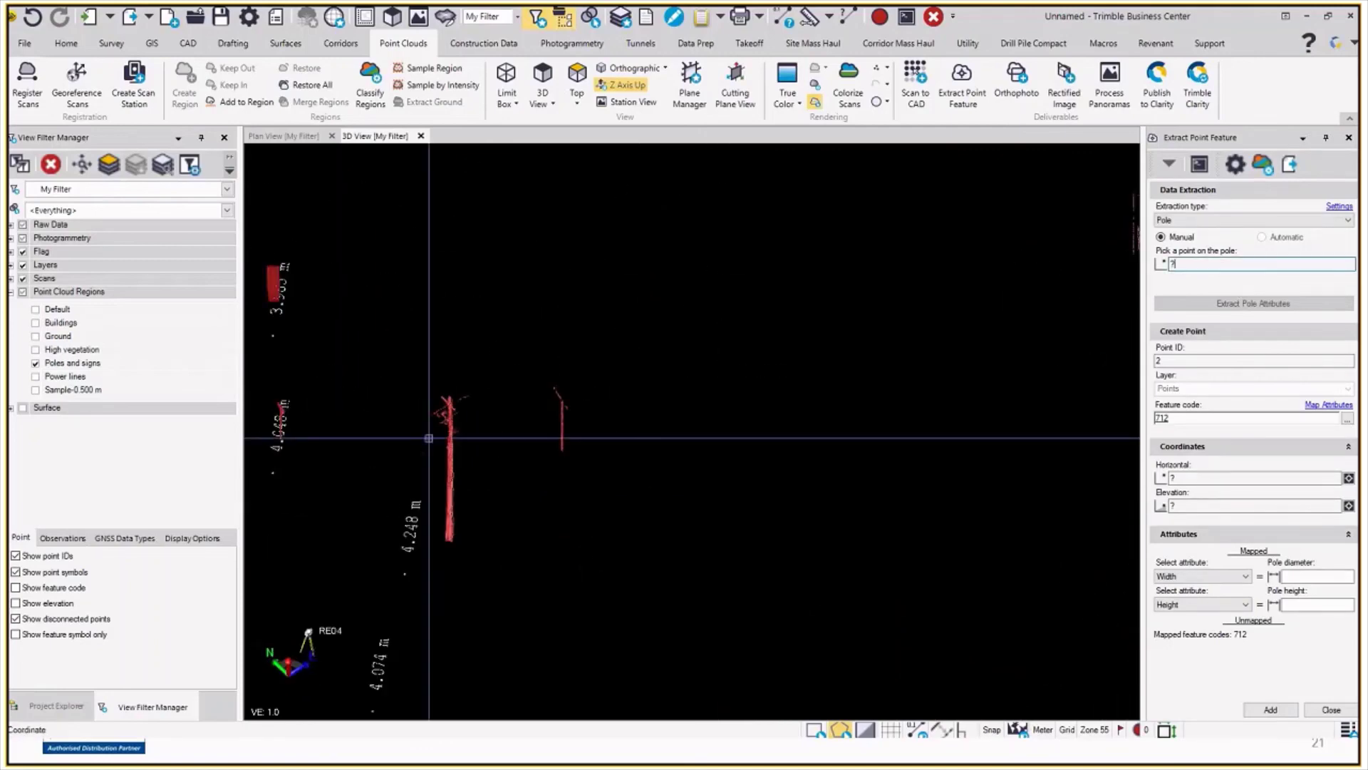
{"action": "left_click", "coordinate": [451, 492]}
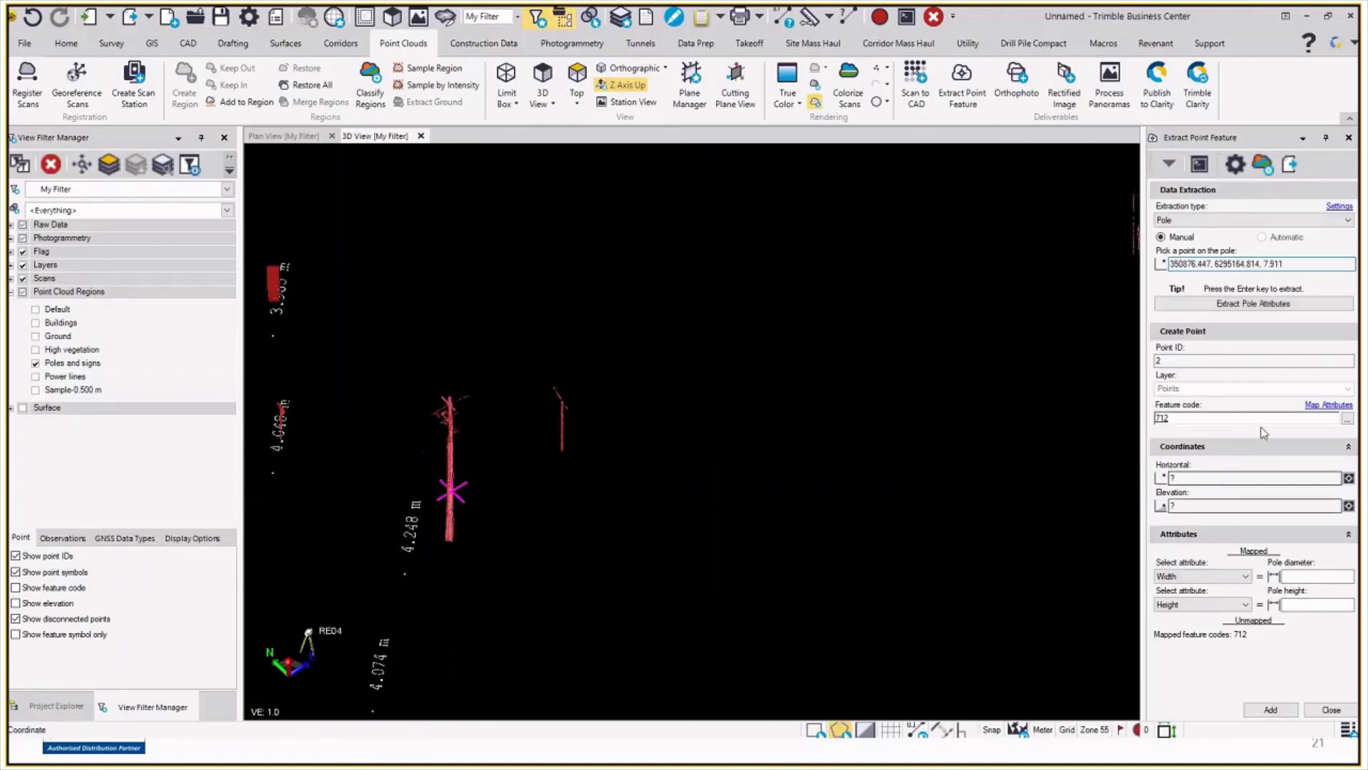
{"action": "key", "text": "Return"}
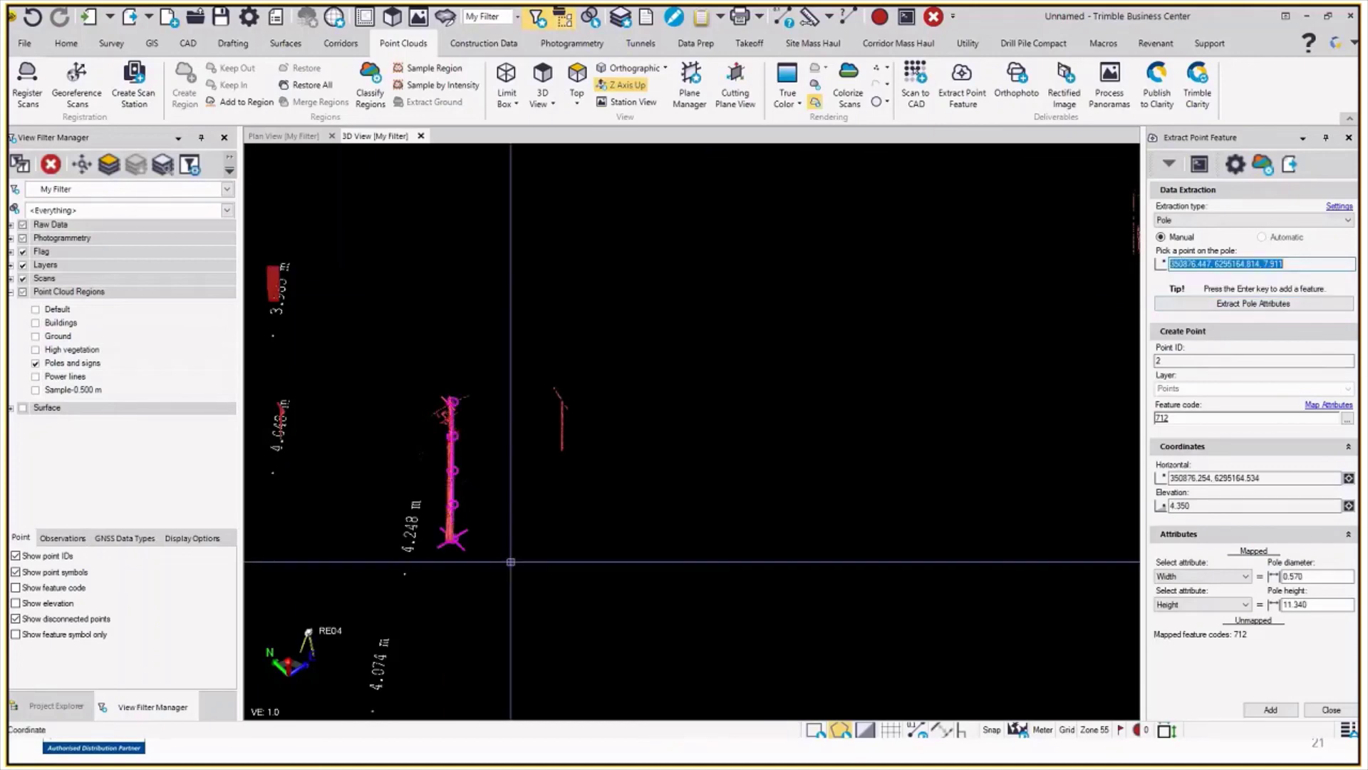
- Check the extracted pole's fit against the scan, add it as a point feature and end the extraction
{"action": "mouse_move", "coordinate": [510, 421]}
{"action": "middle_mouse_down", "text": "shift"}
{"action": "mouse_move", "coordinate": [708, 397]}
{"action": "mouse_move", "coordinate": [710, 384]}
{"action": "mouse_move", "coordinate": [699, 399]}
{"action": "middle_mouse_up", "text": "shift"}
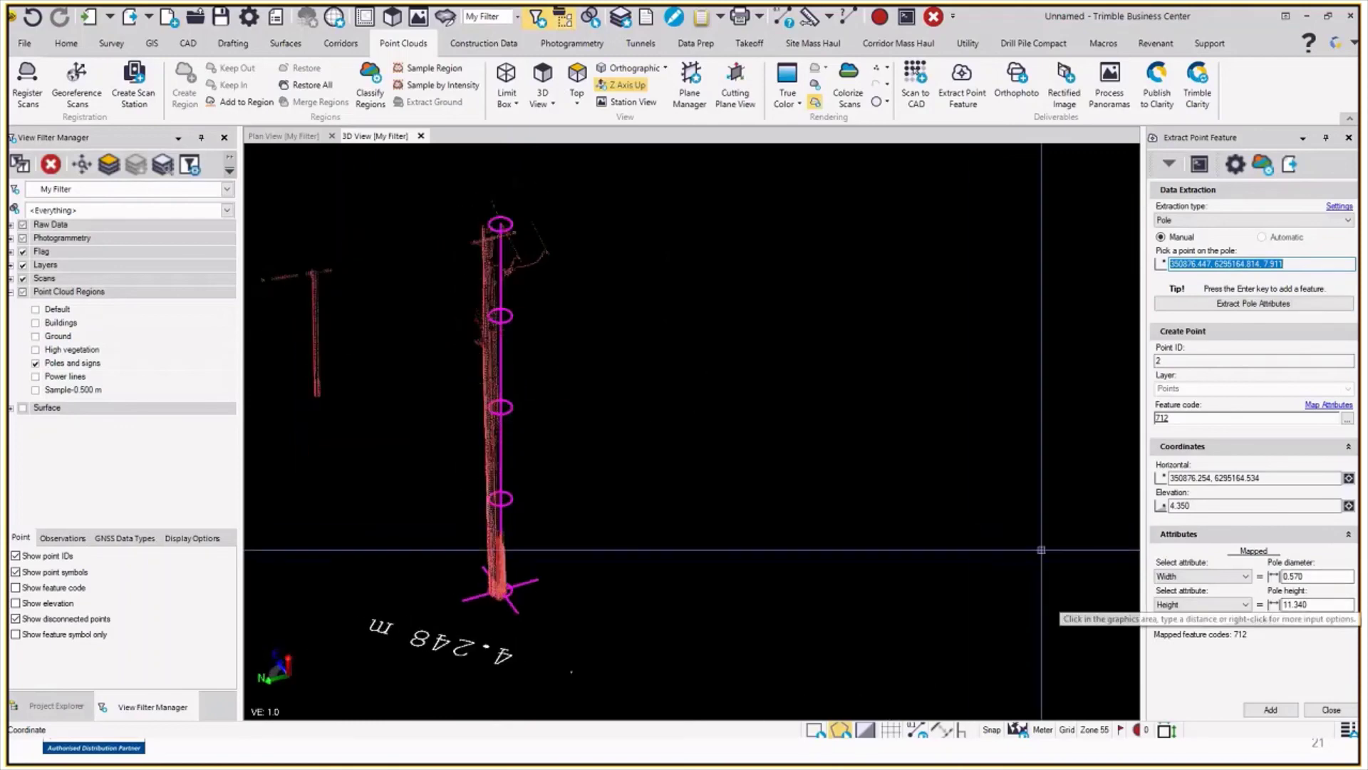
{"action": "scroll", "coordinate": [721, 531], "scroll_direction": "down", "scroll_amount": 5}
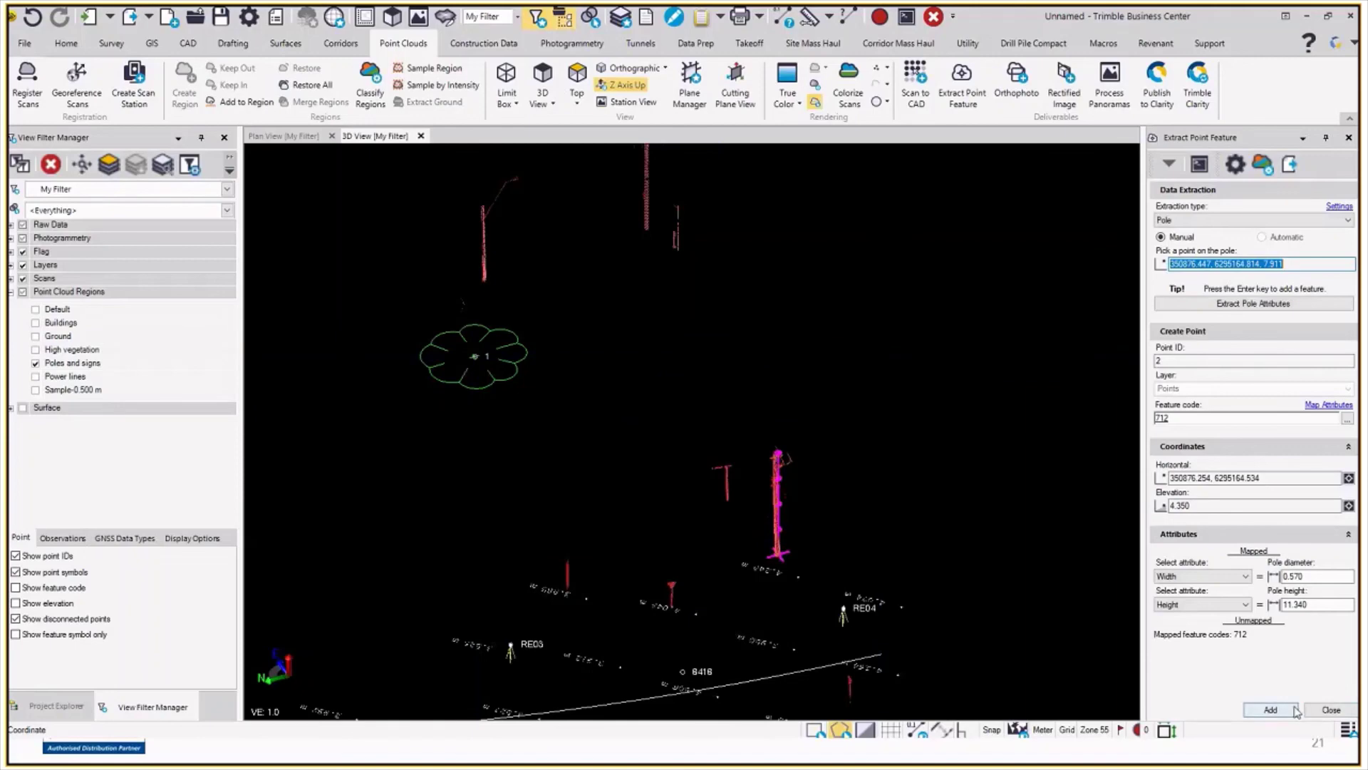
{"action": "left_click", "coordinate": [1271, 710]}
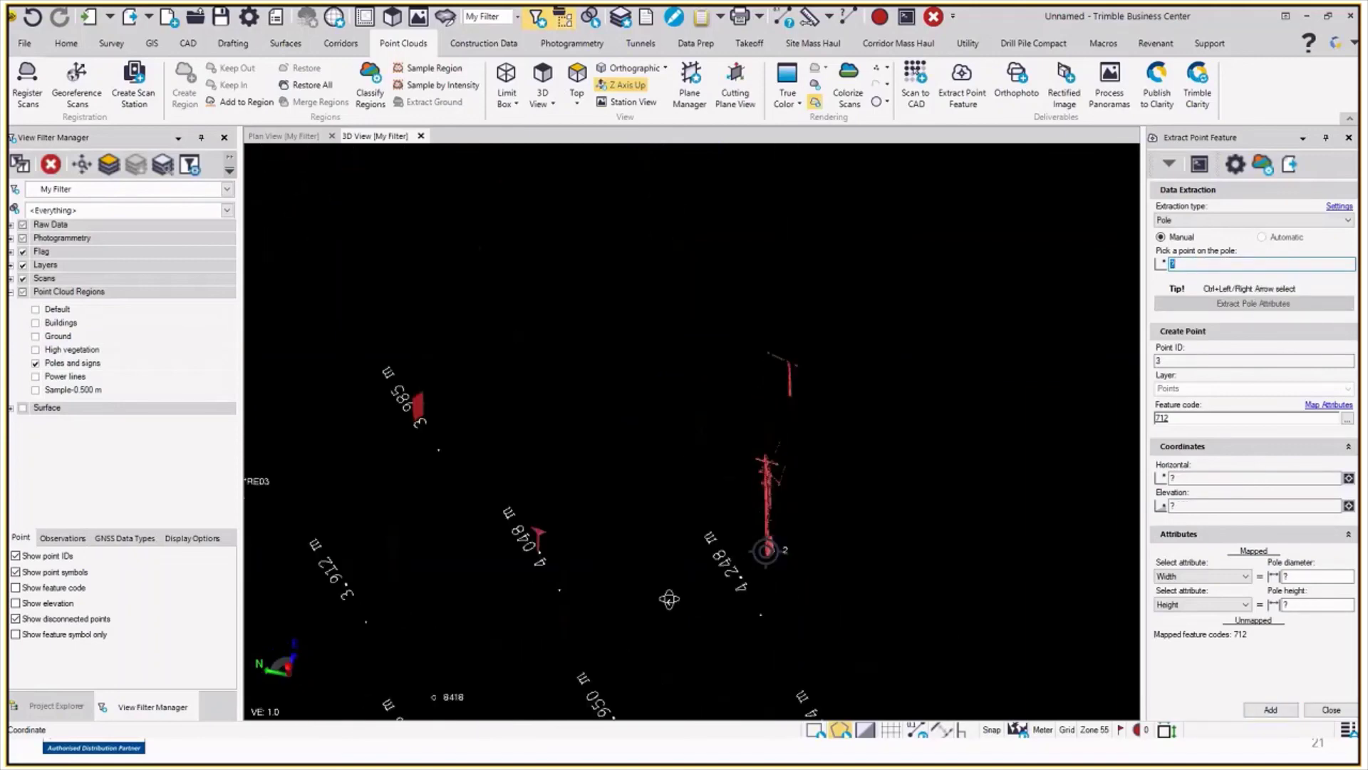
{"action": "left_click", "coordinate": [1331, 710]}
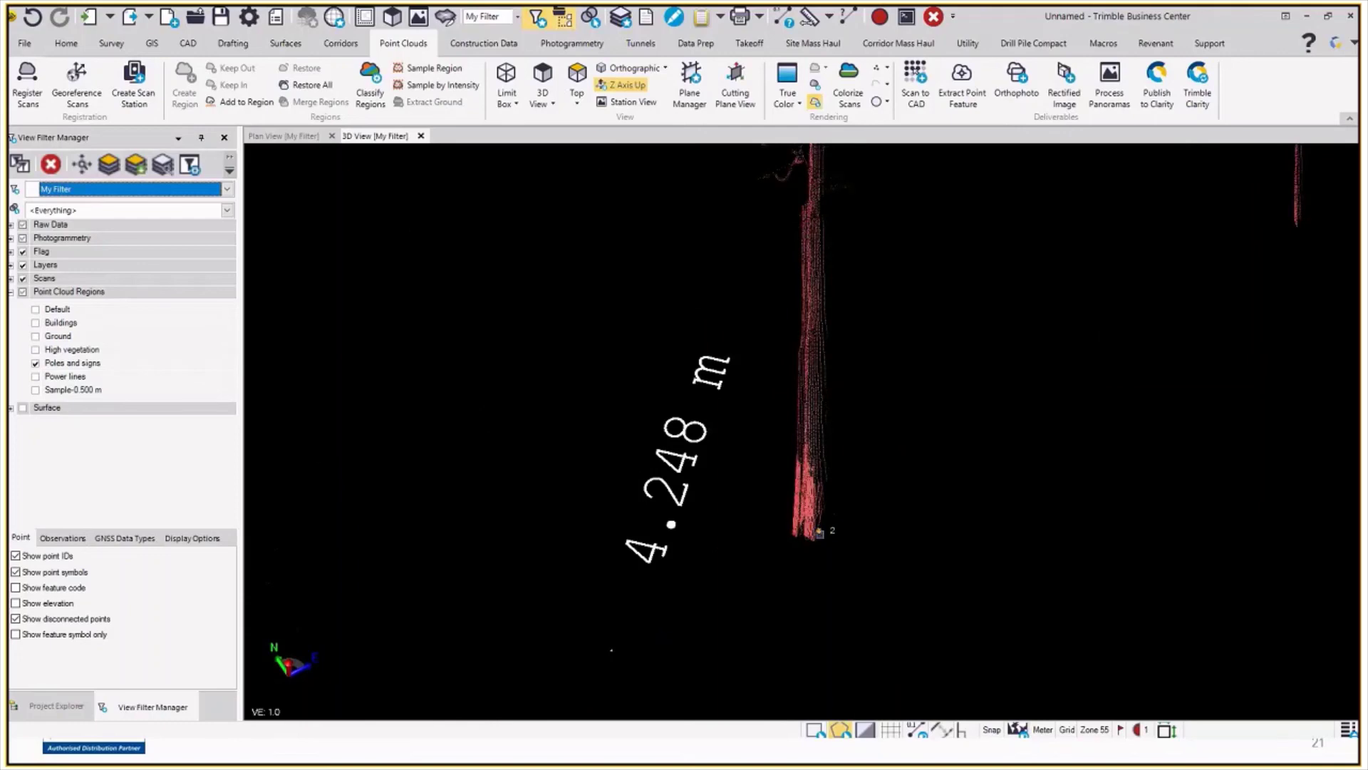
- Review the properties of the new pole point, including its feature, height and width attributes
{"action": "right_click", "coordinate": [842, 550]}
{"action": "left_click", "coordinate": [855, 519]}
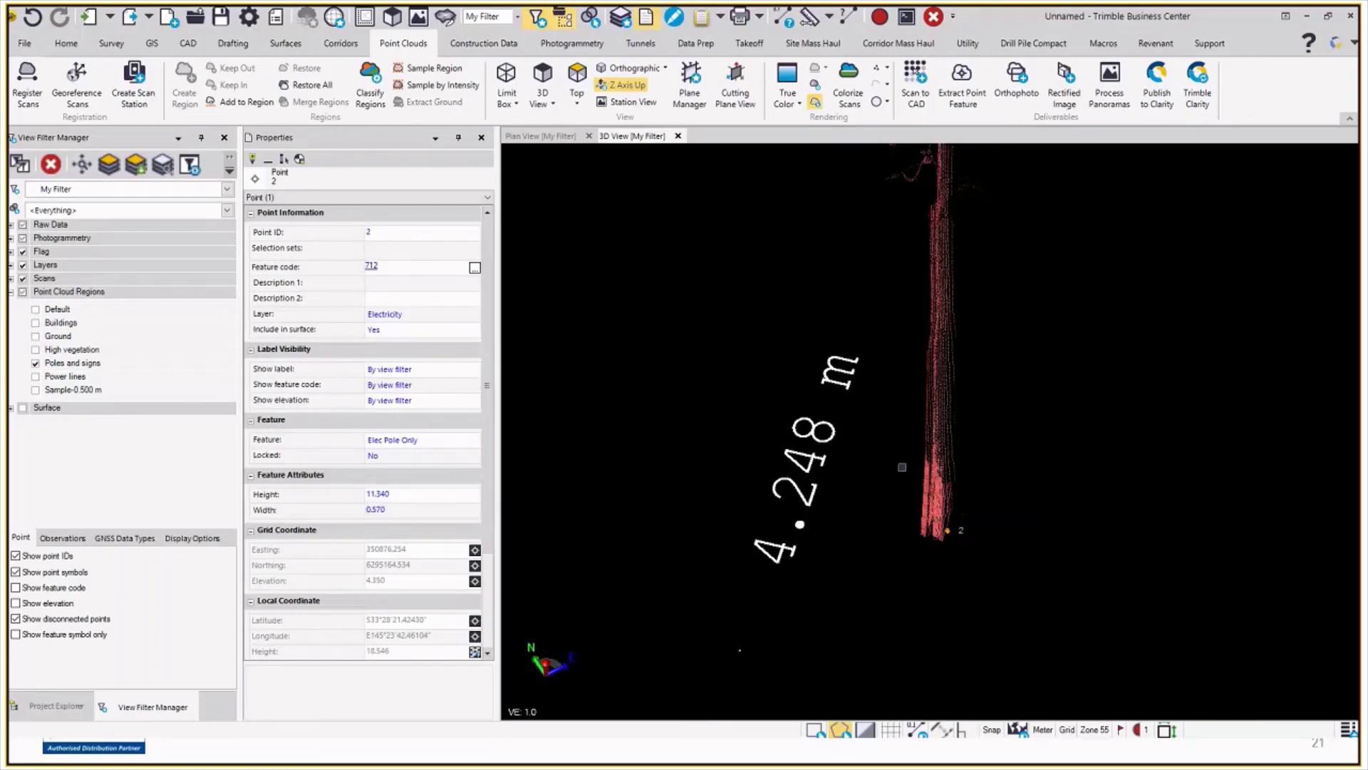
{"action": "left_click", "coordinate": [483, 139]}
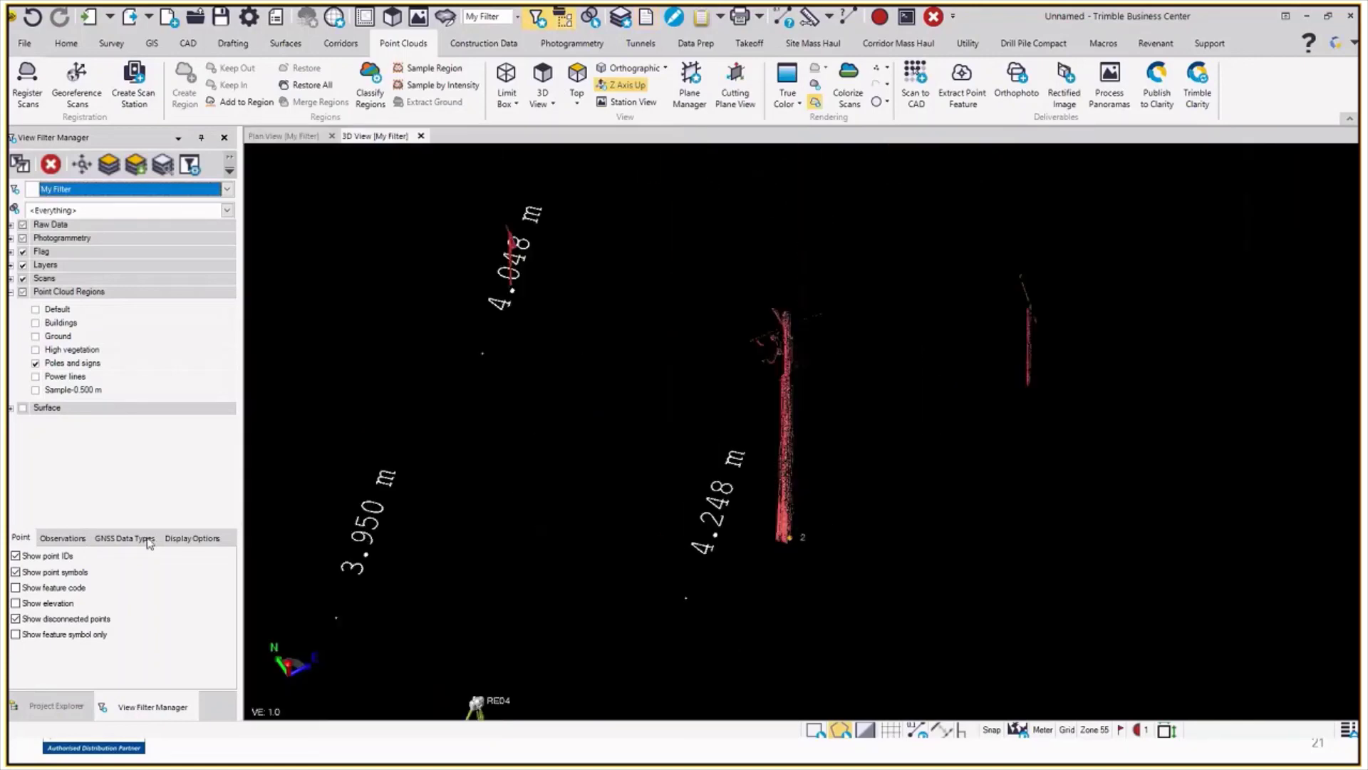
- Show all point cloud regions except Default
{"action": "left_click", "coordinate": [23, 292]}
{"action": "left_click", "coordinate": [23, 292]}
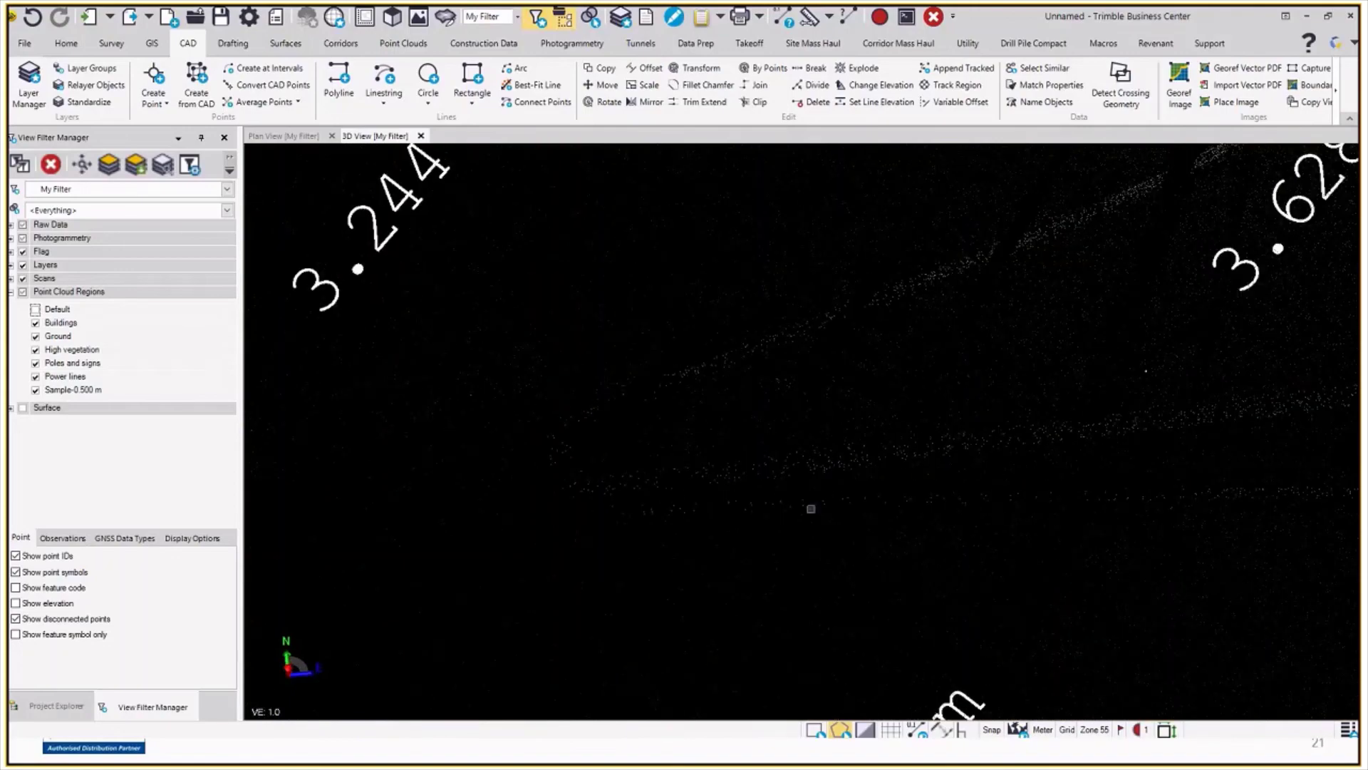
- Create a point with feature code 40301 on the curb near the narrow tip of the triangular traffic island
{"action": "scroll", "coordinate": [811, 509], "scroll_direction": "down", "scroll_amount": 3}
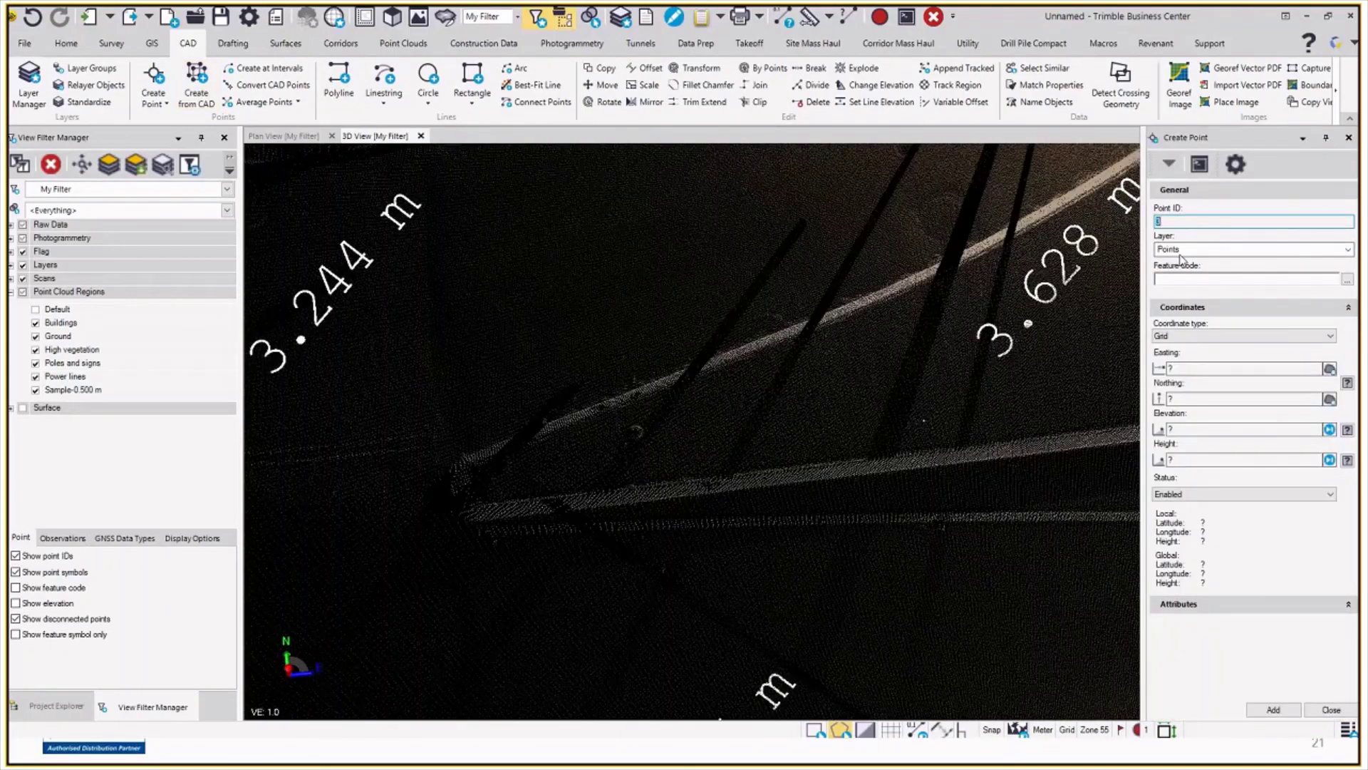
{"action": "left_click", "coordinate": [1186, 277]}
{"action": "type", "text": "40301"}
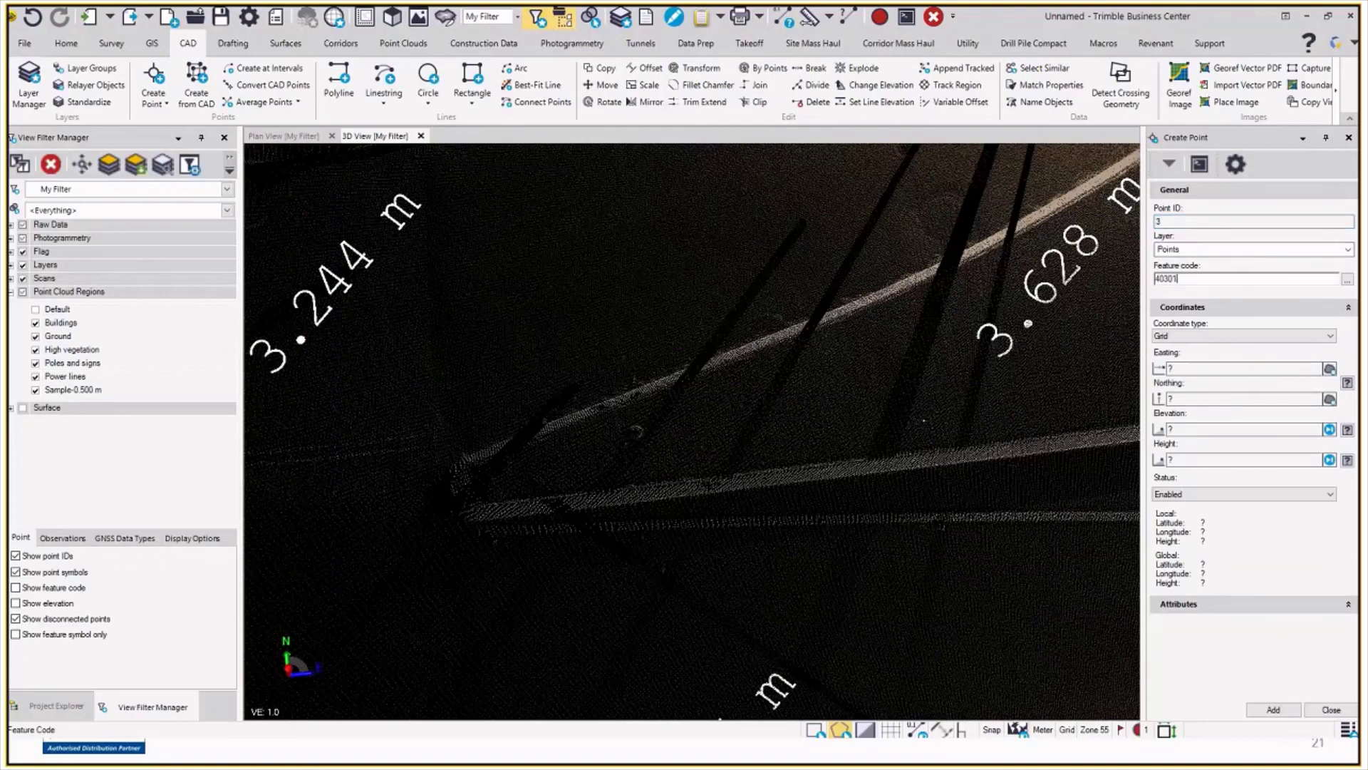
{"action": "left_click", "coordinate": [1216, 372]}
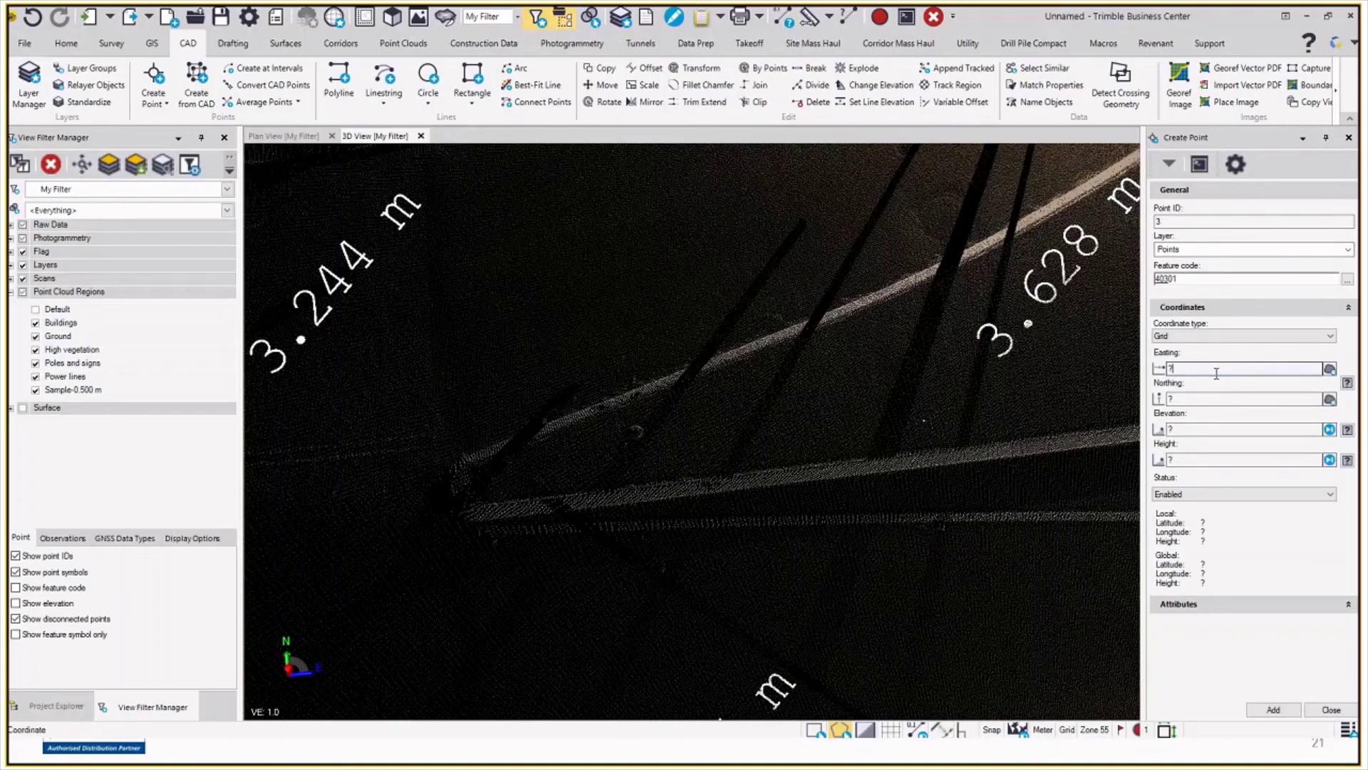
{"action": "left_click", "coordinate": [491, 504]}
{"action": "key", "text": "Return"}
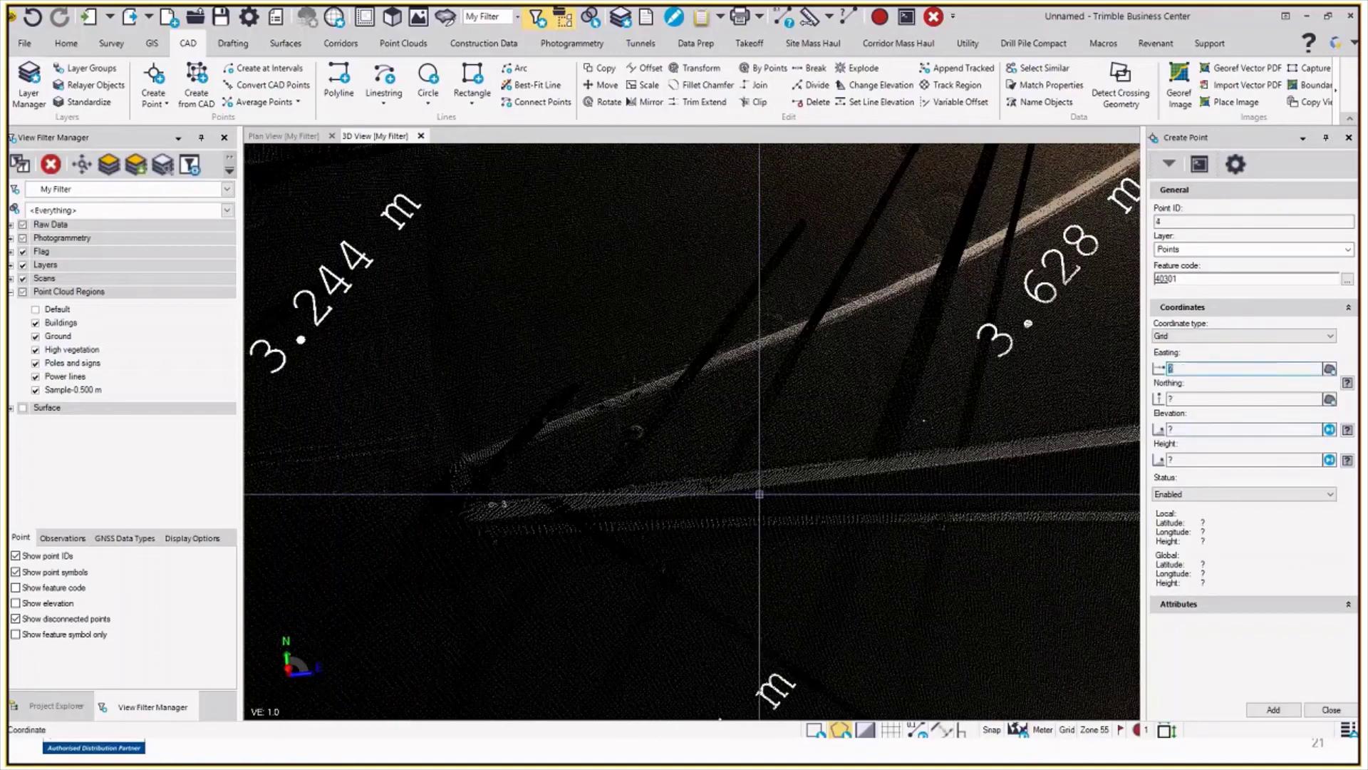
- Create two more 40301 points along the island's lower curb, continuing towards its rounded corner
{"action": "left_click", "coordinate": [813, 460]}
{"action": "key", "text": "Return"}
{"action": "scroll", "coordinate": [368, 586], "scroll_direction": "down", "scroll_amount": 2}
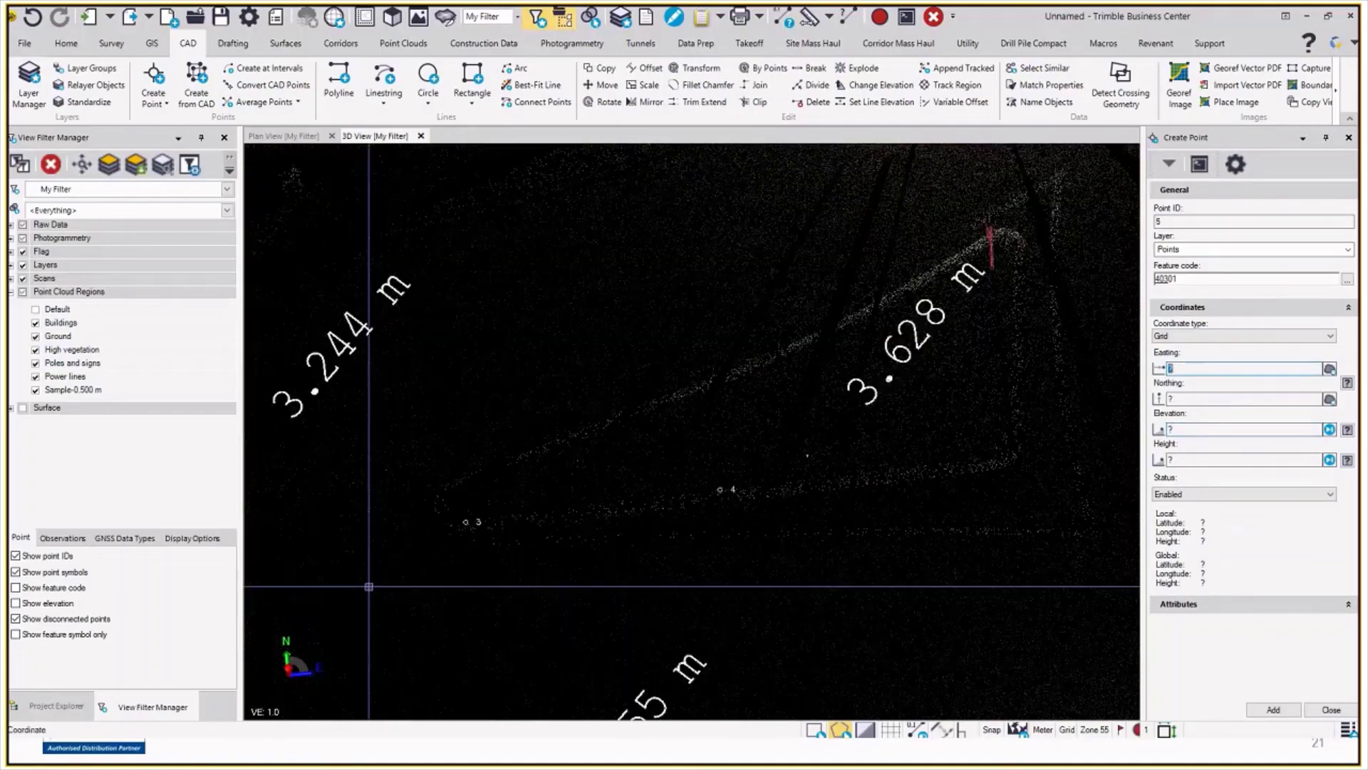
{"action": "scroll", "coordinate": [760, 481], "scroll_direction": "up", "scroll_amount": 2}
{"action": "scroll", "coordinate": [762, 559], "scroll_direction": "up", "scroll_amount": 2}
{"action": "left_click", "coordinate": [762, 559]}
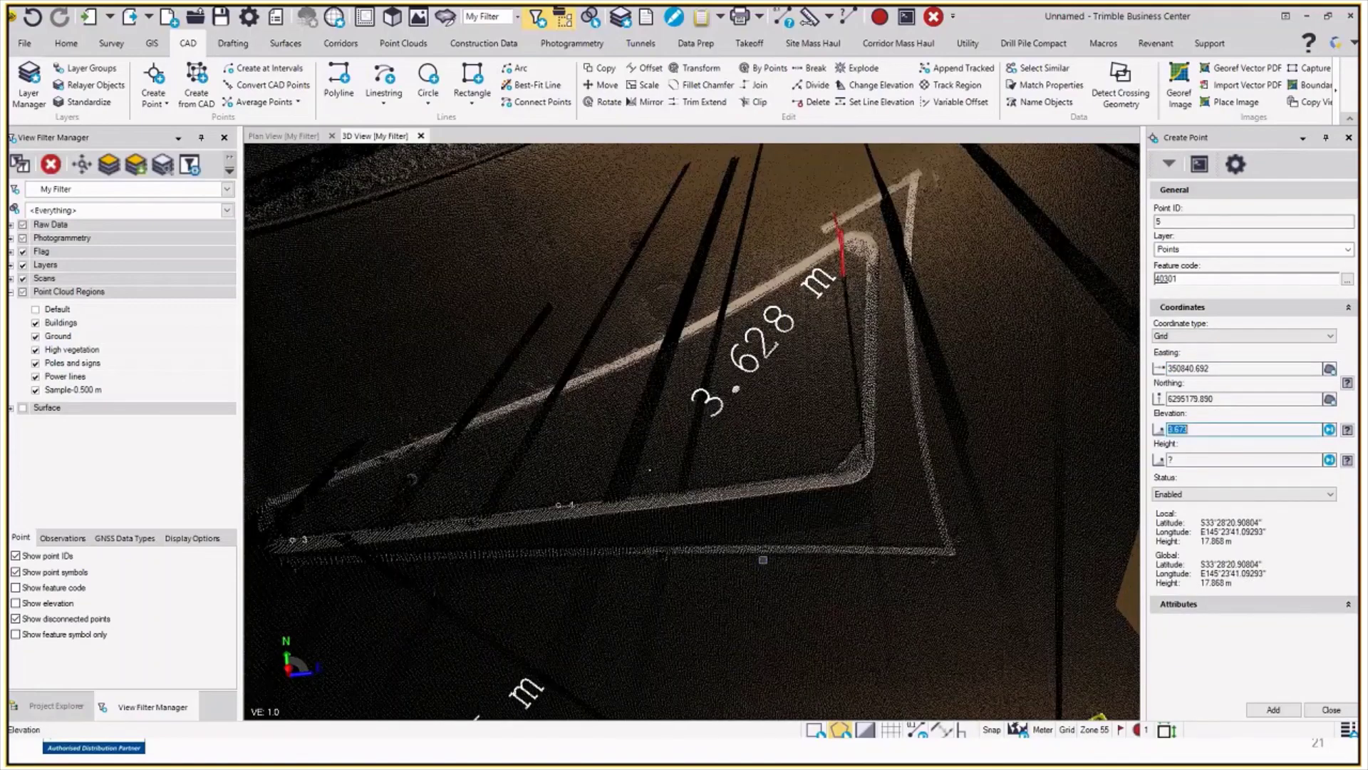
{"action": "key", "text": "Return"}
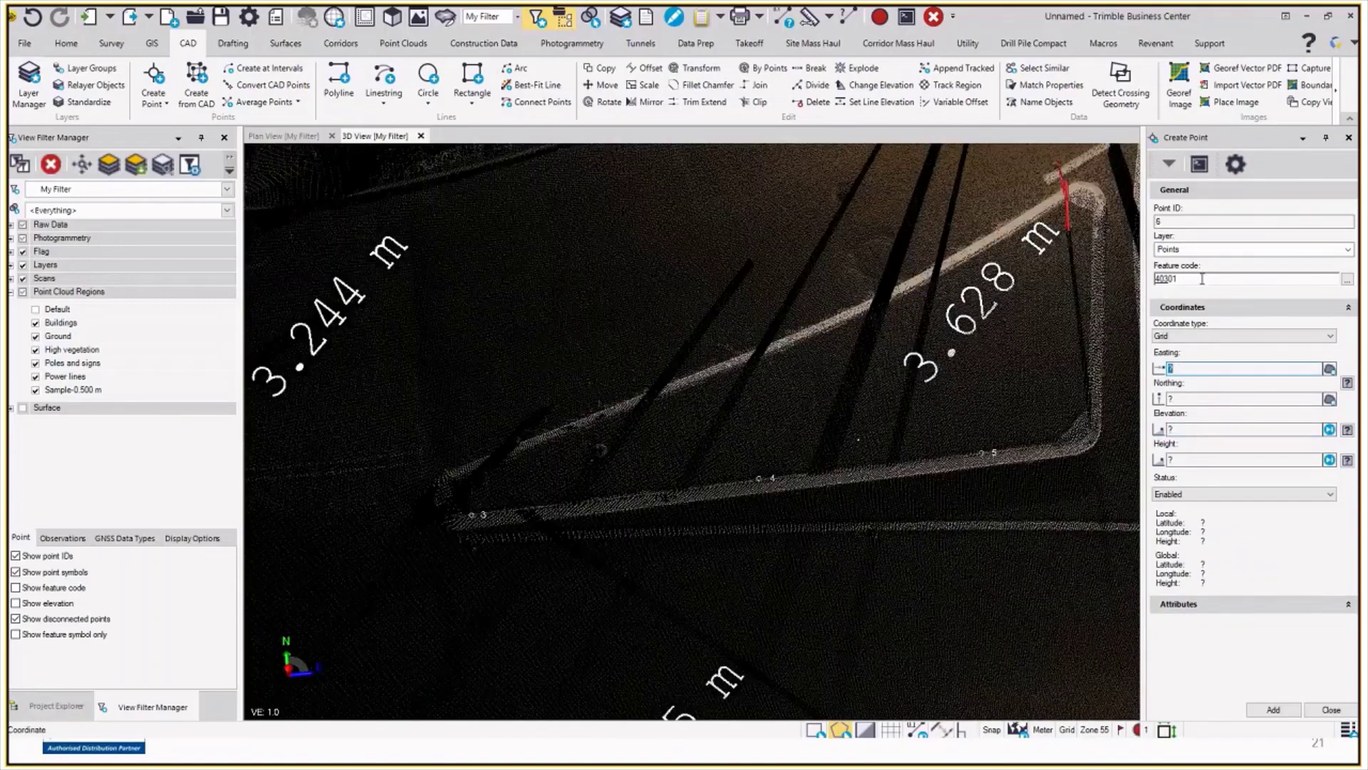
- Change the feature code for new points to 40302 and set point cloud smart picking to Face of curb
{"action": "left_click", "coordinate": [1202, 279]}
{"action": "key", "text": "BackSpace"}
{"action": "type", "text": "2"}
{"action": "key", "text": "Tab"}
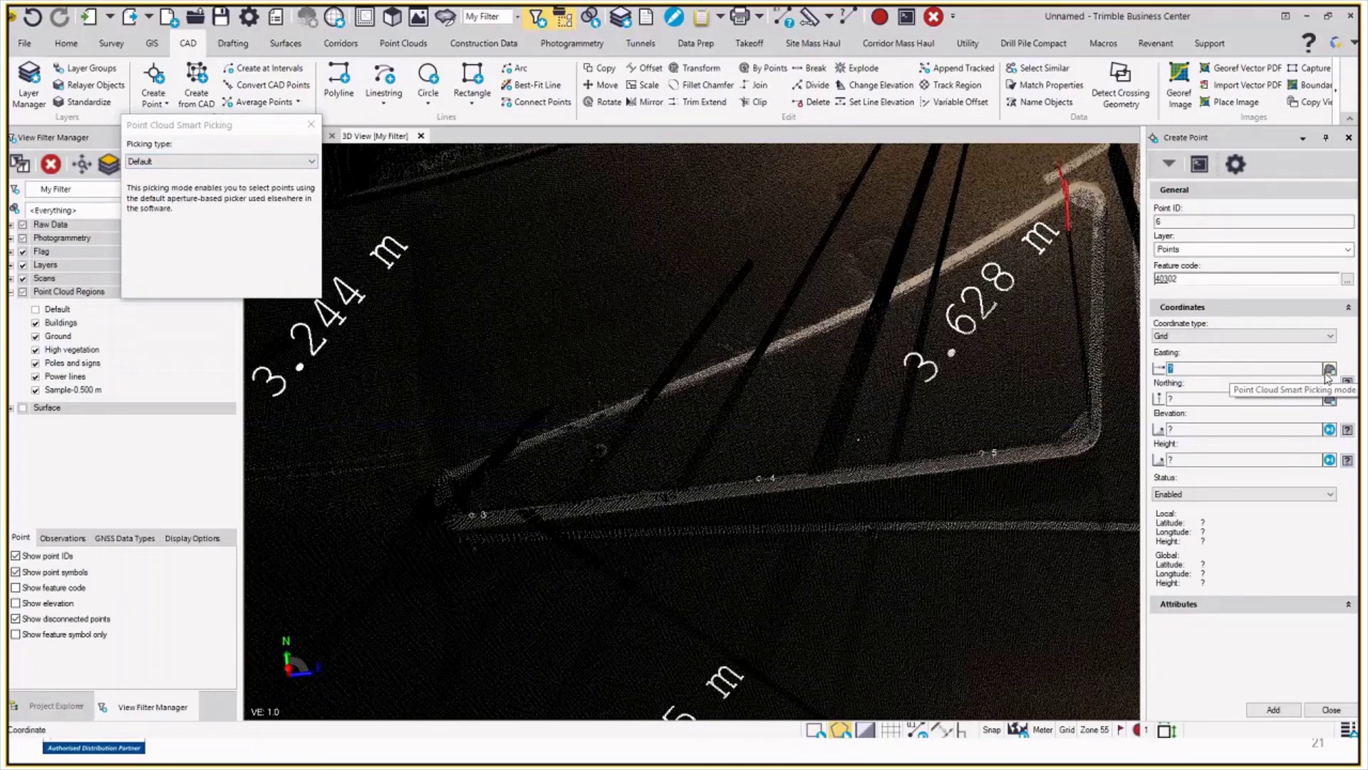
{"action": "left_click", "coordinate": [178, 163]}
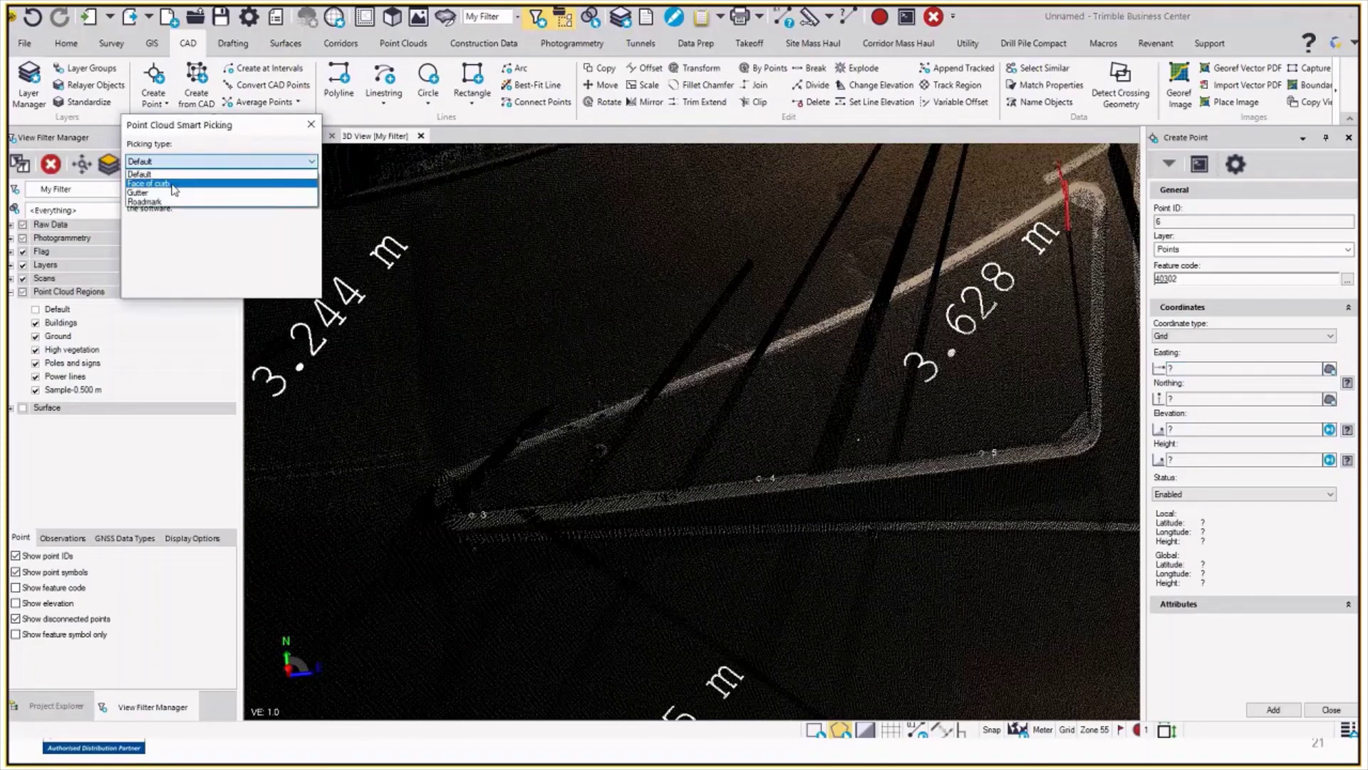
{"action": "left_click", "coordinate": [153, 178]}
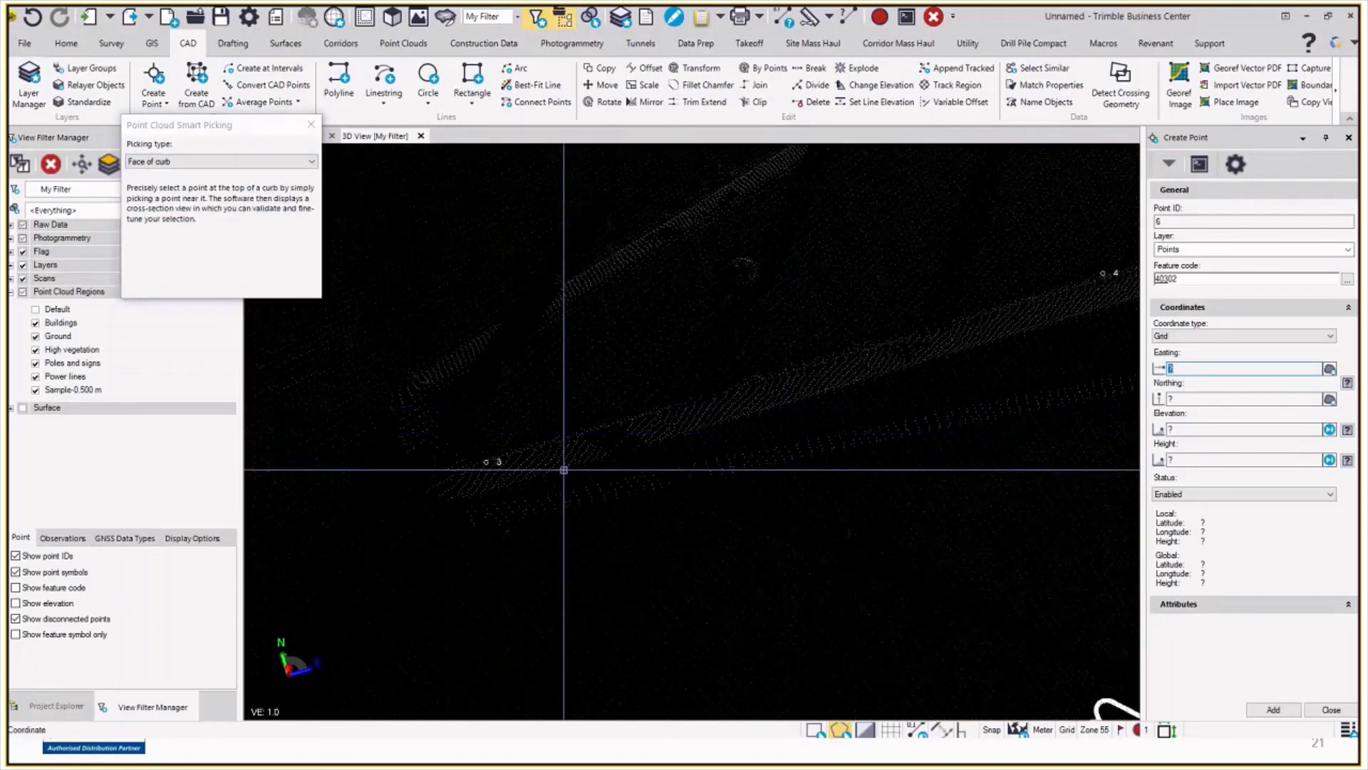
- Pick, validate and add two 40302 face-of-curb points along the island's lower edge, near points 3 and 4
{"action": "left_click", "coordinate": [563, 470]}
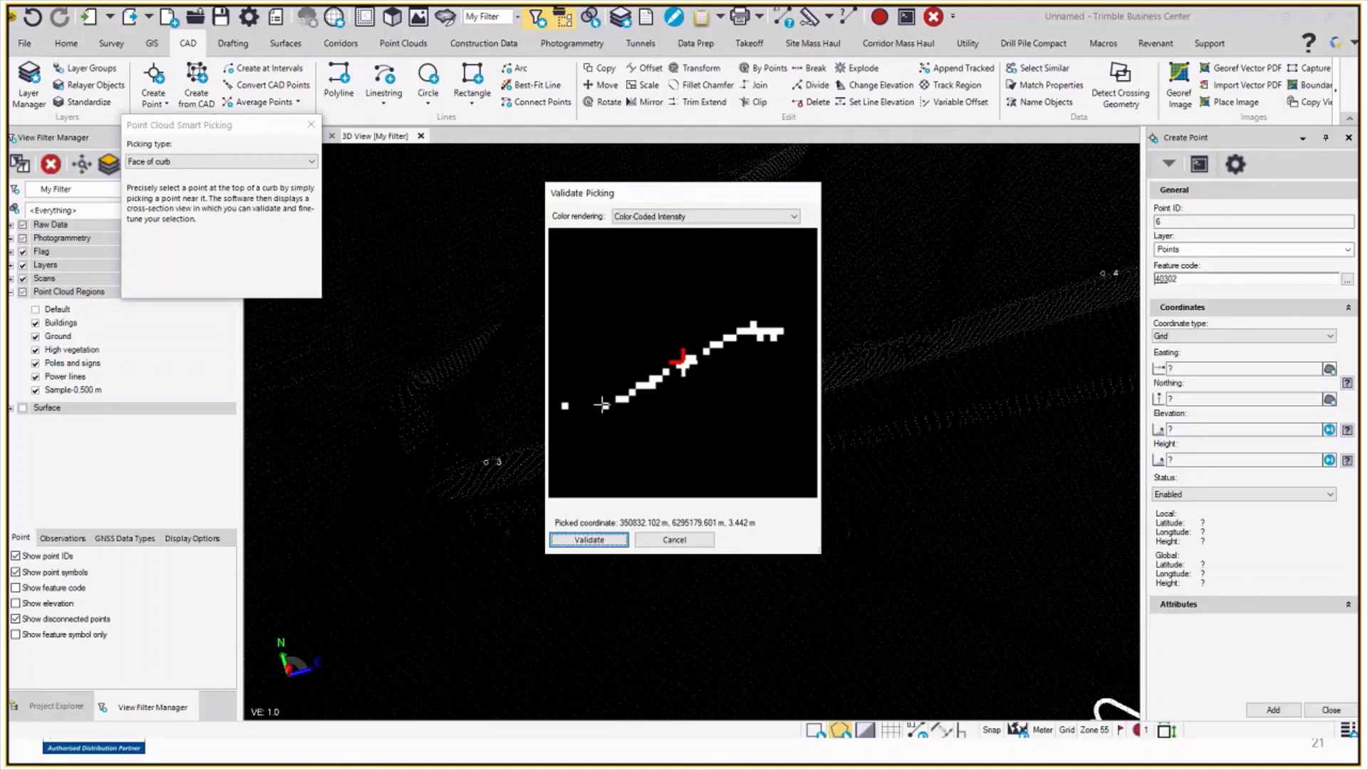
{"action": "left_click", "coordinate": [589, 539]}
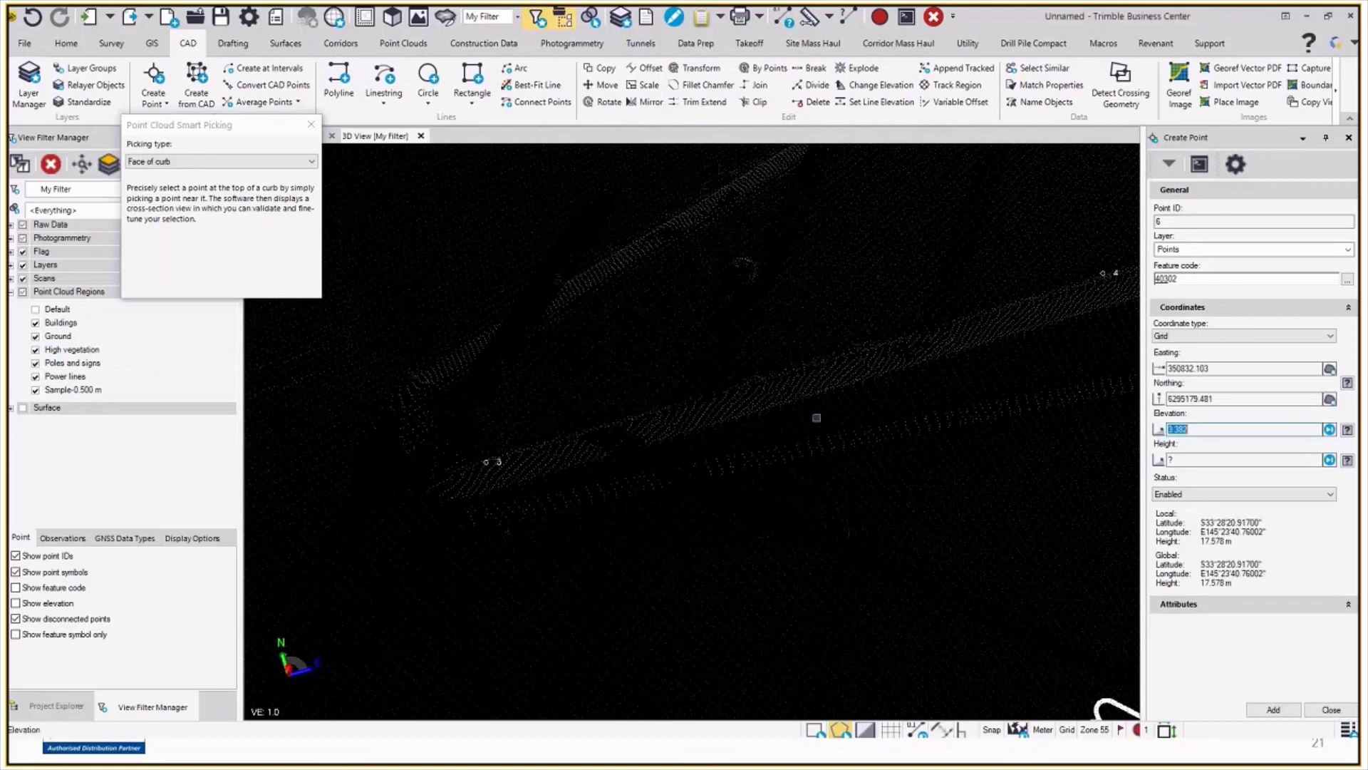
{"action": "left_click", "coordinate": [1274, 709]}
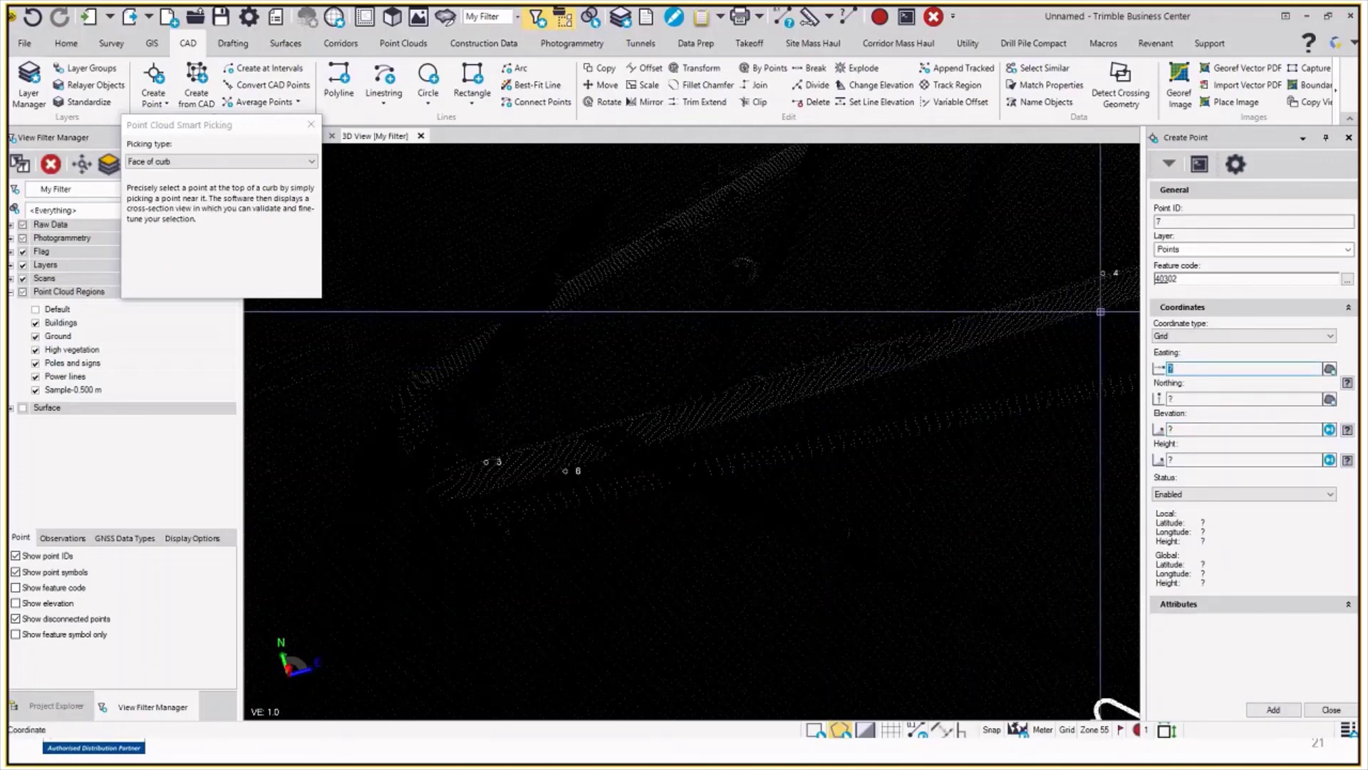
{"action": "left_click", "coordinate": [1101, 312]}
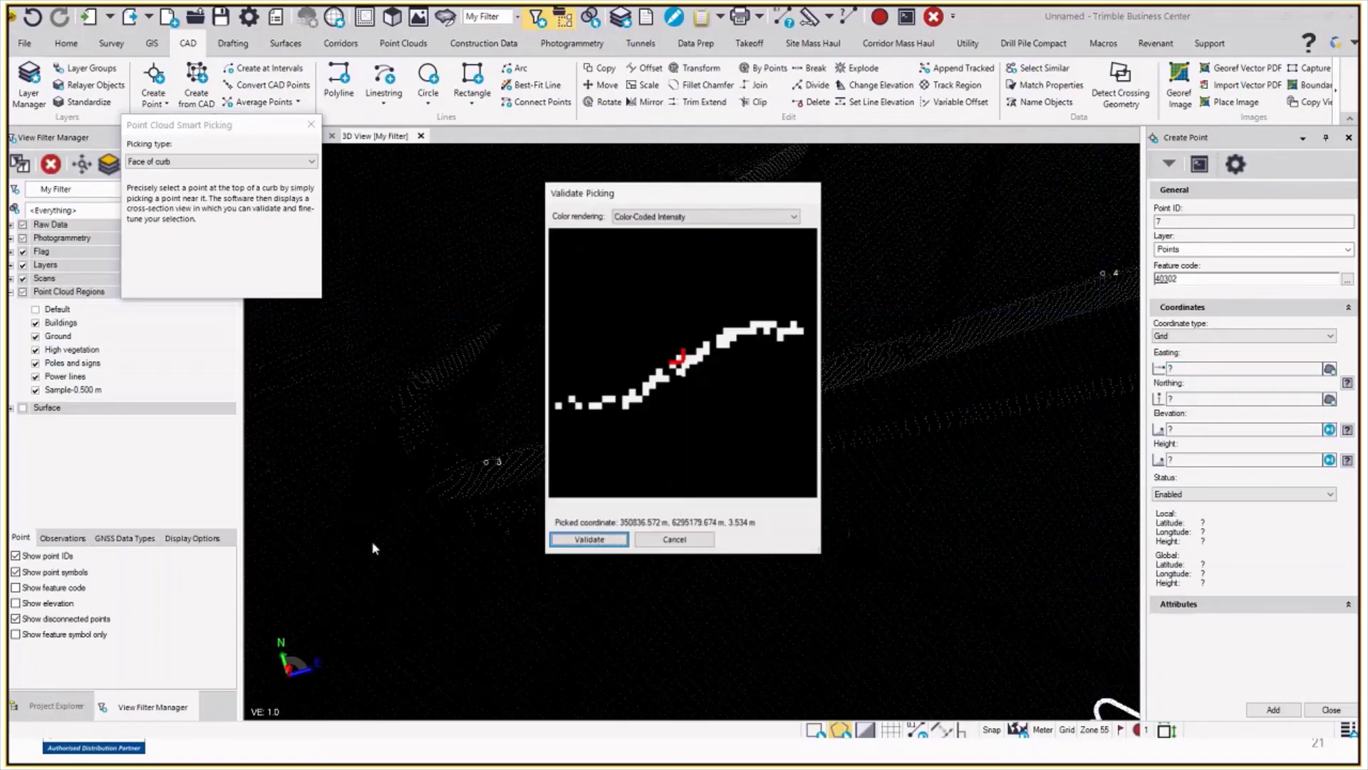
{"action": "left_click", "coordinate": [590, 540]}
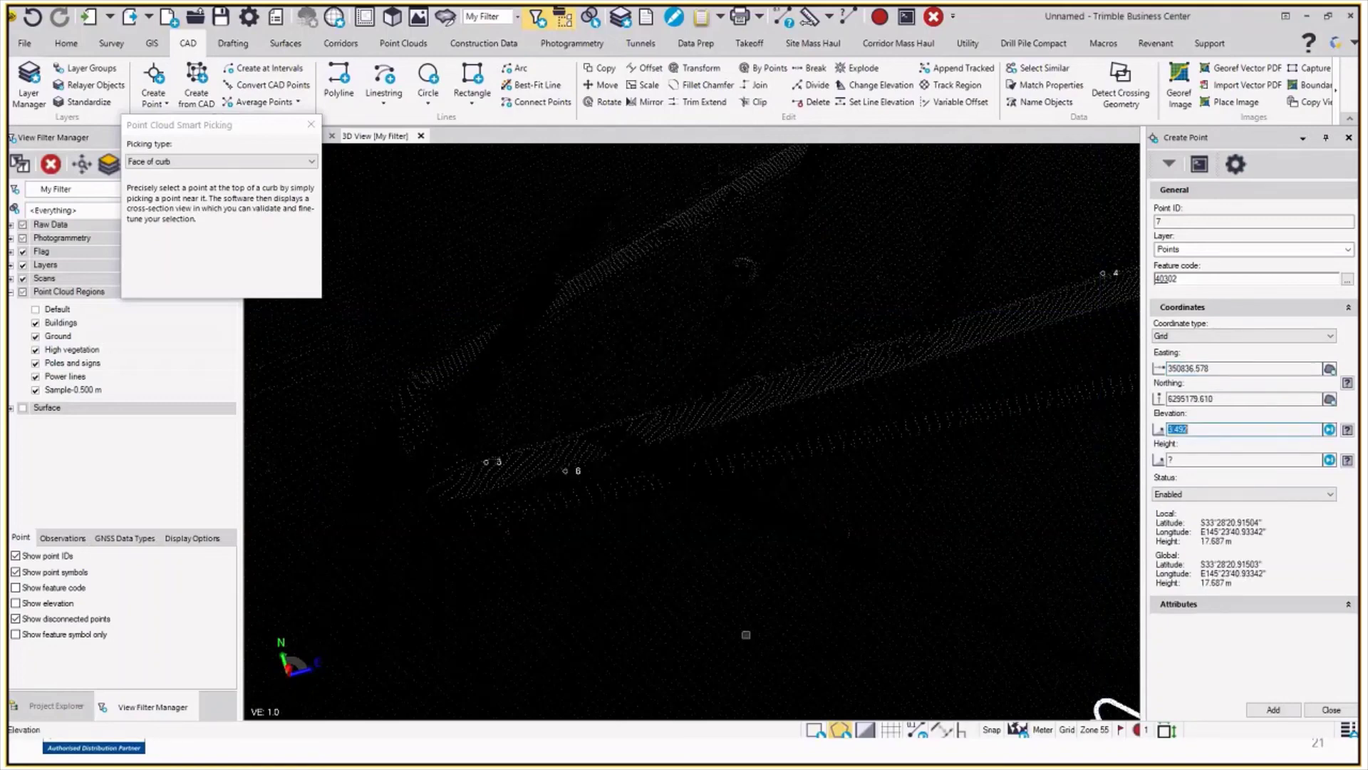
{"action": "key", "text": "Return"}
- Pick, validate and add a 40302 face-of-curb point beyond point 5, near the island's rounded corner, and close smart picking
{"action": "scroll", "coordinate": [499, 635], "scroll_direction": "up", "scroll_amount": 5}
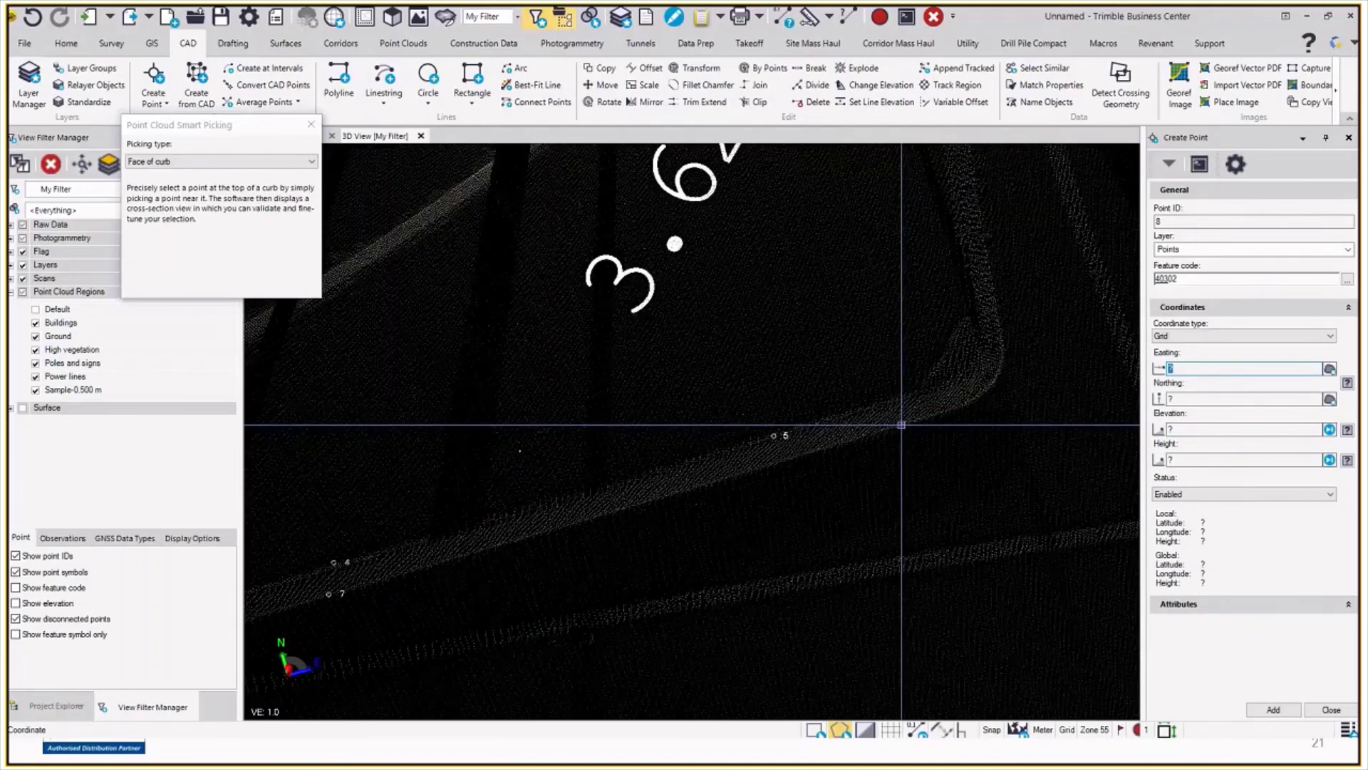
{"action": "left_click", "coordinate": [901, 424]}
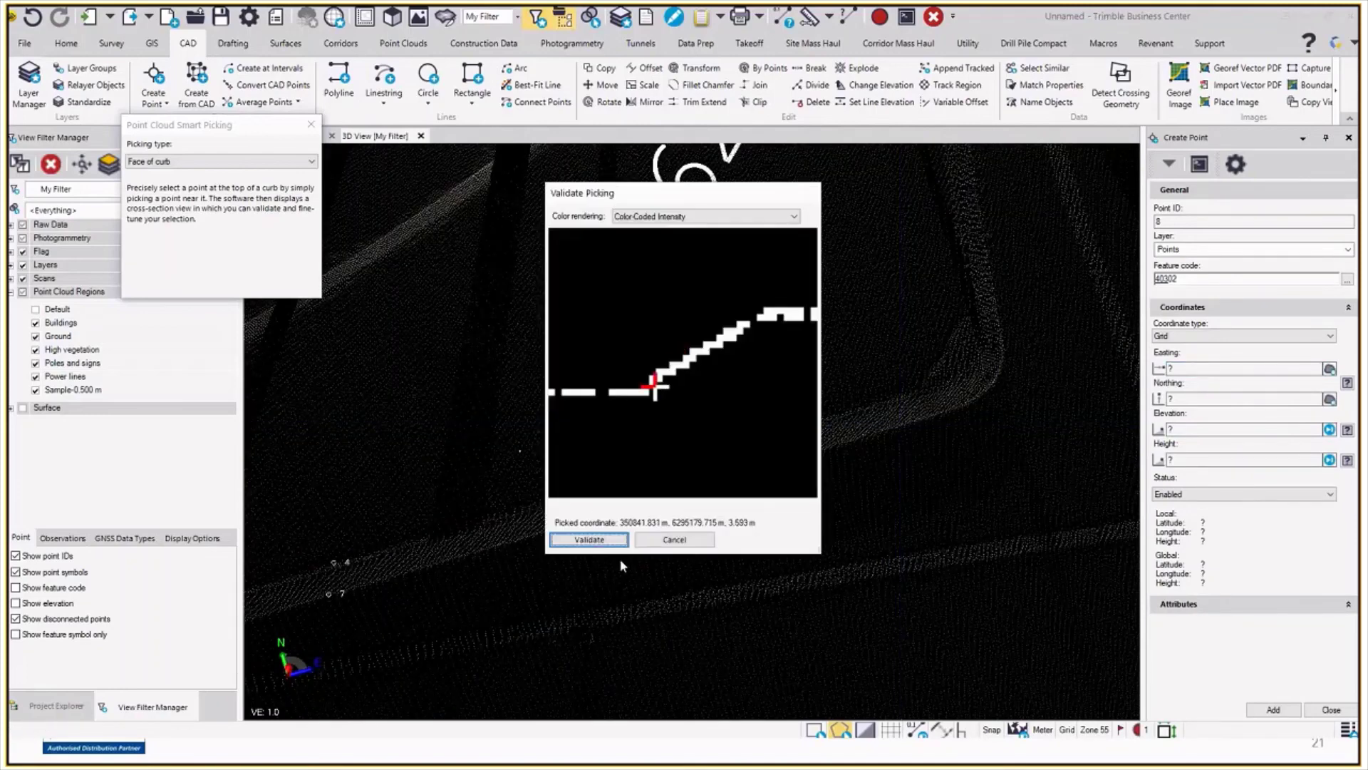
{"action": "left_click", "coordinate": [589, 539]}
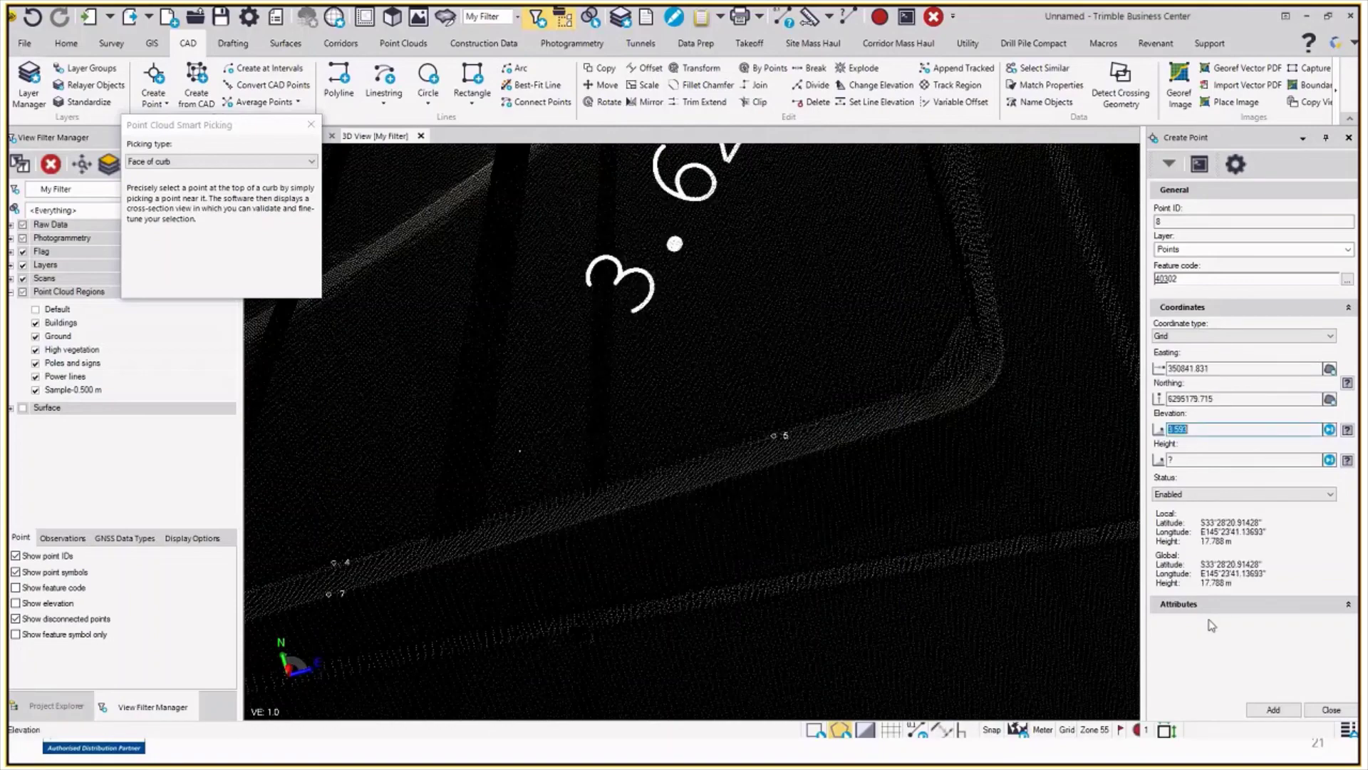
{"action": "key", "text": "Return"}
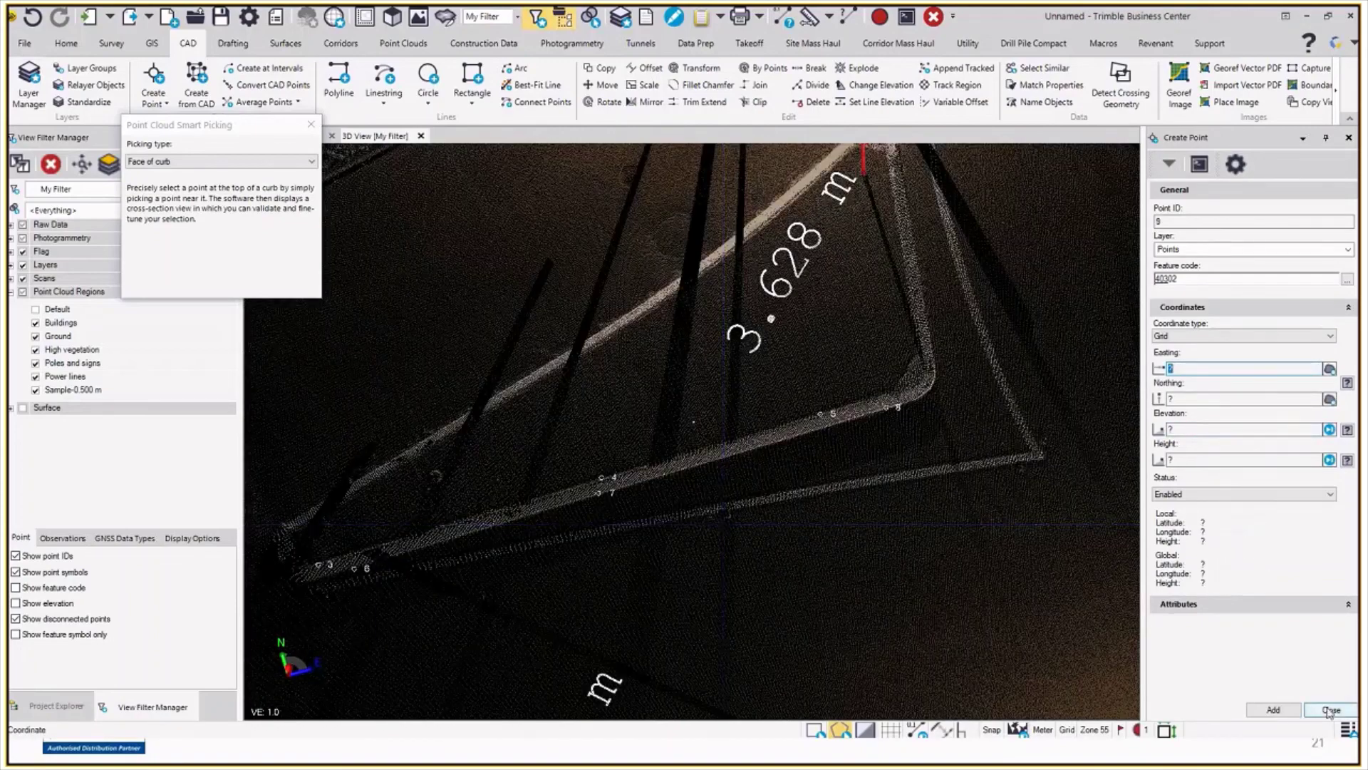
{"action": "left_click", "coordinate": [311, 125]}
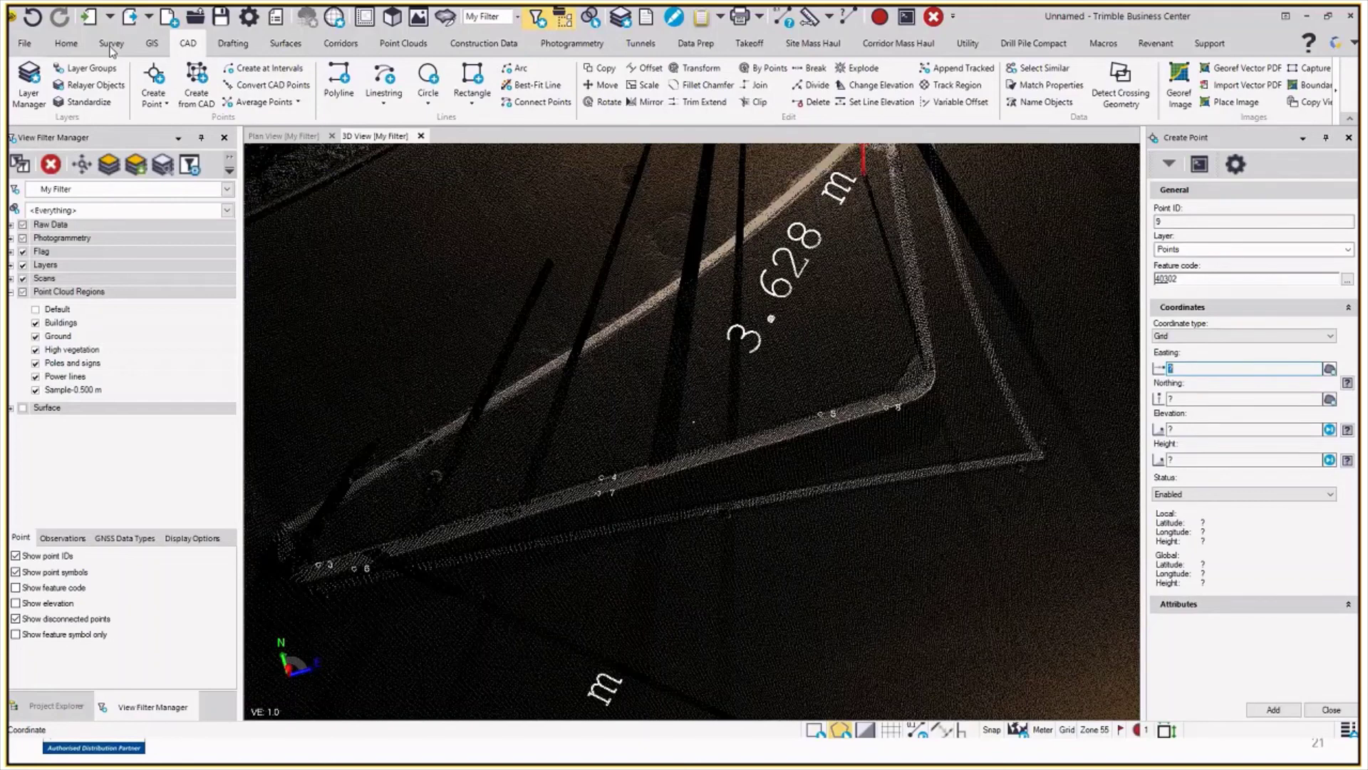
- Process the feature codes of the Keyed In Block point source to generate the curb linework along the traffic island
{"action": "left_click", "coordinate": [110, 44]}
{"action": "left_click", "coordinate": [45, 82]}
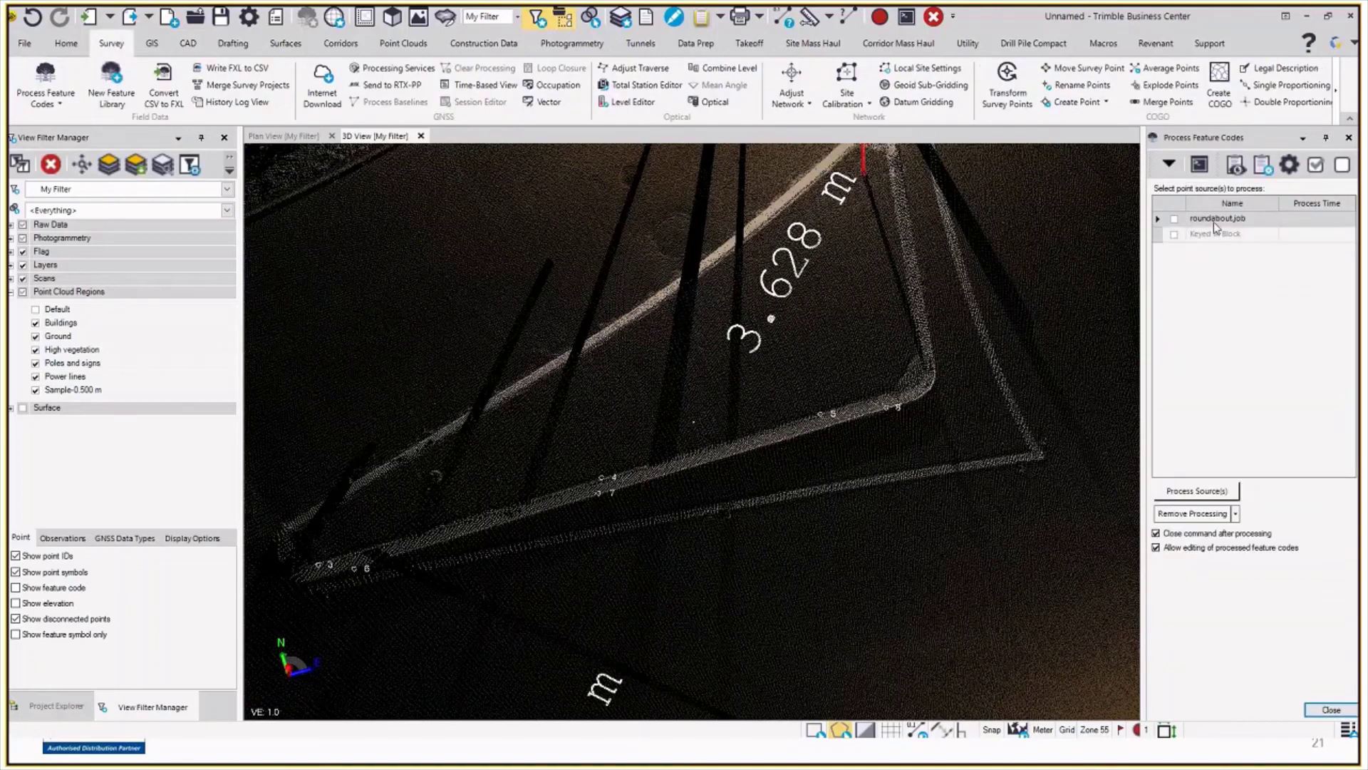
{"action": "left_click", "coordinate": [1250, 233]}
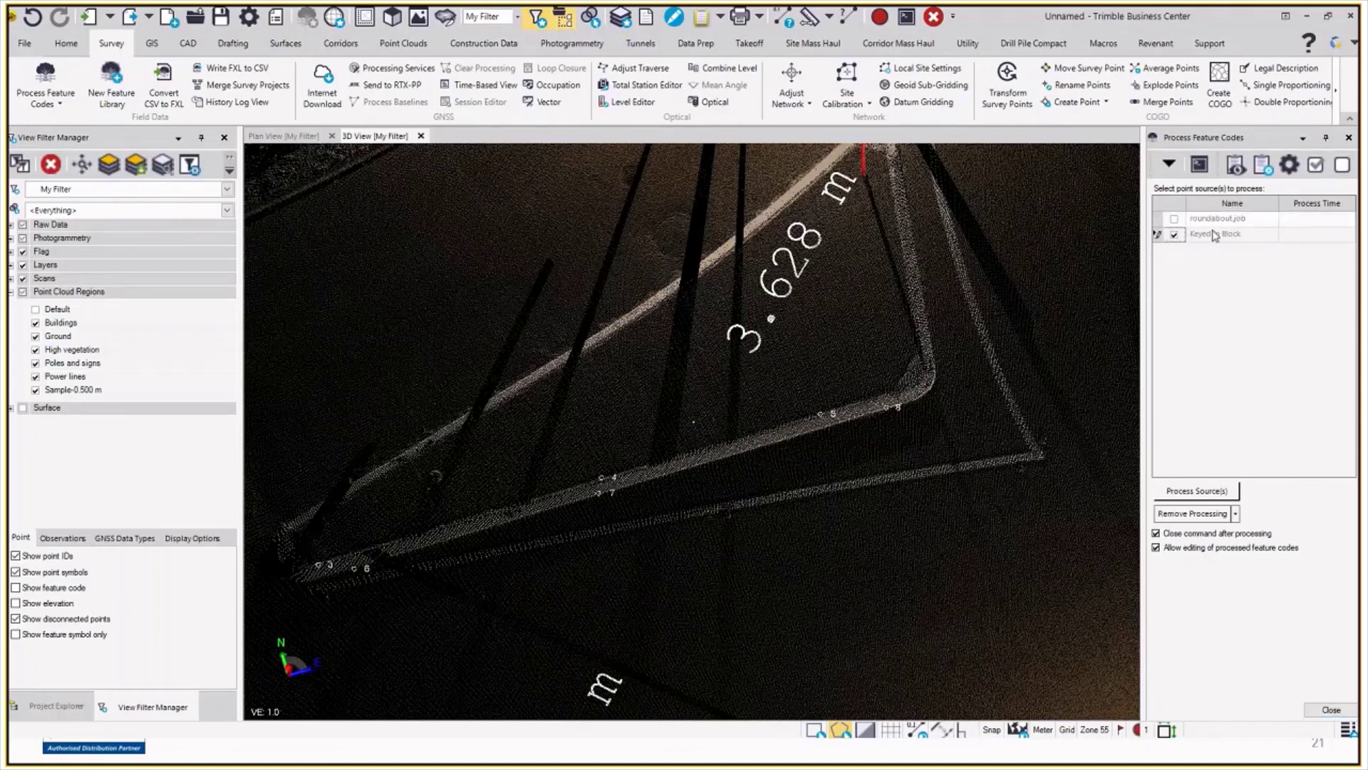
{"action": "left_click", "coordinate": [1197, 491]}
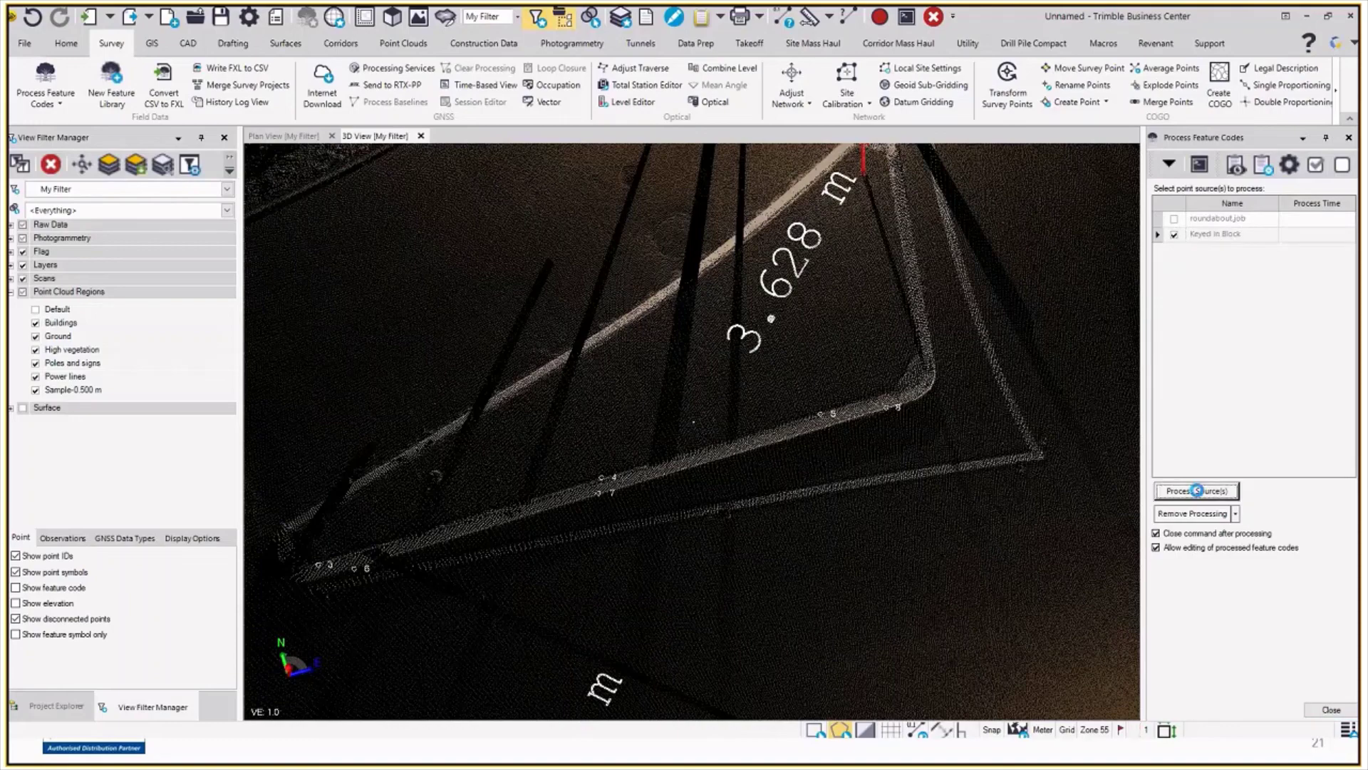
{"action": "middle_click_drag", "start_coordinate": [542, 492], "coordinate": [559, 474]}
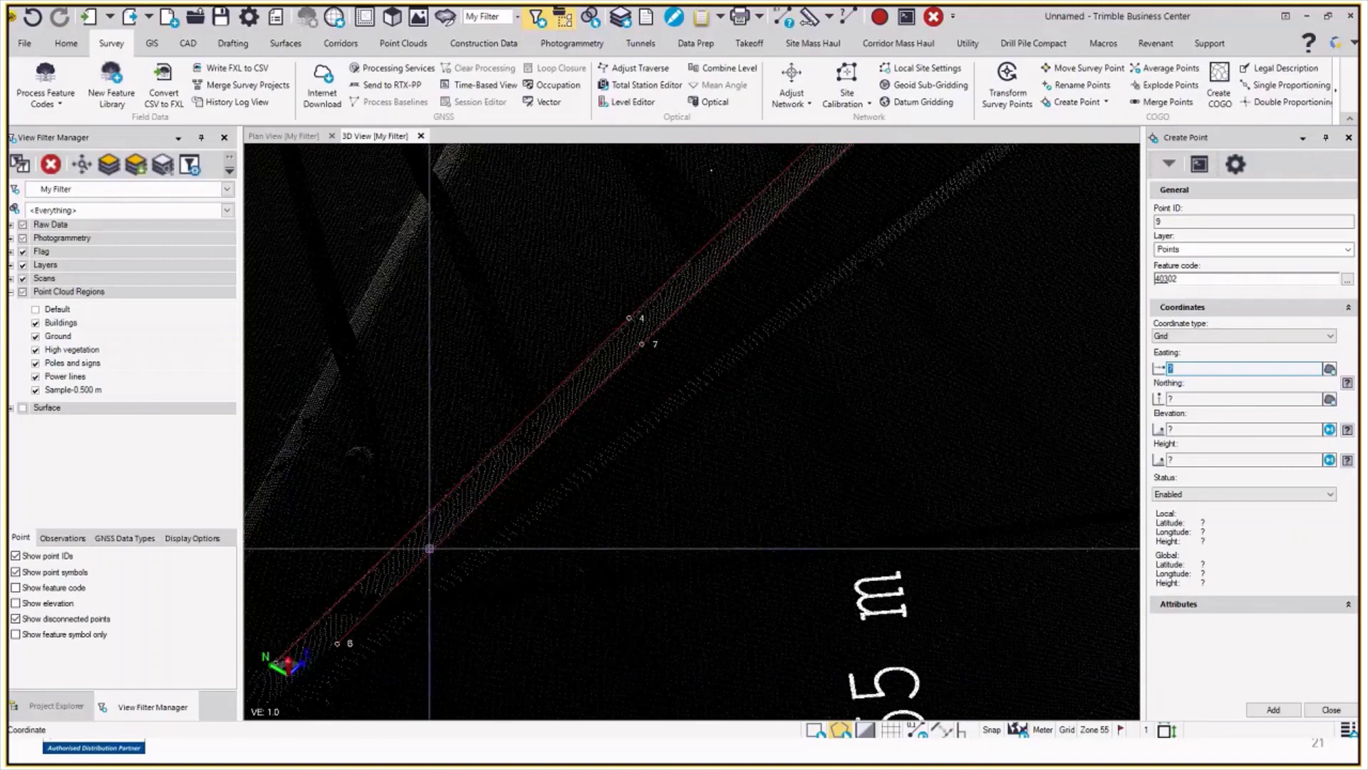
{"action": "scroll", "coordinate": [430, 548], "scroll_direction": "down", "scroll_amount": 2}
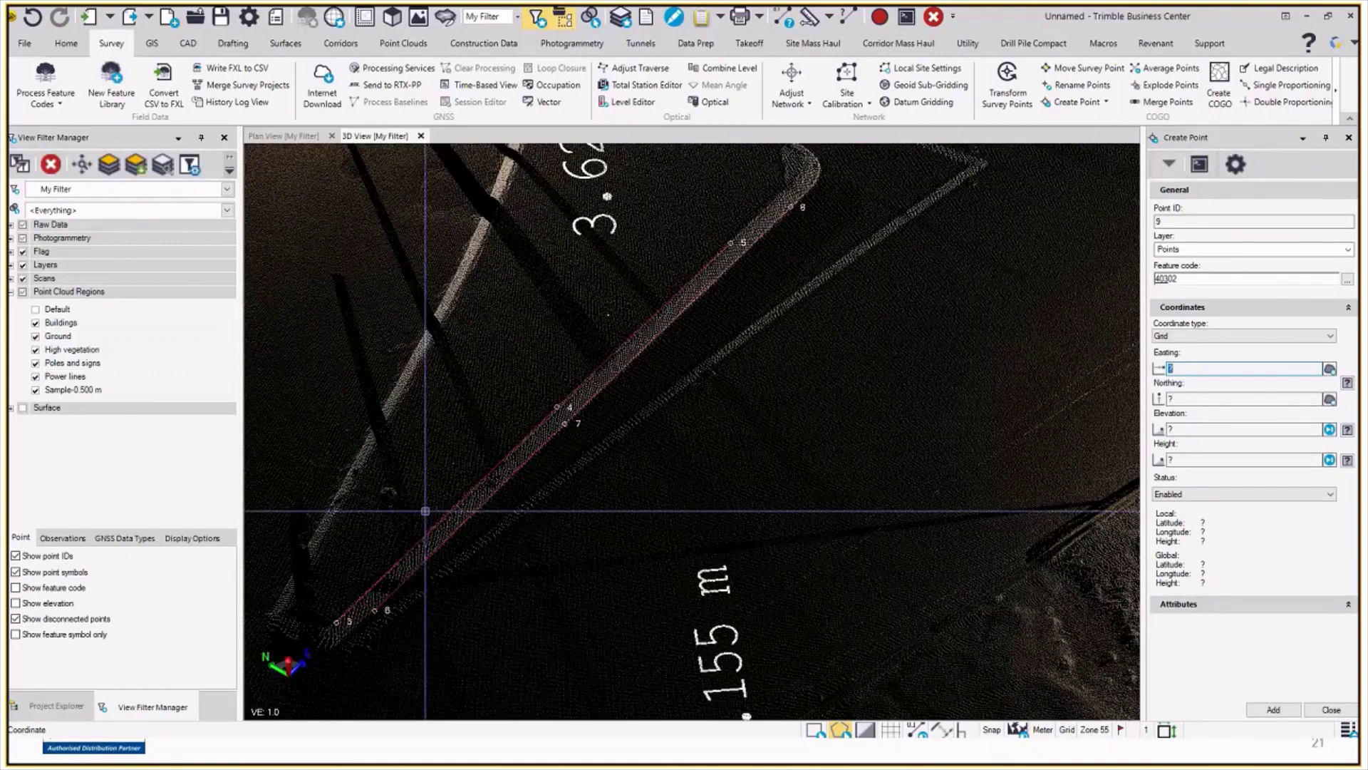
{"action": "middle_click_drag", "start_coordinate": [425, 511], "coordinate": [503, 405]}
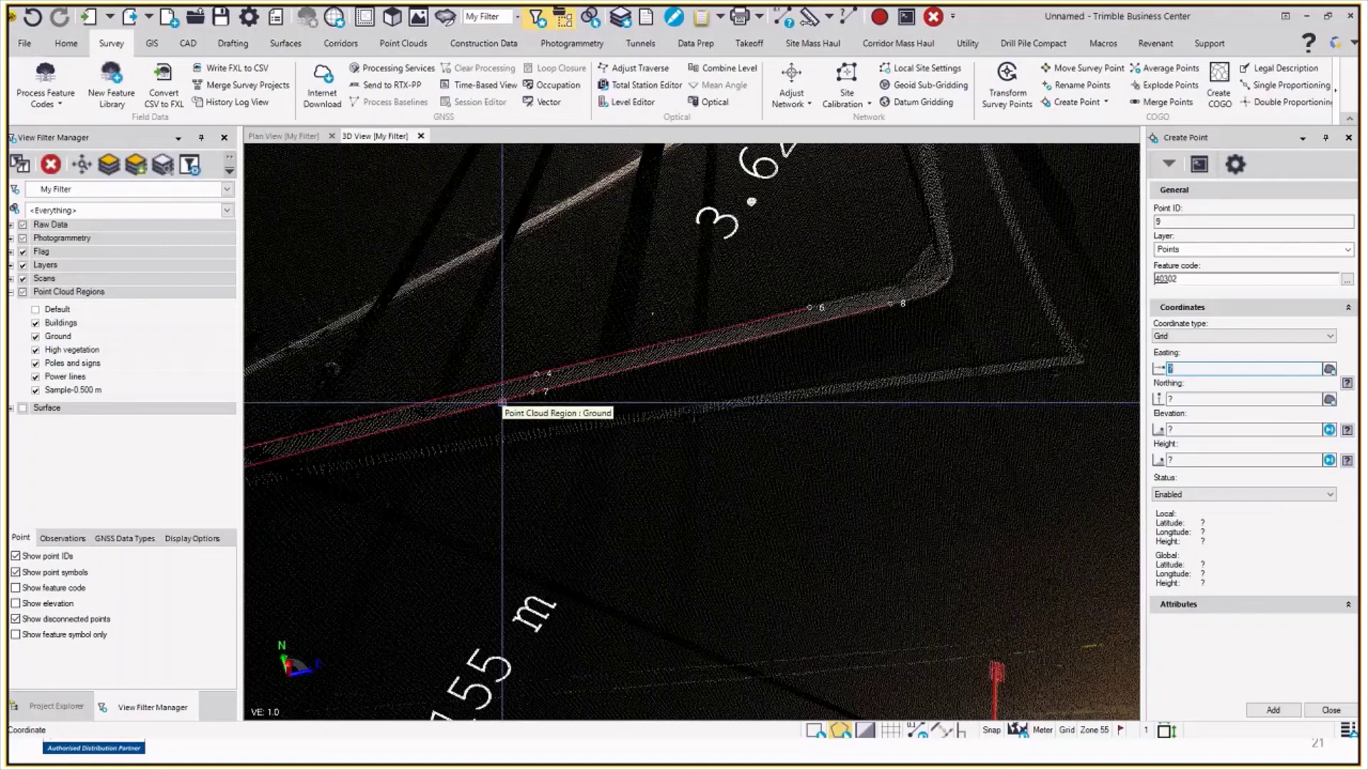
{"action": "scroll", "coordinate": [815, 285], "scroll_direction": "down", "scroll_amount": 3}
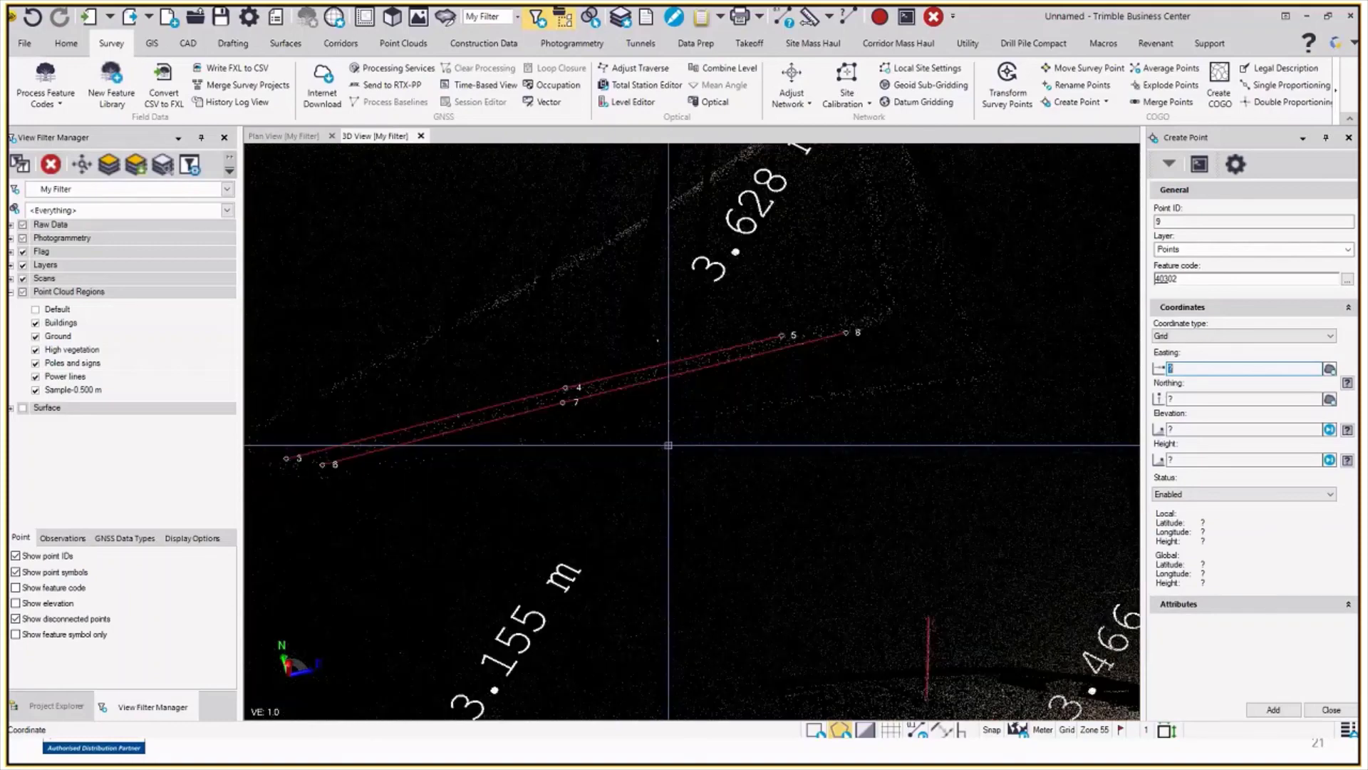
- View the whole roundabout and show the CAD export formats, including the DWG exporter
{"action": "middle_click_drag", "start_coordinate": [656, 462], "coordinate": [598, 449]}
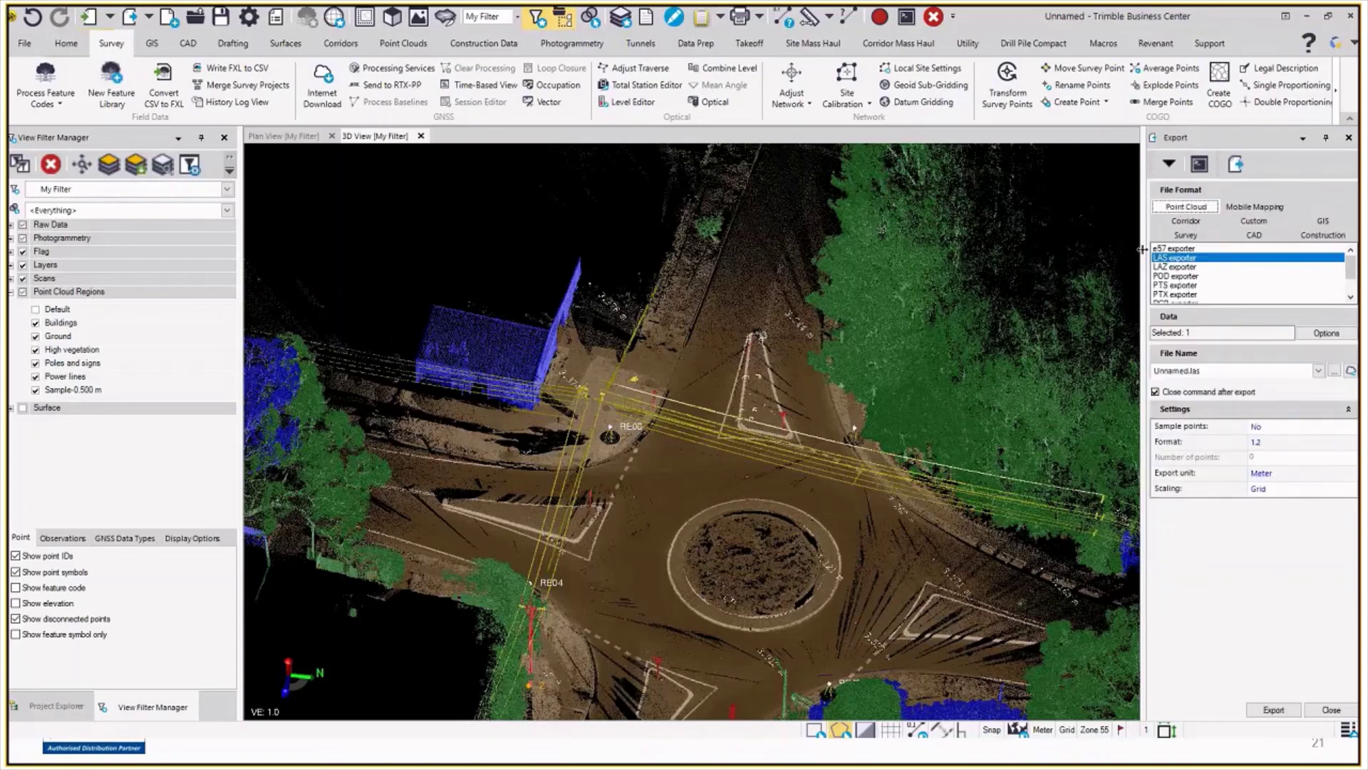
{"action": "left_click", "coordinate": [1255, 235]}
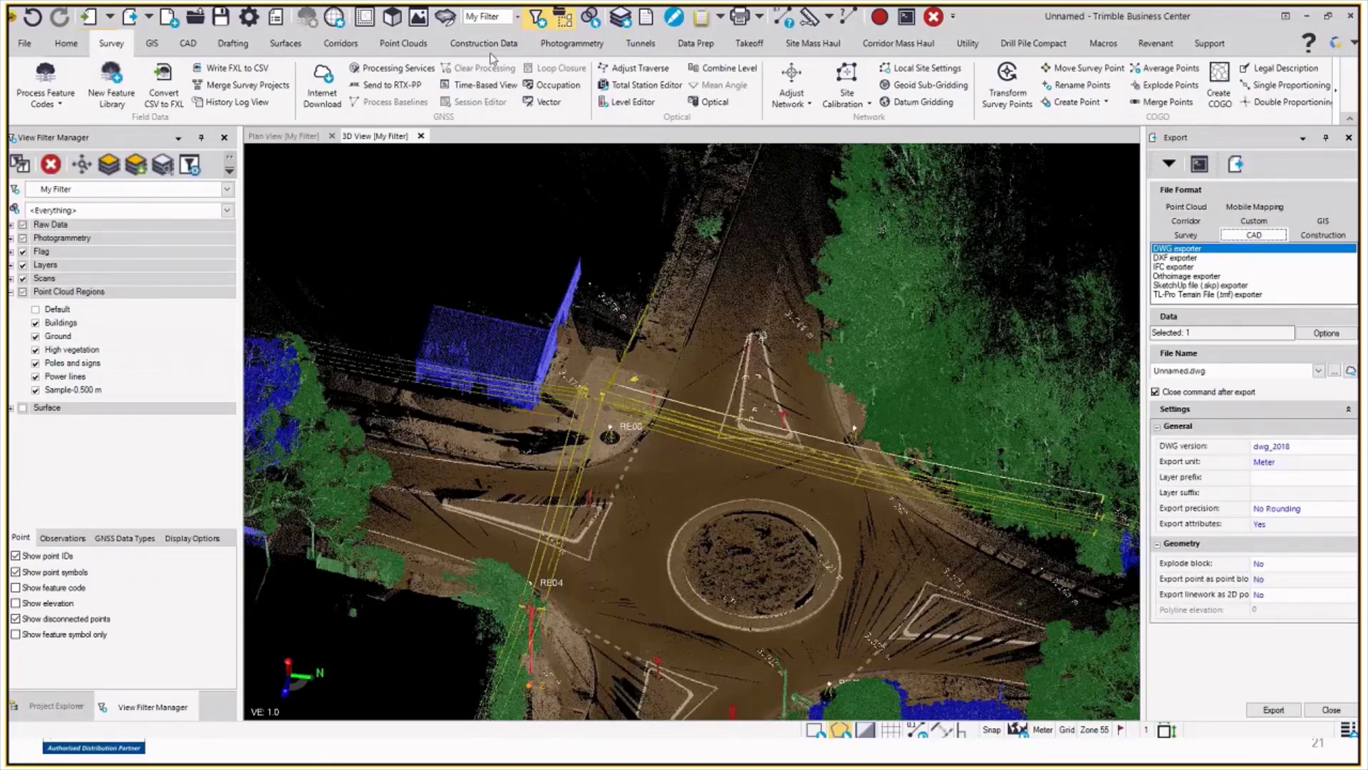
- Switch to Trimble Clarity in the web browser and sign in with the saved account
{"action": "left_click", "coordinate": [405, 48]}
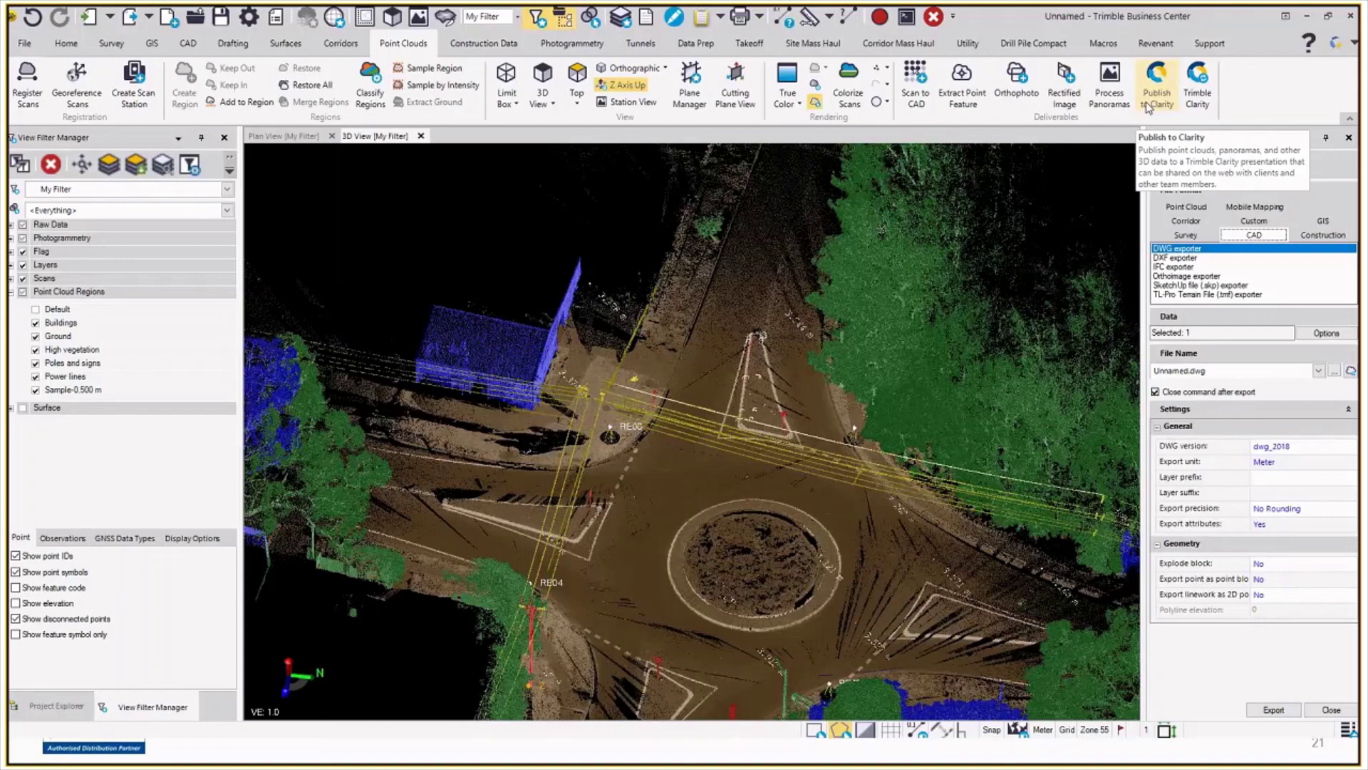
{"action": "left_click", "coordinate": [1199, 82]}
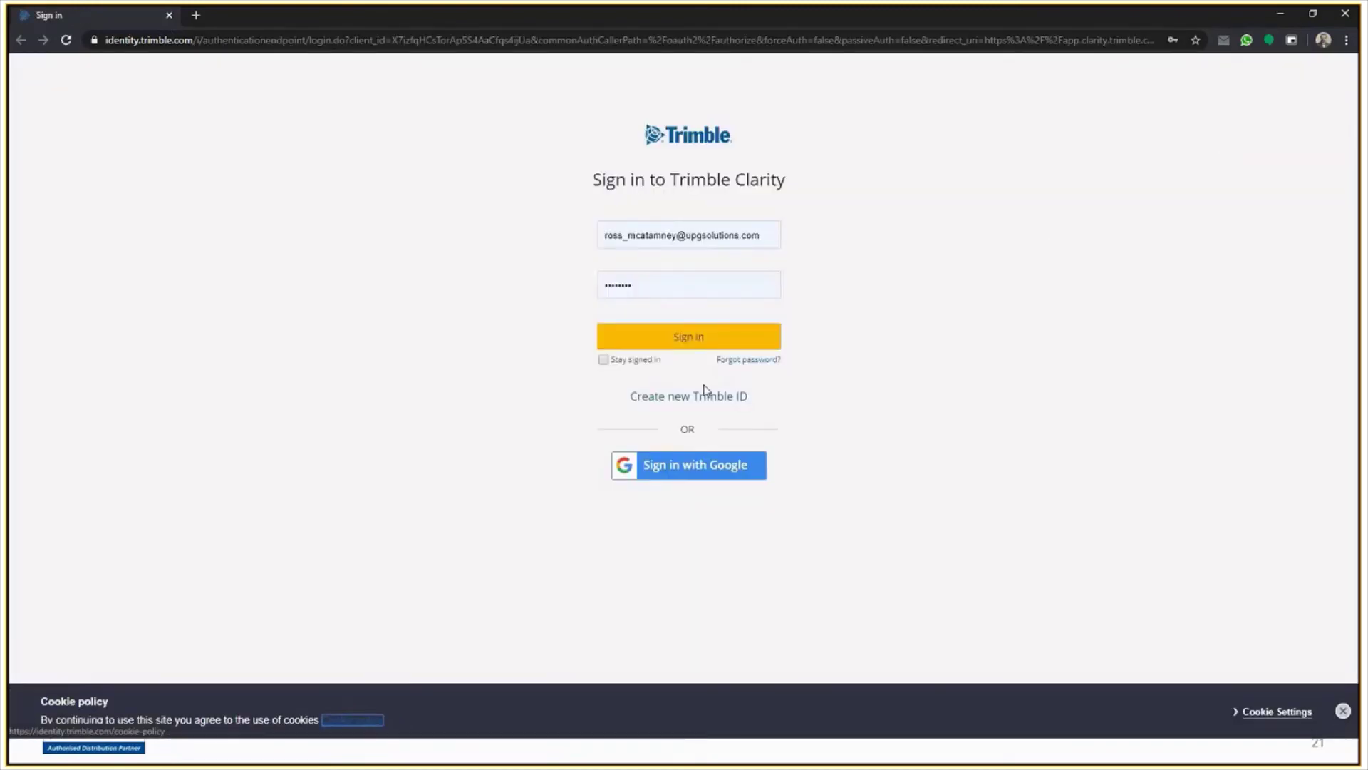
{"action": "left_click", "coordinate": [704, 340]}
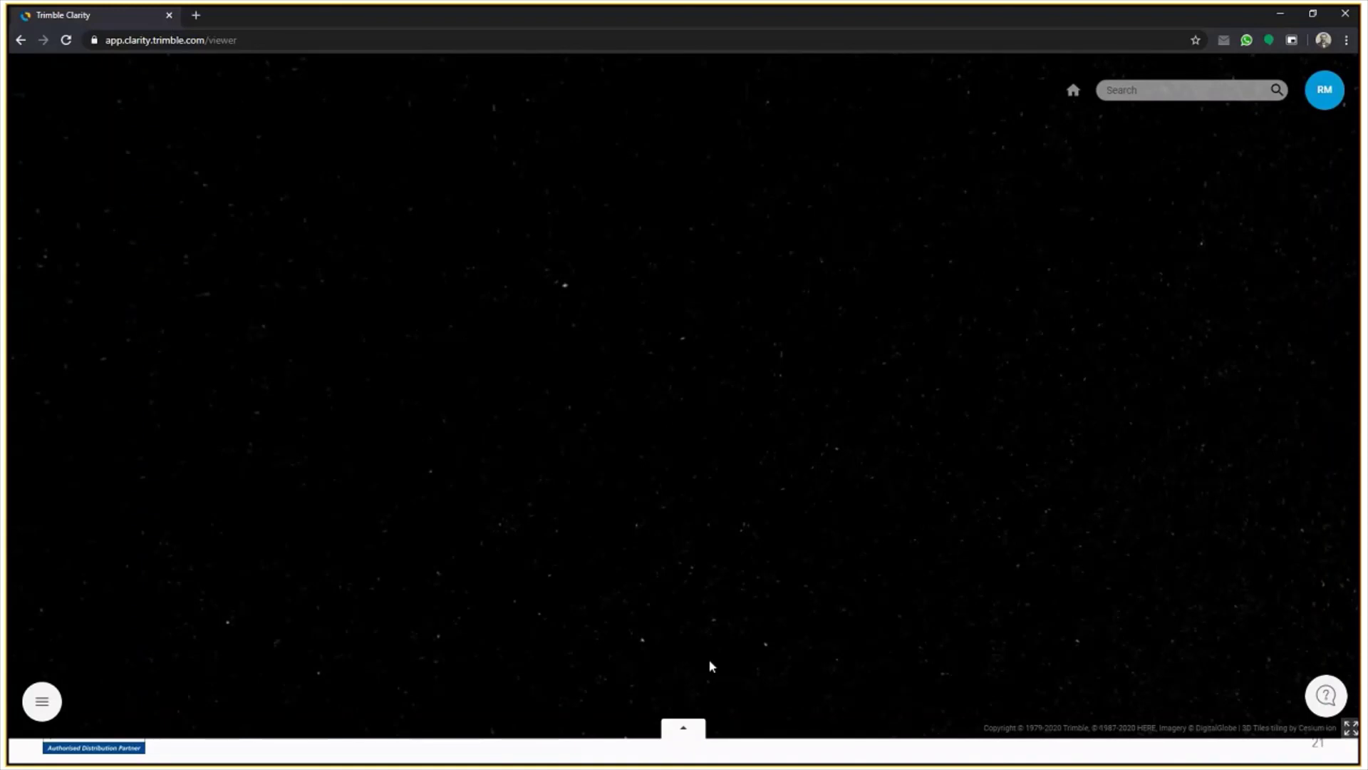
- Open the Roundabout folder in Clarity, display its published data in the viewer and examine the roundabout from several angles
{"action": "left_click", "coordinate": [684, 731]}
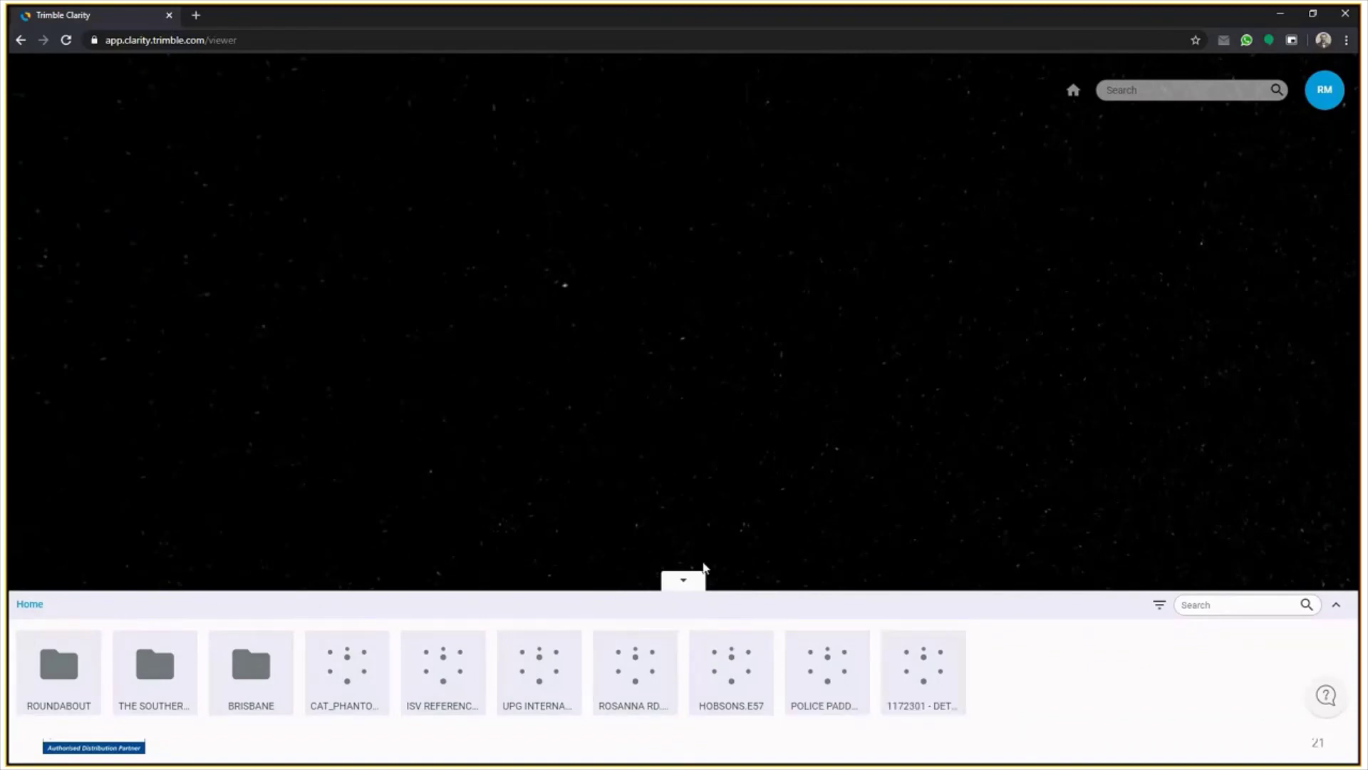
{"action": "left_click", "coordinate": [683, 580]}
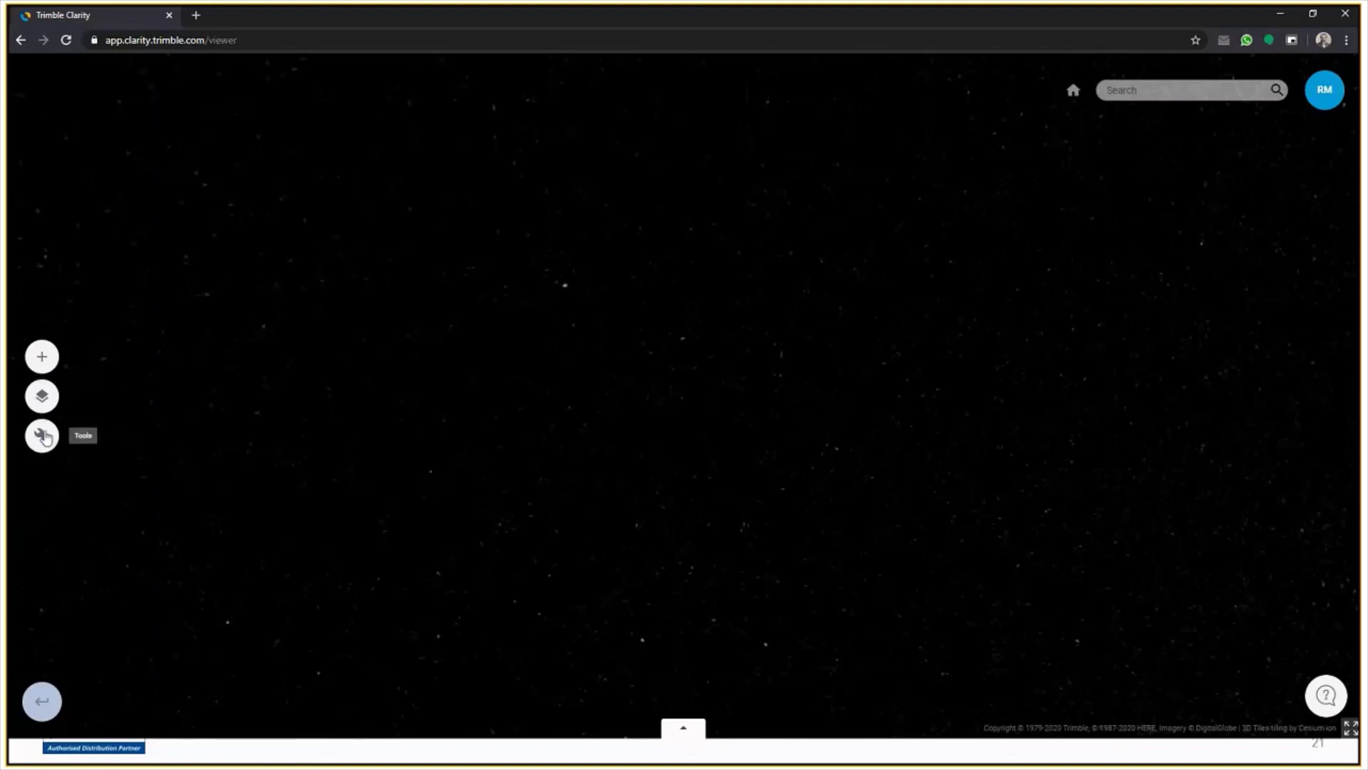
{"action": "left_click", "coordinate": [686, 733]}
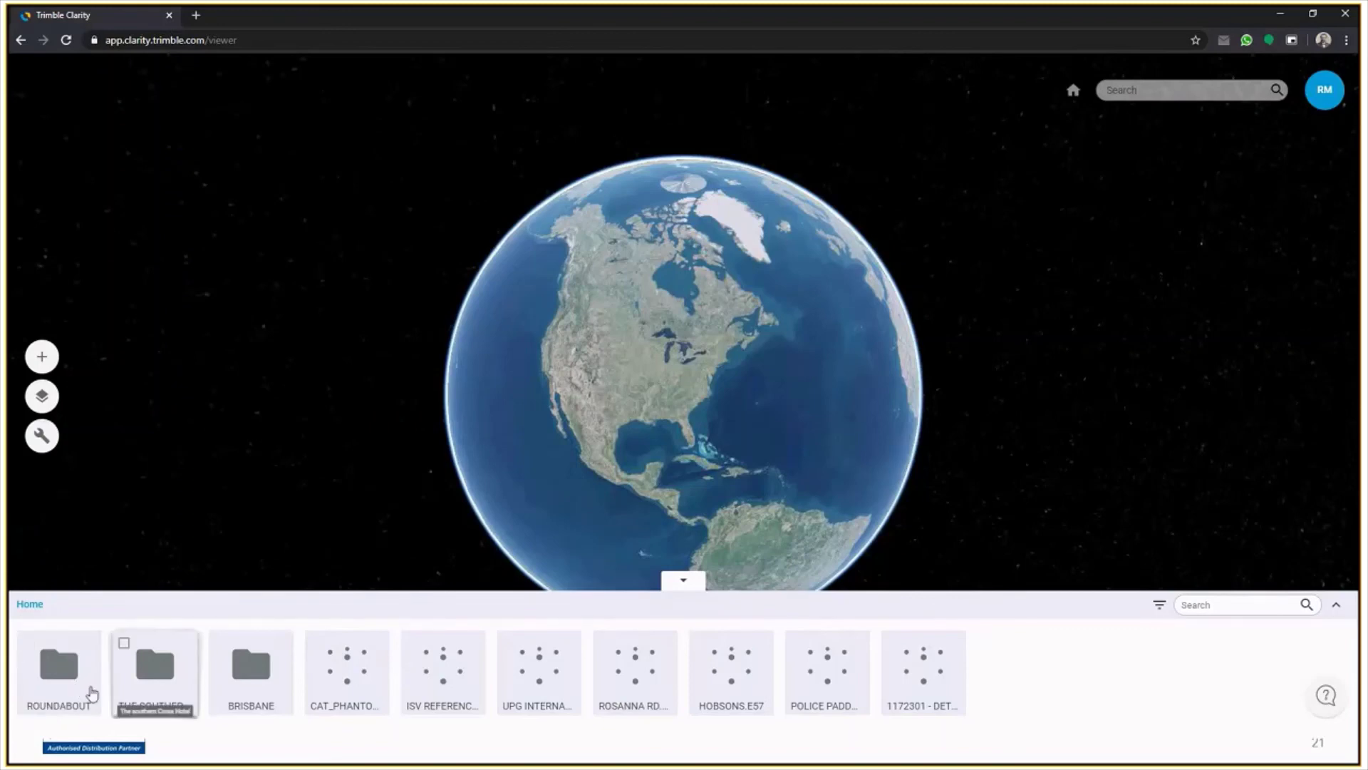
{"action": "left_click", "coordinate": [60, 674]}
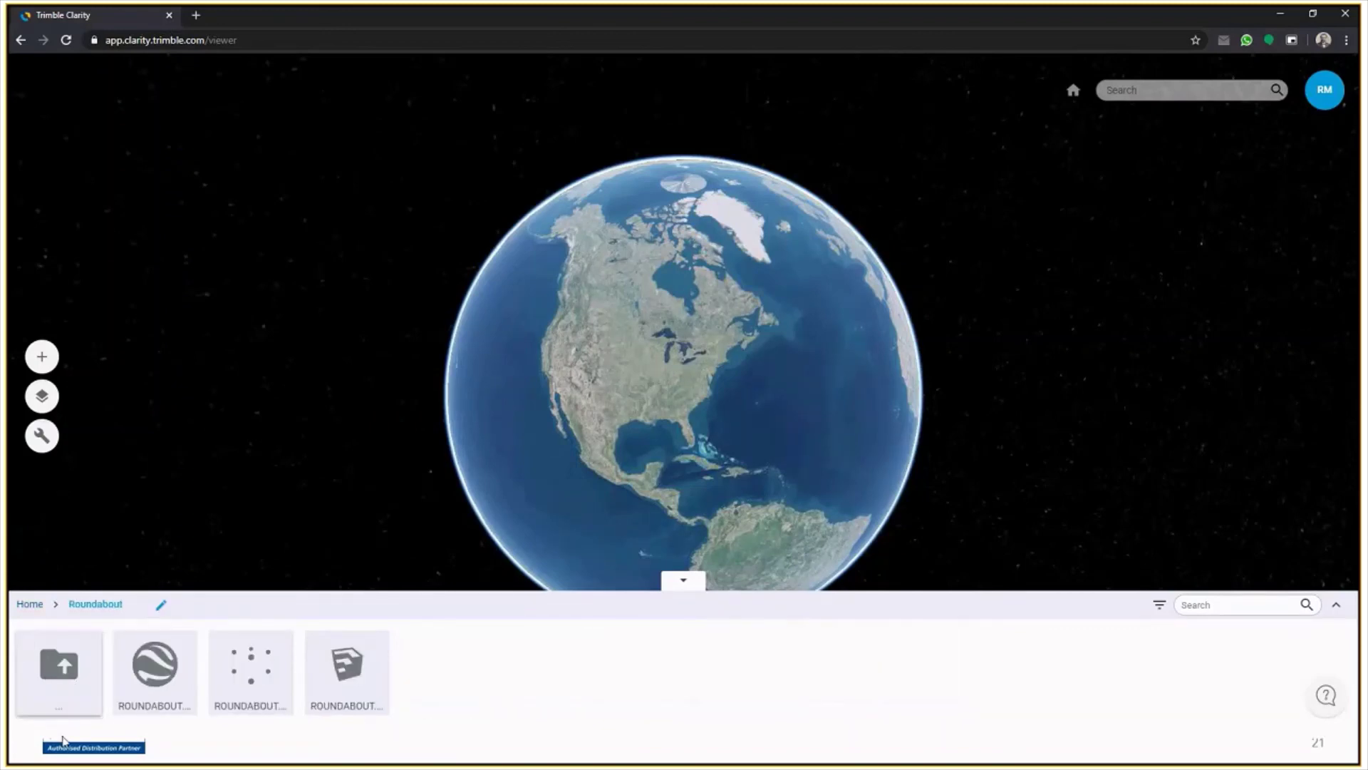
{"action": "left_click", "coordinate": [188, 664]}
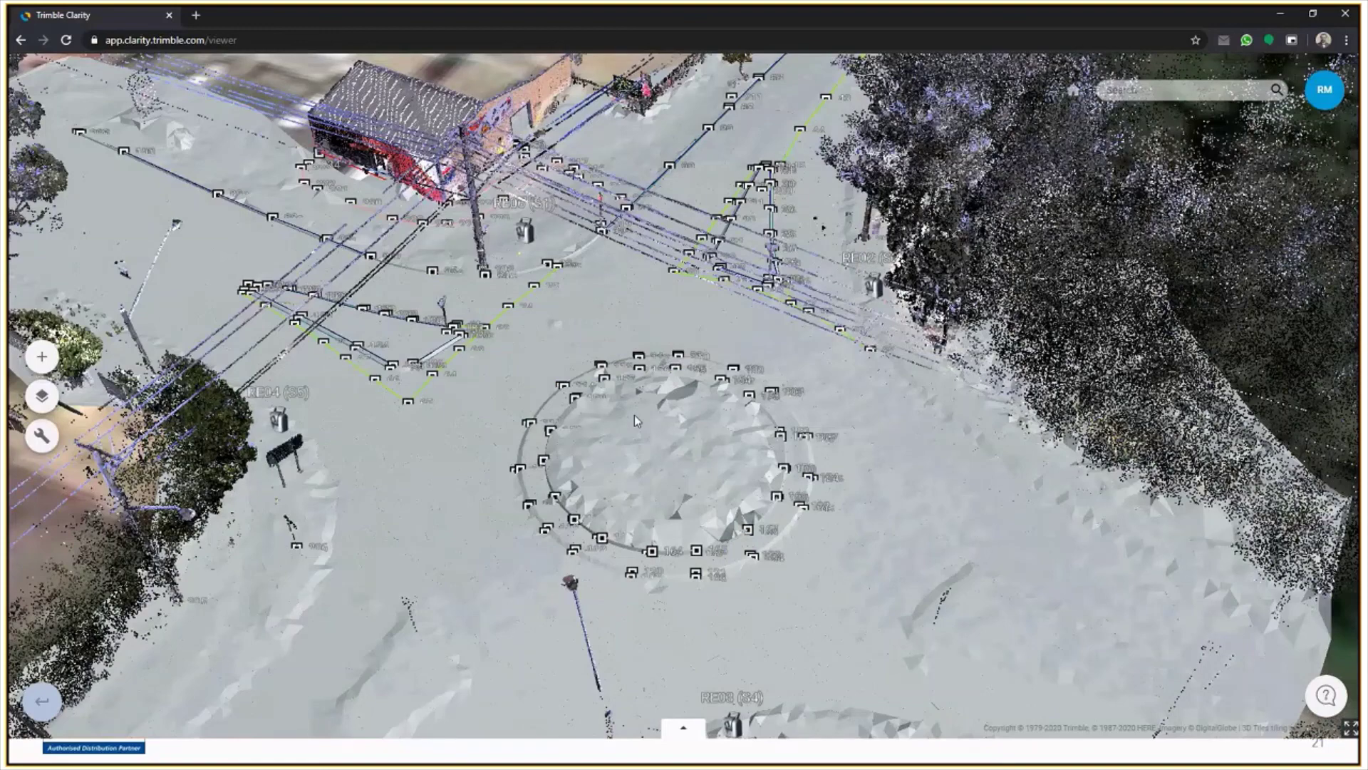
{"action": "scroll", "coordinate": [635, 415], "scroll_direction": "down", "scroll_amount": 5}
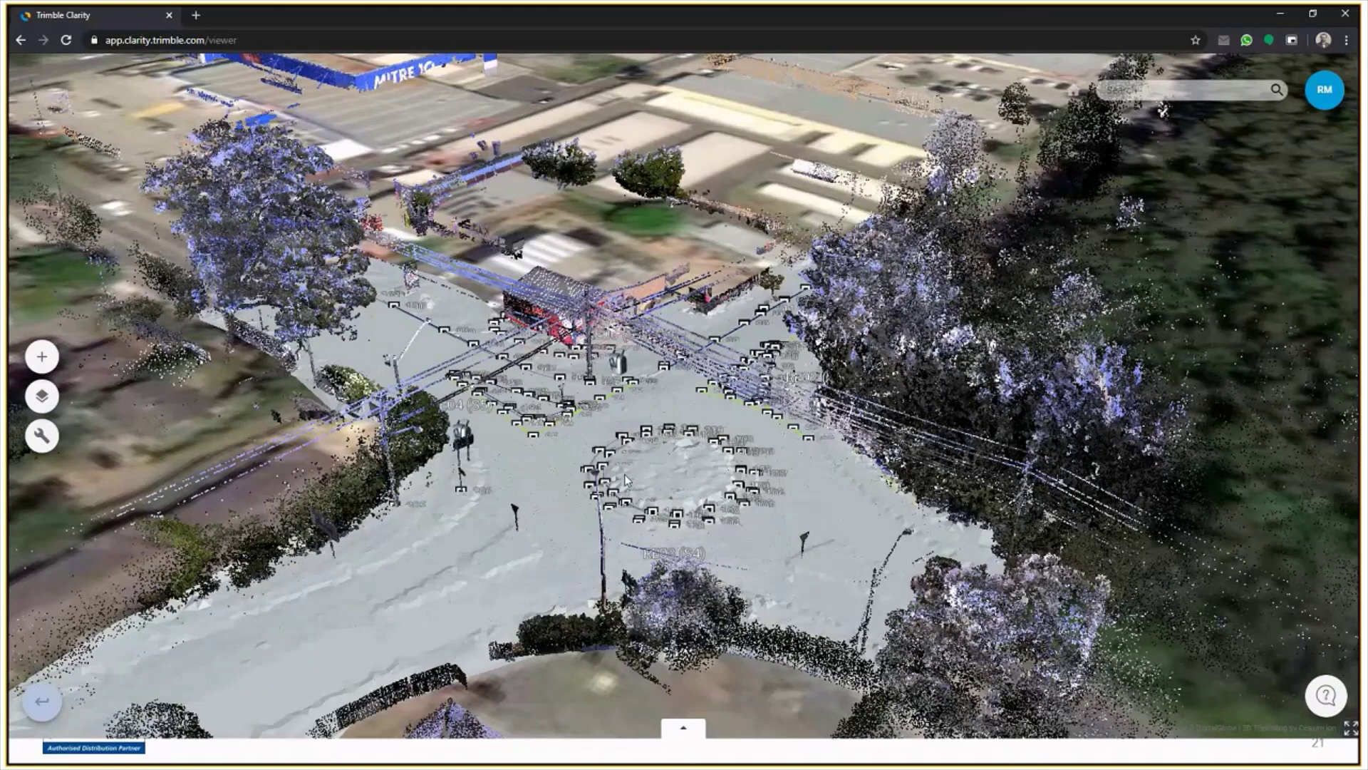
{"action": "scroll", "coordinate": [562, 430], "scroll_direction": "up", "scroll_amount": 2}
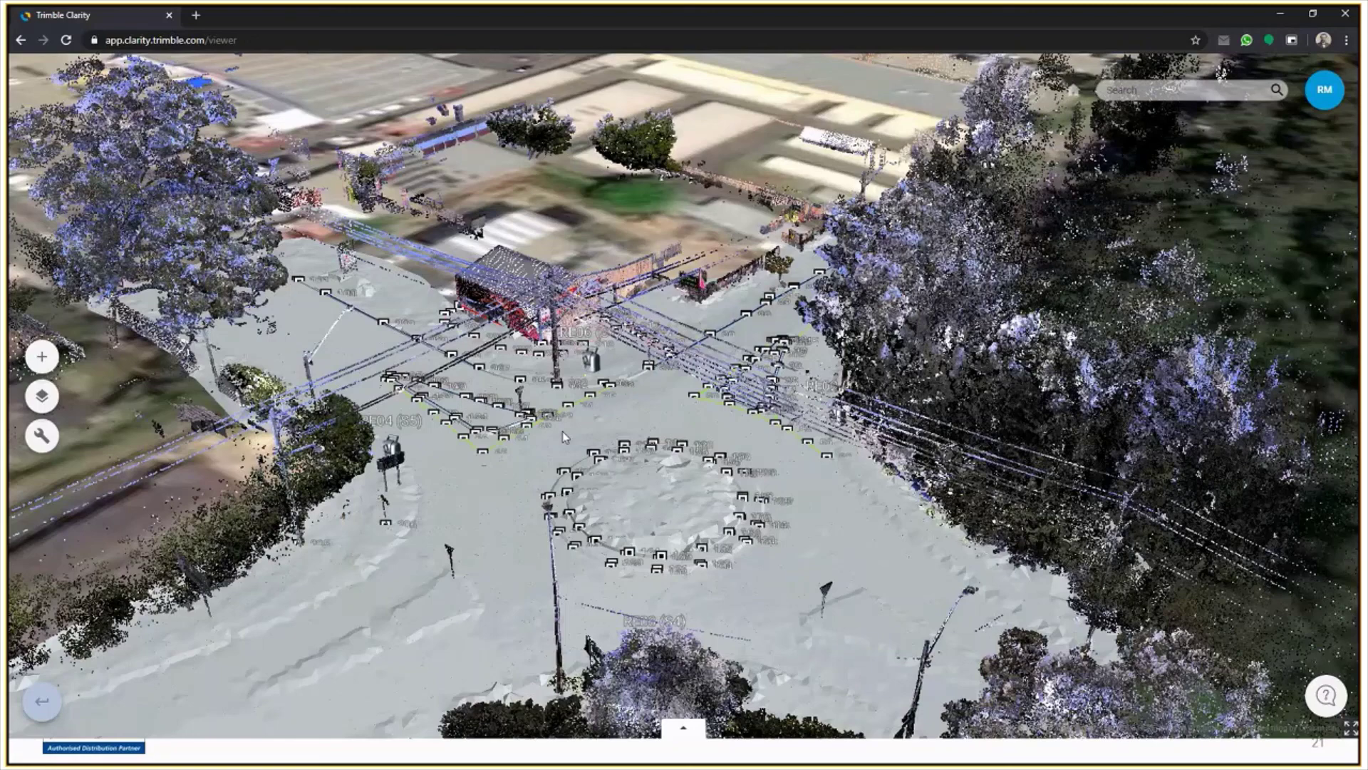
{"action": "left_click_drag", "start_coordinate": [562, 430], "coordinate": [498, 487]}
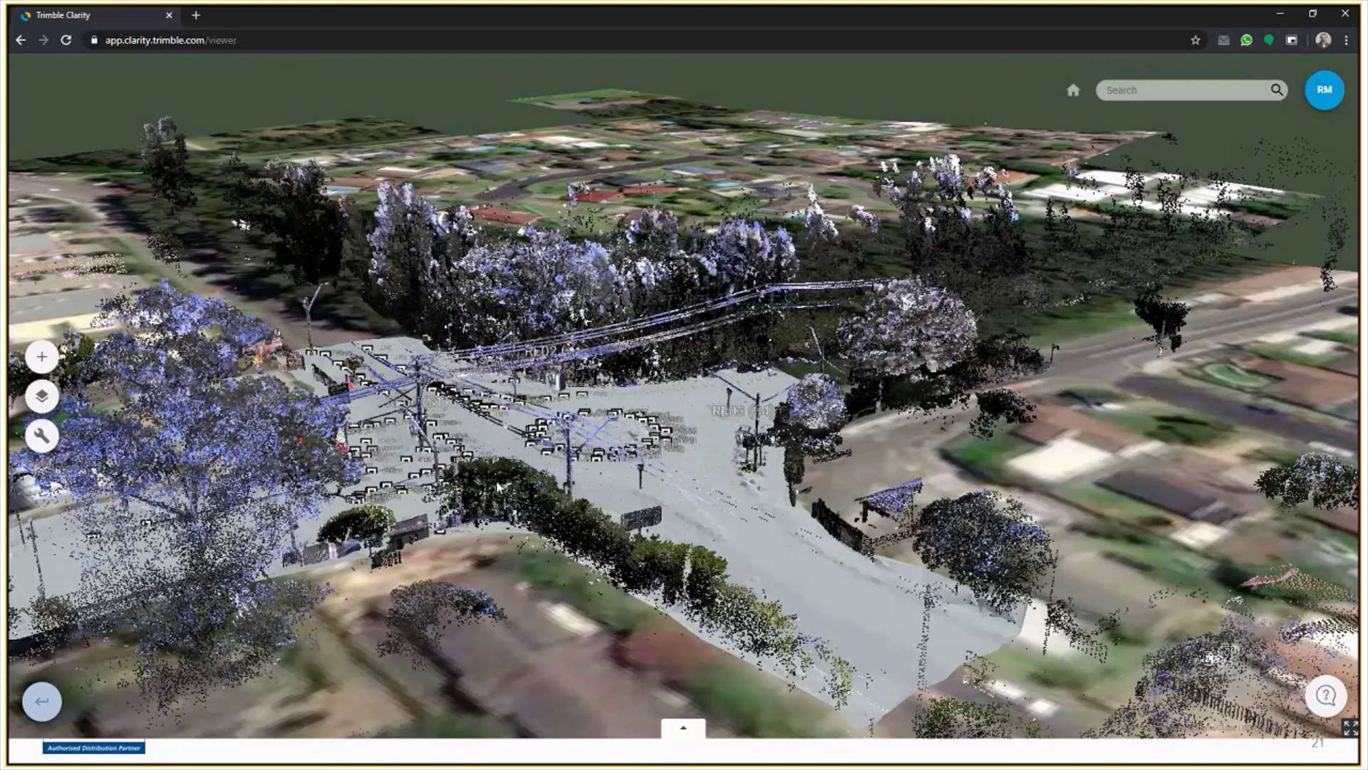
- Return to the Home folder, display the scanned commercial building and examine its cutaway interior up close
{"action": "left_click", "coordinate": [682, 727]}
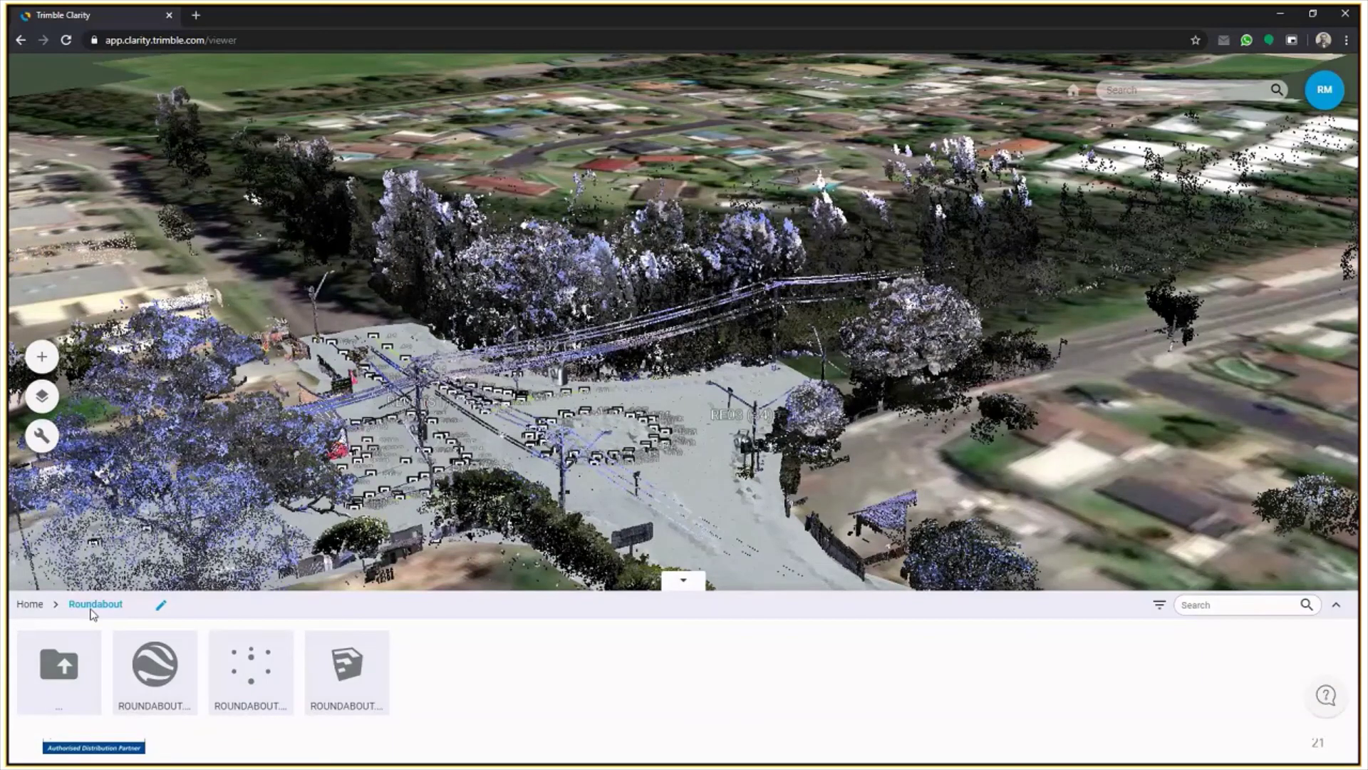
{"action": "left_click", "coordinate": [30, 603]}
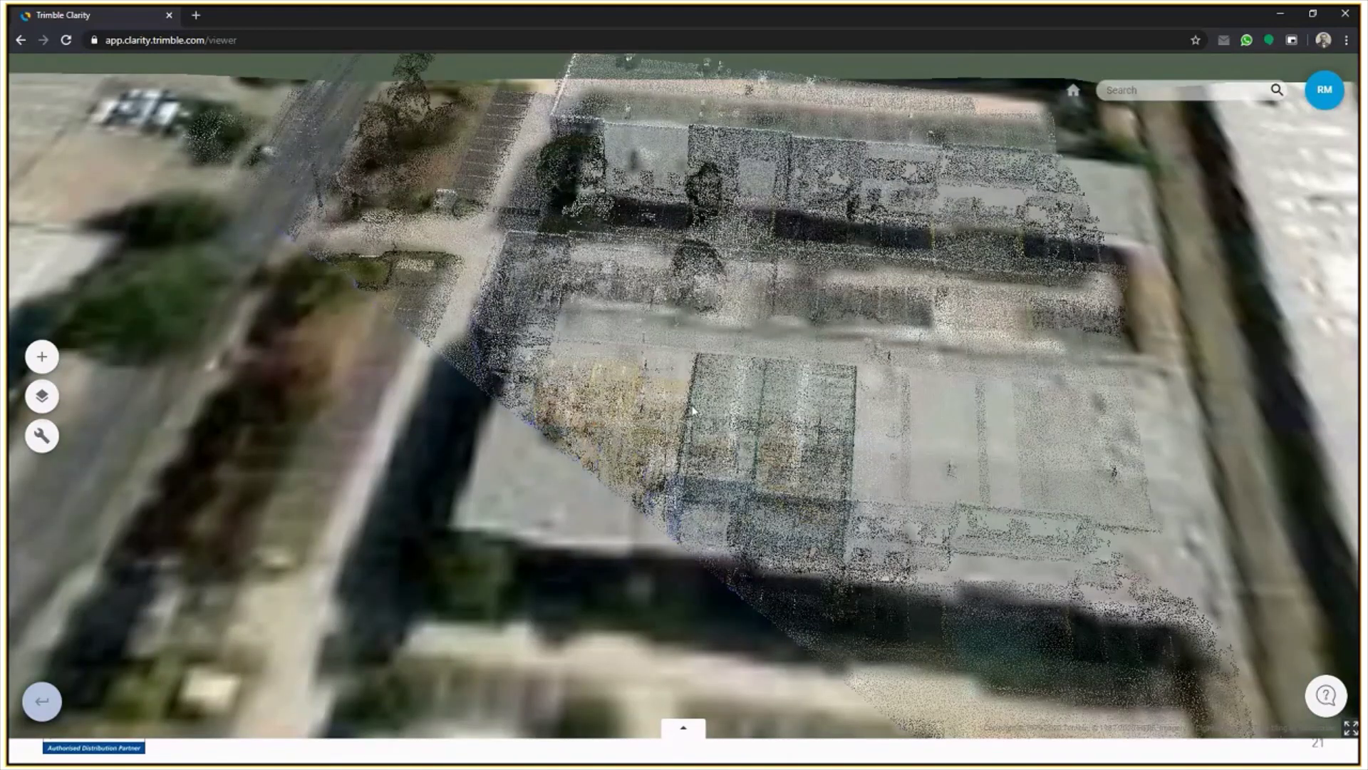
{"action": "left_click_drag", "start_coordinate": [693, 410], "coordinate": [375, 528]}
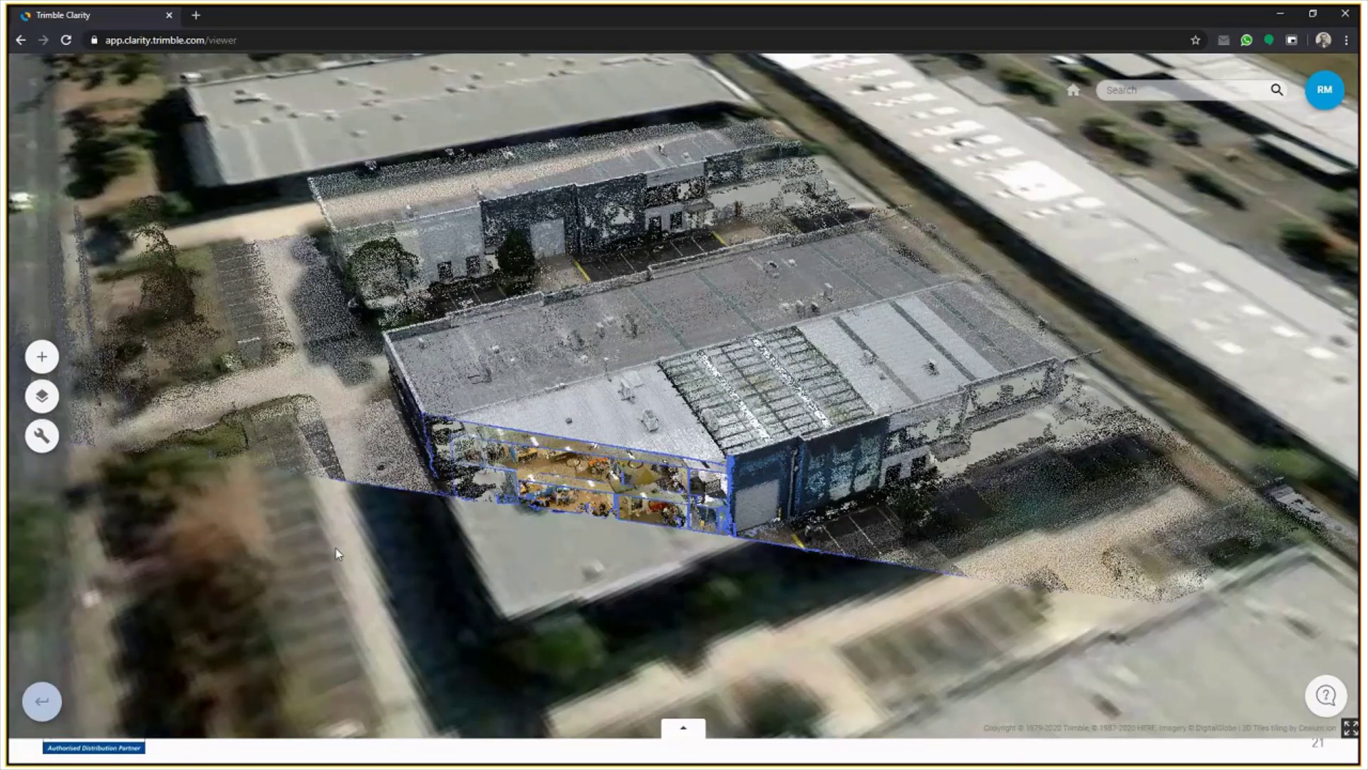
{"action": "scroll", "coordinate": [605, 477], "scroll_direction": "up", "scroll_amount": 5}
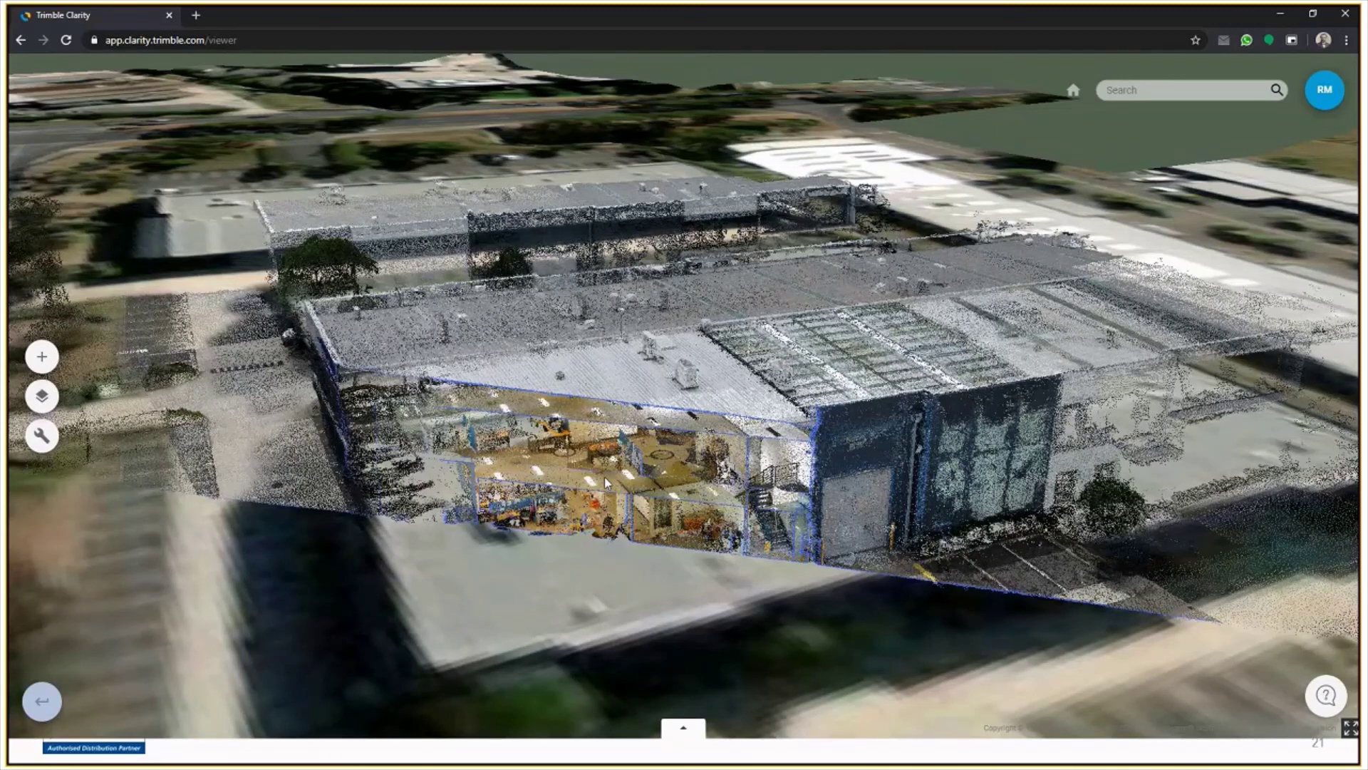
{"action": "scroll", "coordinate": [627, 489], "scroll_direction": "up", "scroll_amount": 3}
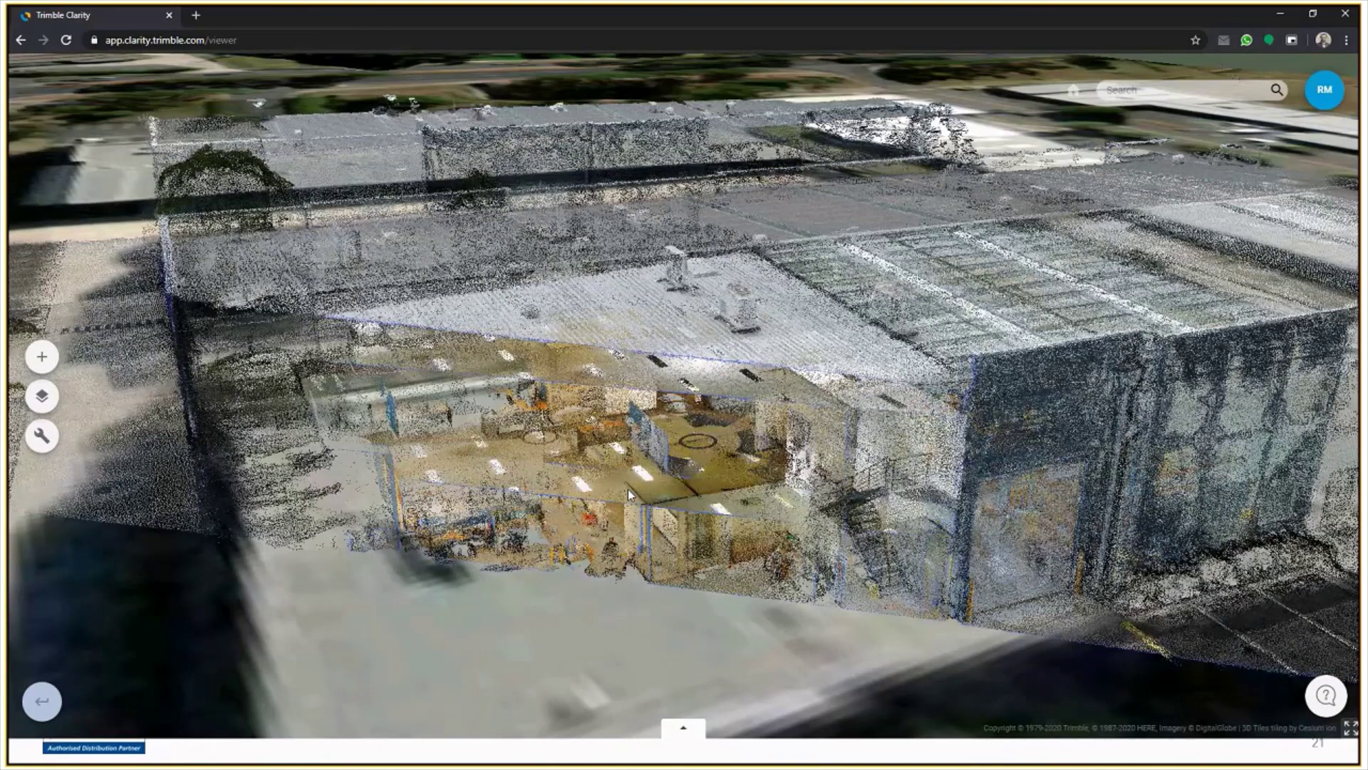